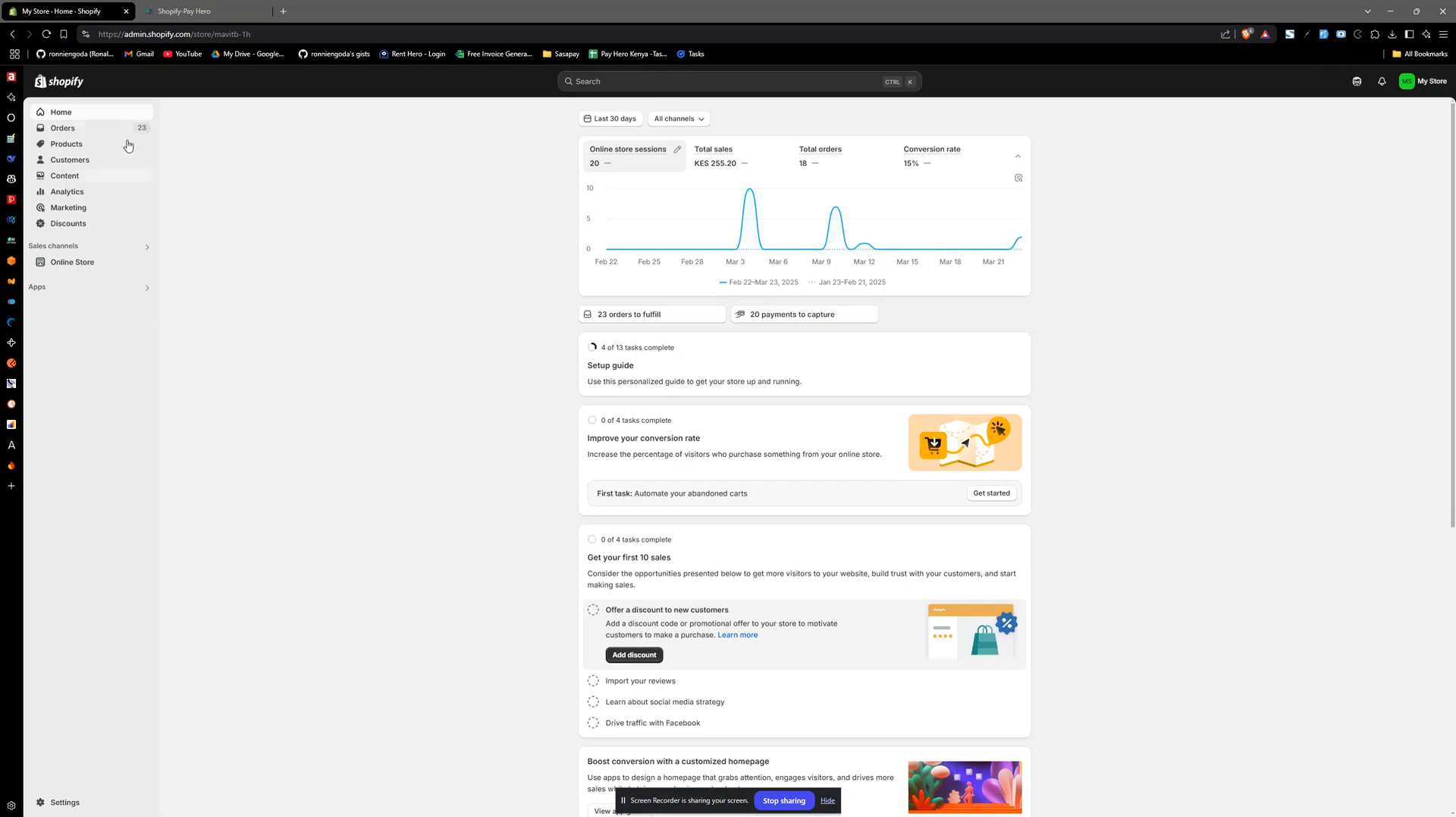
# - Switch to Pay Hero and review all existing payment channels, including the Equity Bank and Wallet entries
pyautogui.click(190, 10)
pyautogui.click(134, 177)
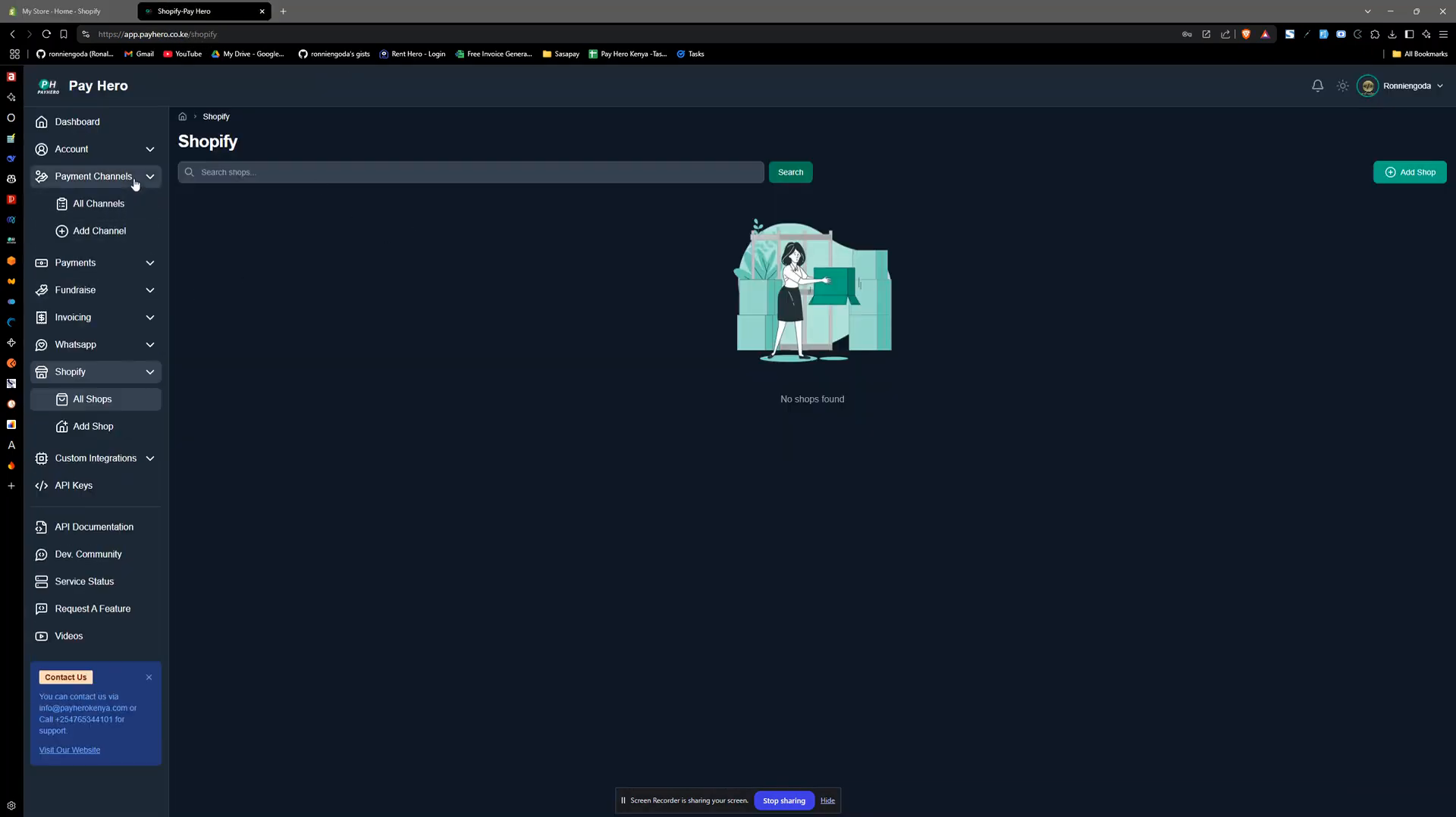
pyautogui.click(121, 205)
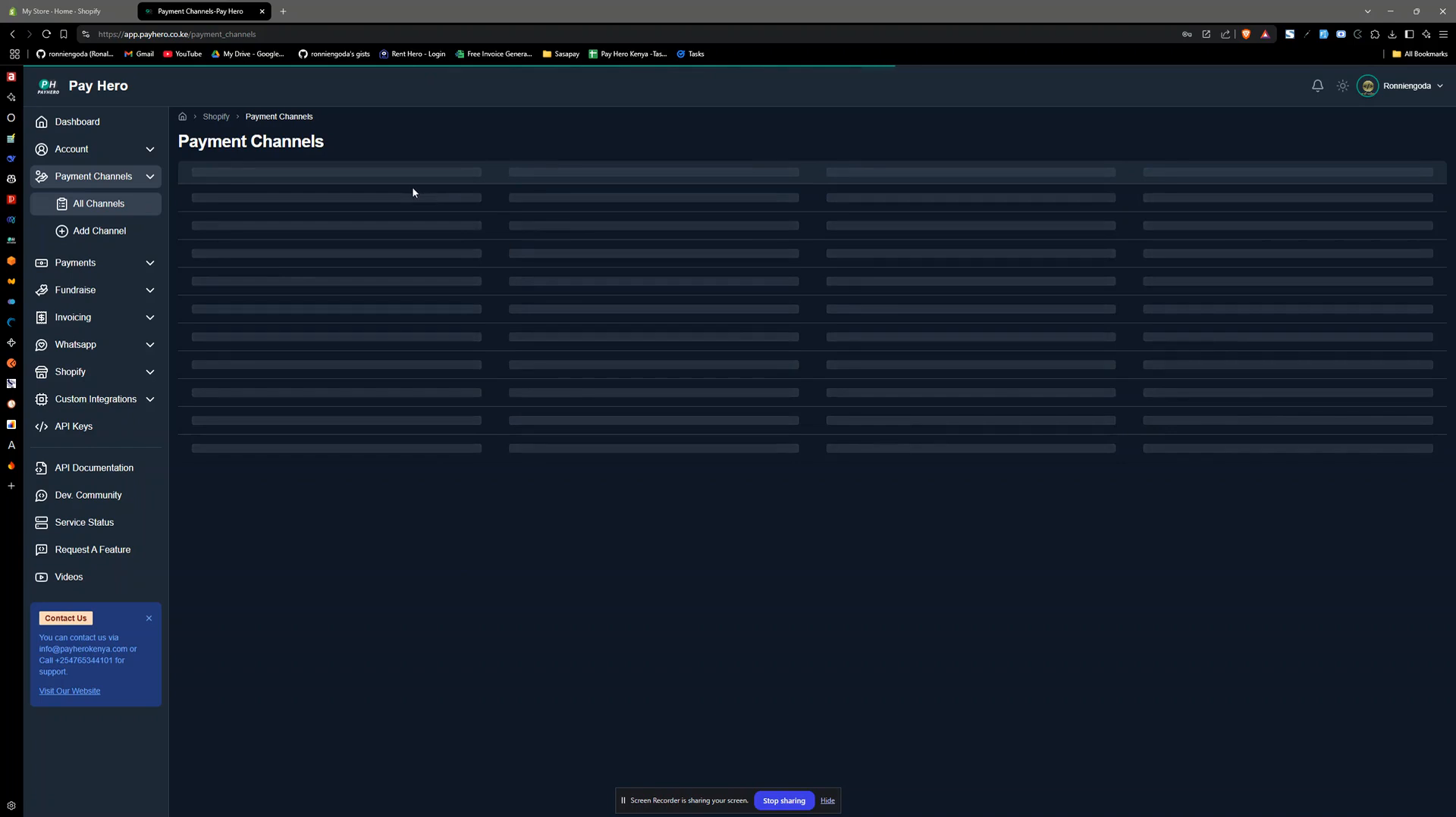
pyautogui.scroll(-1, 561, 326)
pyautogui.scroll(1, 562, 354)
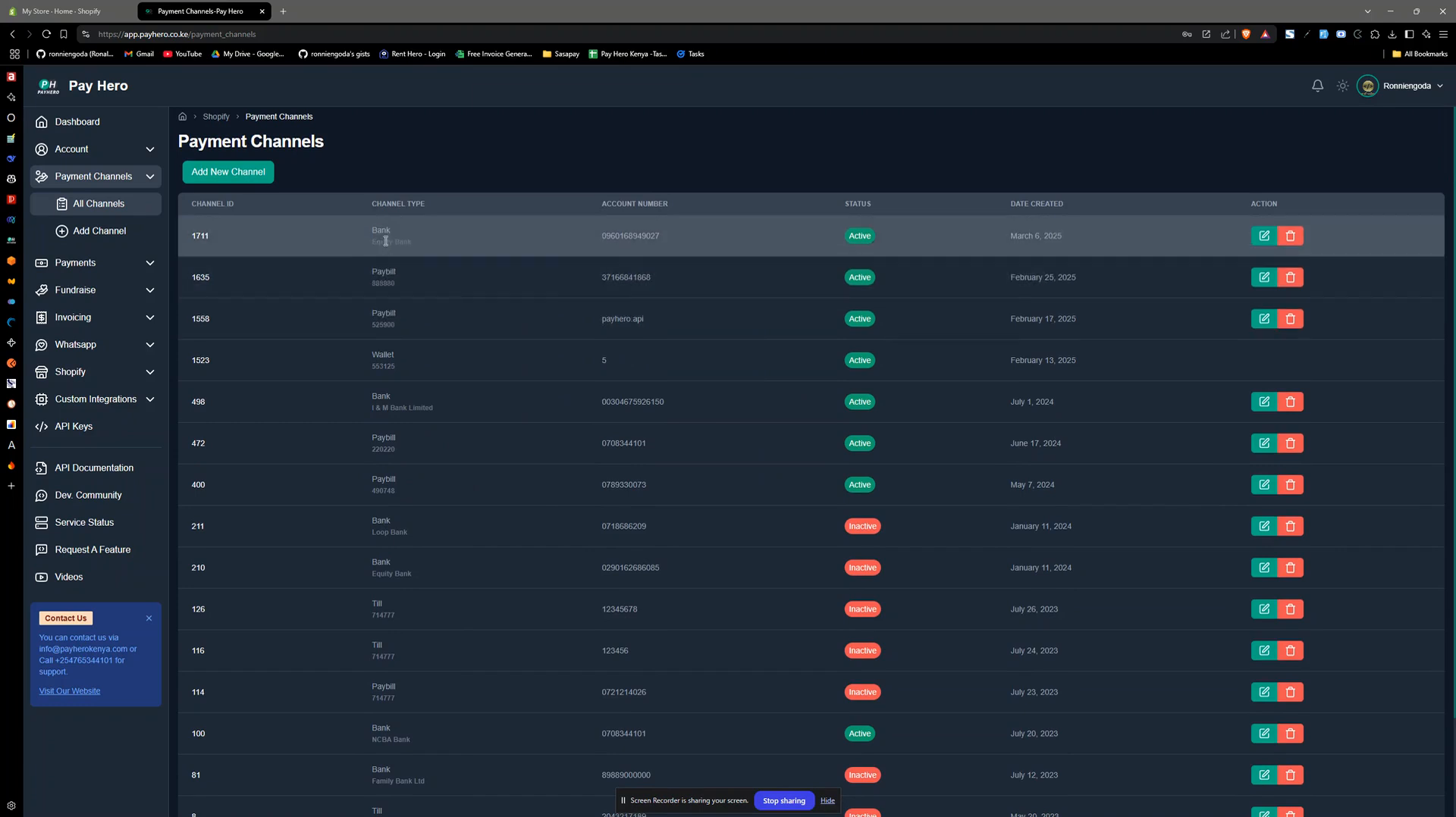
pyautogui.tripleClick(385, 241)
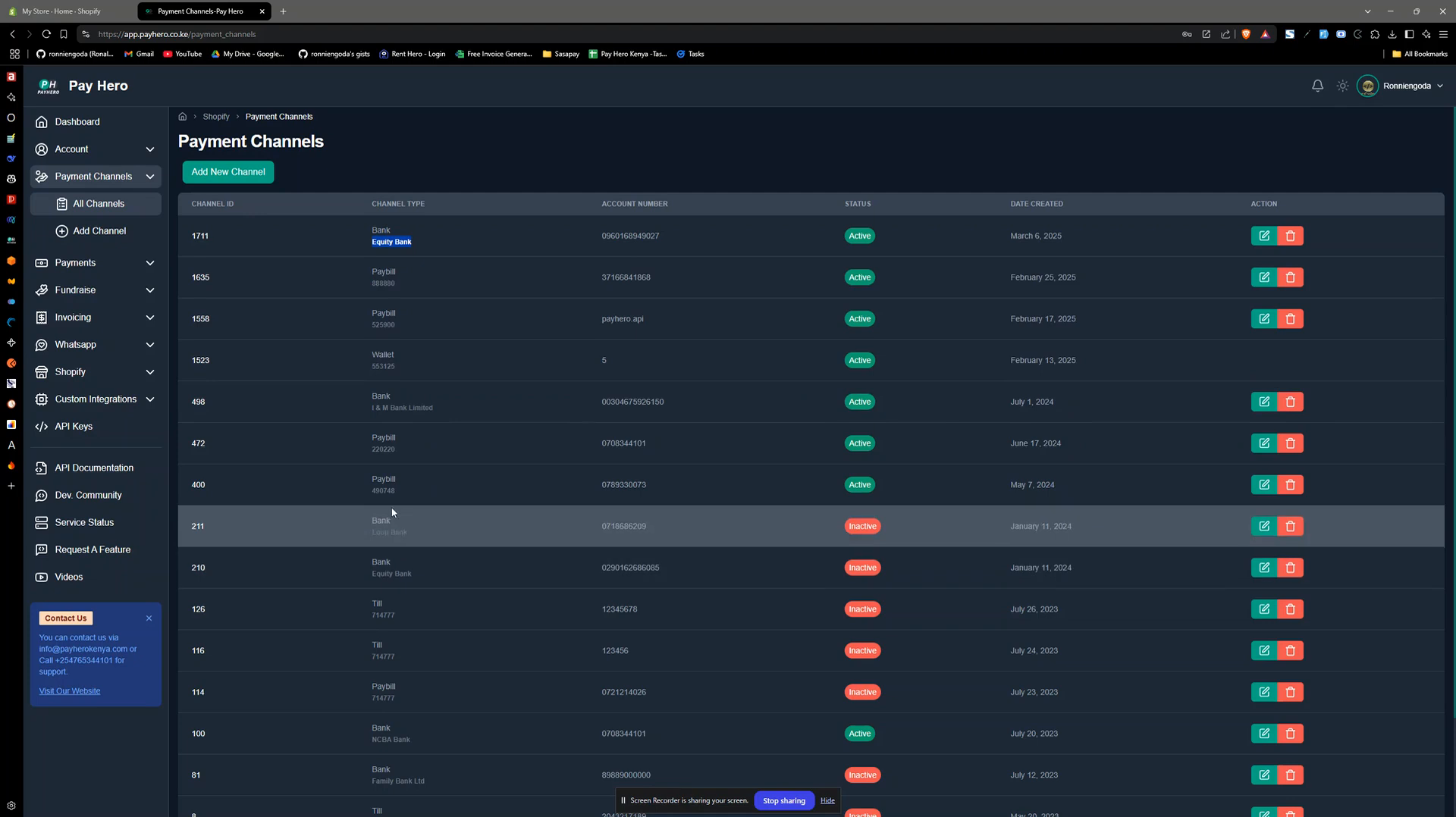
pyautogui.tripleClick(389, 365)
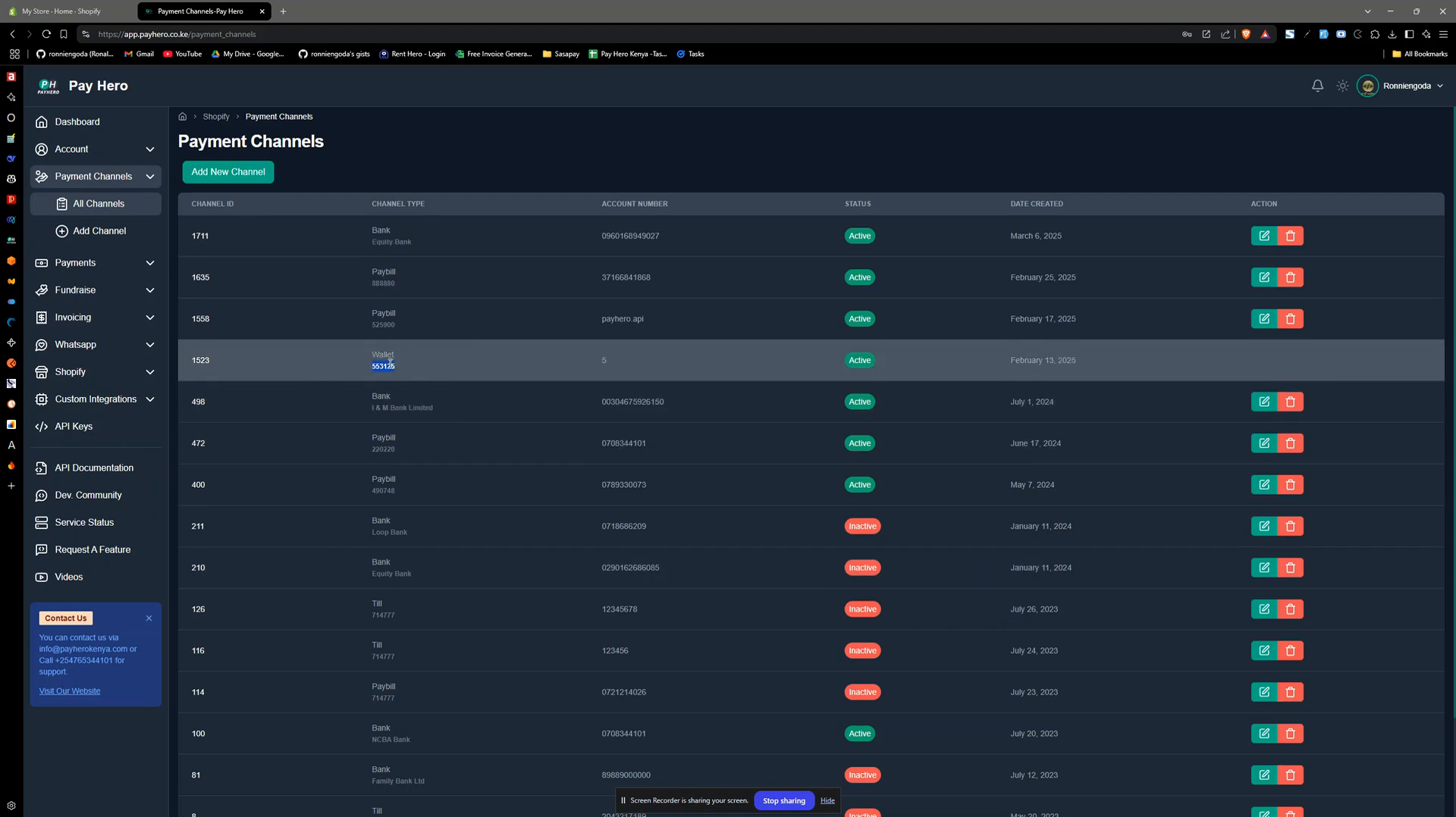
pyautogui.click(383, 356)
pyautogui.click(64, 11)
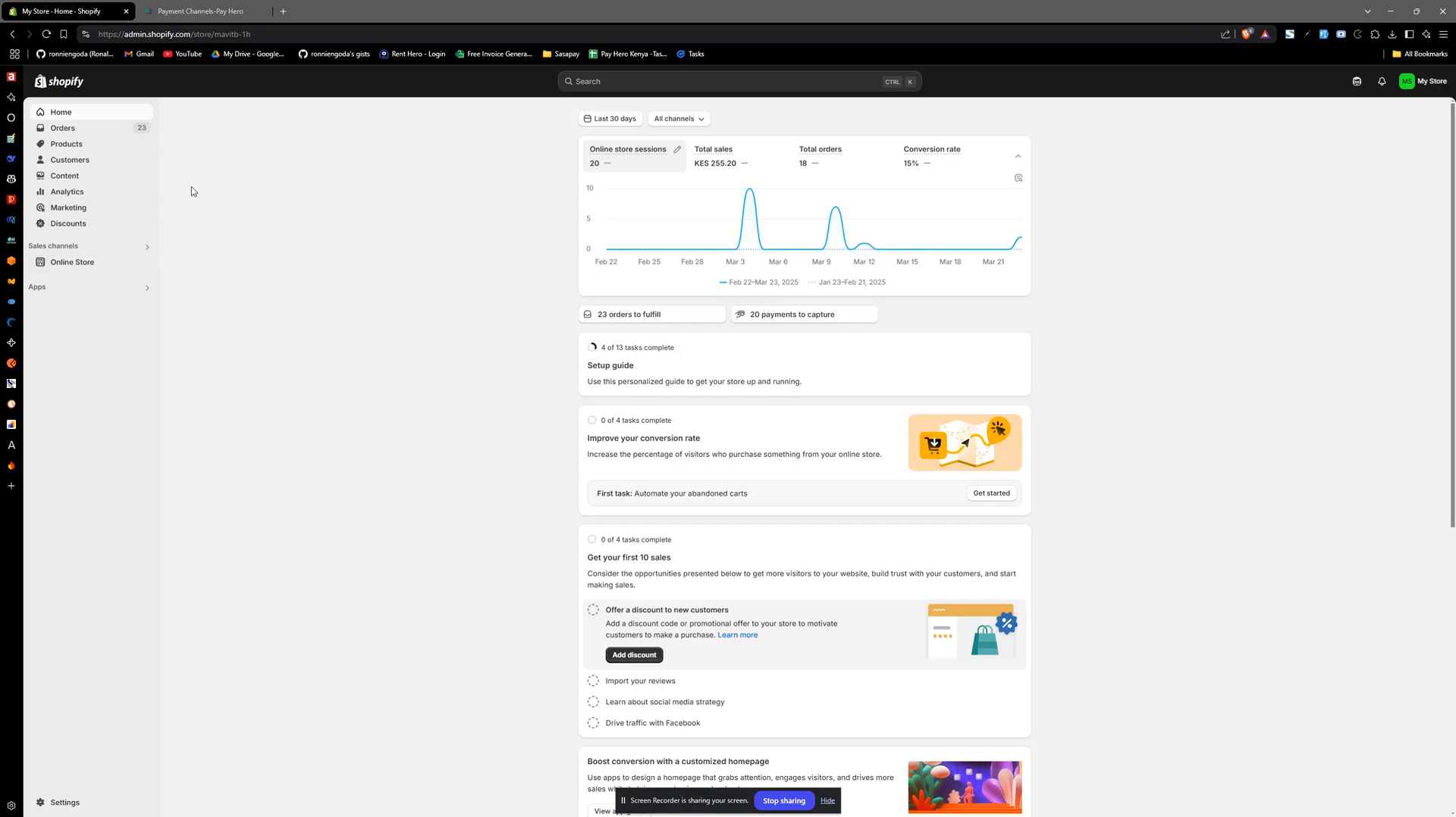
pyautogui.click(176, 6)
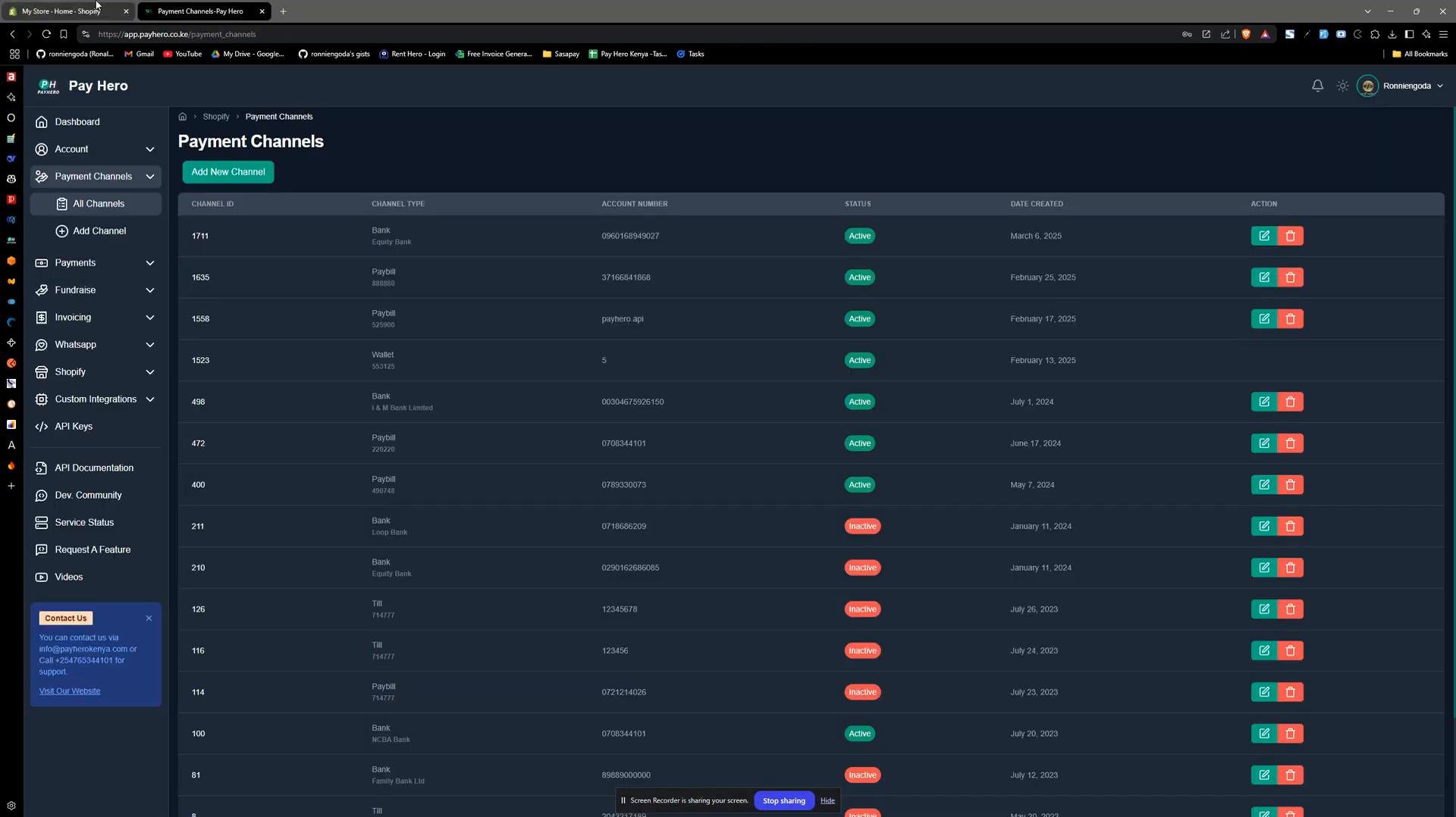
pyautogui.click(64, 11)
pyautogui.click(207, 6)
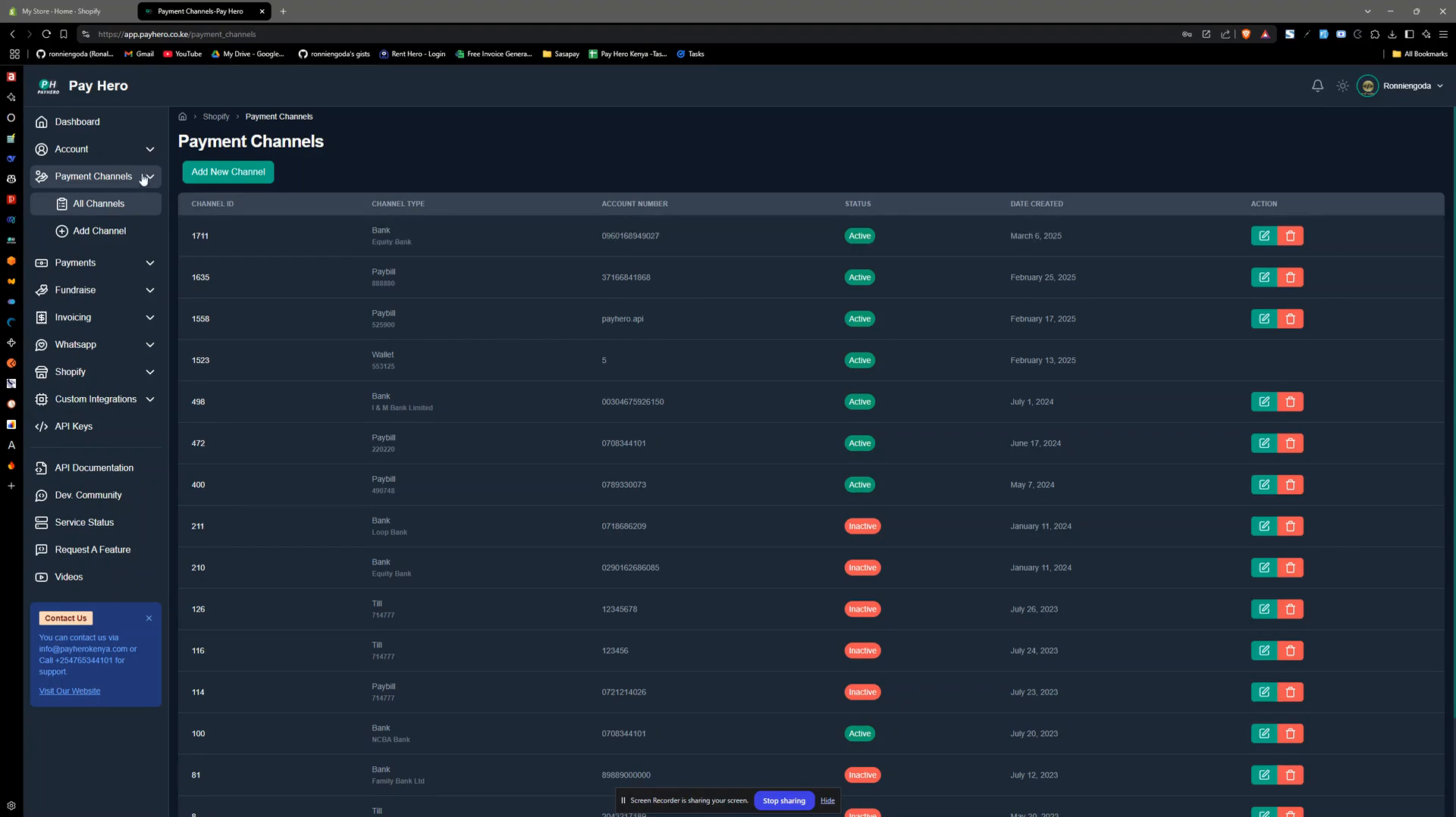
pyautogui.click(67, 10)
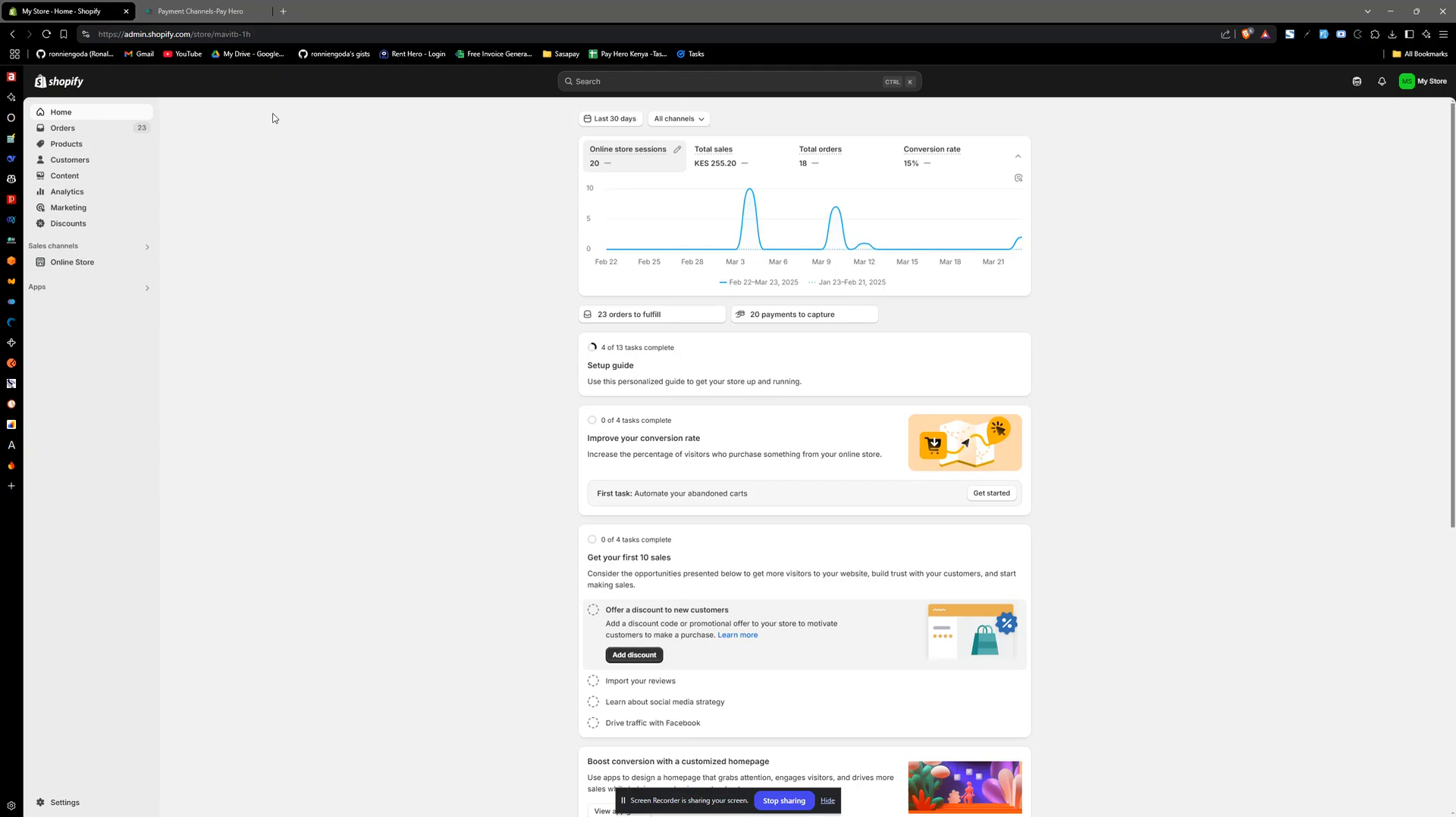
pyautogui.click(213, 8)
# - Go to the Pay Hero dashboard and open the form for adding a Shopify shop
pyautogui.click(108, 123)
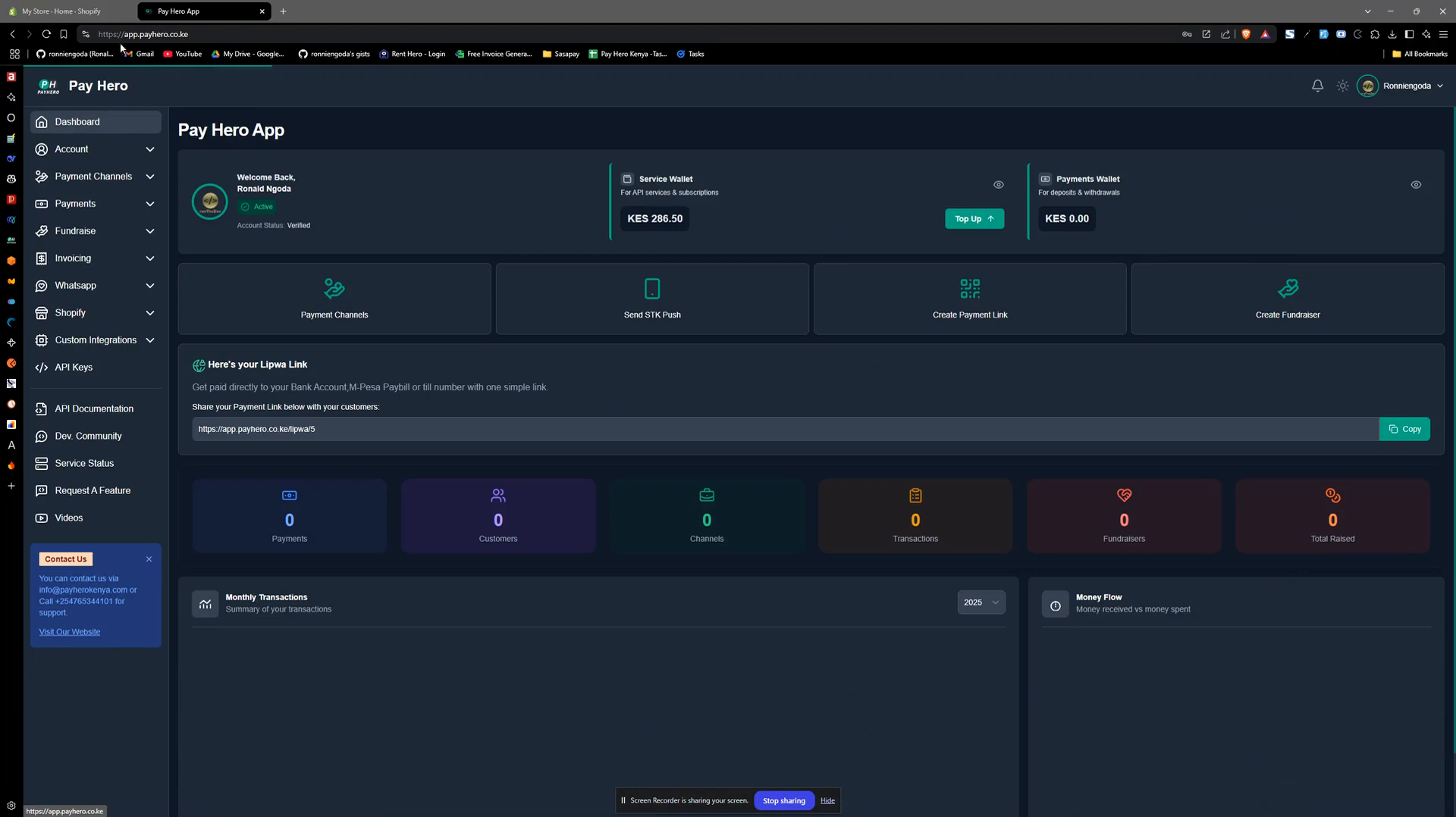
pyautogui.click(210, 34)
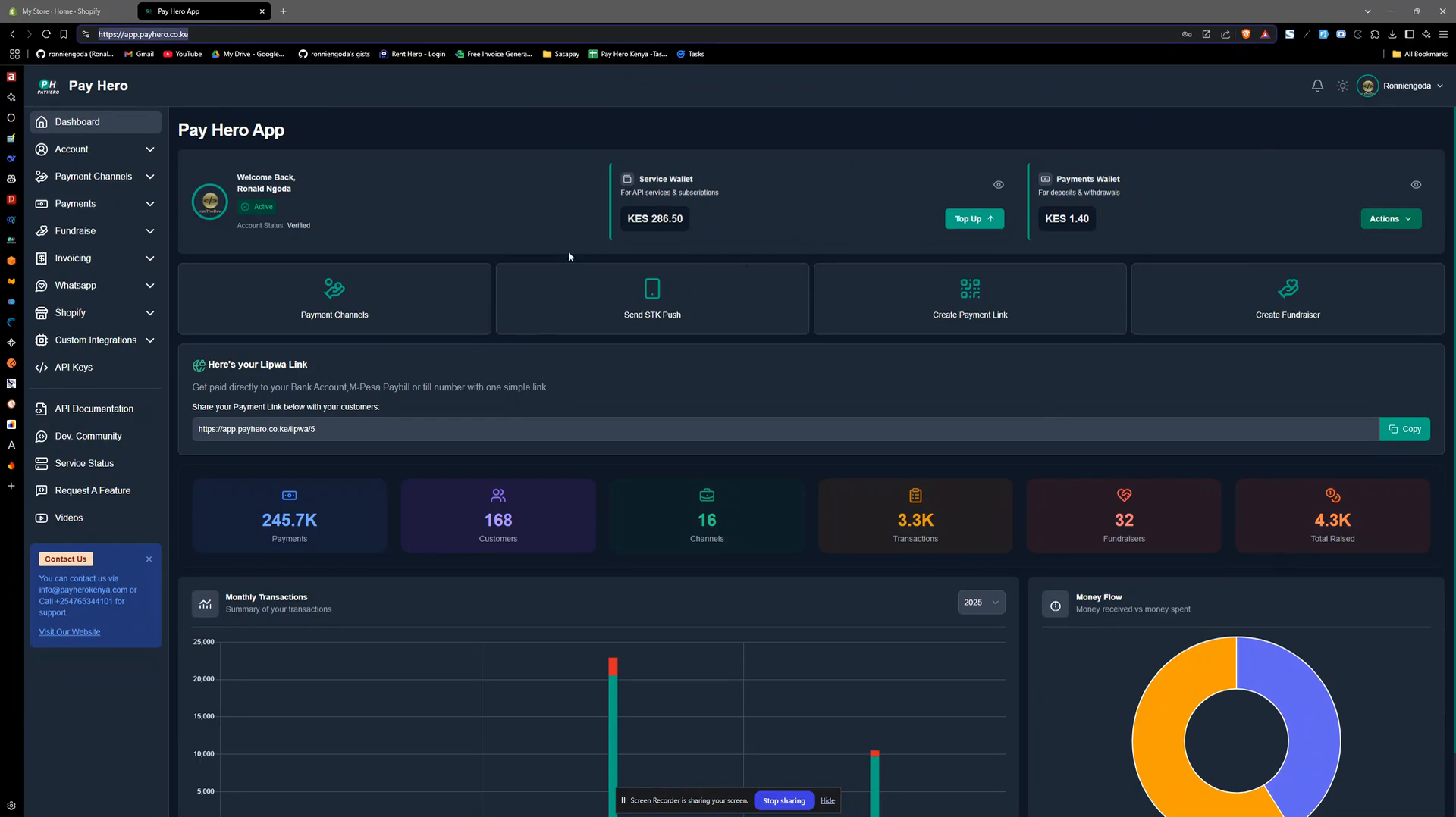
pyautogui.click(149, 314)
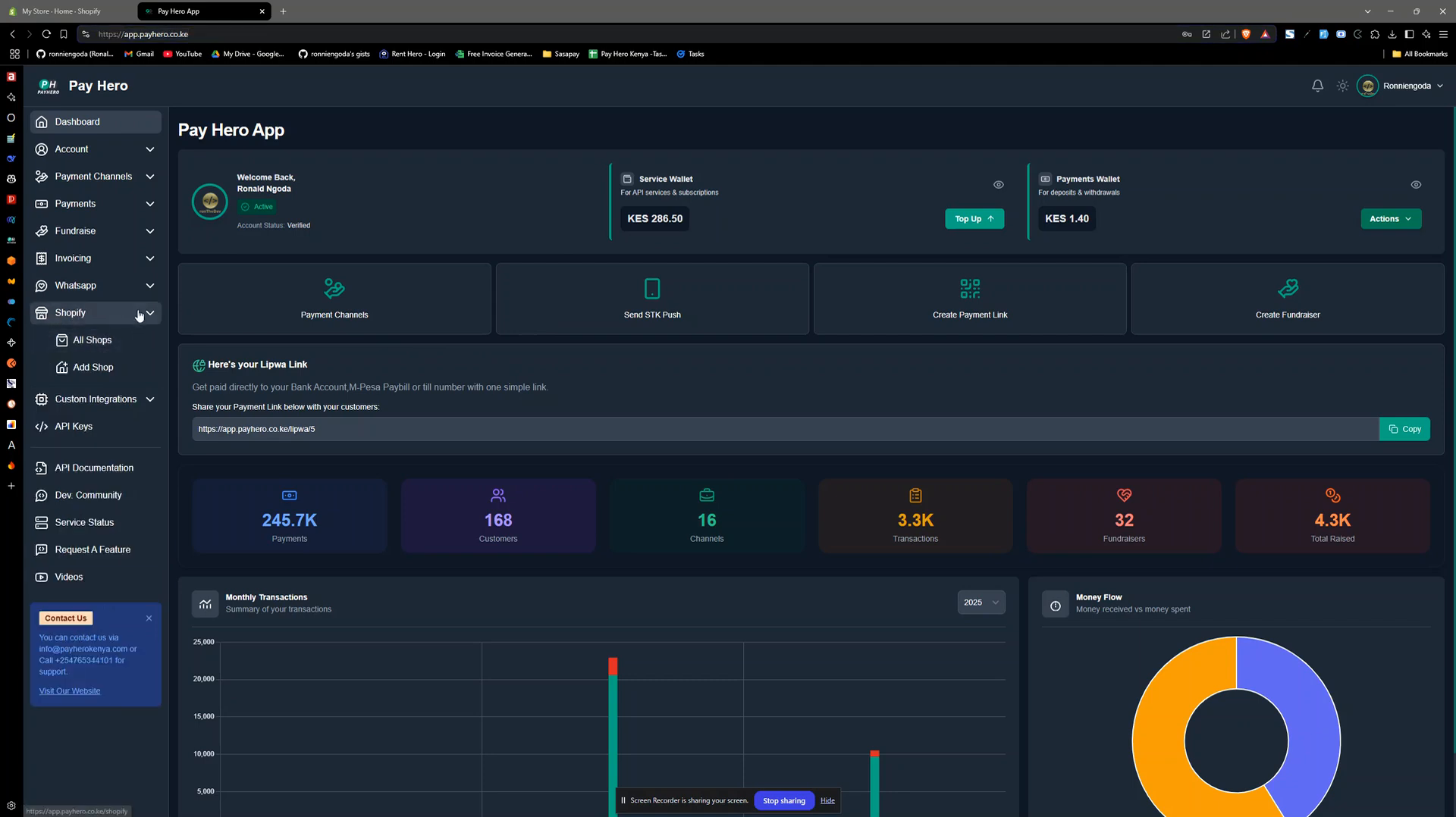
pyautogui.click(99, 343)
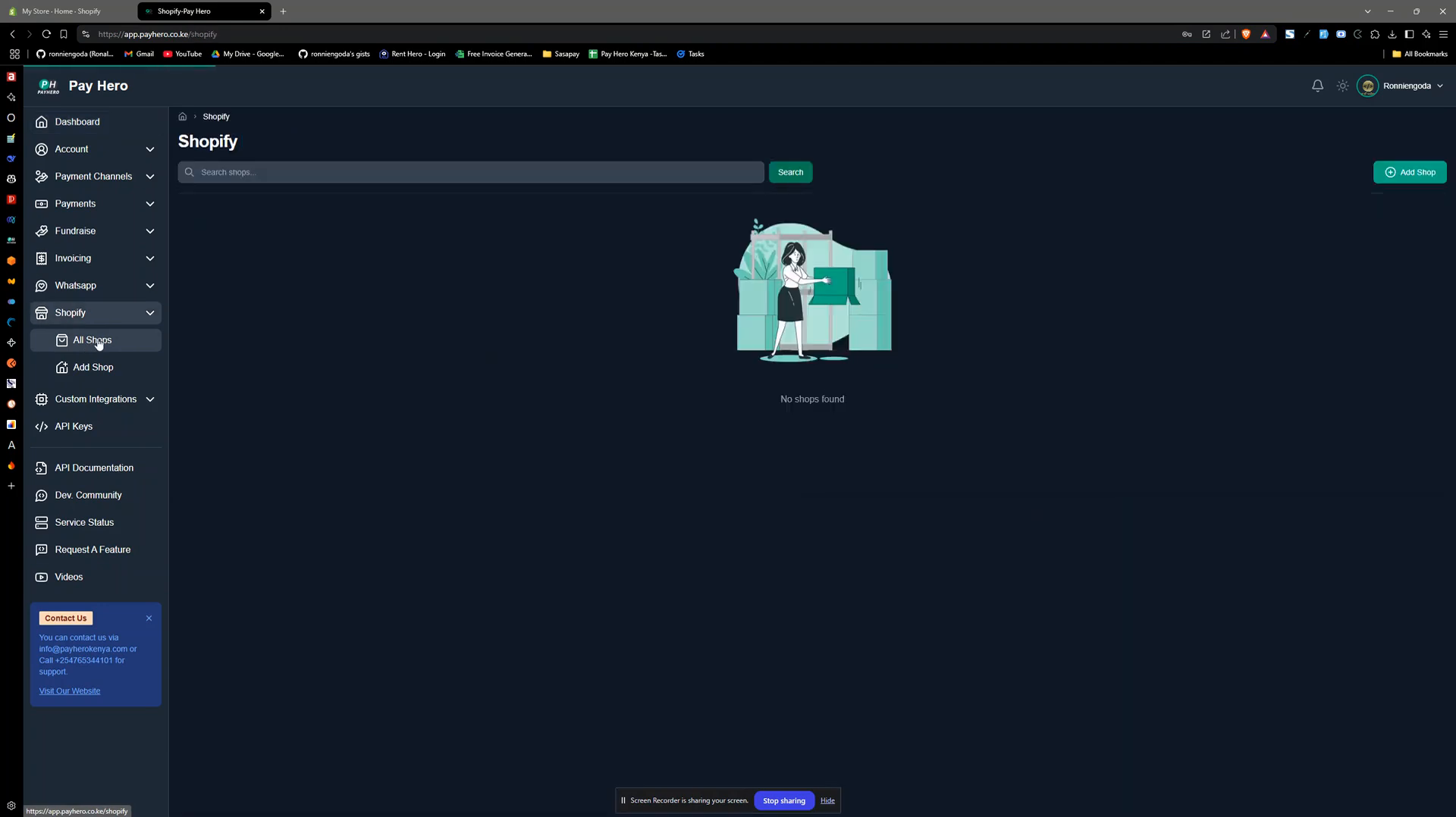
pyautogui.click(1407, 185)
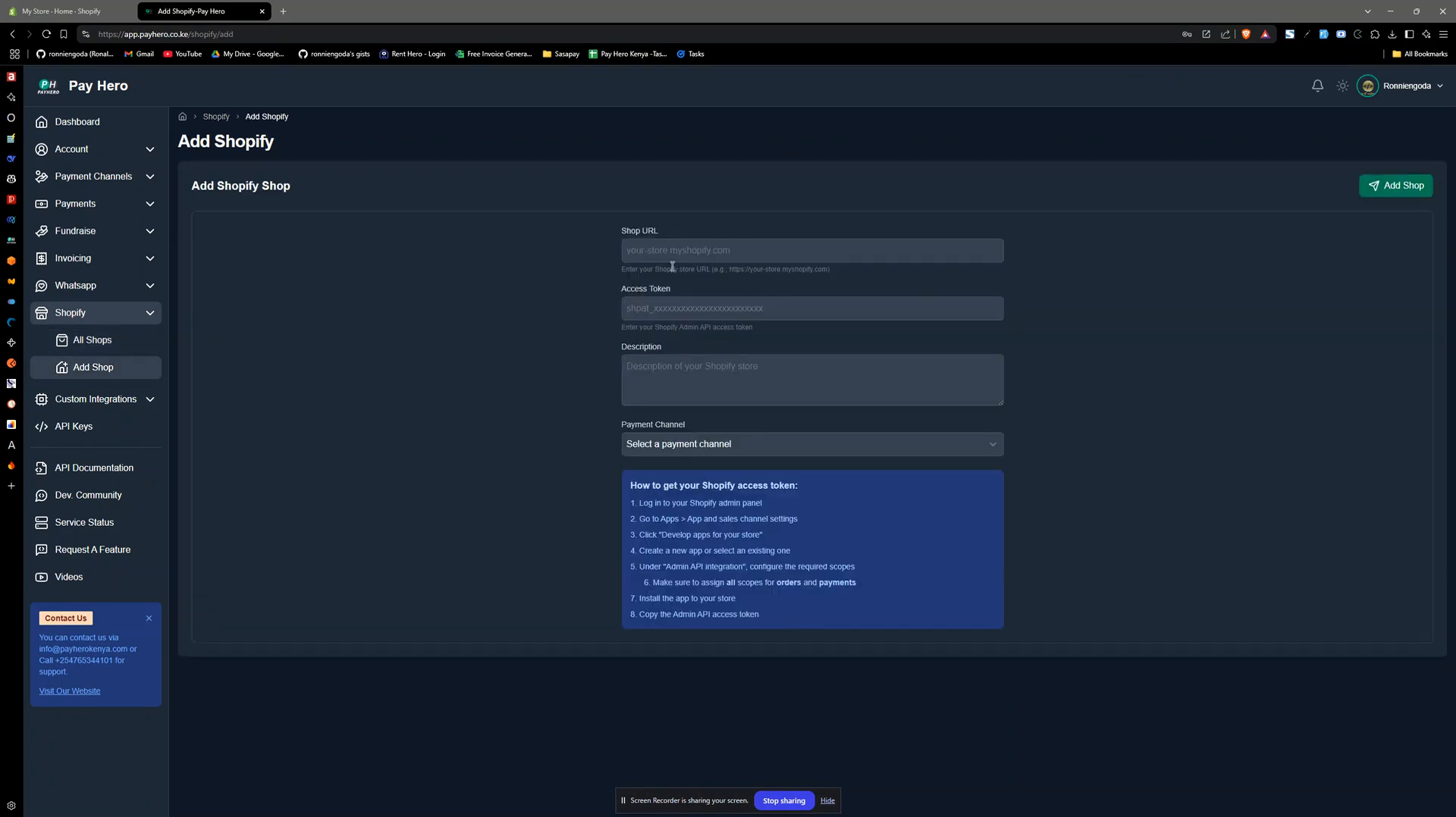
# - Examine the new shop form's fields, the selectable payment channels and the example format for the store URL
pyautogui.click(654, 313)
pyautogui.click(668, 381)
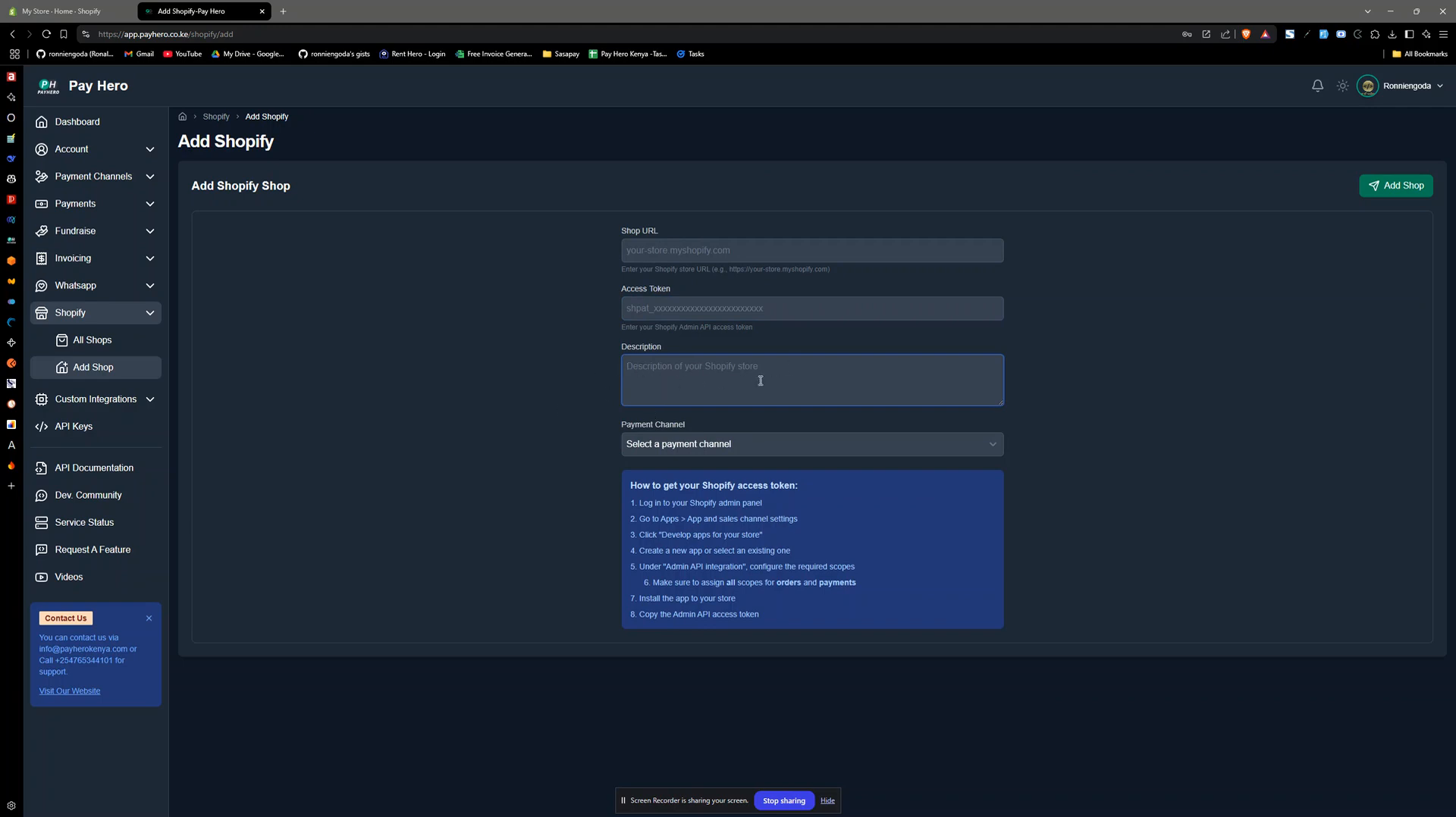
pyautogui.click(701, 446)
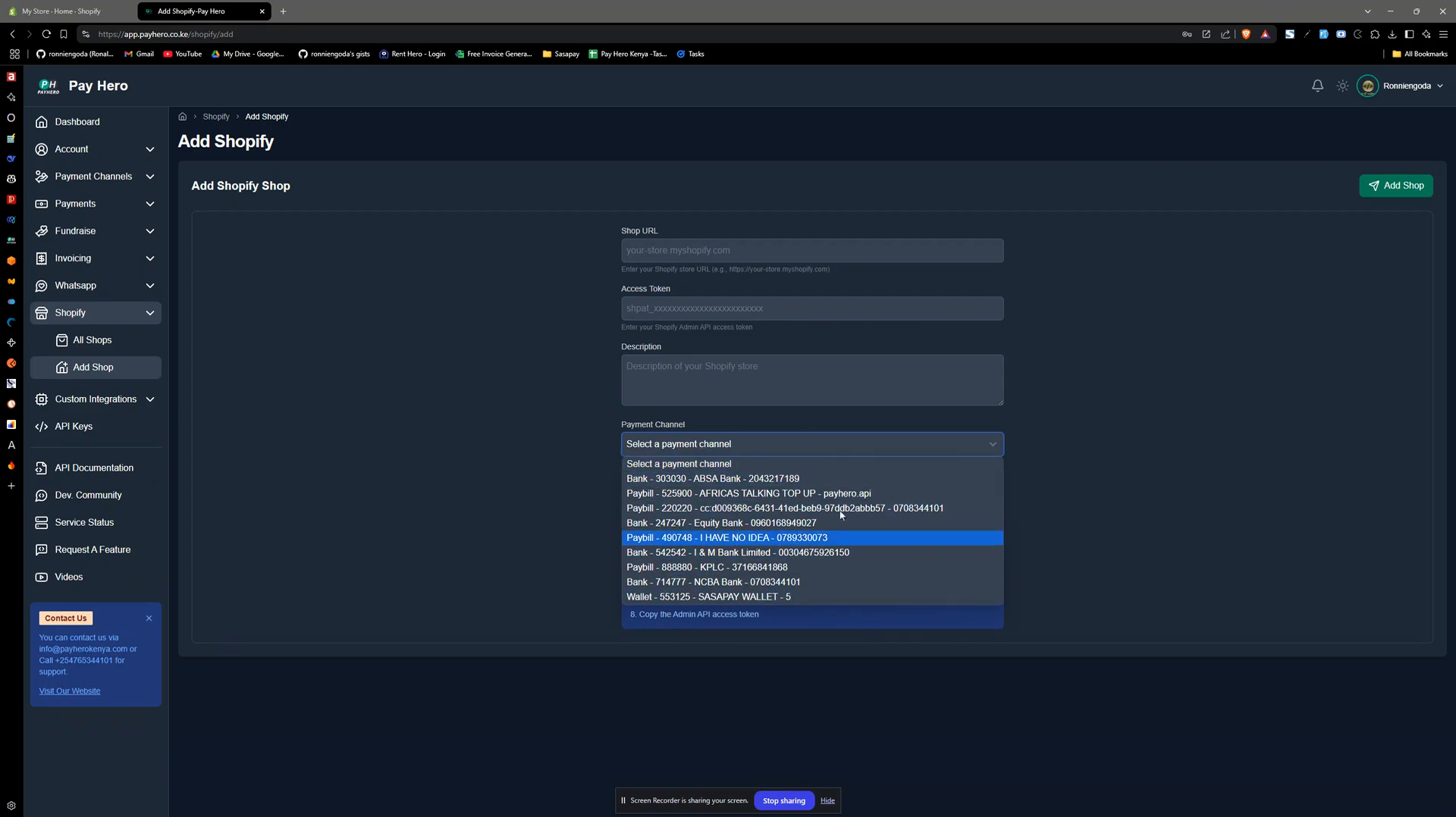
pyautogui.click(1070, 512)
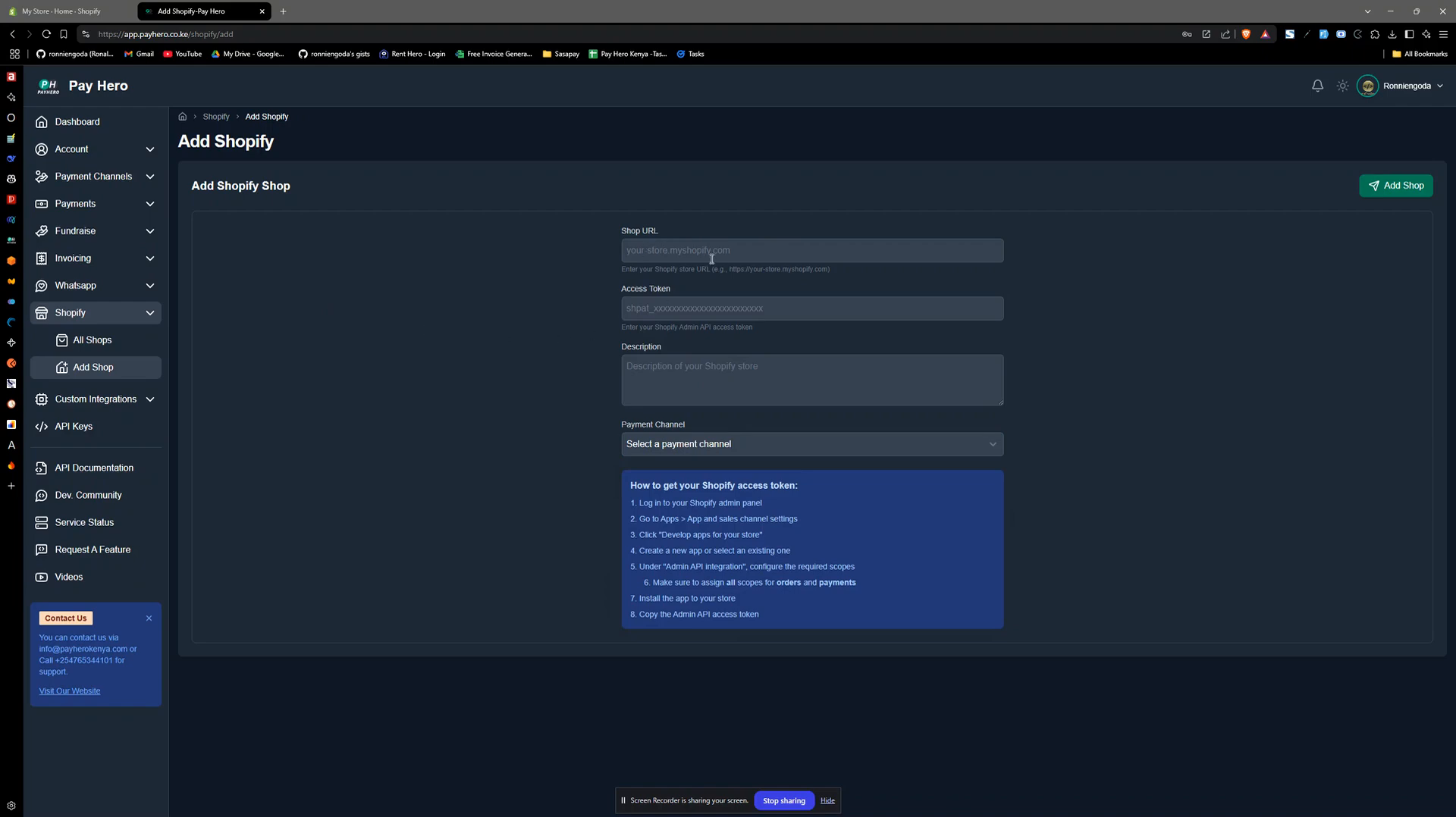
pyautogui.click(37, 5)
pyautogui.click(156, 5)
pyautogui.moveTo(729, 269); pyautogui.dragTo(826, 270)
pyautogui.click(771, 271)
# - Switch to the Shopify admin and copy the store's myshopify.com domain from the general settings
pyautogui.click(53, 10)
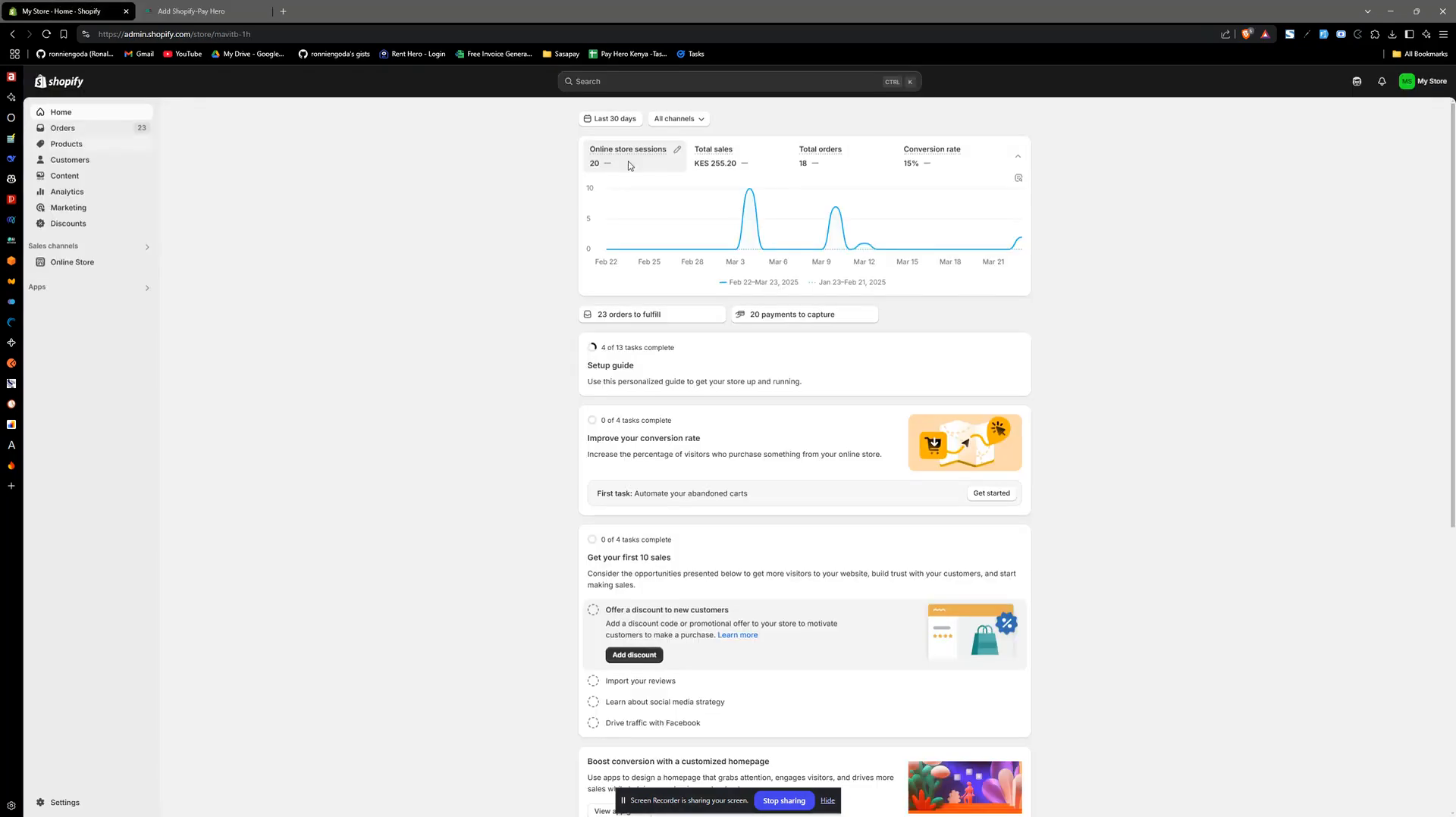
pyautogui.click(62, 803)
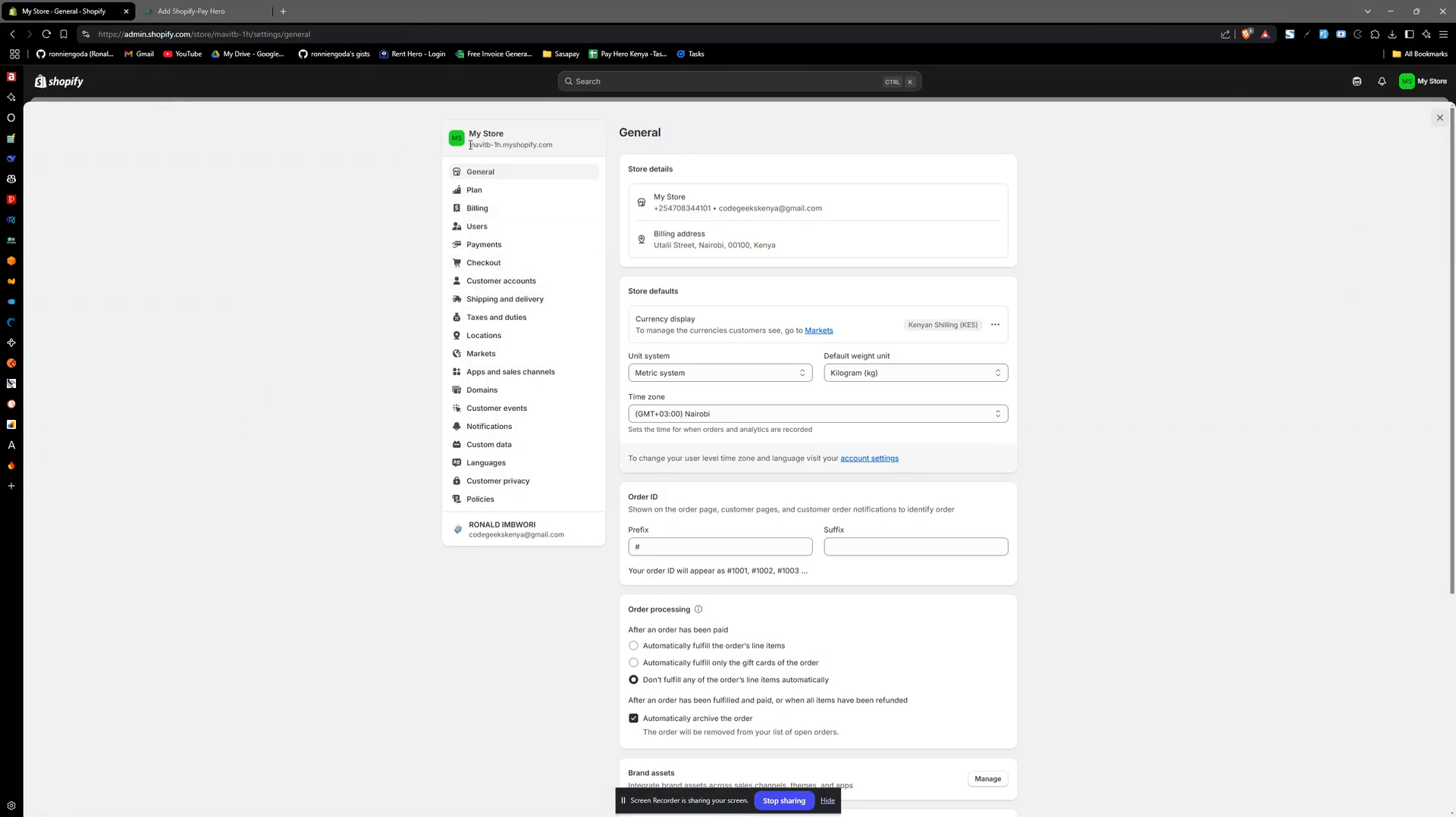
pyautogui.moveTo(469, 145); pyautogui.dragTo(557, 146)
pyautogui.hotkey('ctrl', 'c')
pyautogui.click(198, 11)
pyautogui.click(685, 255)
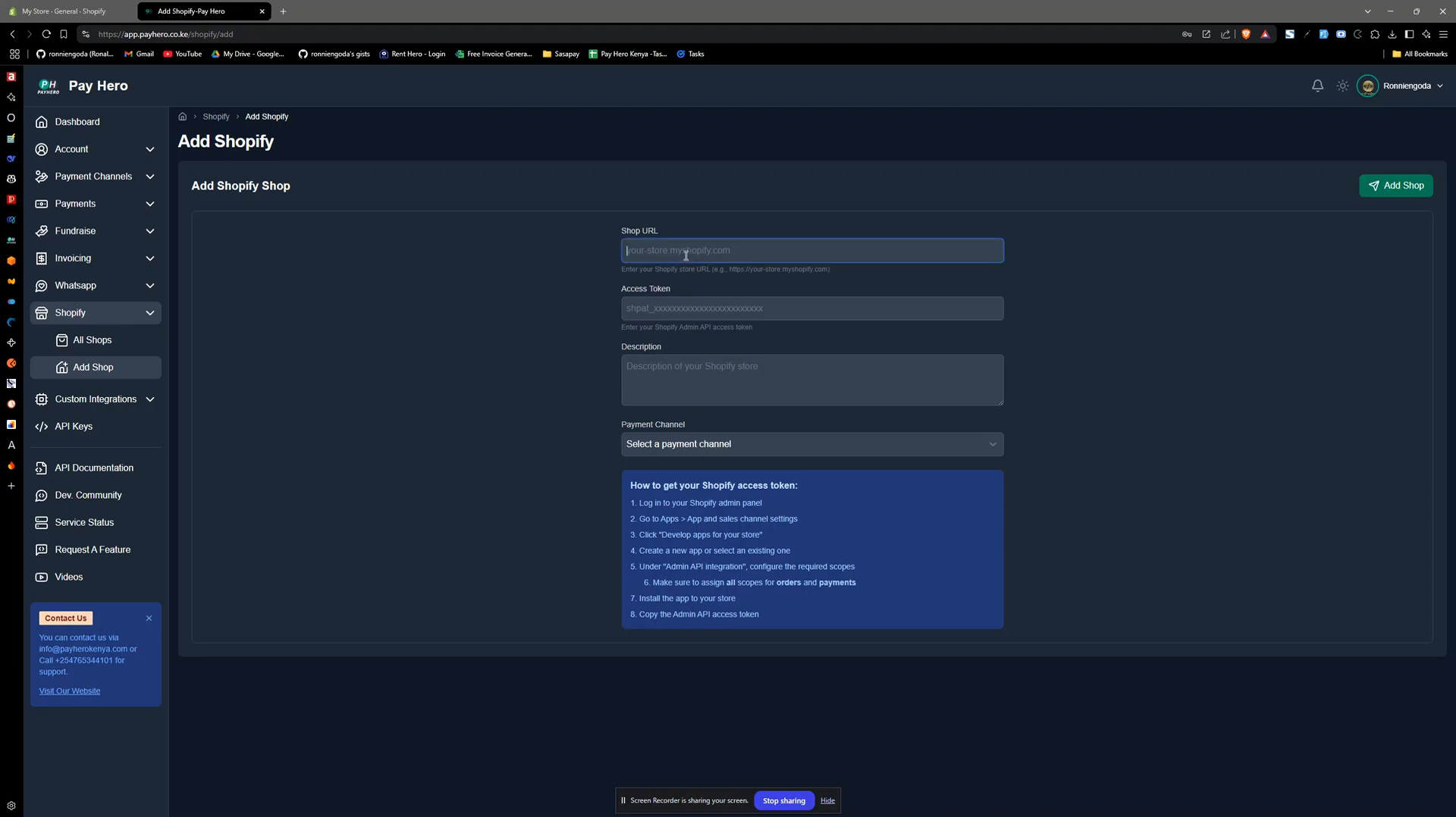
pyautogui.write('https://')
pyautogui.hotkey('ctrl', 'v')
# - Read through the instructions for getting the Shopify access token, from the apps settings to creating an app
pyautogui.moveTo(630, 504); pyautogui.dragTo(772, 617)
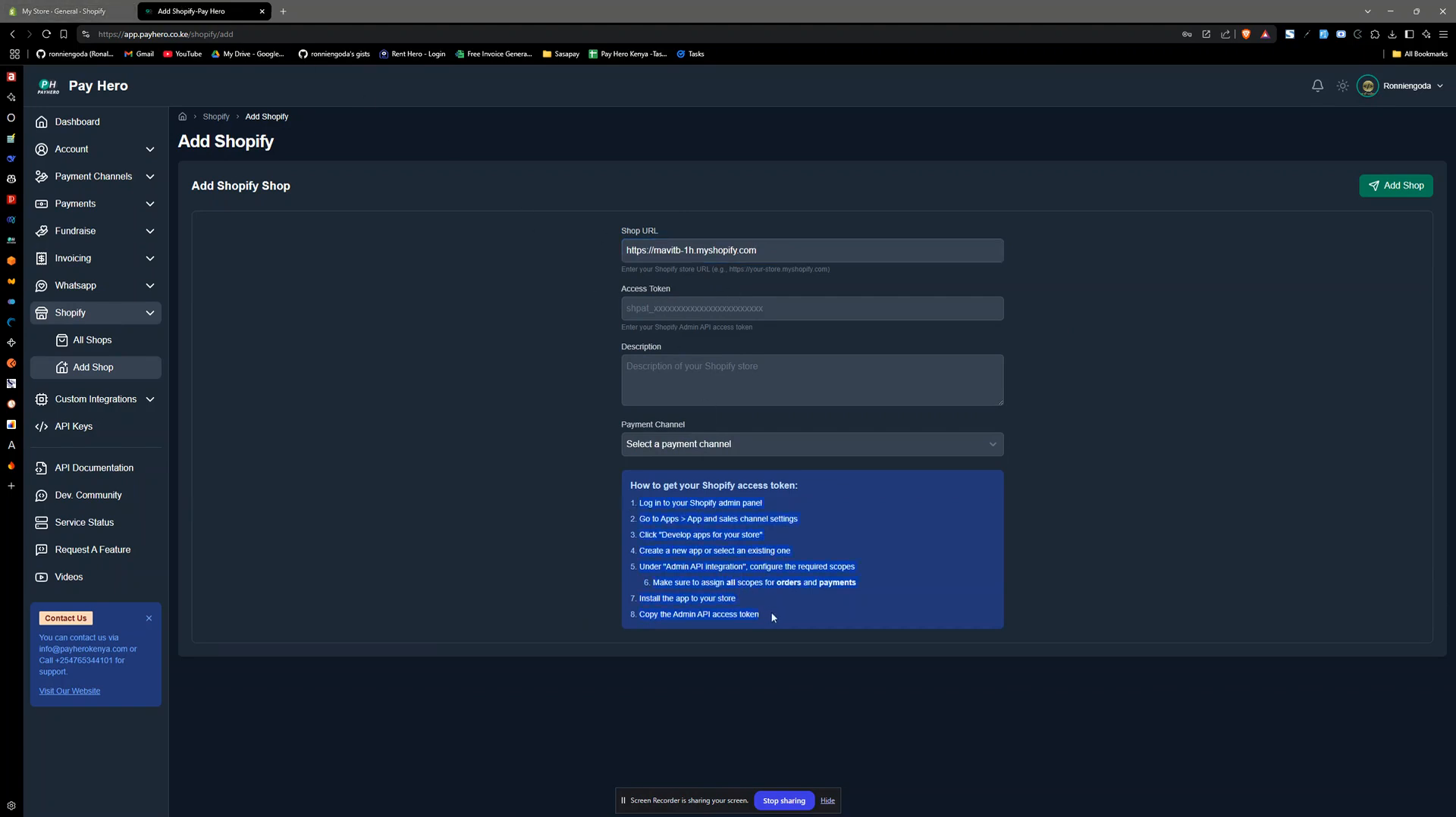
pyautogui.click(697, 503)
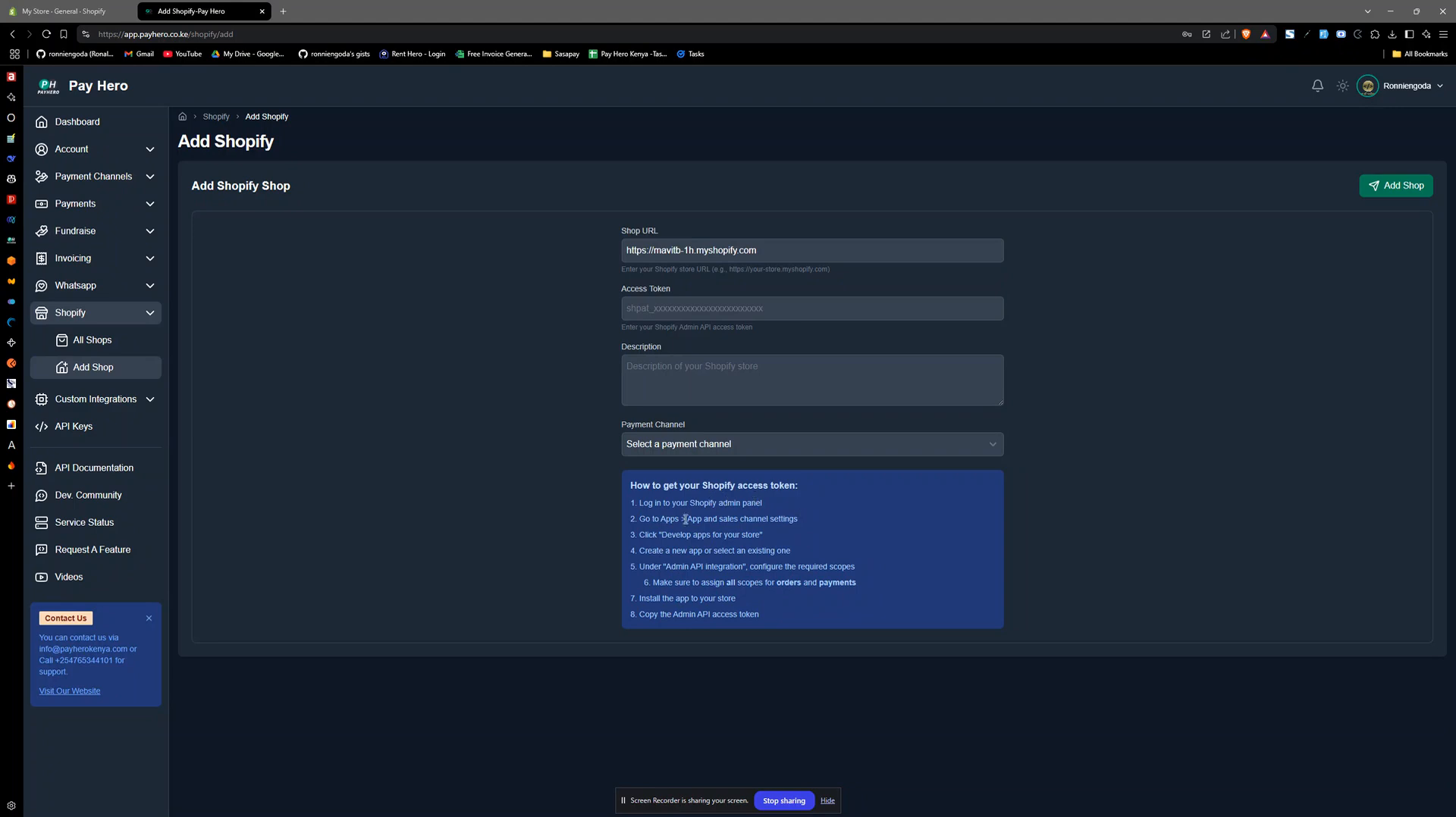
pyautogui.moveTo(660, 521); pyautogui.dragTo(802, 526)
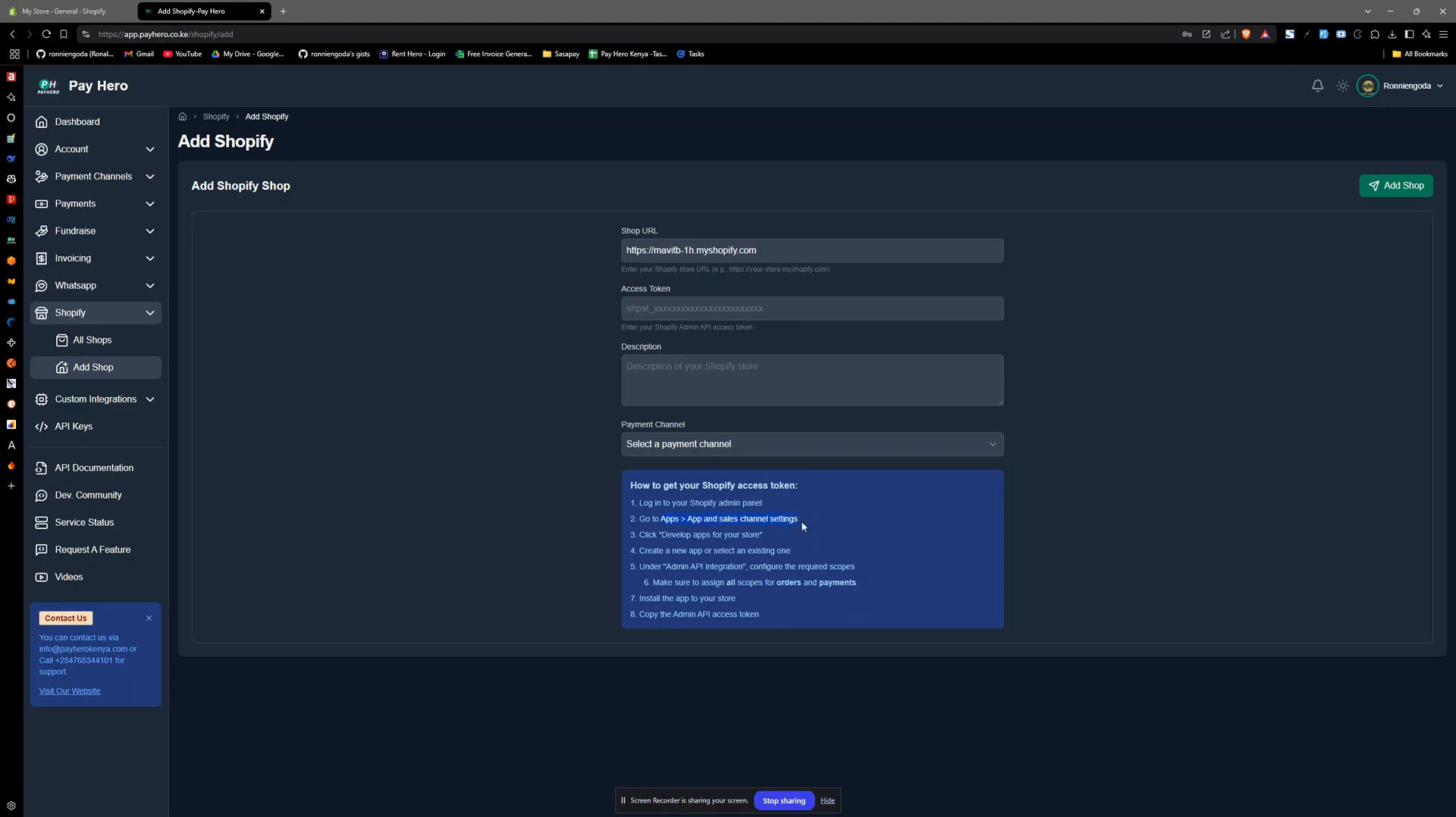
pyautogui.doubleClick(677, 536)
pyautogui.click(644, 551)
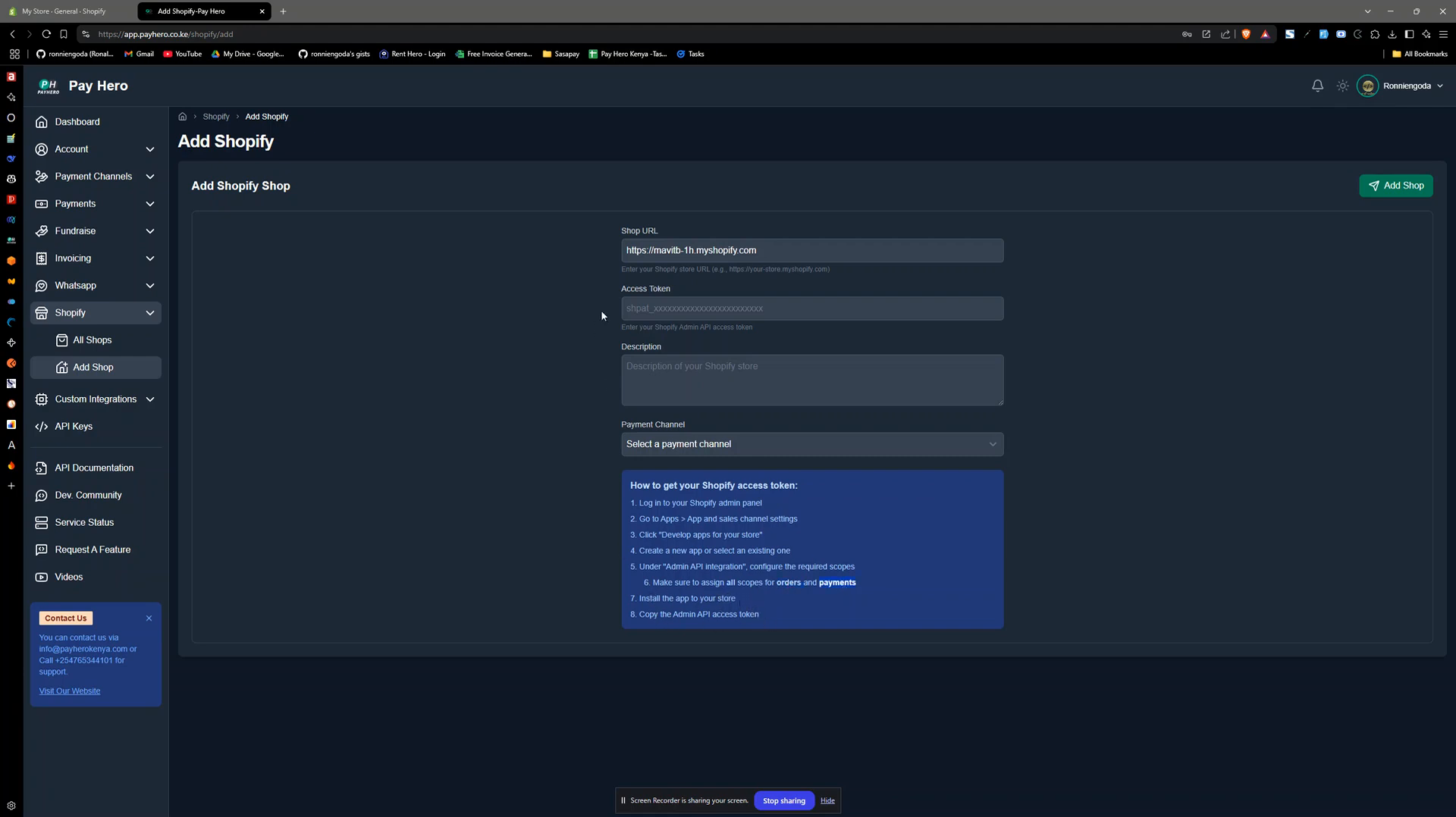
pyautogui.click(664, 313)
# - Switch to the Shopify admin and open the app development page for the store's apps and sales channels
pyautogui.click(72, 11)
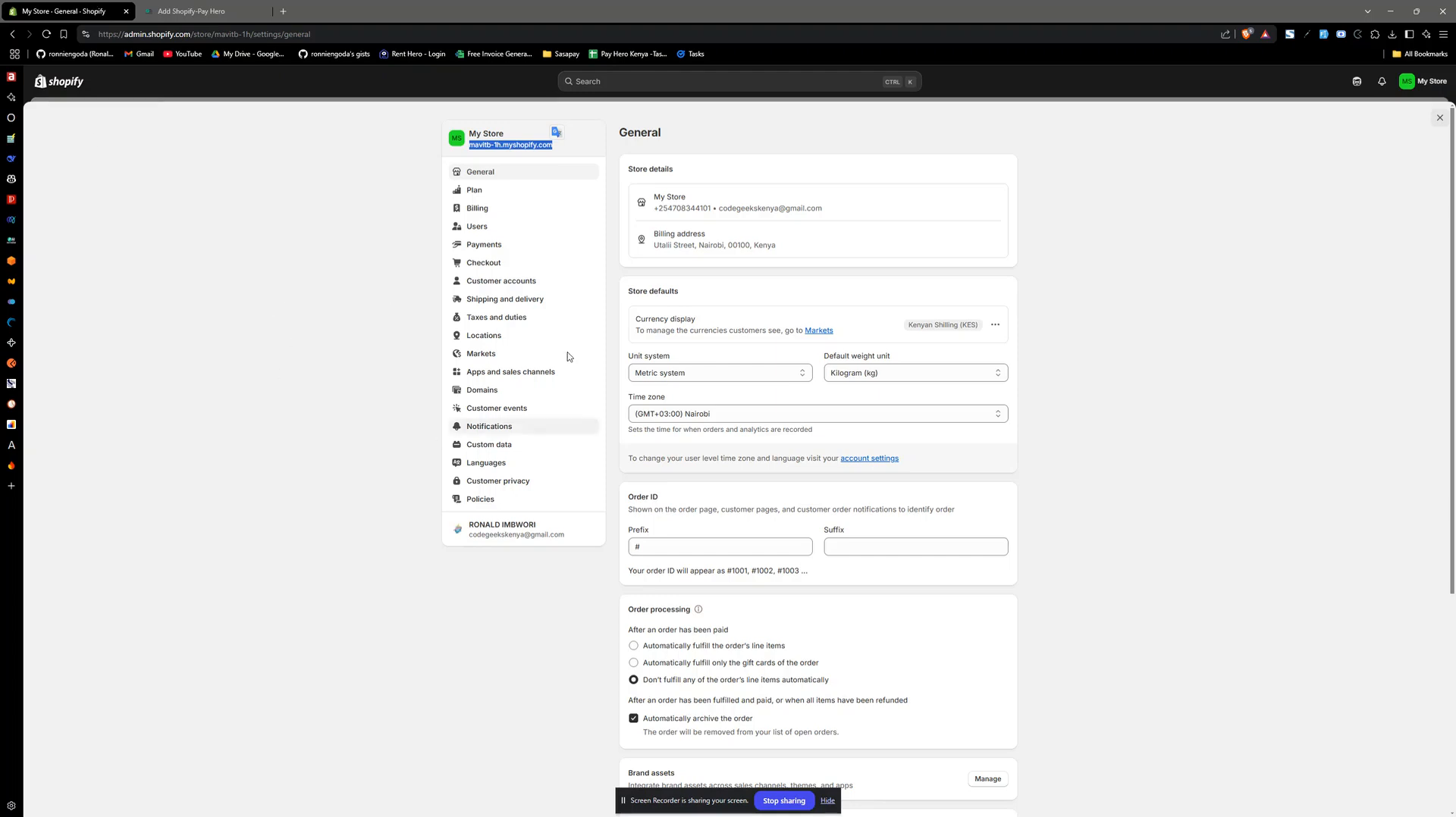
pyautogui.click(508, 373)
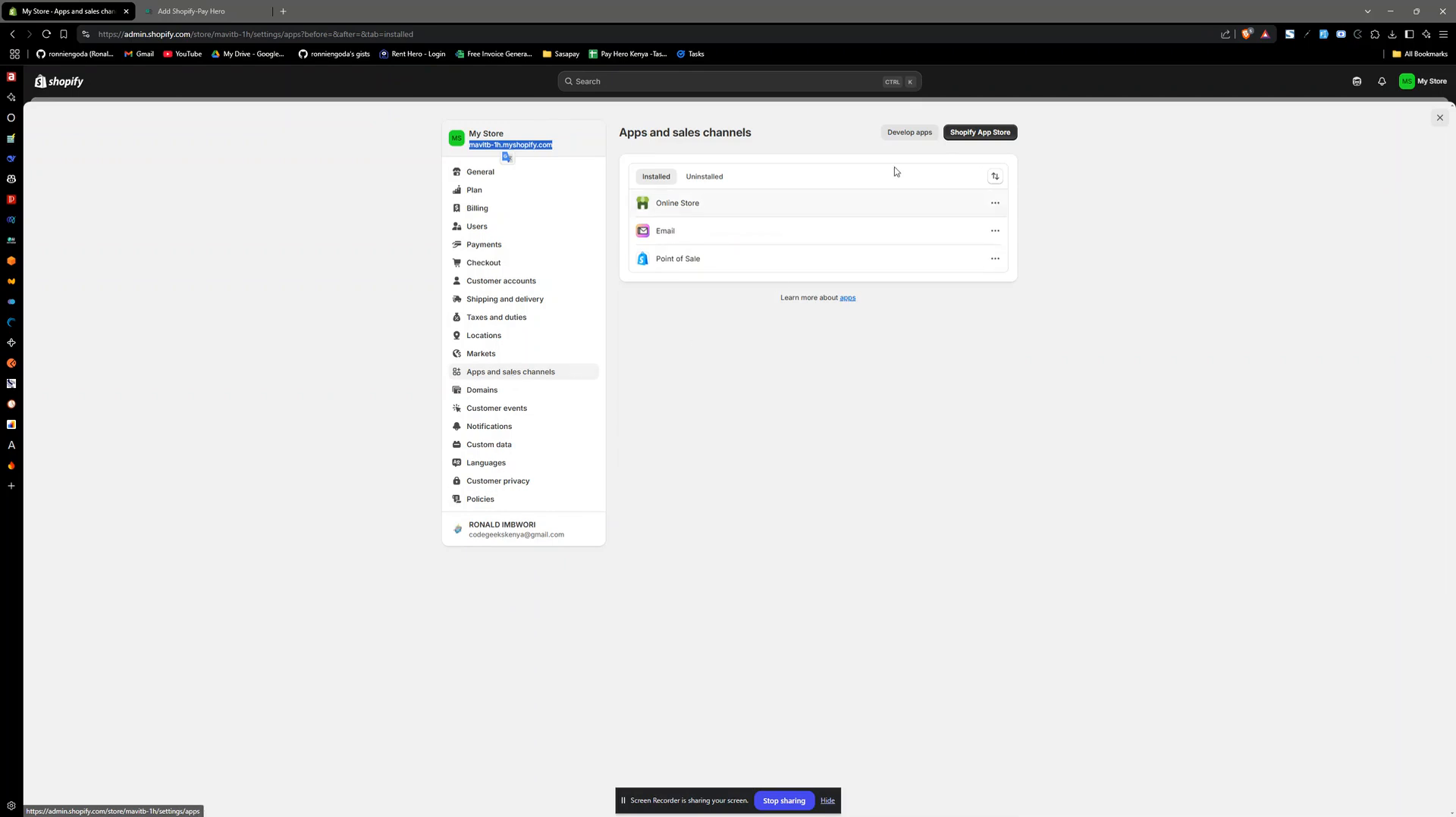
pyautogui.click(909, 132)
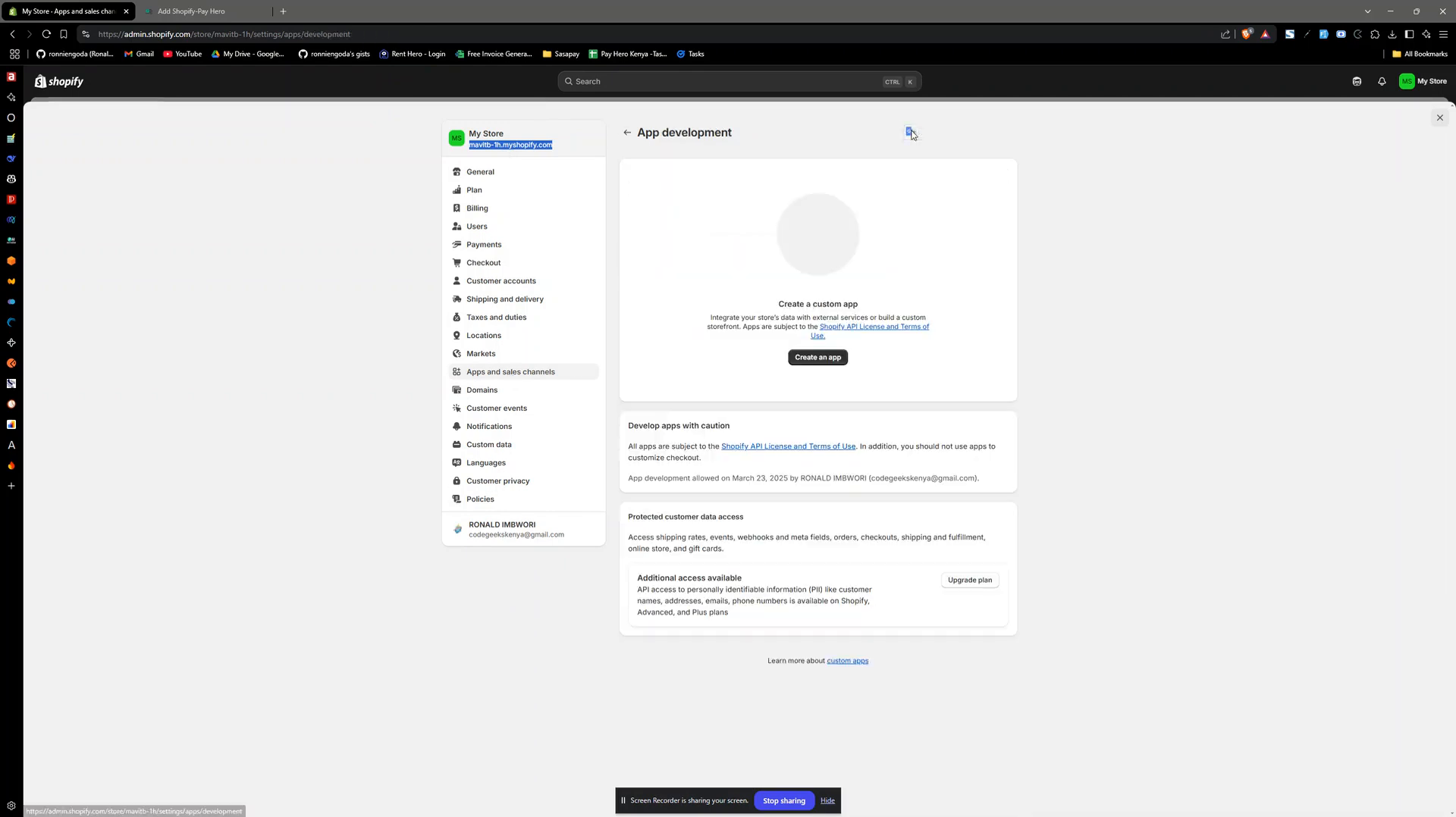
pyautogui.click(1184, 344)
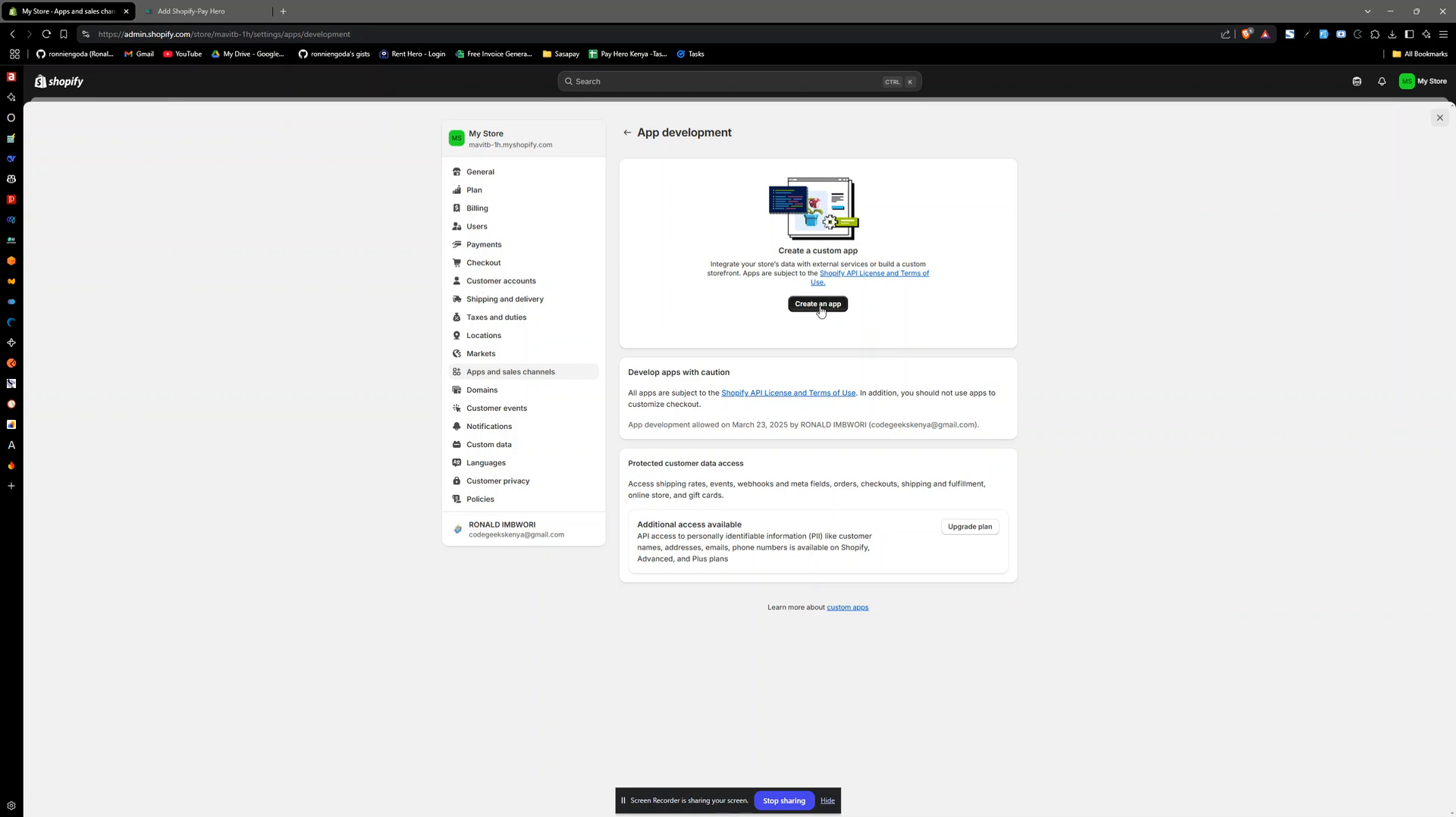
pyautogui.hotkey('ctrl', 'Tab')
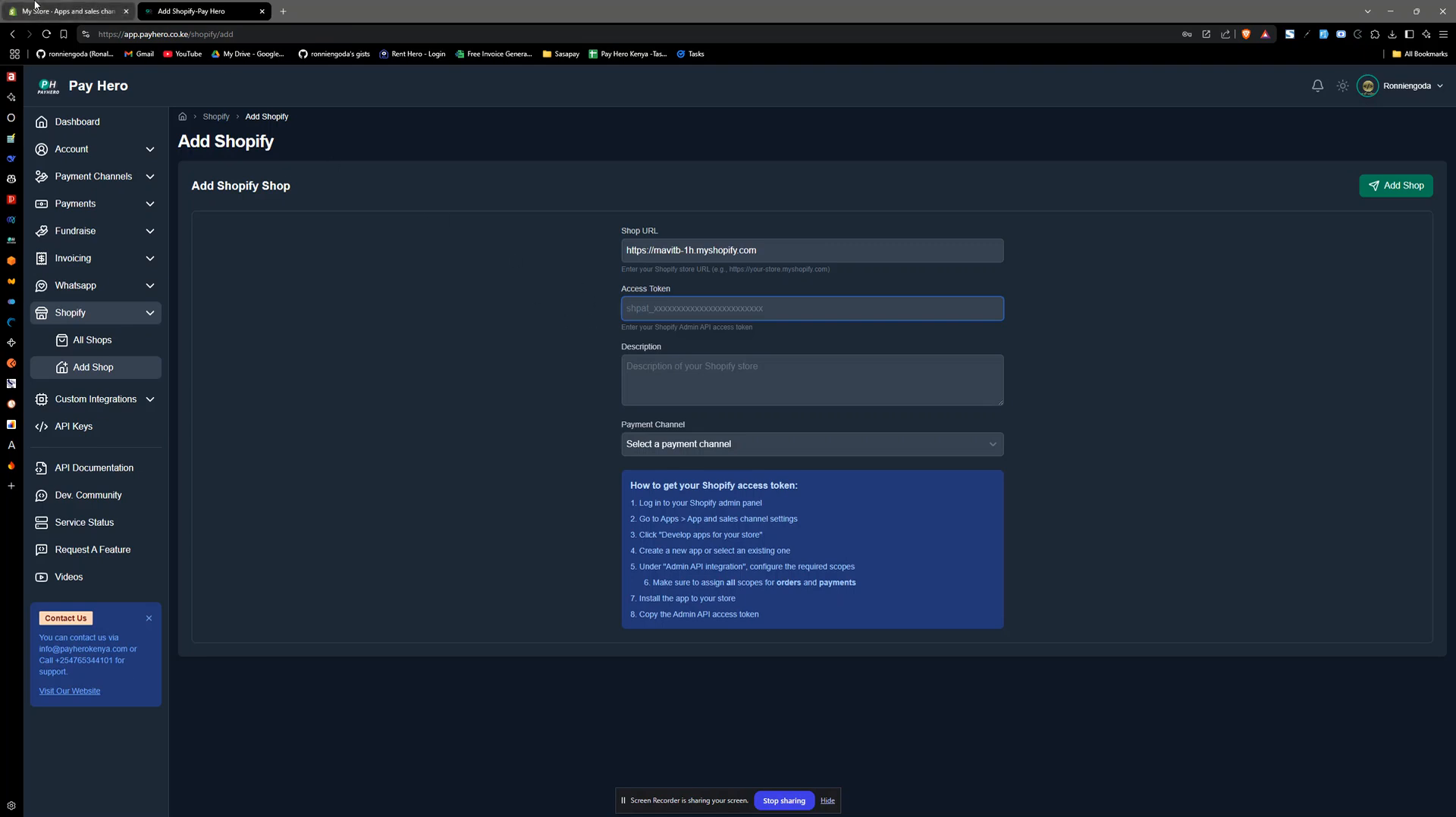
pyautogui.click(35, 6)
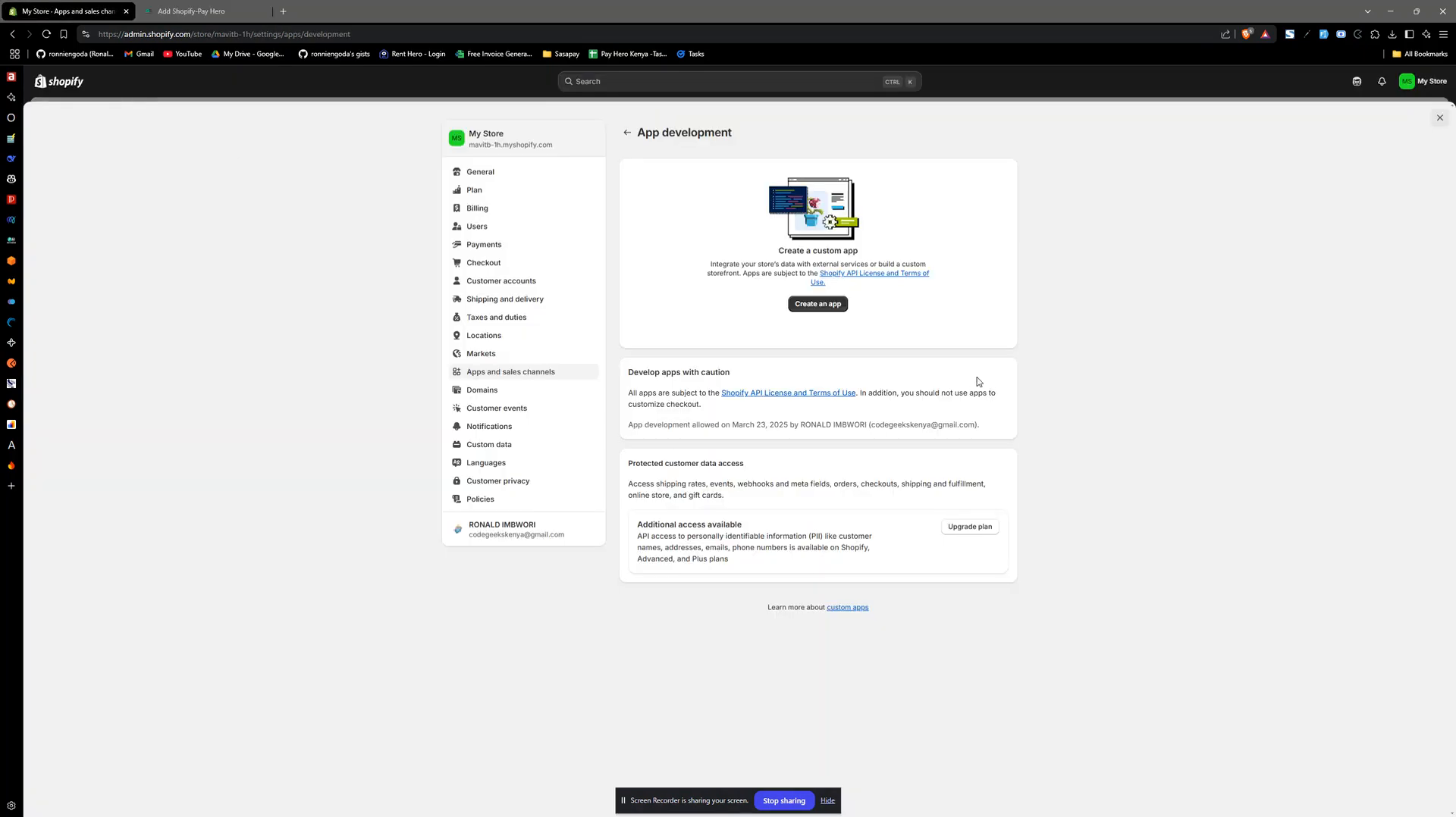
# - Create a custom app named PAYHERO with the store owner as app developer
pyautogui.click(831, 305)
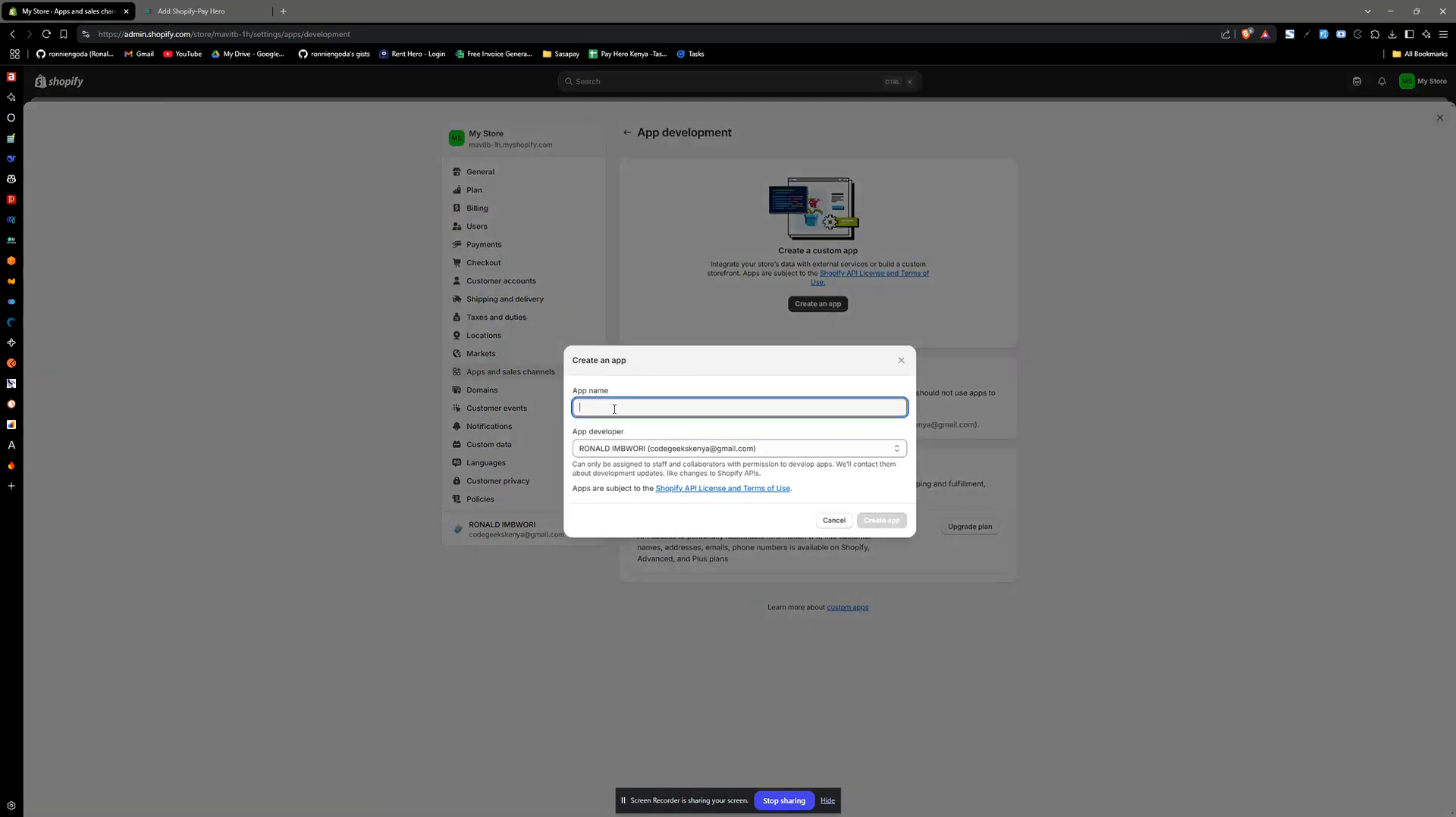
pyautogui.write('PAYHERO')
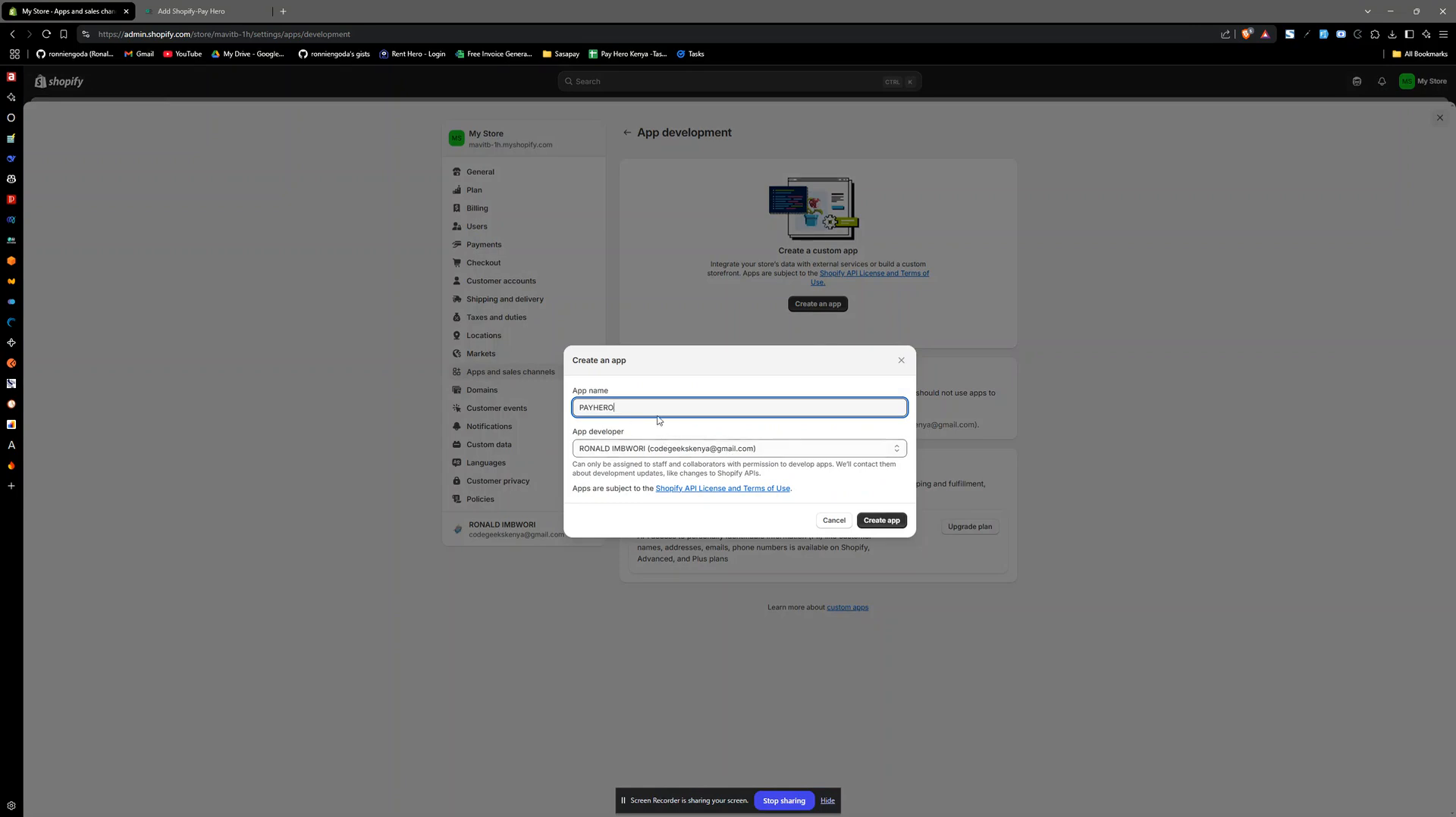
pyautogui.click(635, 446)
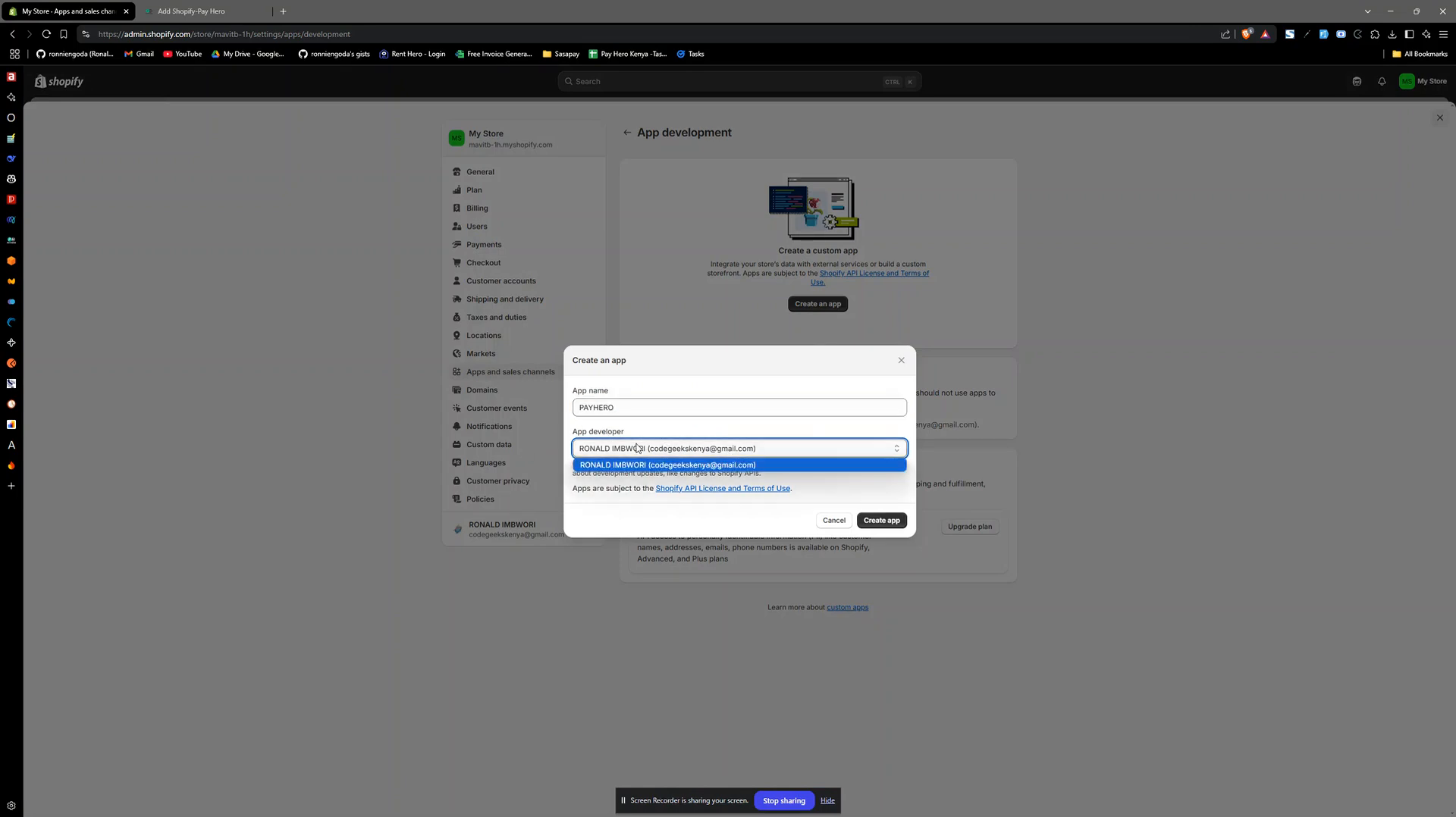
pyautogui.click(630, 446)
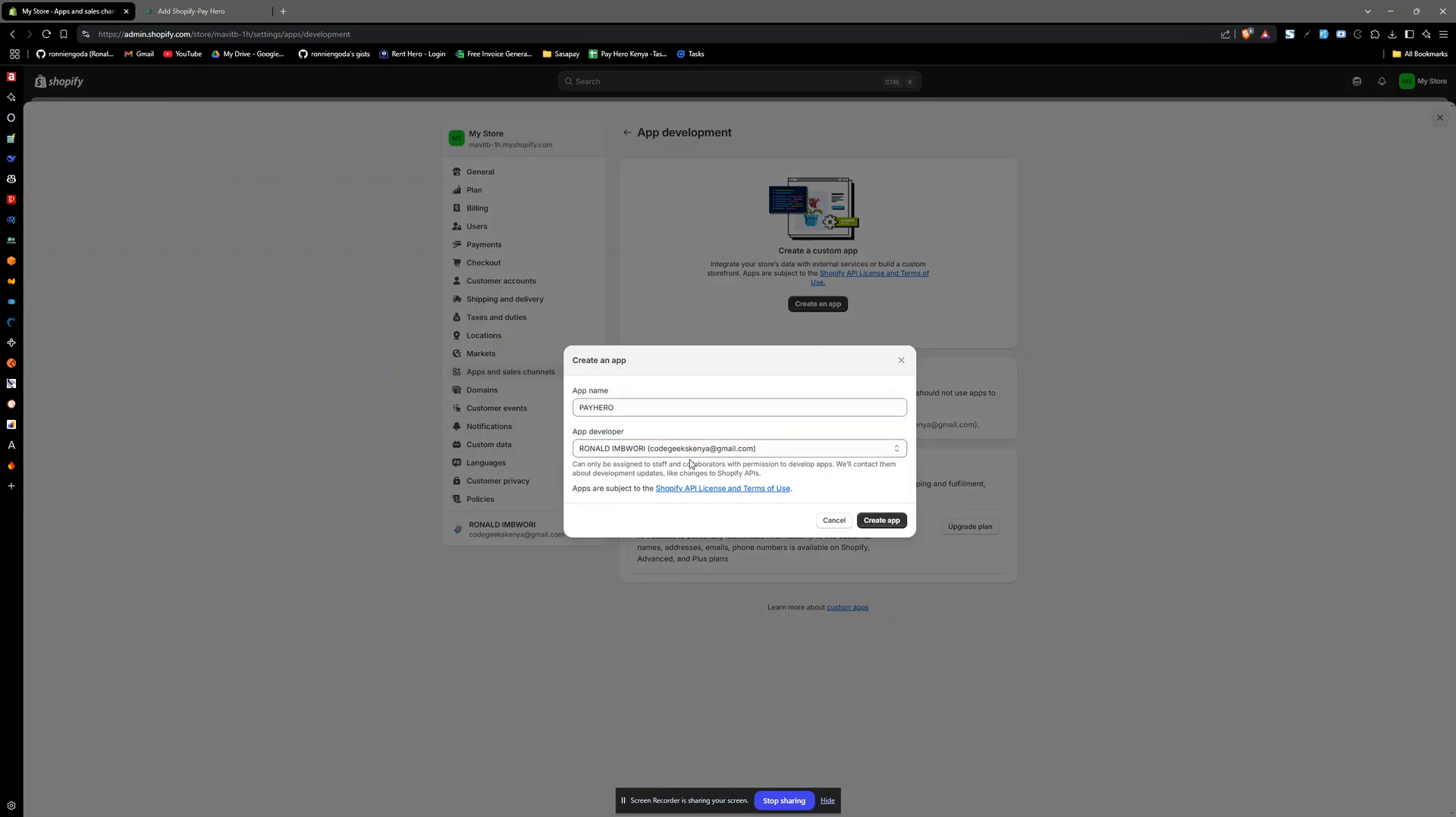
pyautogui.click(889, 520)
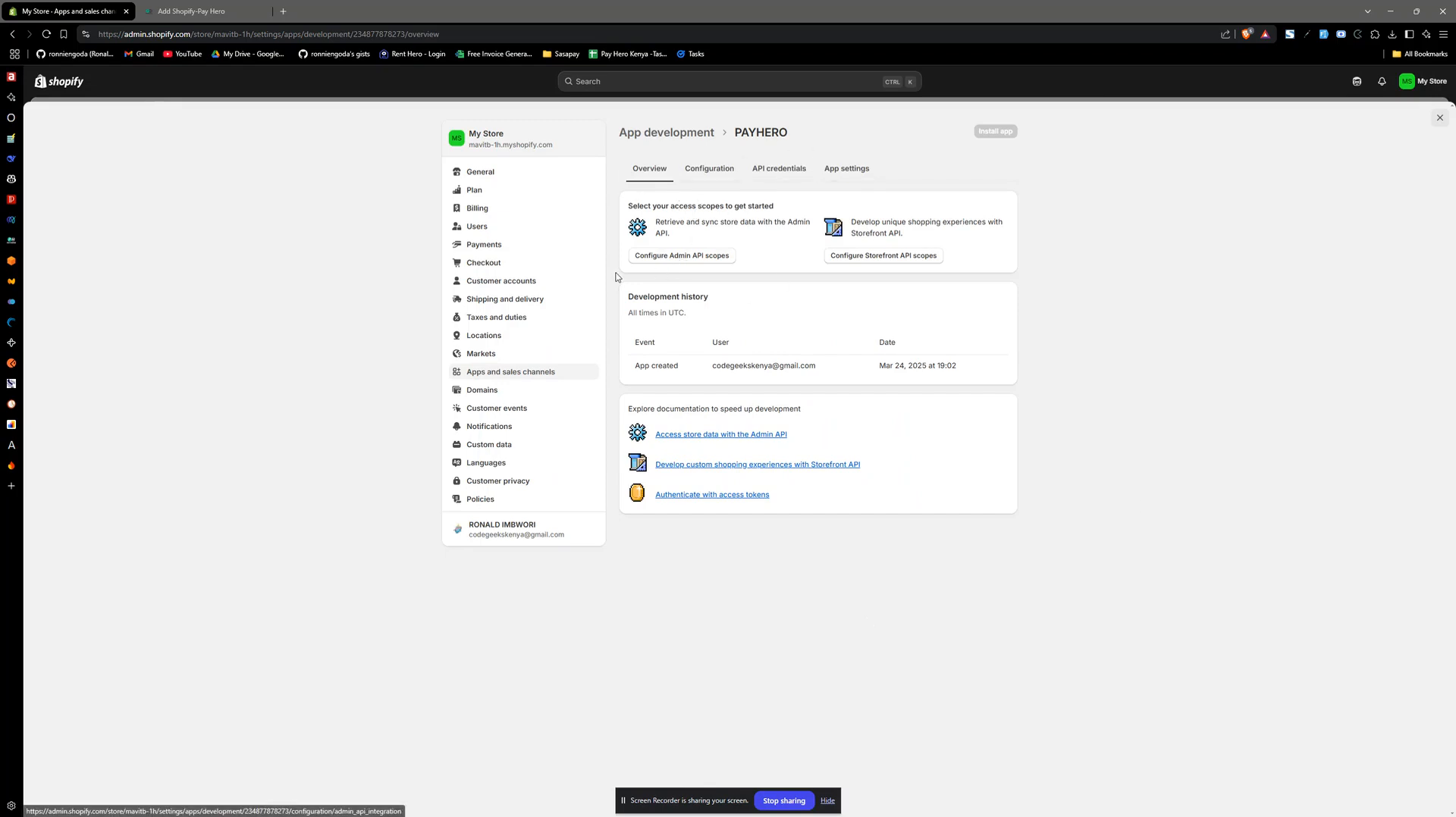
# - Configure the PAYHERO app's Admin API scopes by enabling write_order_edits, read_order_edits, write_orders and read_orders
pyautogui.click(689, 261)
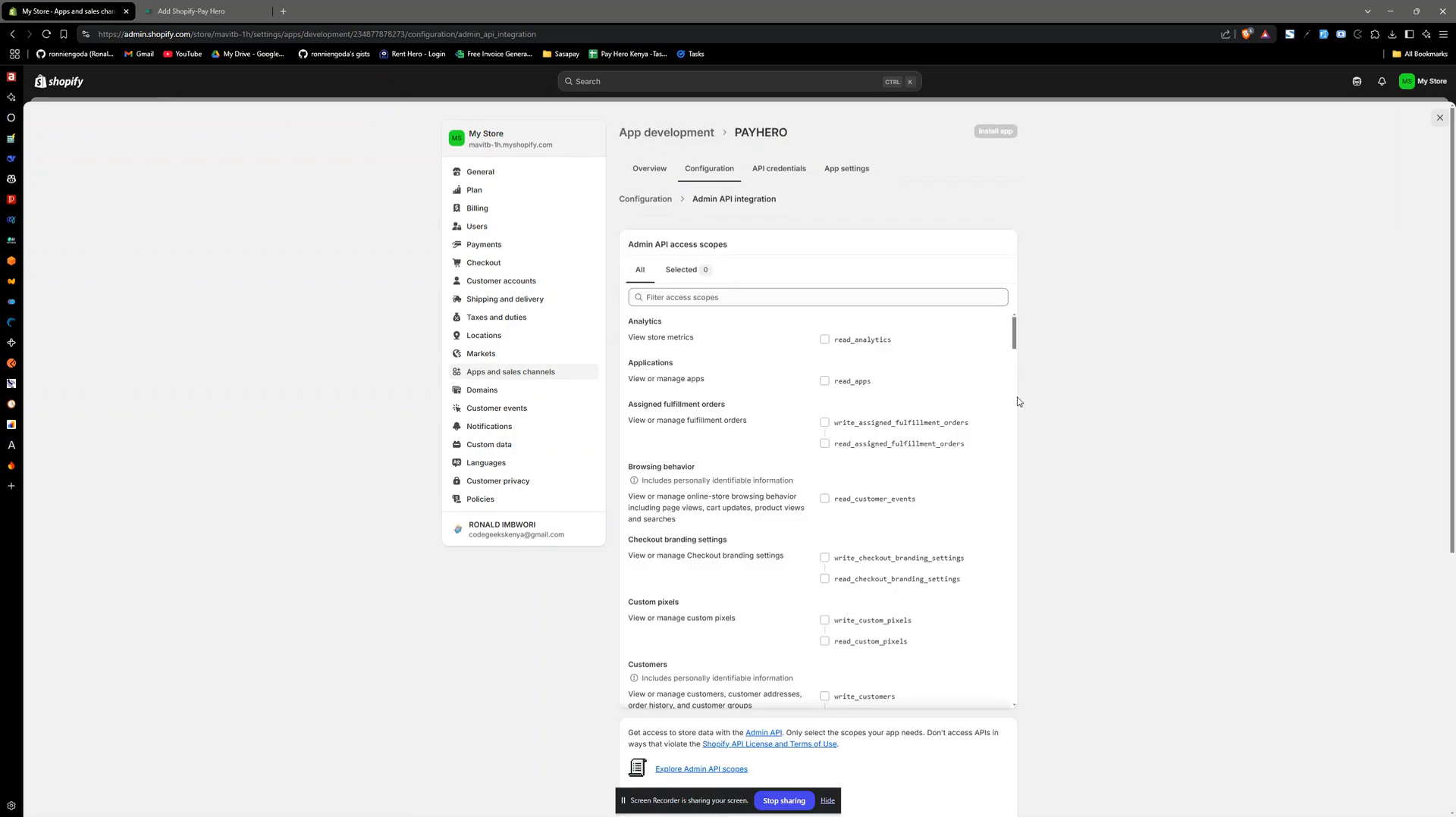
pyautogui.moveTo(1013, 343); pyautogui.dragTo(1016, 439)
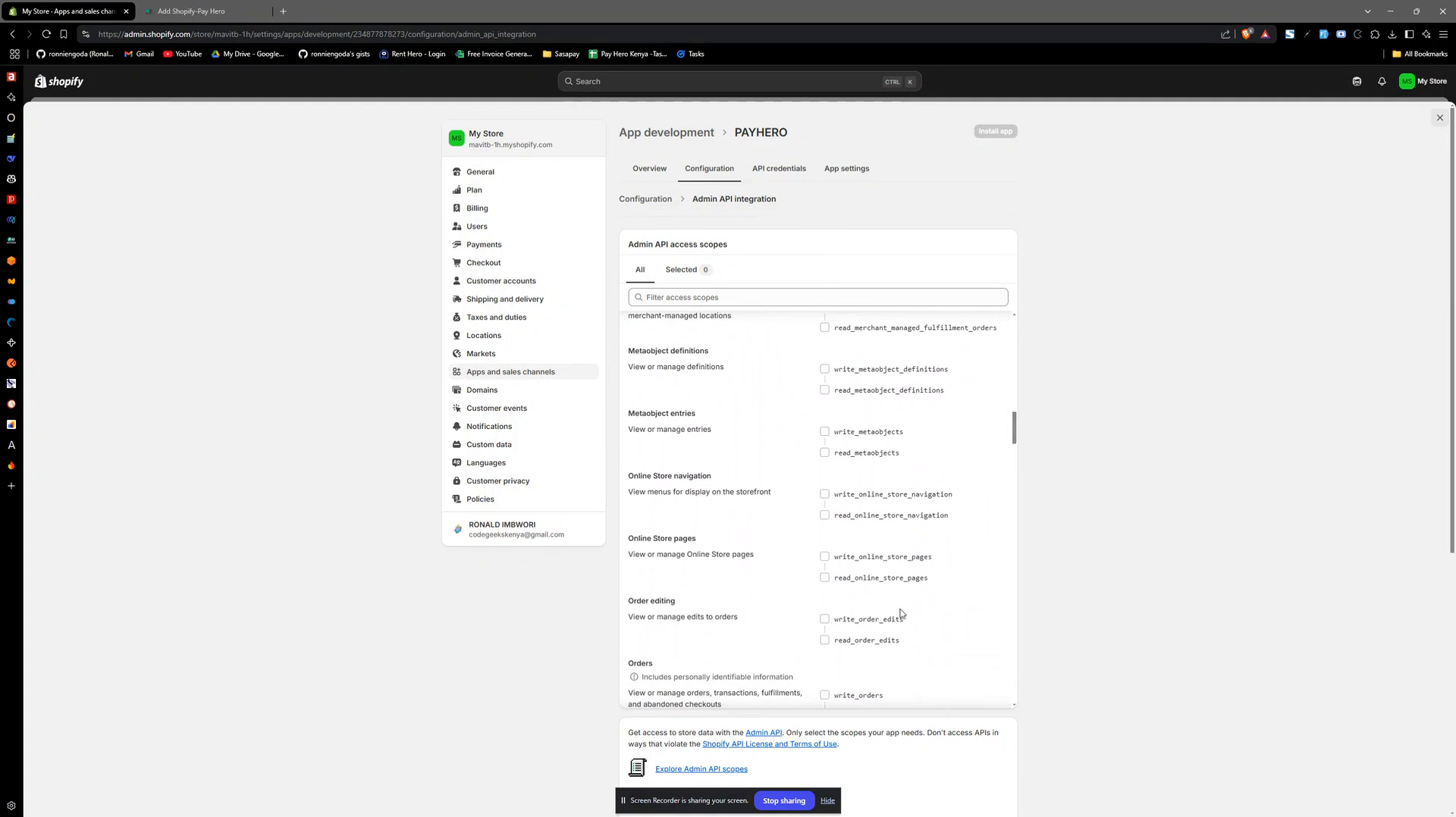
pyautogui.click(824, 619)
pyautogui.click(824, 640)
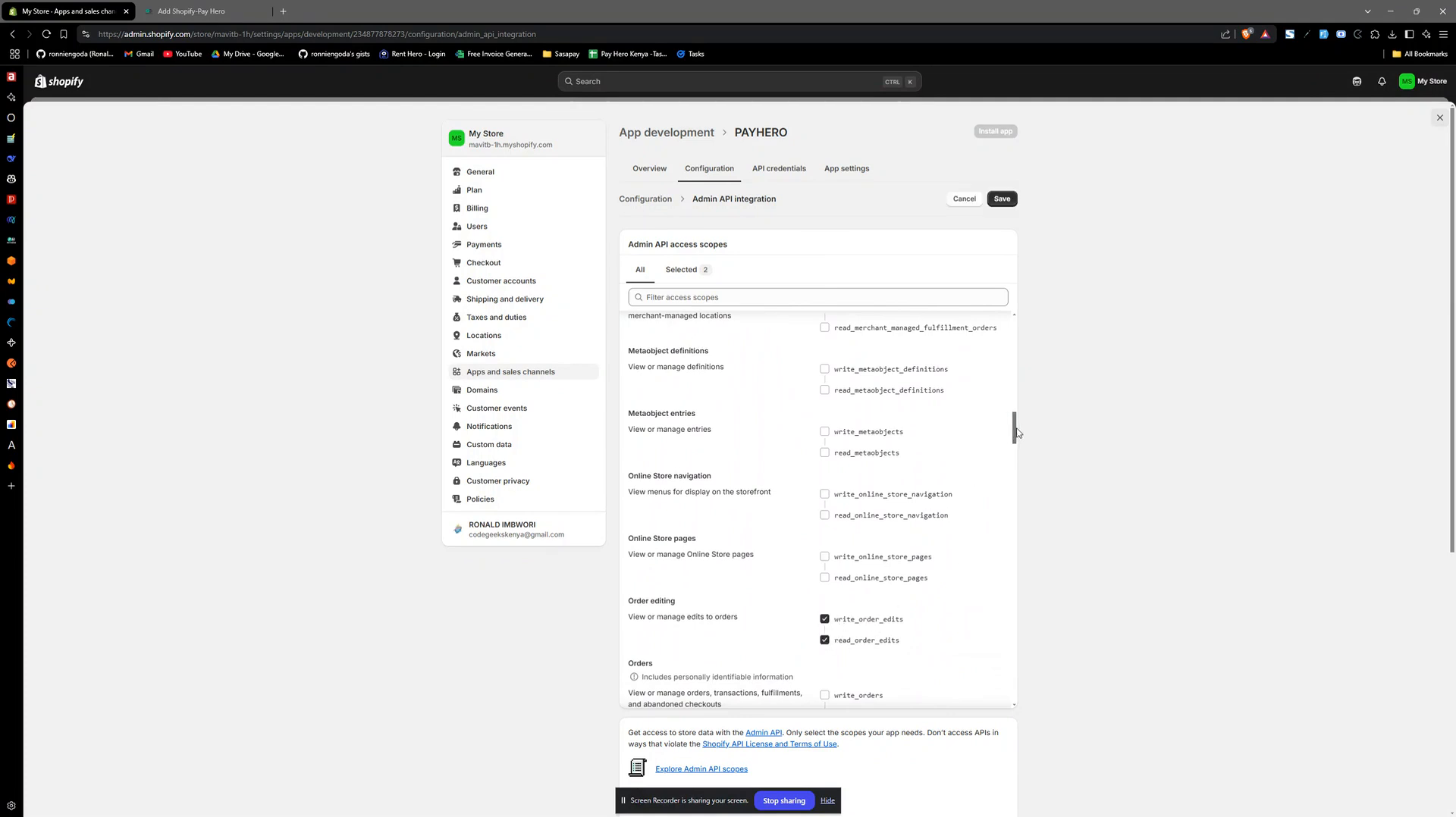
pyautogui.scroll(-2, 986, 471)
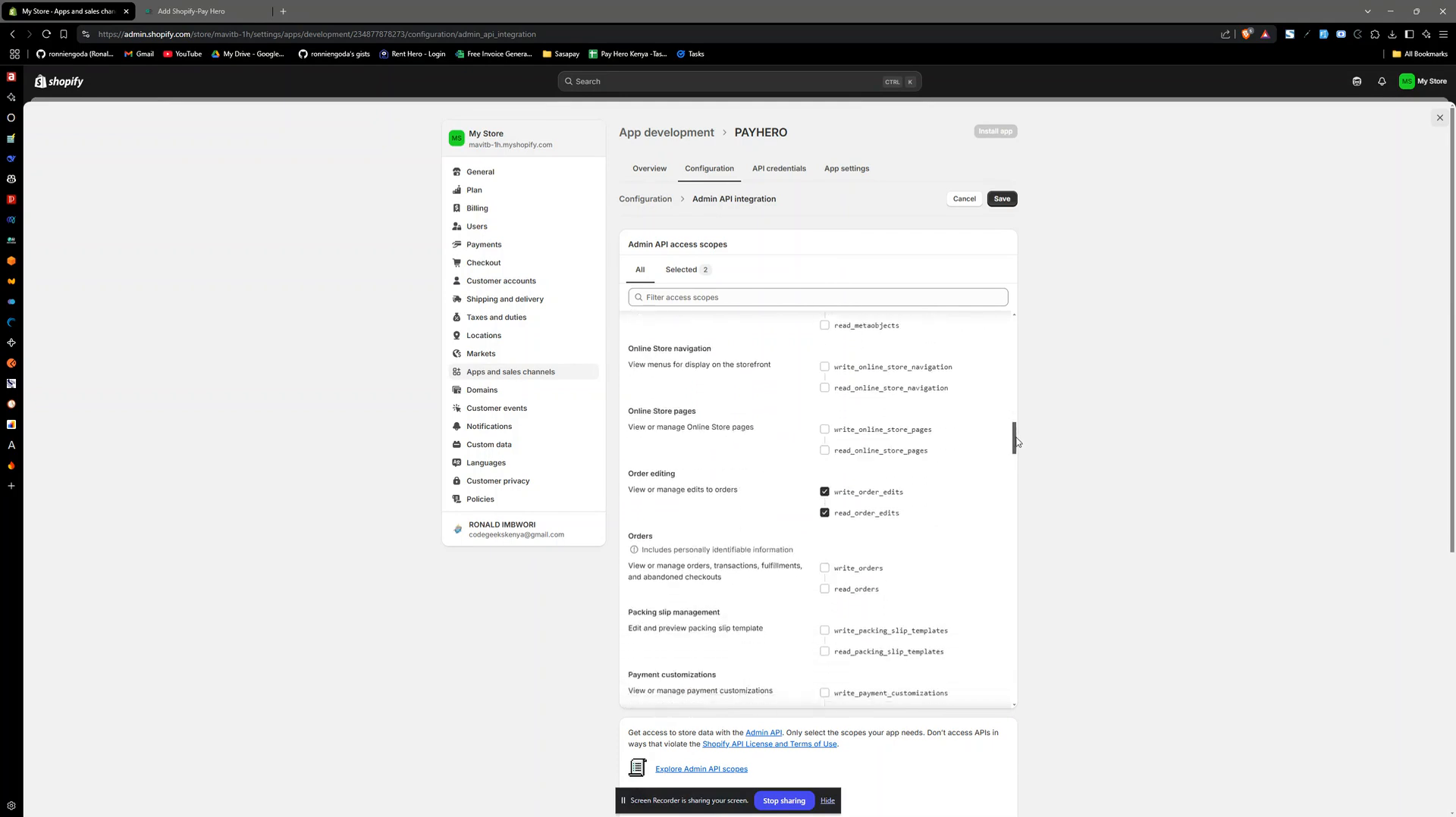
pyautogui.click(825, 533)
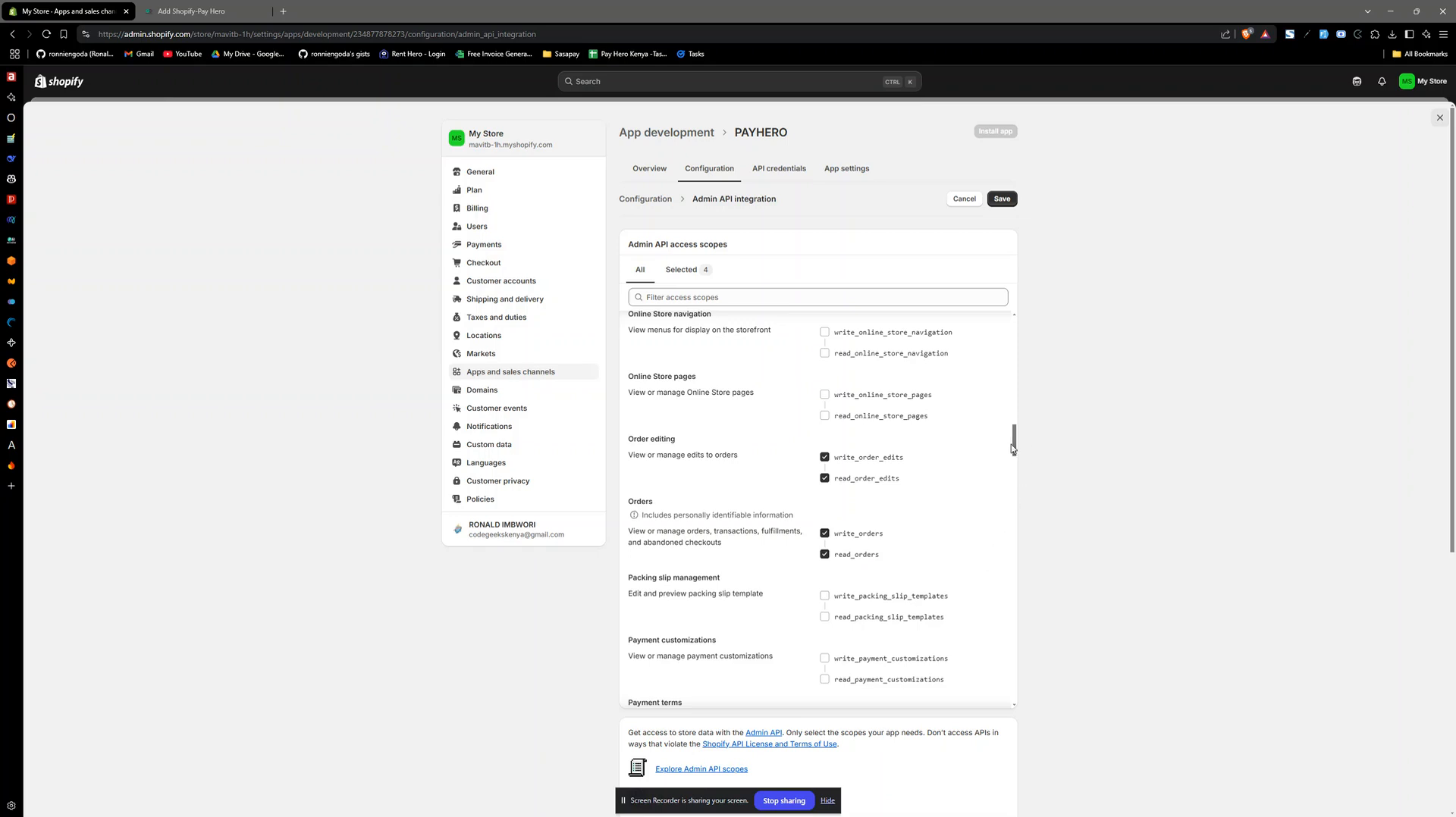
# - Enable the write and read scopes for payment customizations and payment terms, and save the Admin API configuration
pyautogui.moveTo(1013, 449); pyautogui.dragTo(1014, 464)
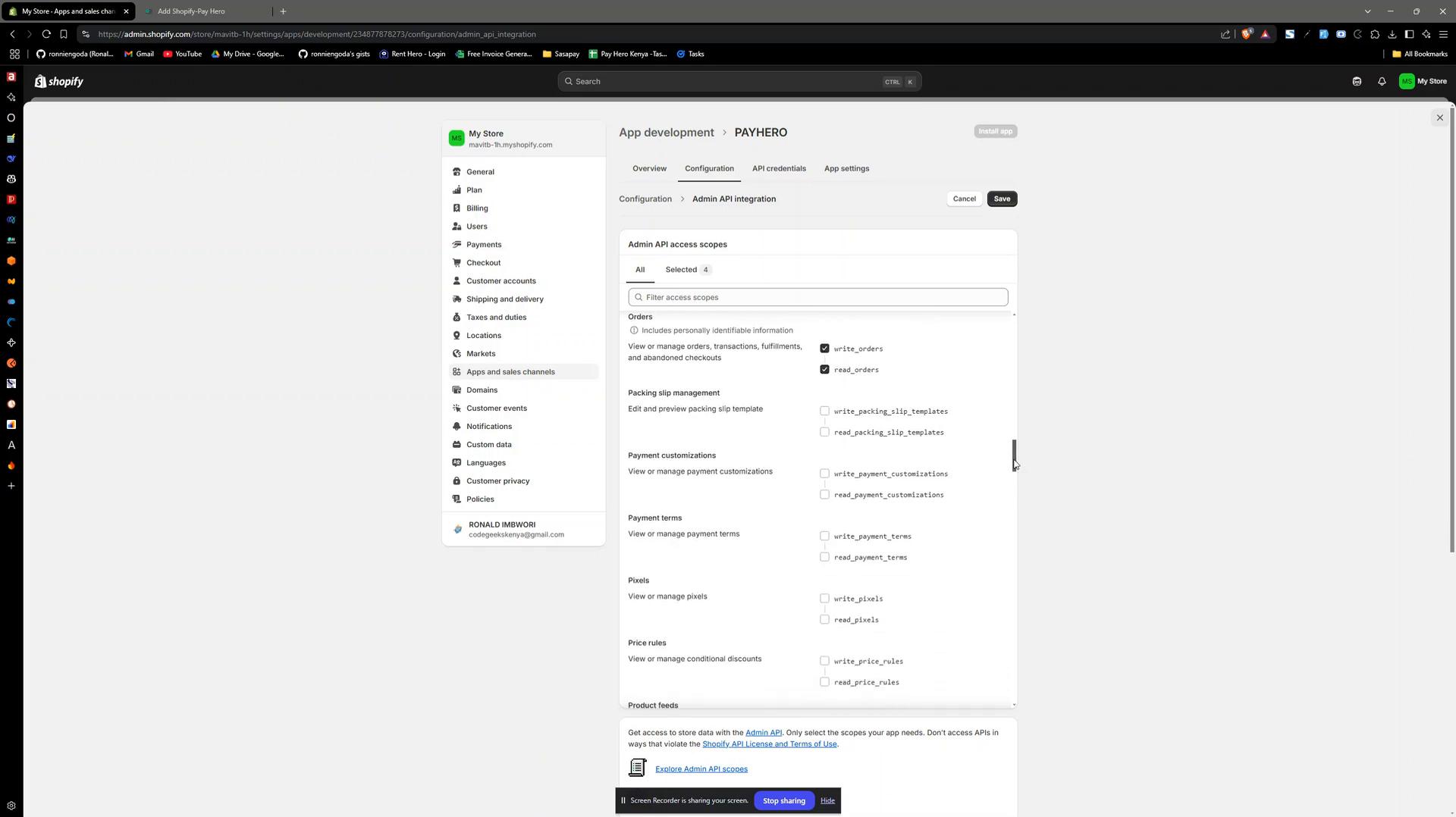
pyautogui.click(825, 536)
pyautogui.click(825, 474)
pyautogui.scroll(-1, 1016, 472)
pyautogui.moveTo(1017, 472)
pyautogui.mouseDown()
pyautogui.moveTo(1008, 698)
pyautogui.moveTo(1014, 453)
pyautogui.mouseUp()
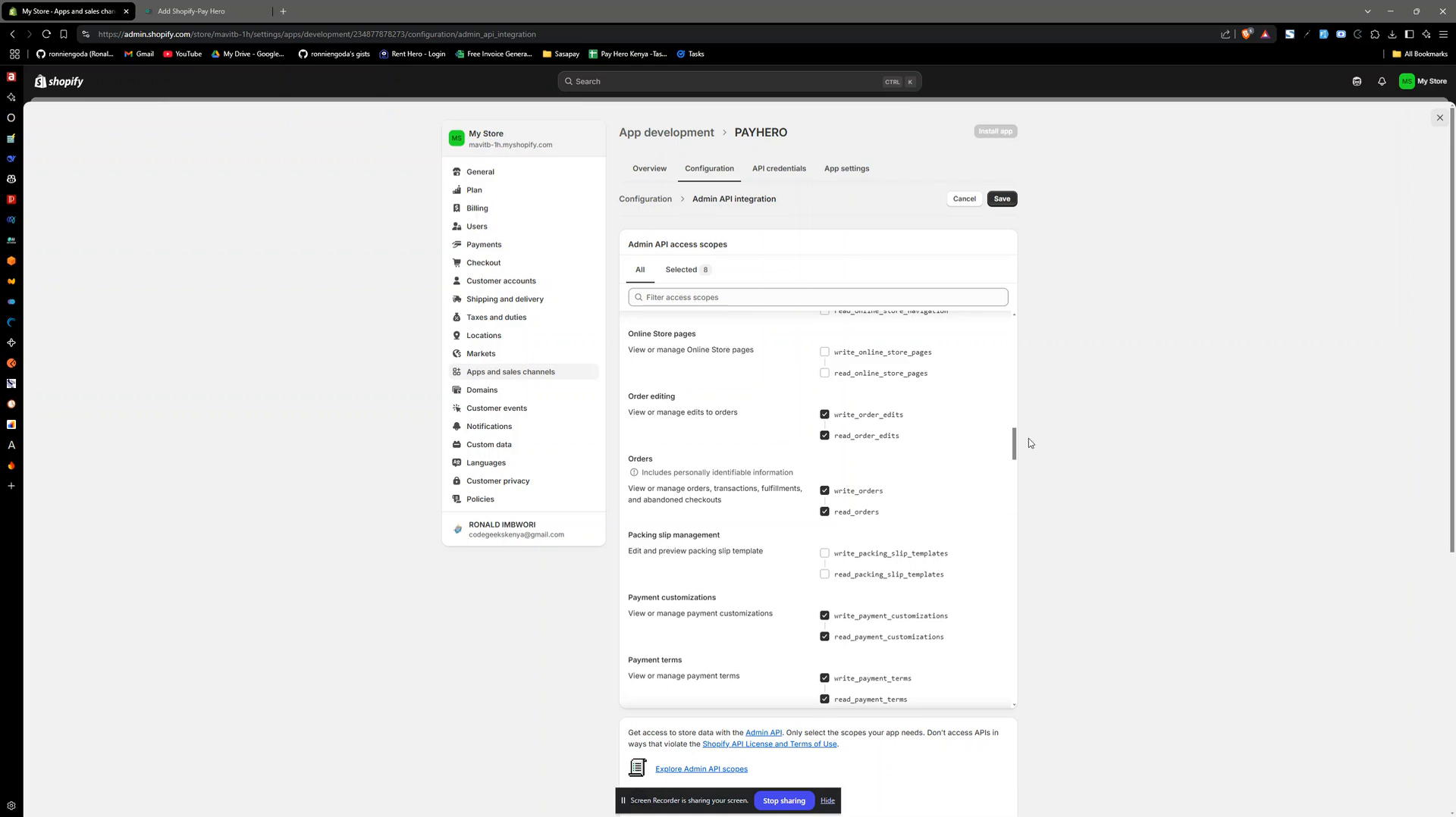
pyautogui.scroll(1, 1015, 439)
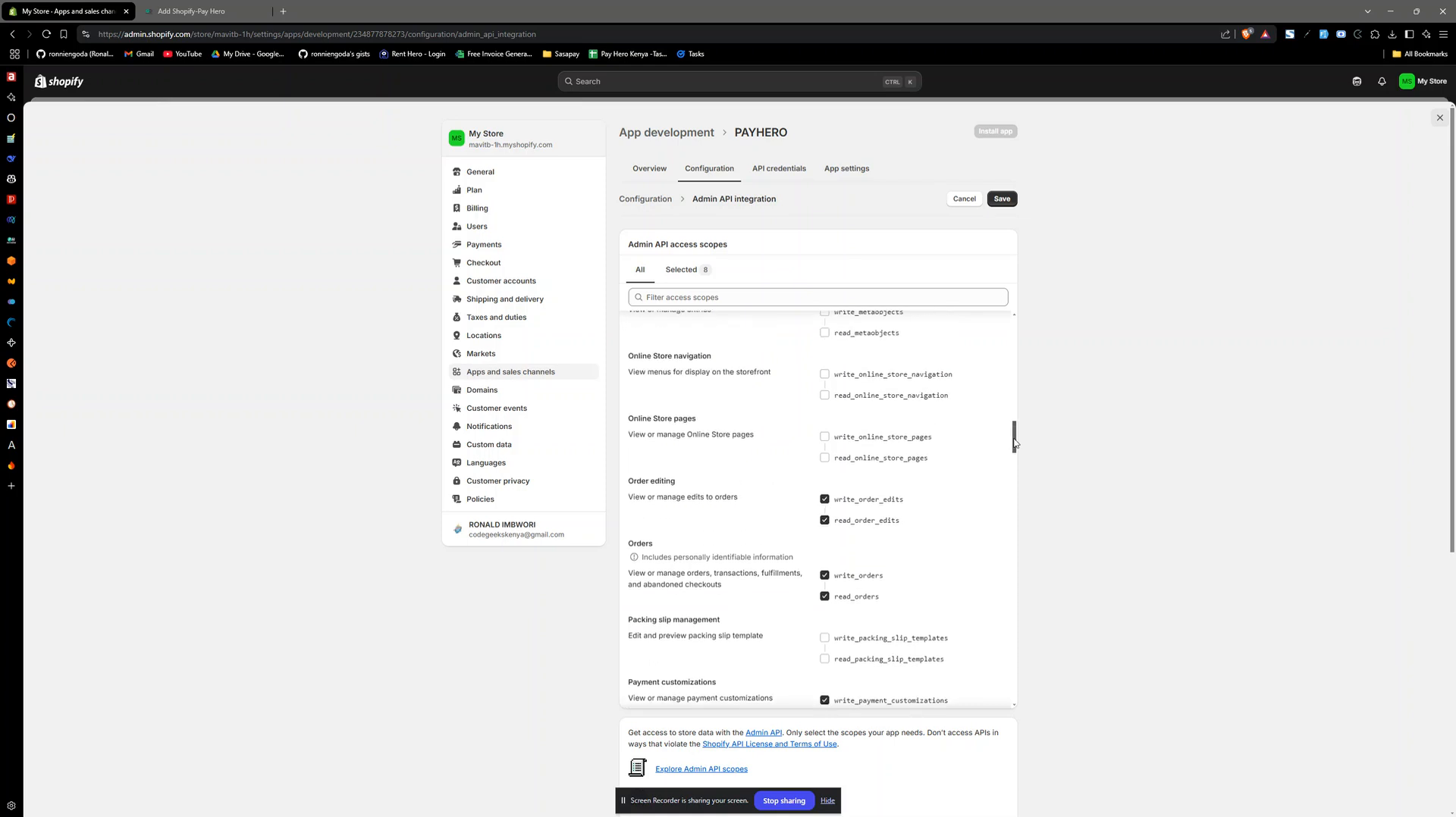
pyautogui.moveTo(1014, 444); pyautogui.dragTo(1015, 483)
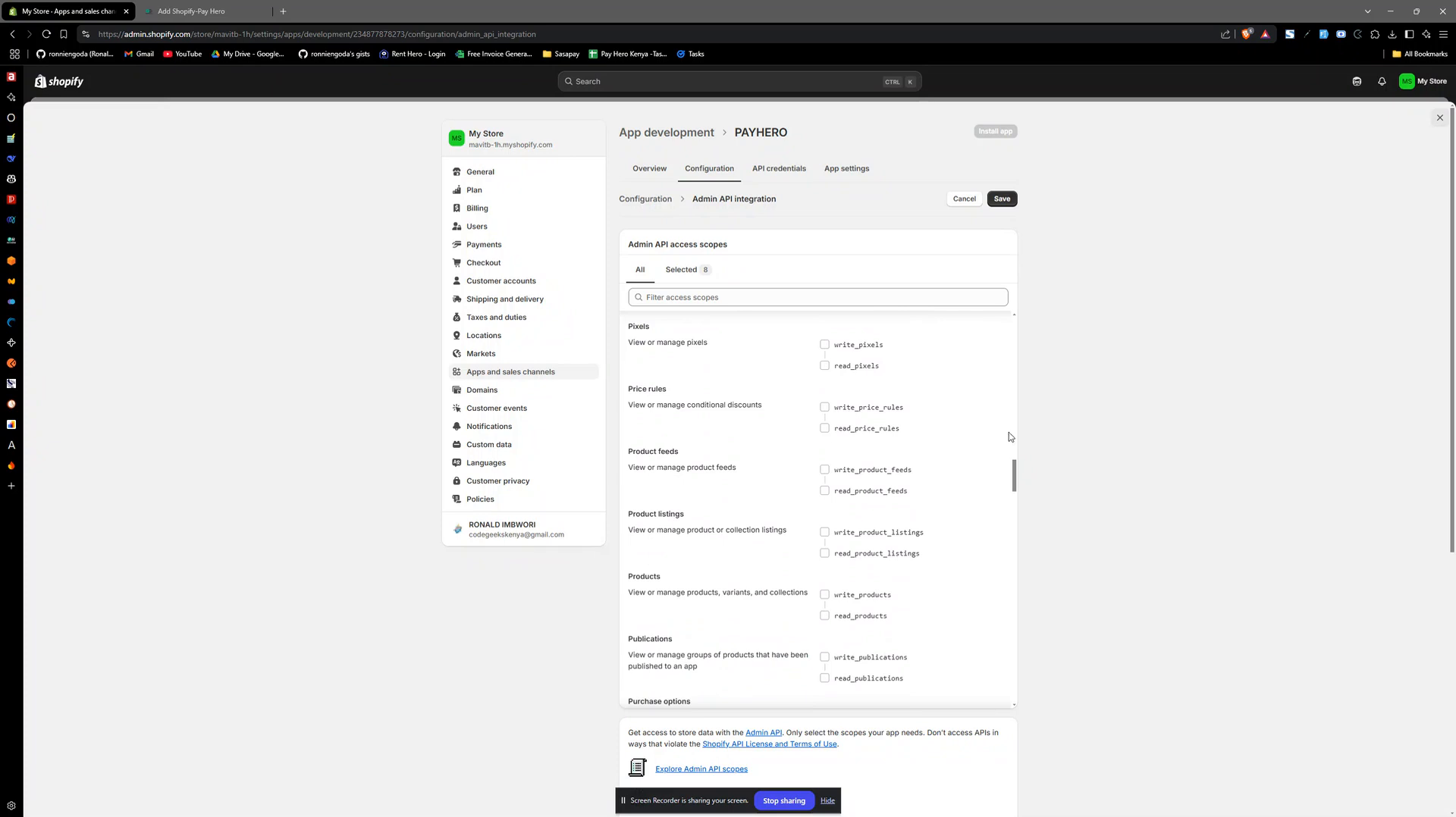
pyautogui.click(1002, 199)
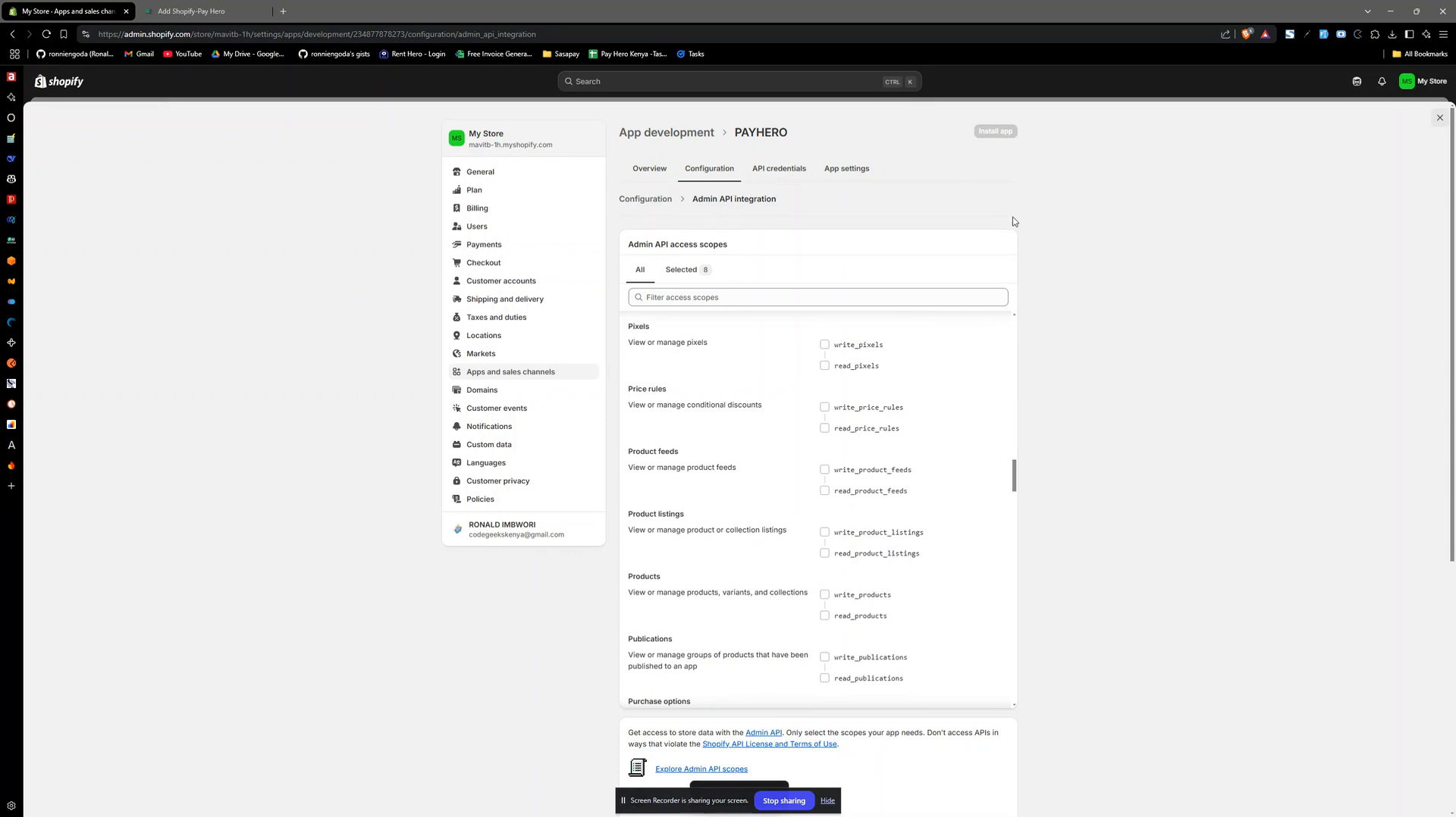
pyautogui.moveTo(673, 801); pyautogui.dragTo(1093, 770)
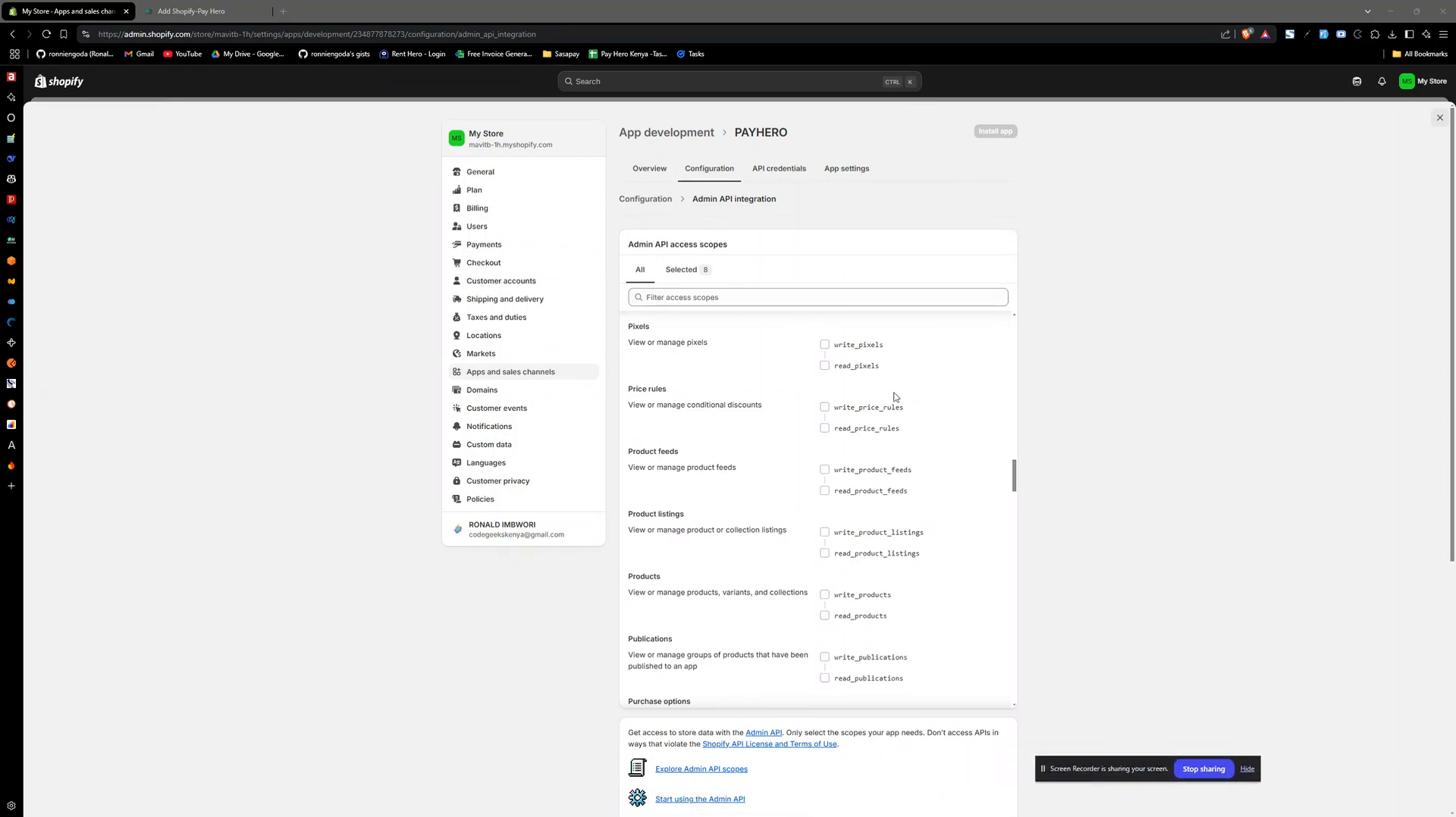
# - Install the PAYHERO app on the store from its API credentials page
pyautogui.click(776, 176)
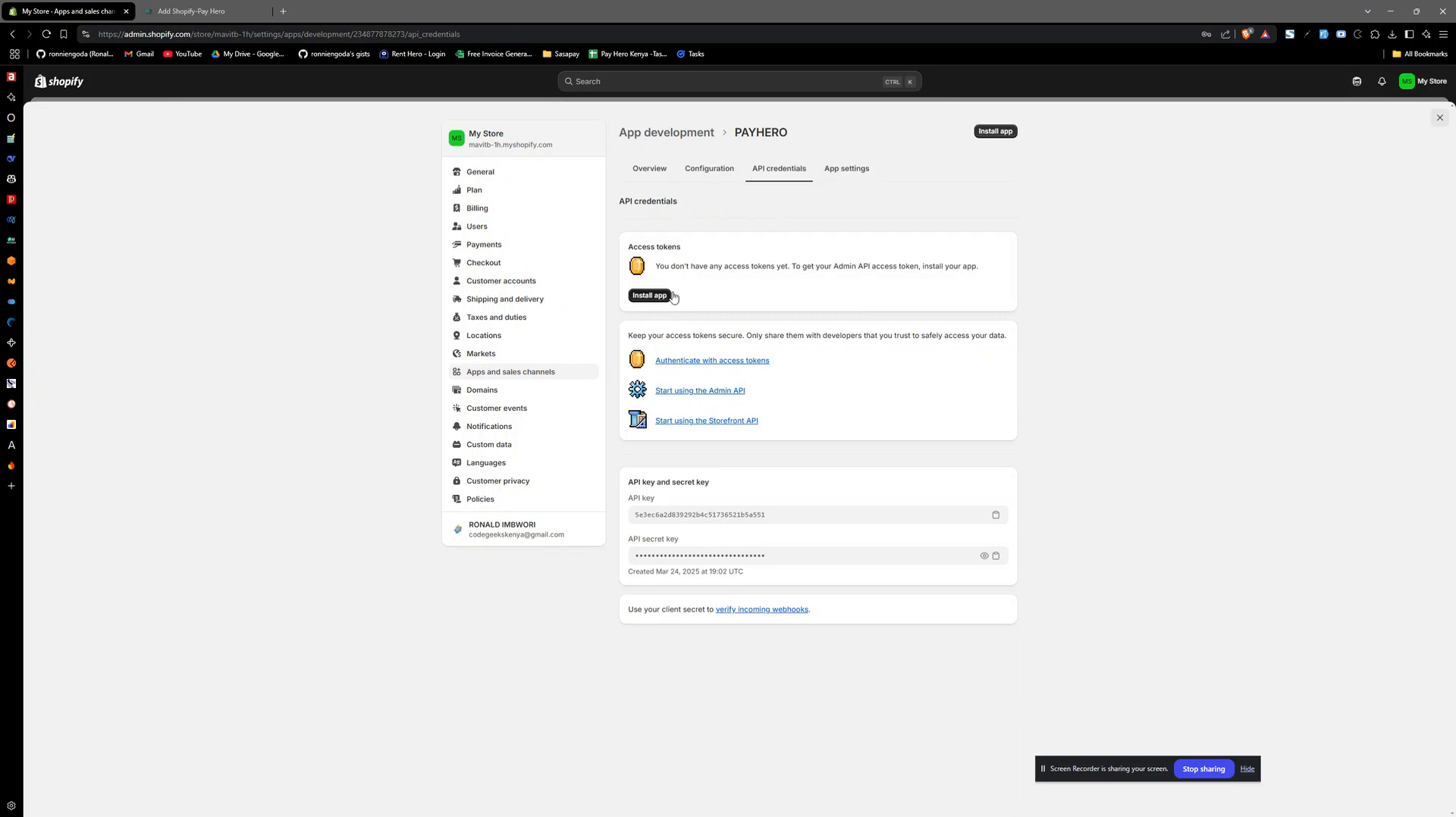
pyautogui.click(646, 298)
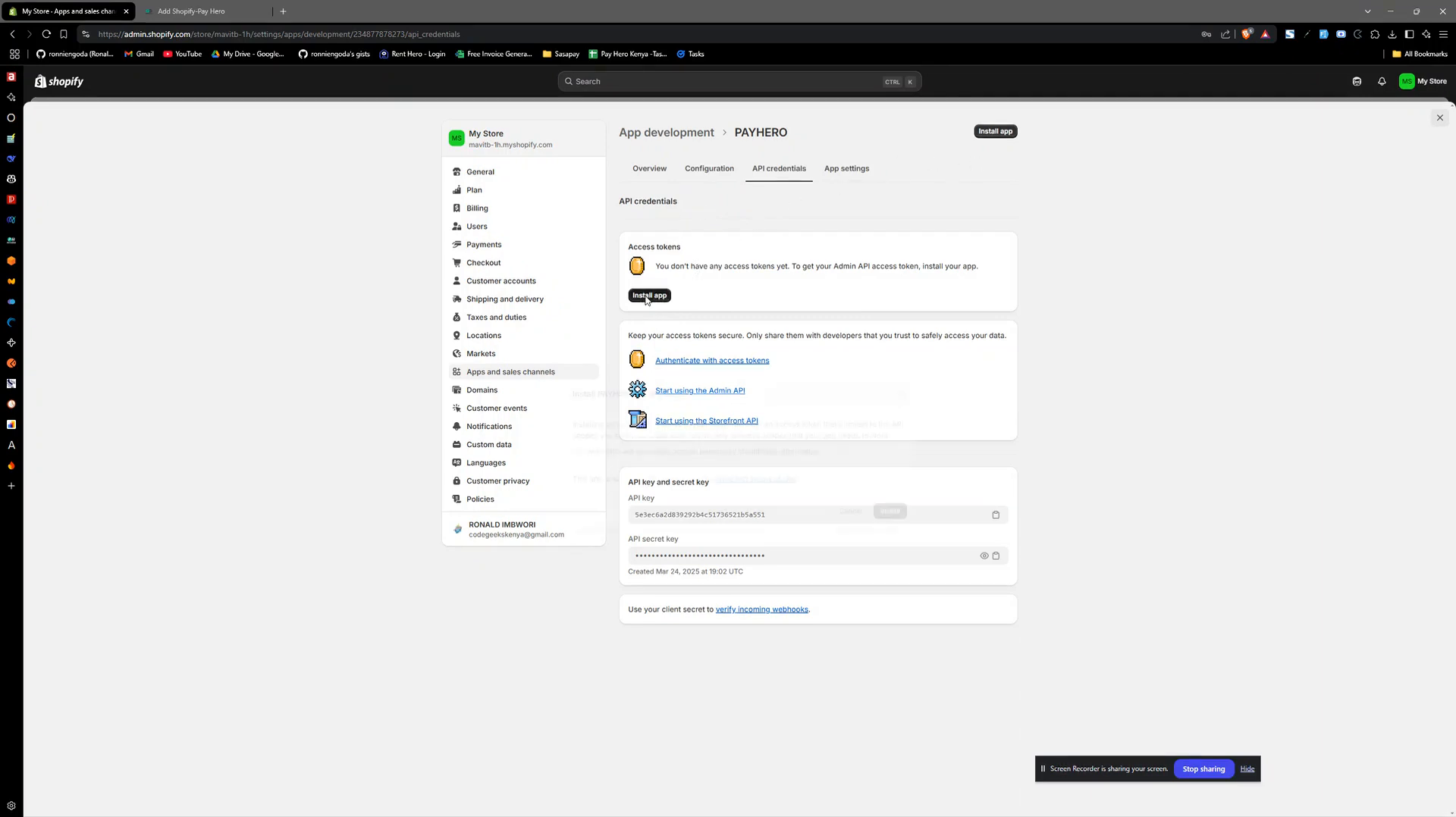
pyautogui.click(893, 501)
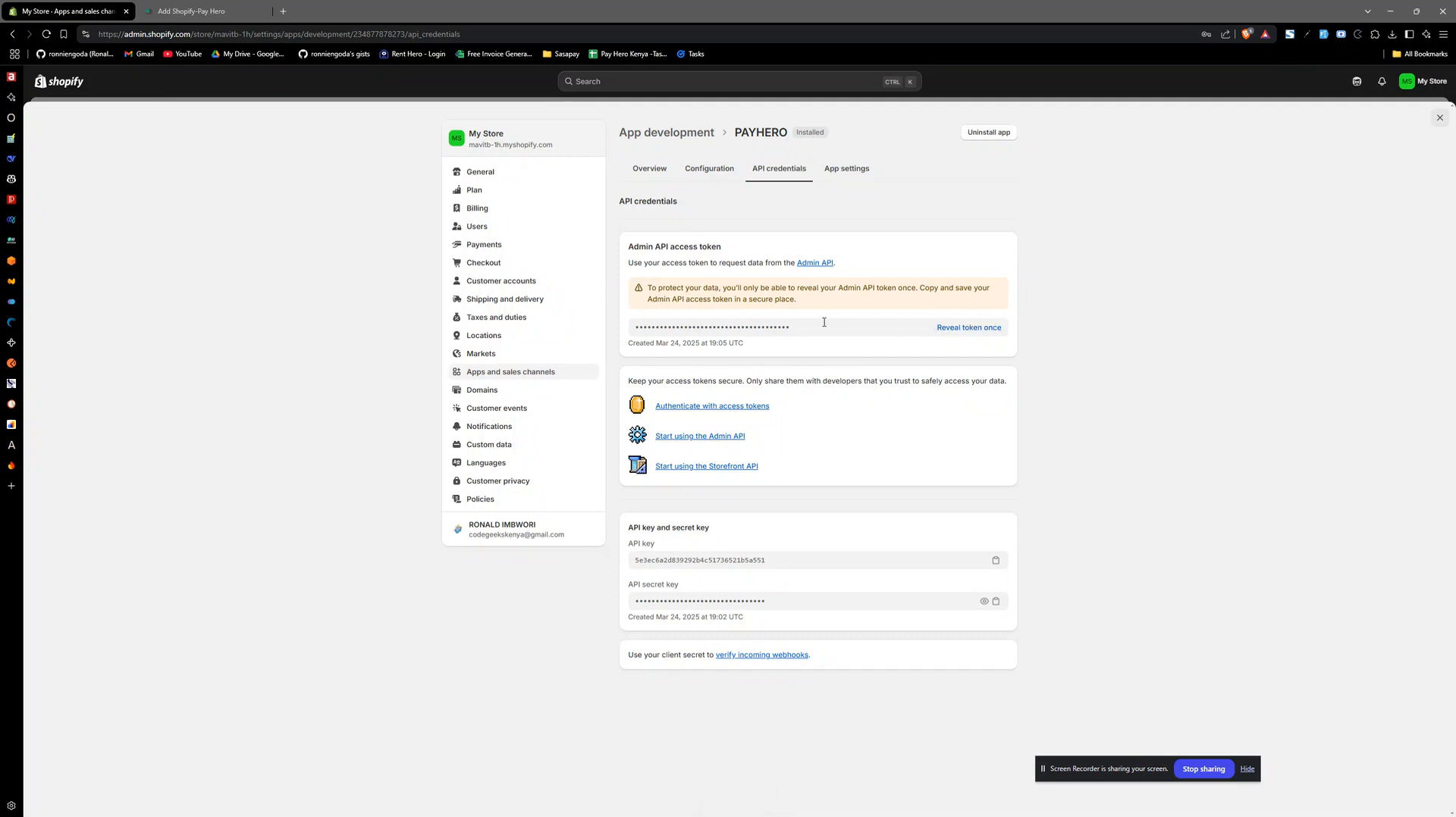
# - Reveal and copy the Admin API access token, and paste it into the Access Token field in Pay Hero
pyautogui.click(966, 328)
pyautogui.click(995, 327)
pyautogui.click(228, 6)
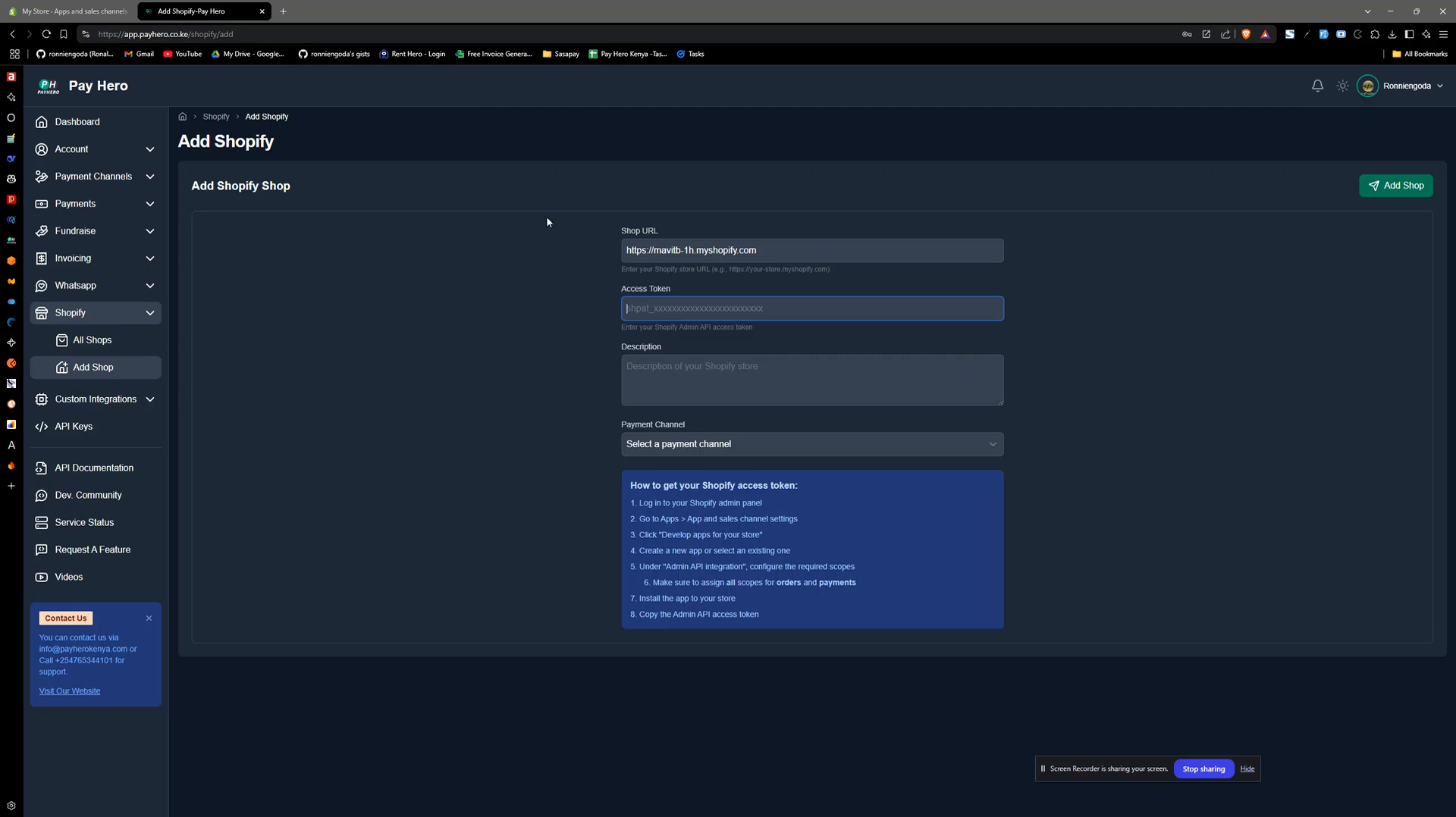
pyautogui.hotkey('ctrl', 'v')
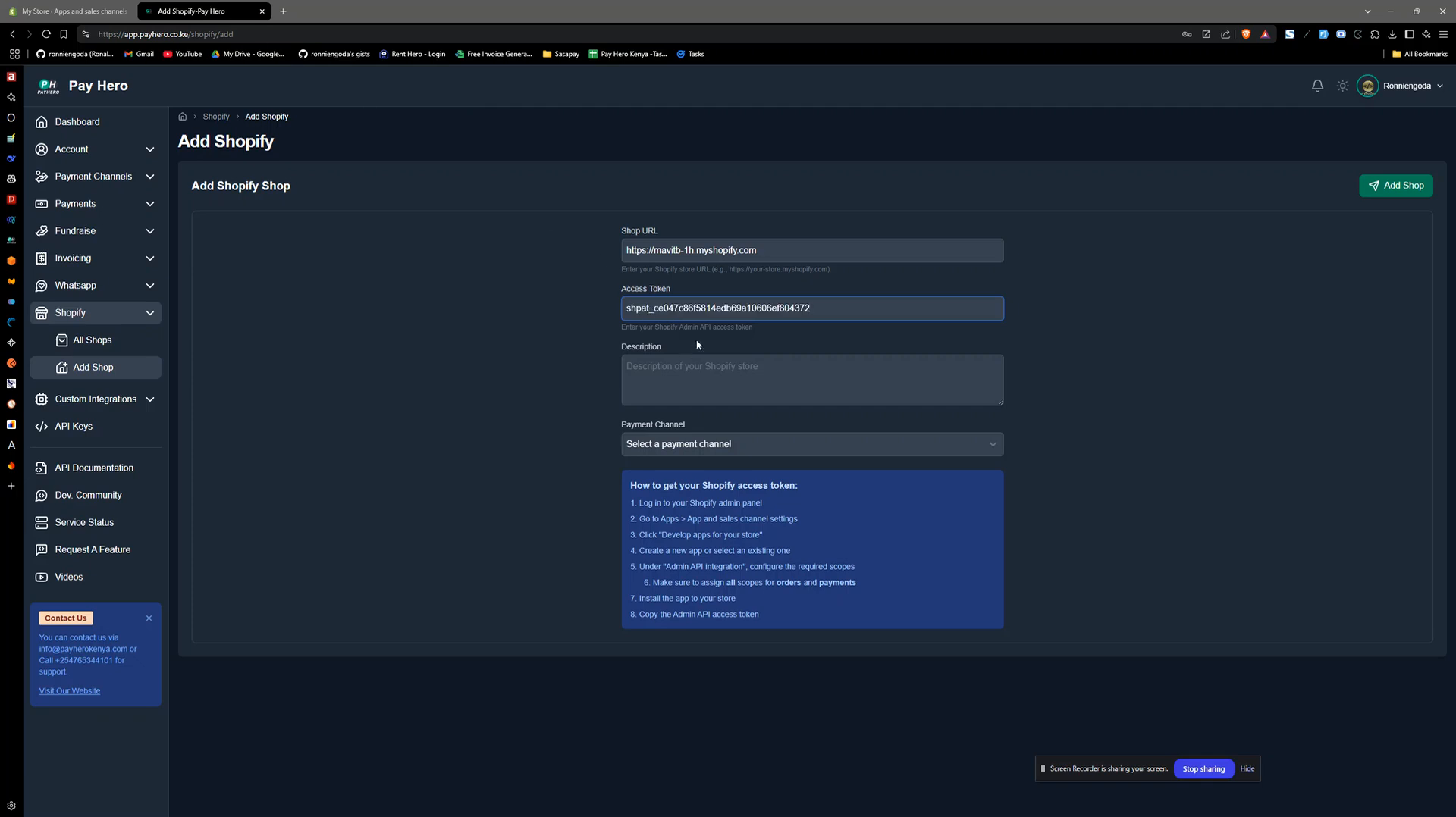
# - Enter "Test shop" as the description of the Shopify shop
pyautogui.click(718, 374)
pyautogui.write('tEST')
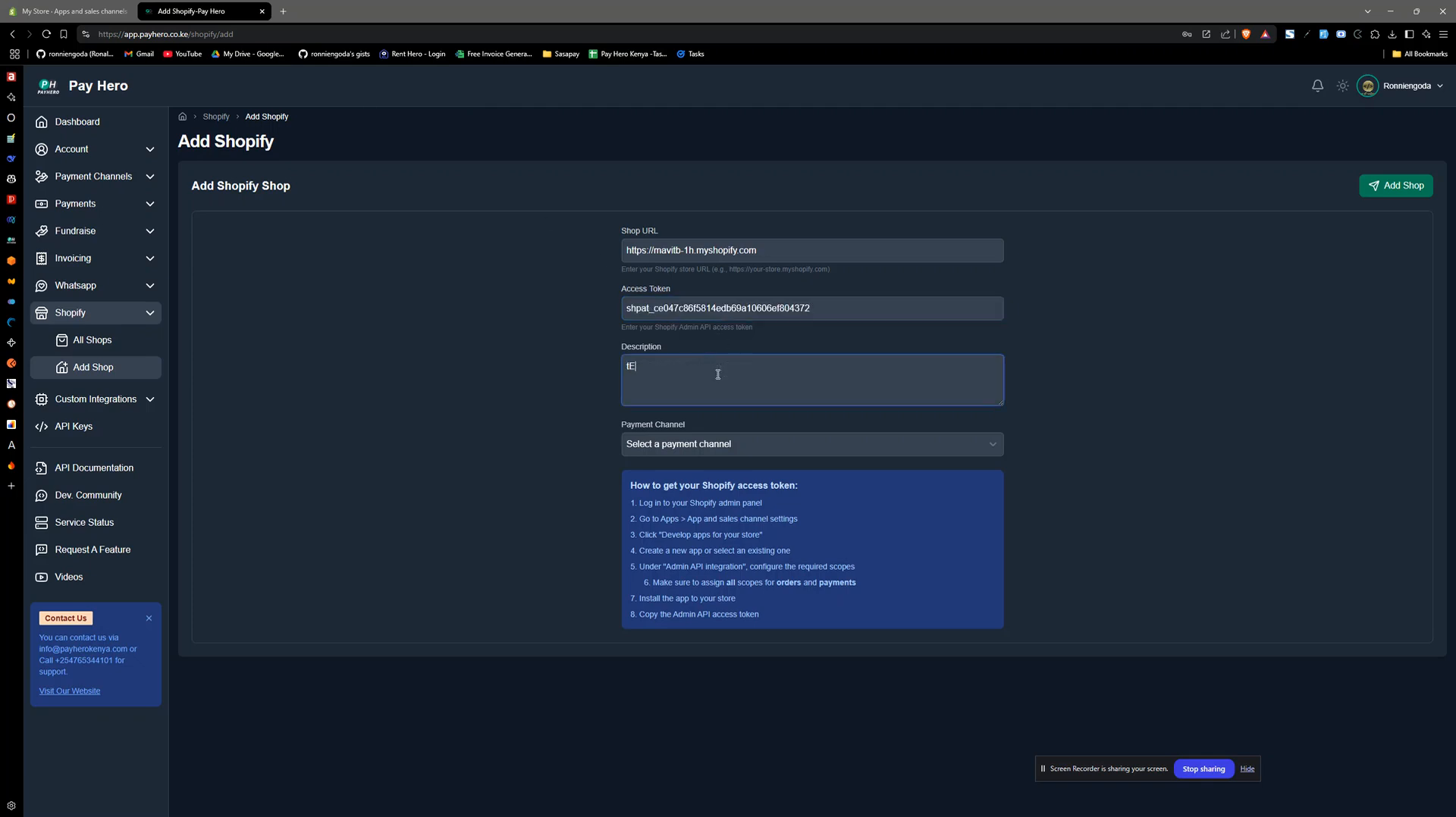
pyautogui.press('BackSpace')
pyautogui.press('BackSpace')
pyautogui.press('BackSpace')
pyautogui.press('BackSpace')
pyautogui.write('T')
# - Set the payment channel to the NCBA Bank account and add the shop
pyautogui.click(712, 445)
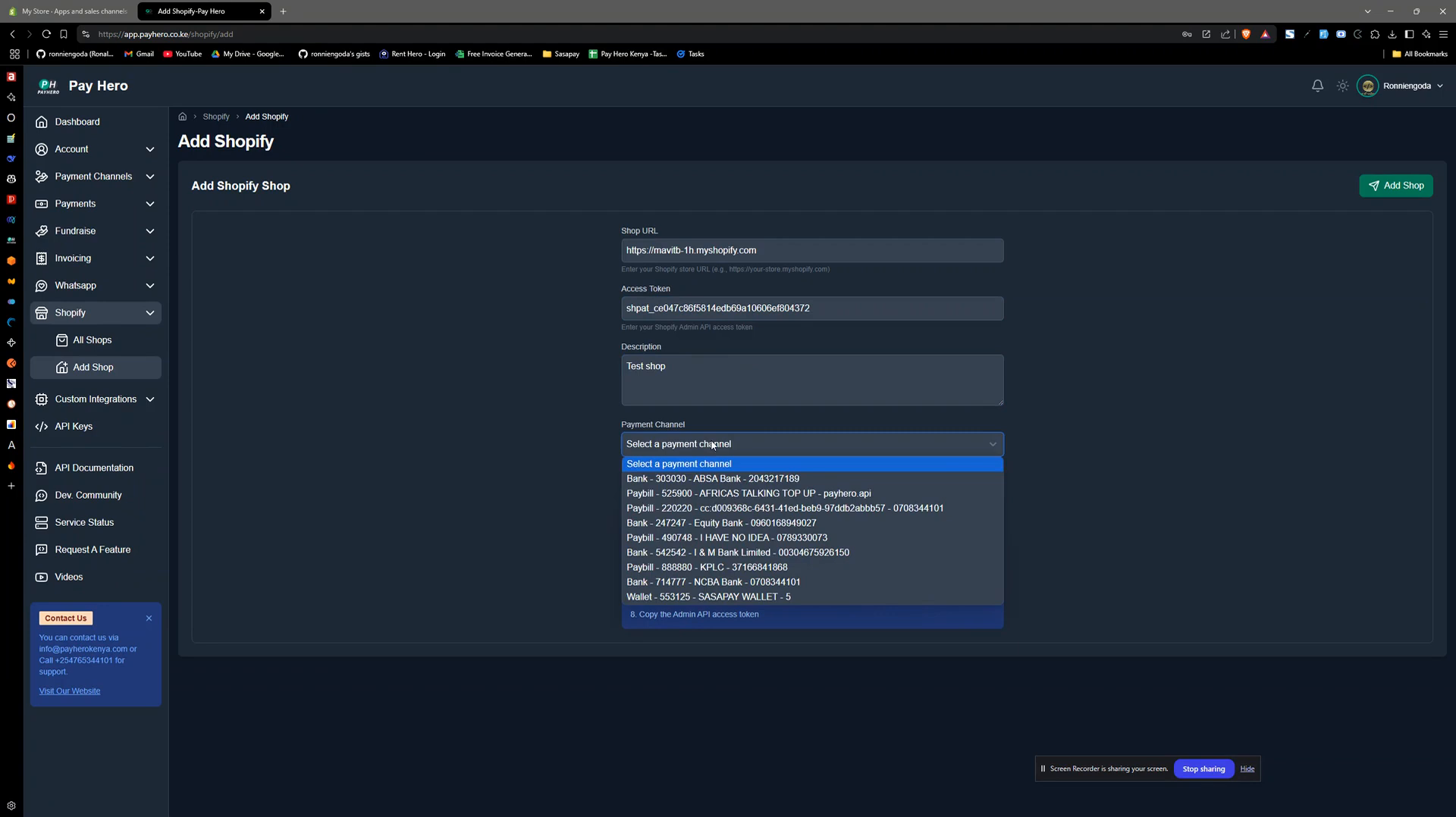
pyautogui.click(744, 581)
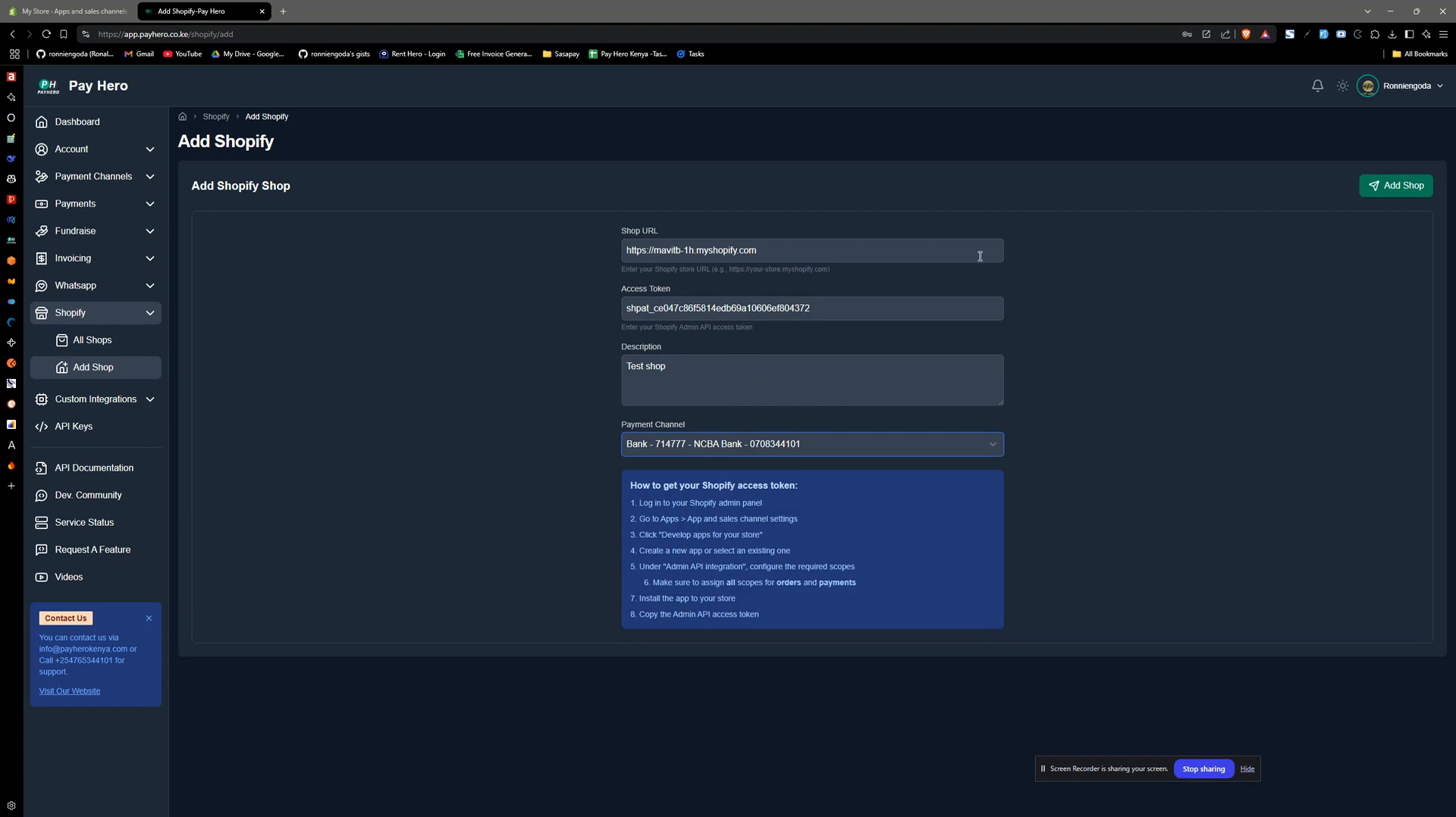
pyautogui.click(1398, 185)
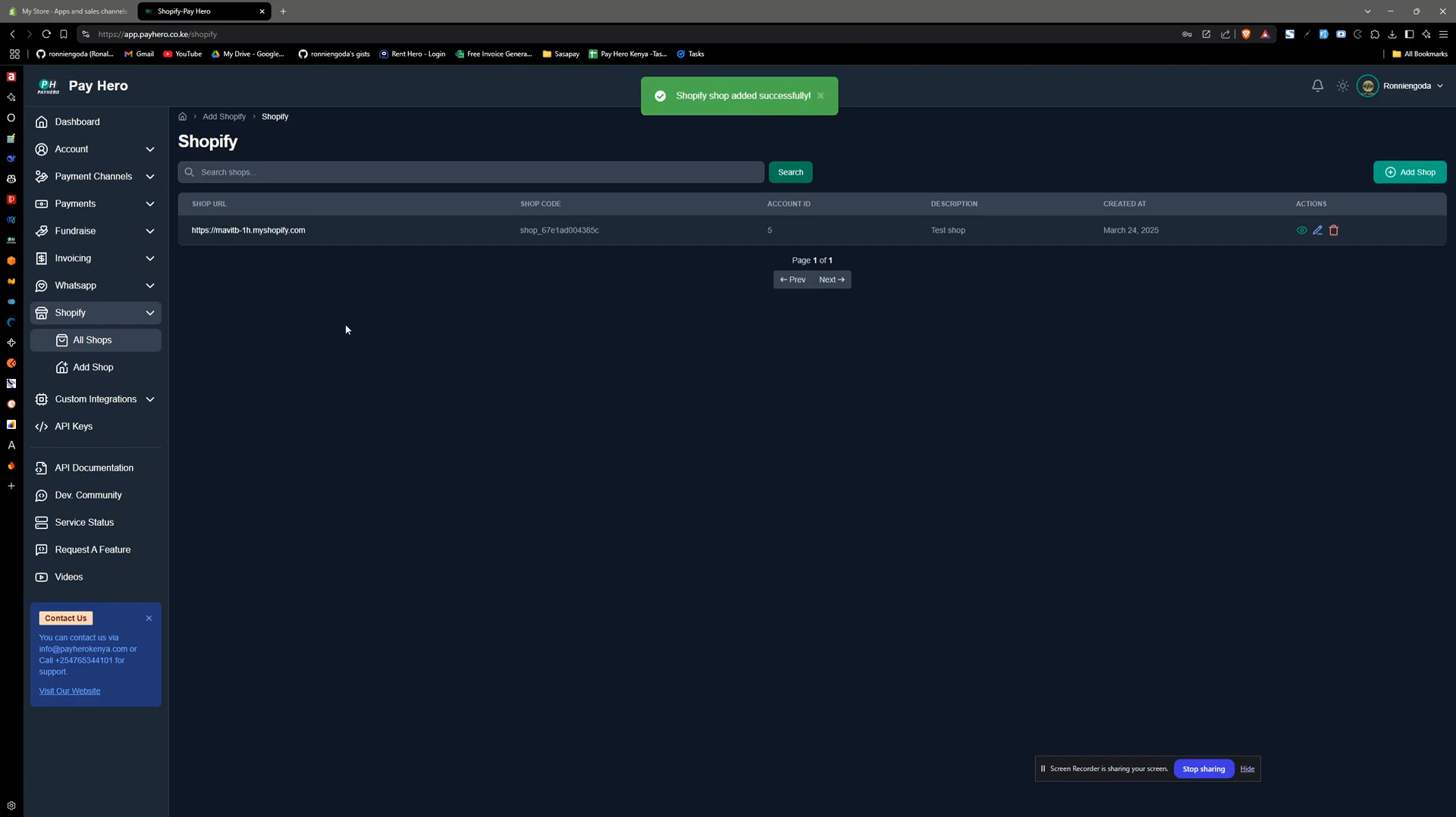
# - Open the details of the newly added Shopify shop and switch Pay Hero to the light theme
pyautogui.moveTo(193, 229); pyautogui.dragTo(318, 227)
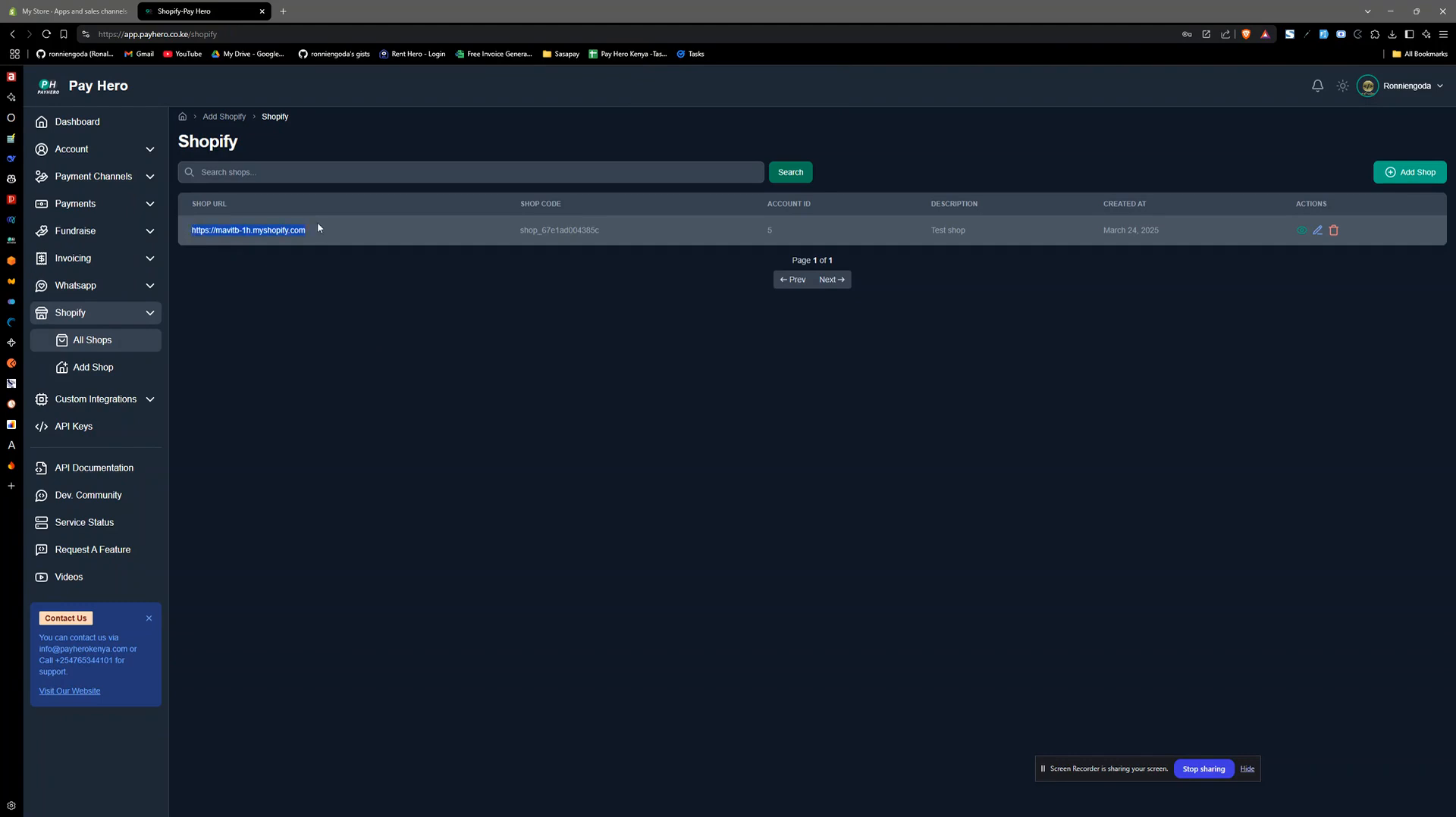
pyautogui.moveTo(519, 231); pyautogui.dragTo(622, 232)
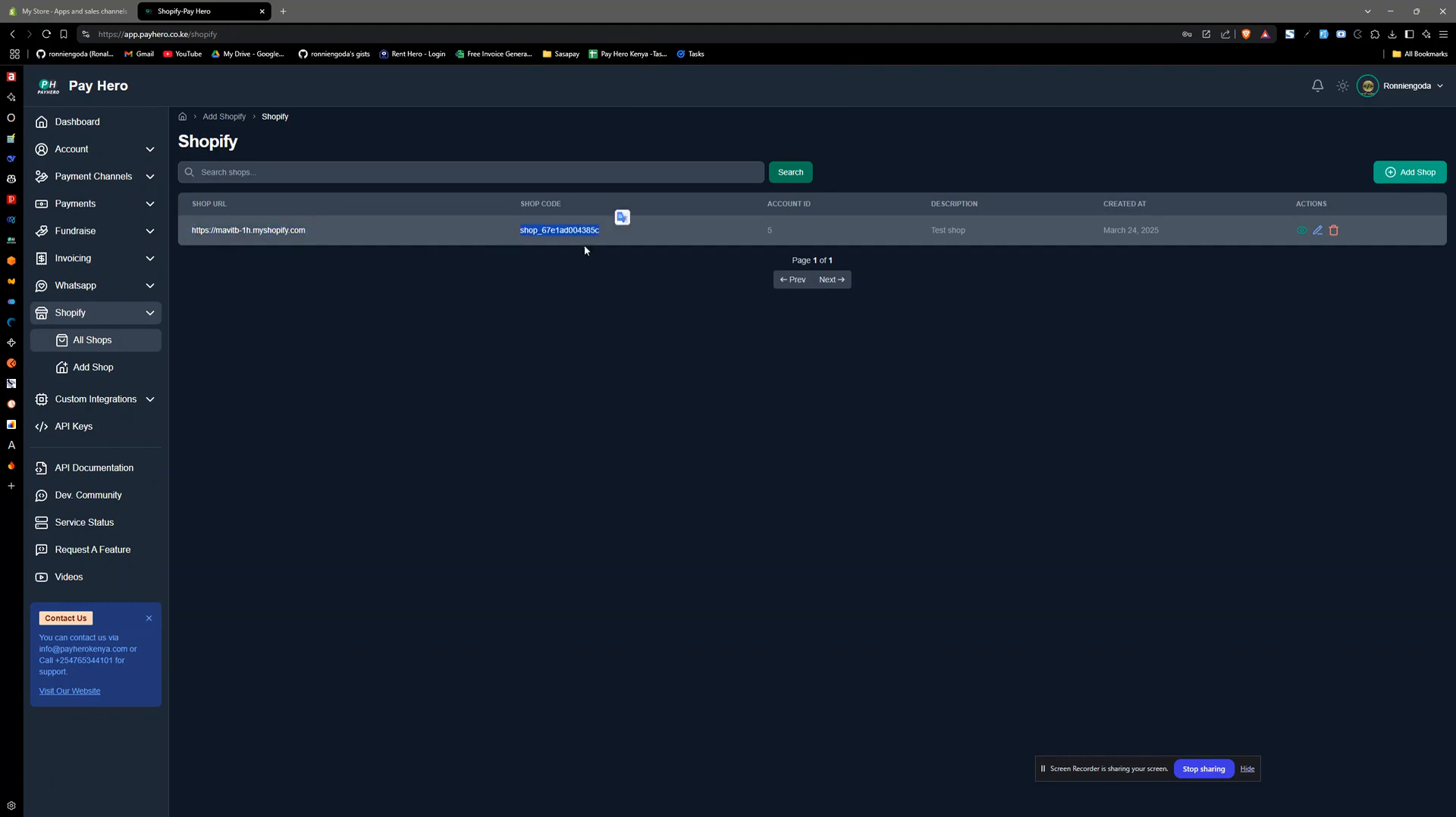
pyautogui.click(591, 346)
pyautogui.click(1302, 231)
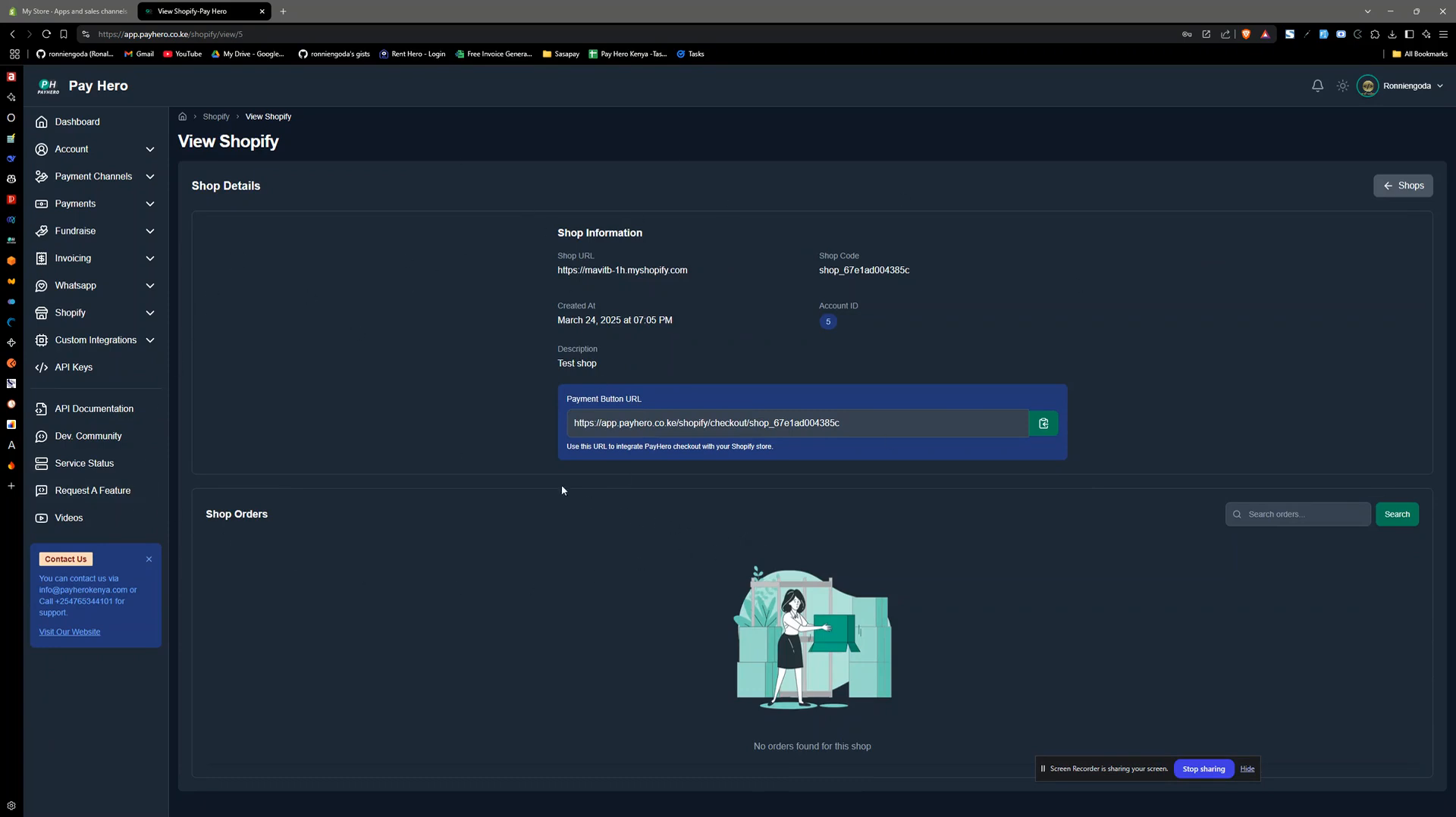
pyautogui.click(1342, 86)
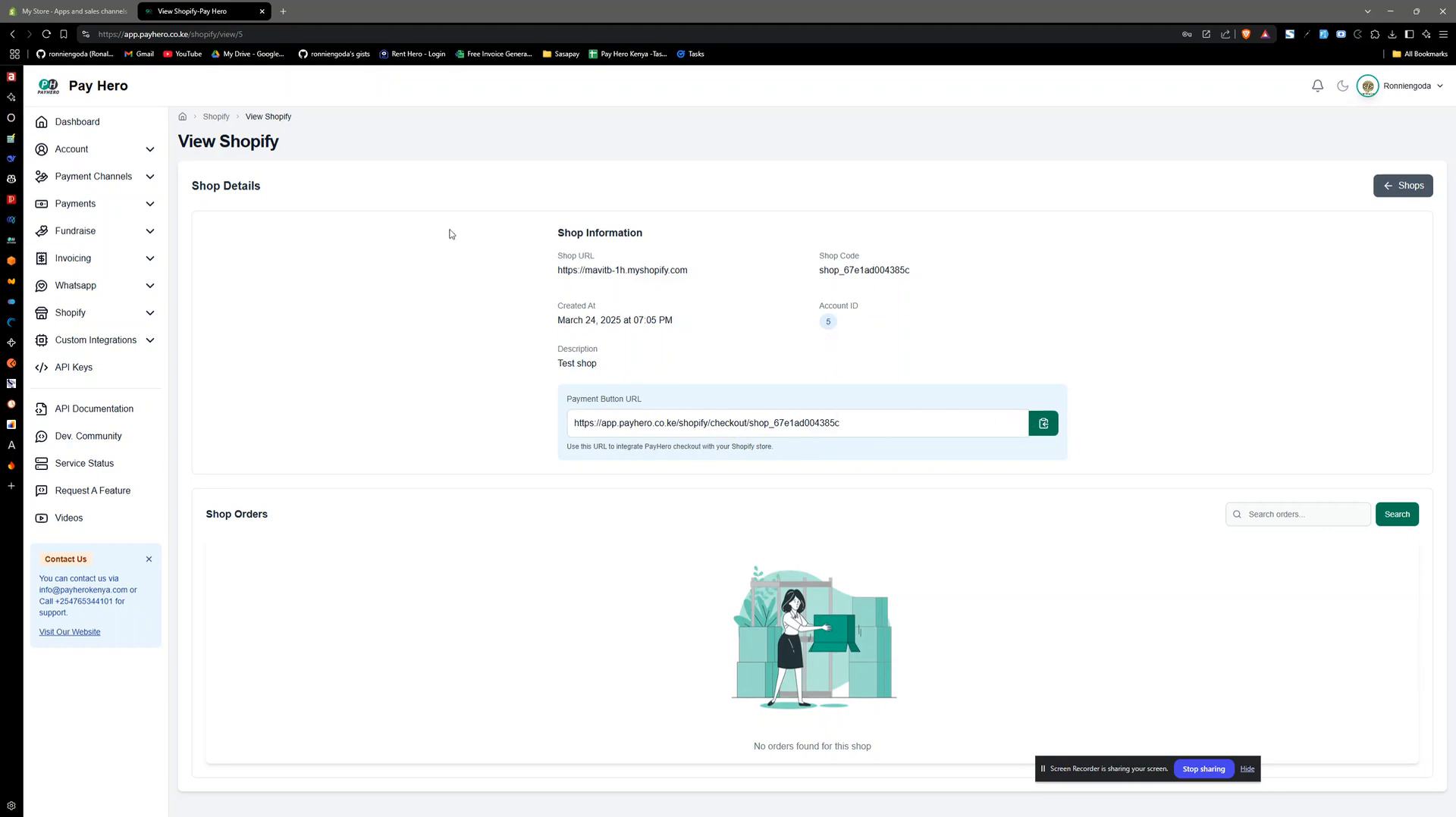
# - Switch to the Shopify admin and start creating a custom manual payment method in the store's payment settings
pyautogui.click(76, 11)
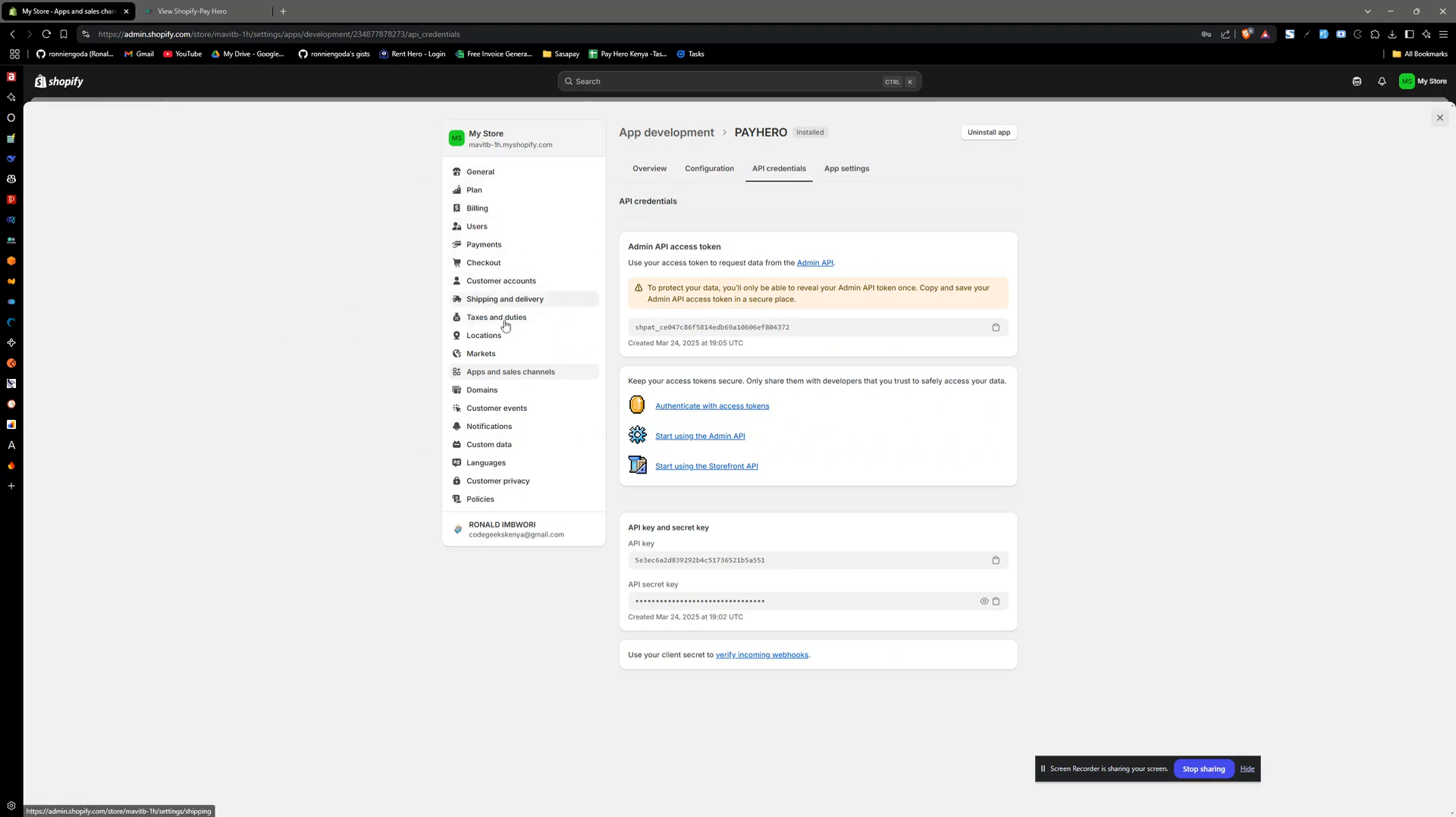
pyautogui.click(486, 244)
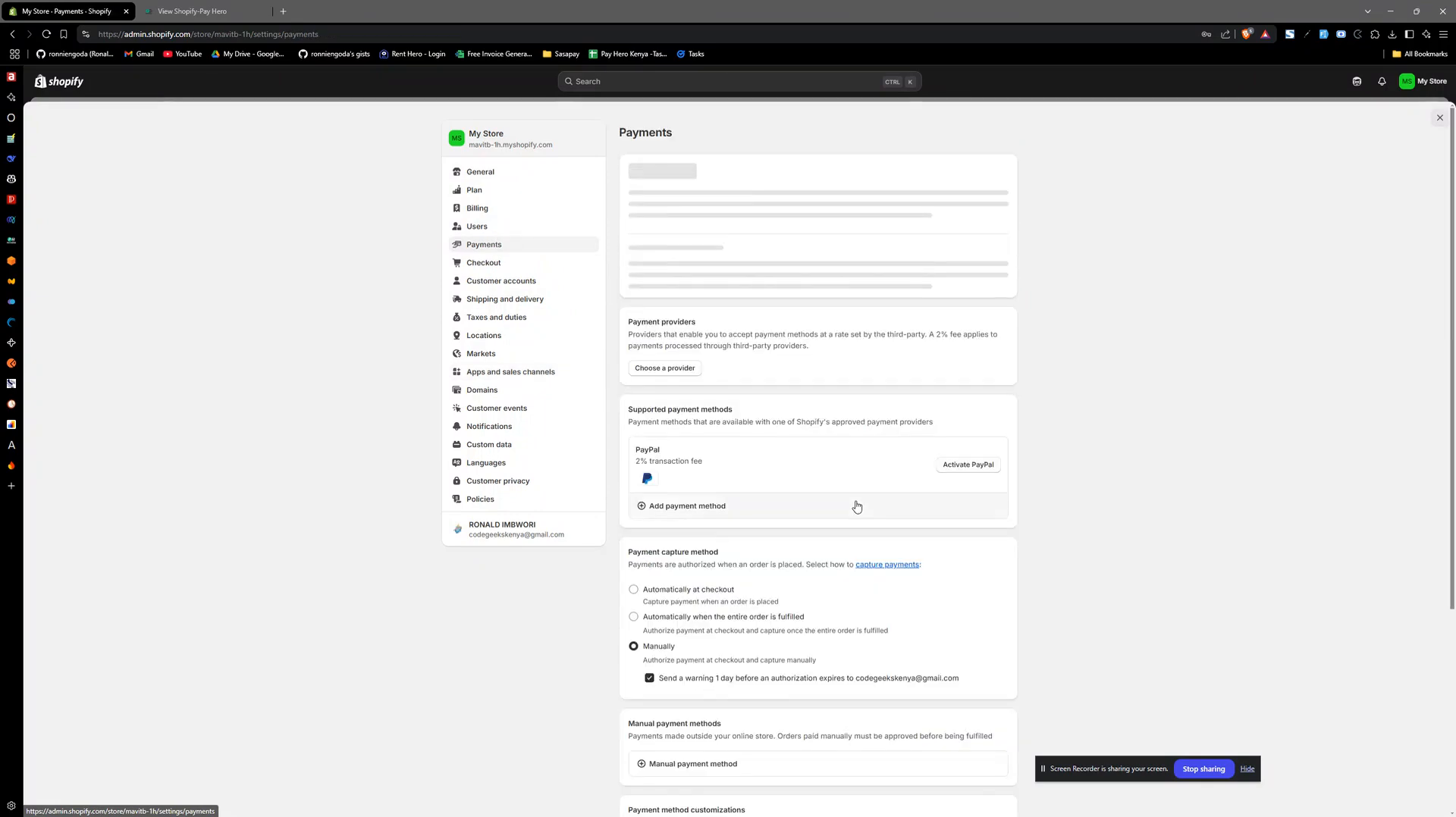
pyautogui.scroll(-5, 844, 554)
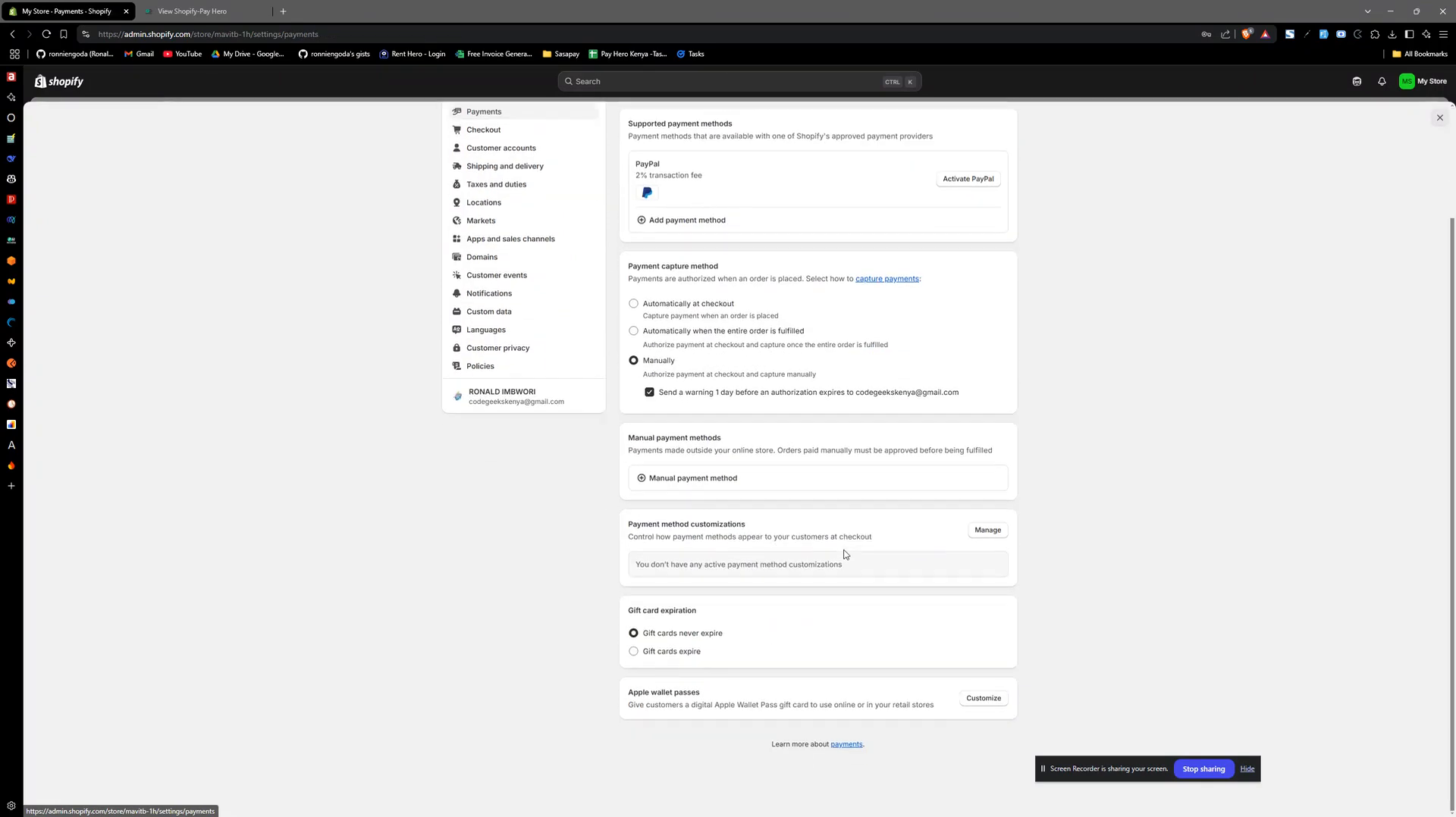
pyautogui.click(686, 479)
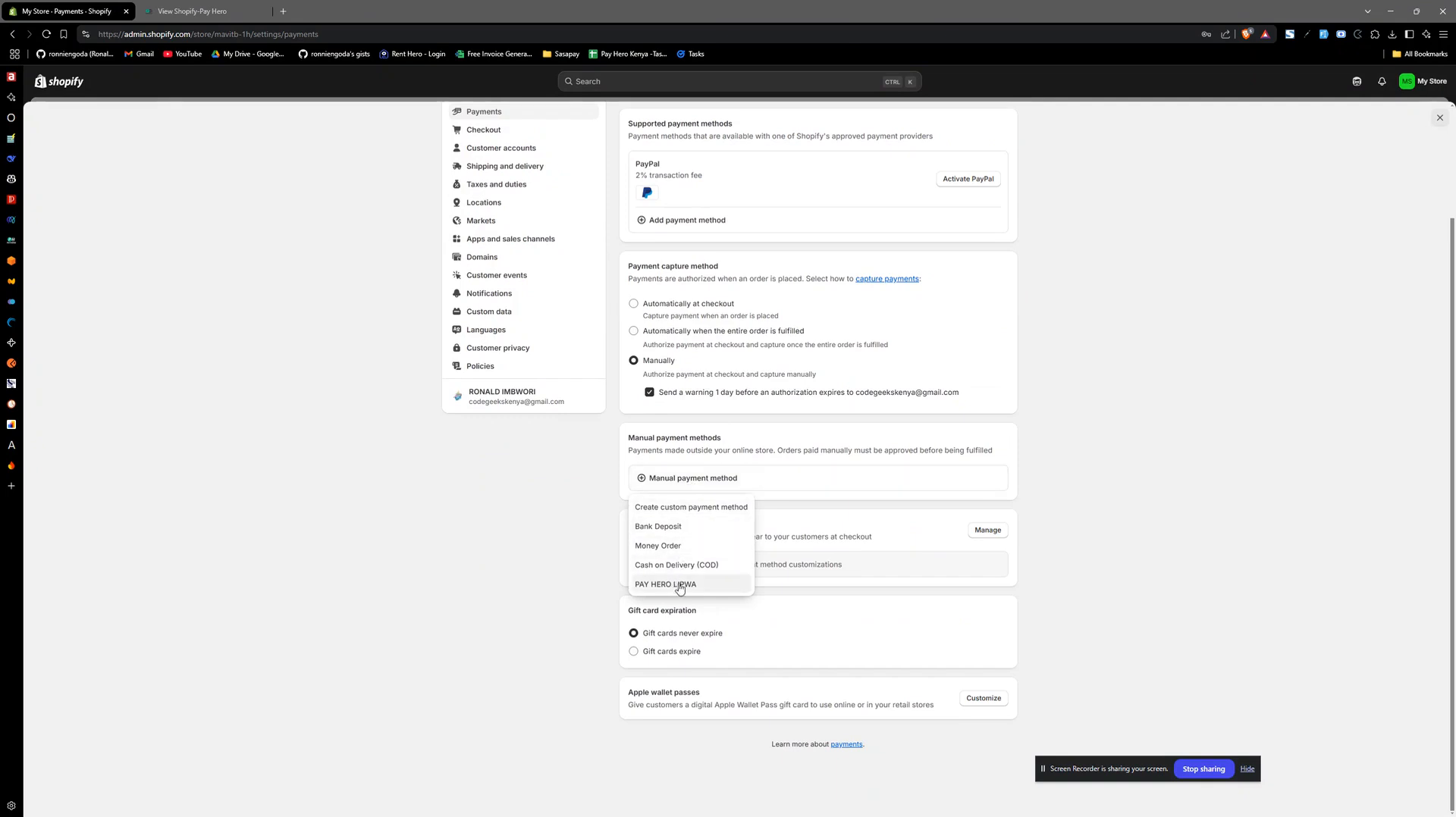
pyautogui.click(667, 507)
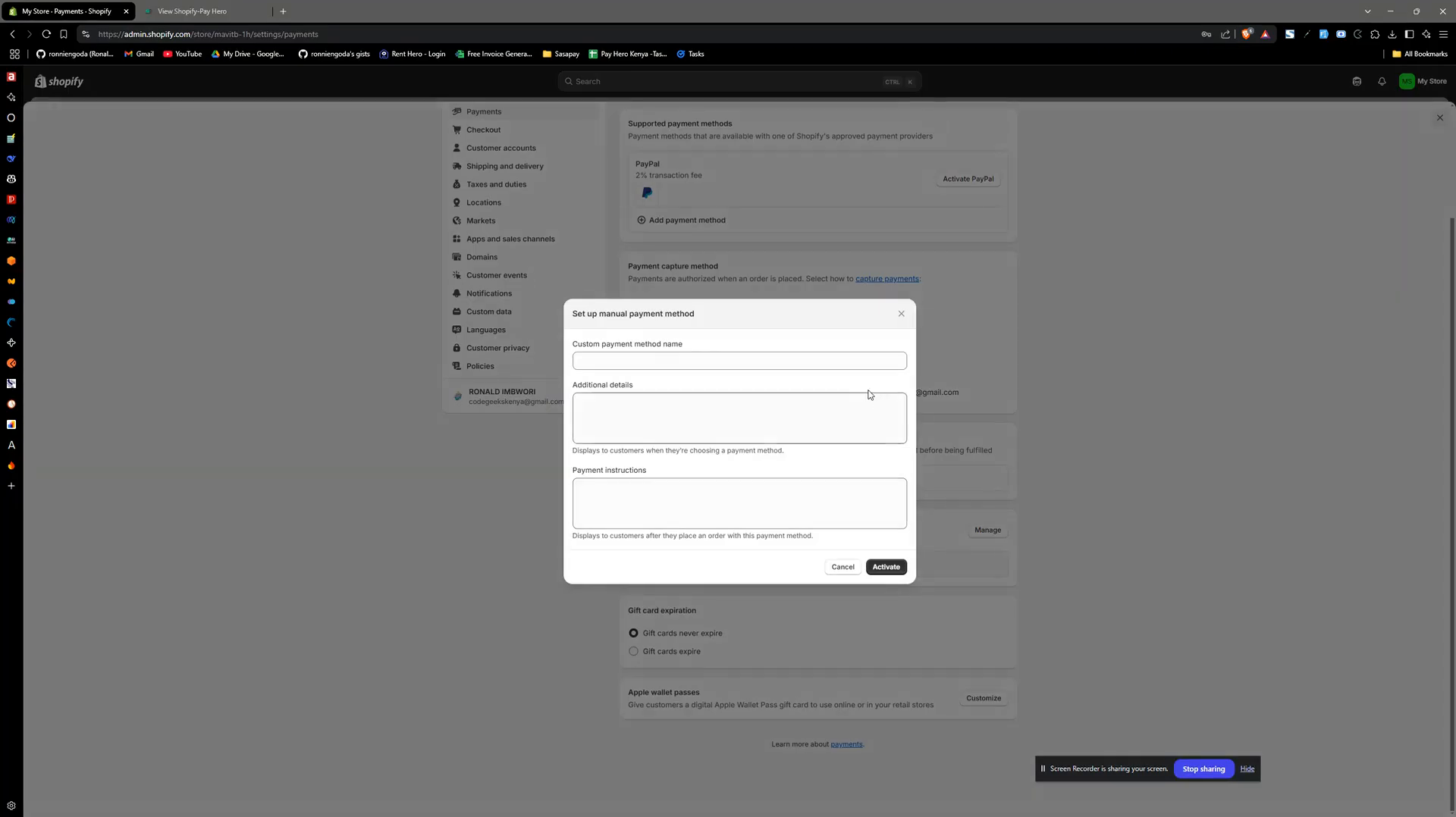
# - Name the payment method LIPA NA MPESA, enter additional details beginning "Complete order to view", and activate it
pyautogui.click(637, 361)
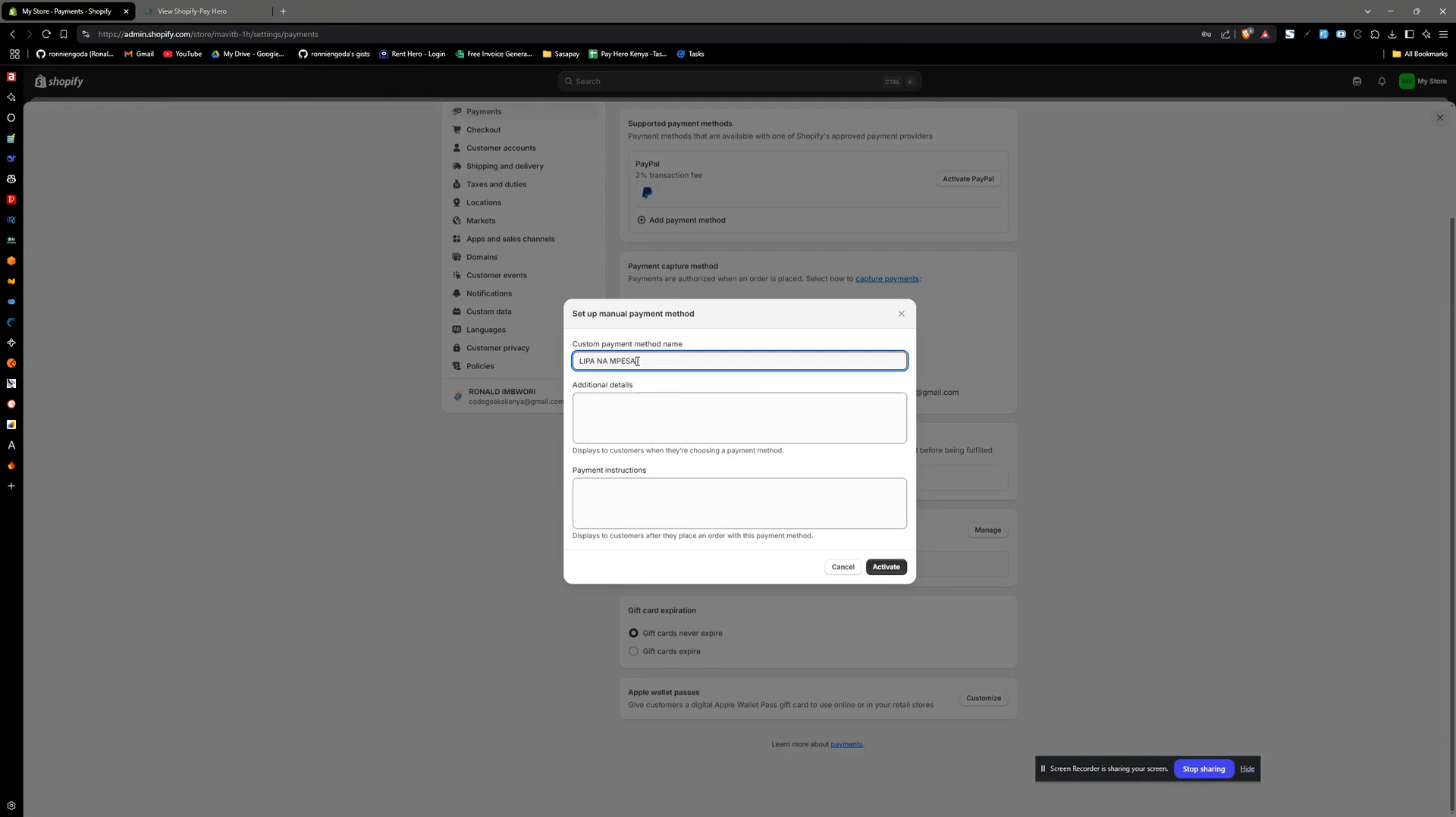
pyautogui.click(619, 420)
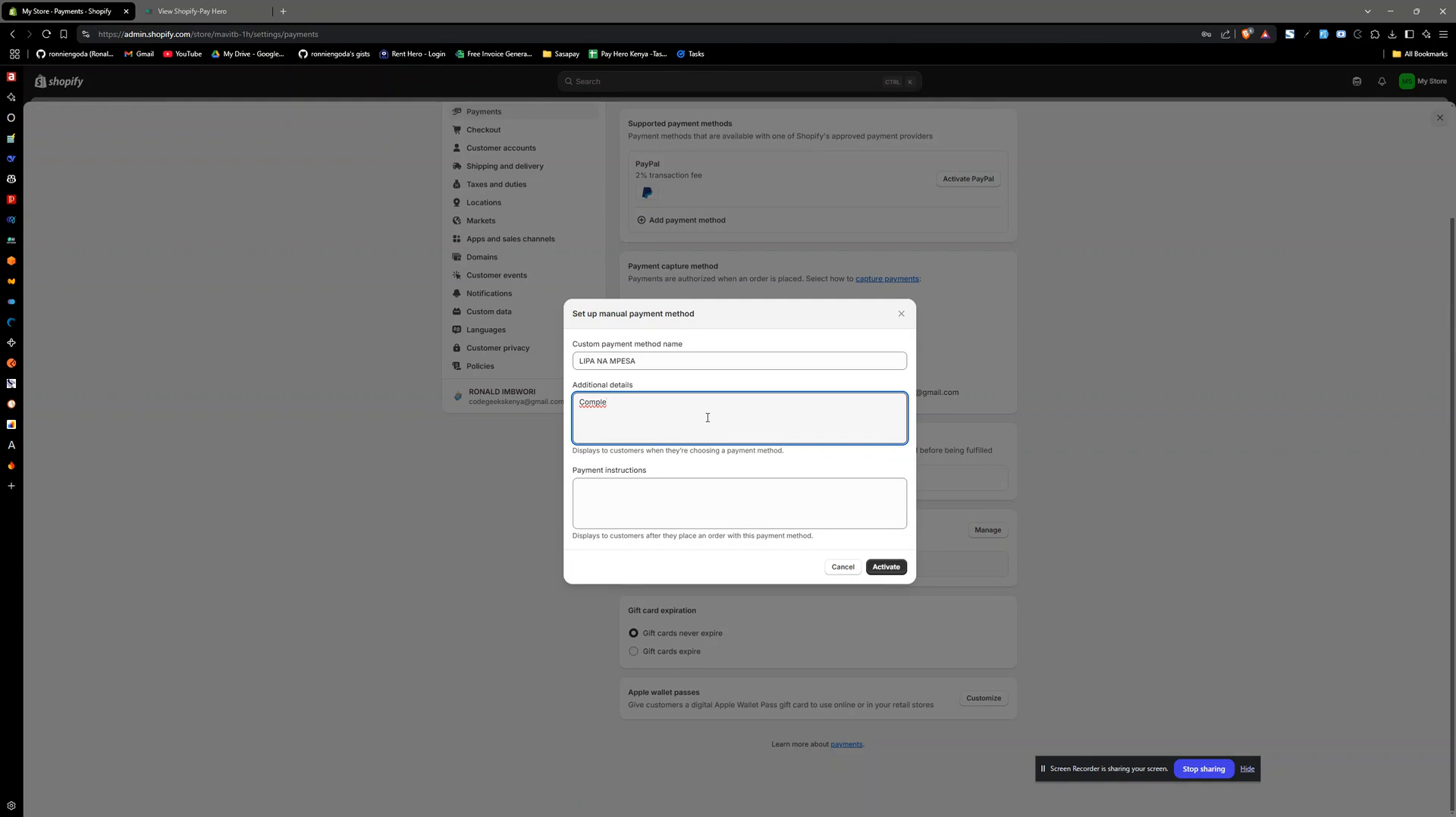
pyautogui.write('te order to viewe')
pyautogui.click(883, 567)
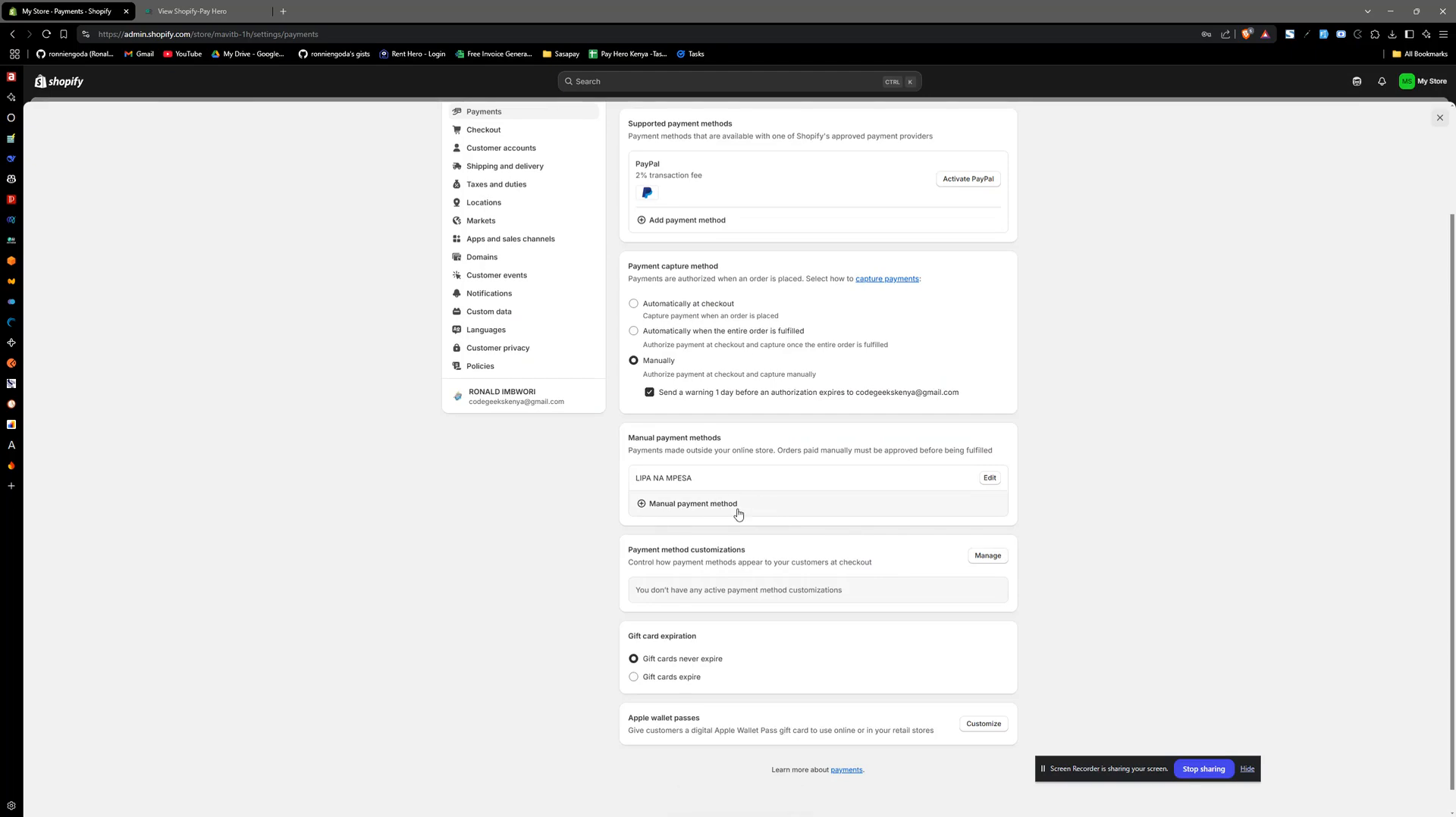
# - Go to the store's apps and sales channels settings and open the Shopify App Store
pyautogui.scroll(3, 738, 514)
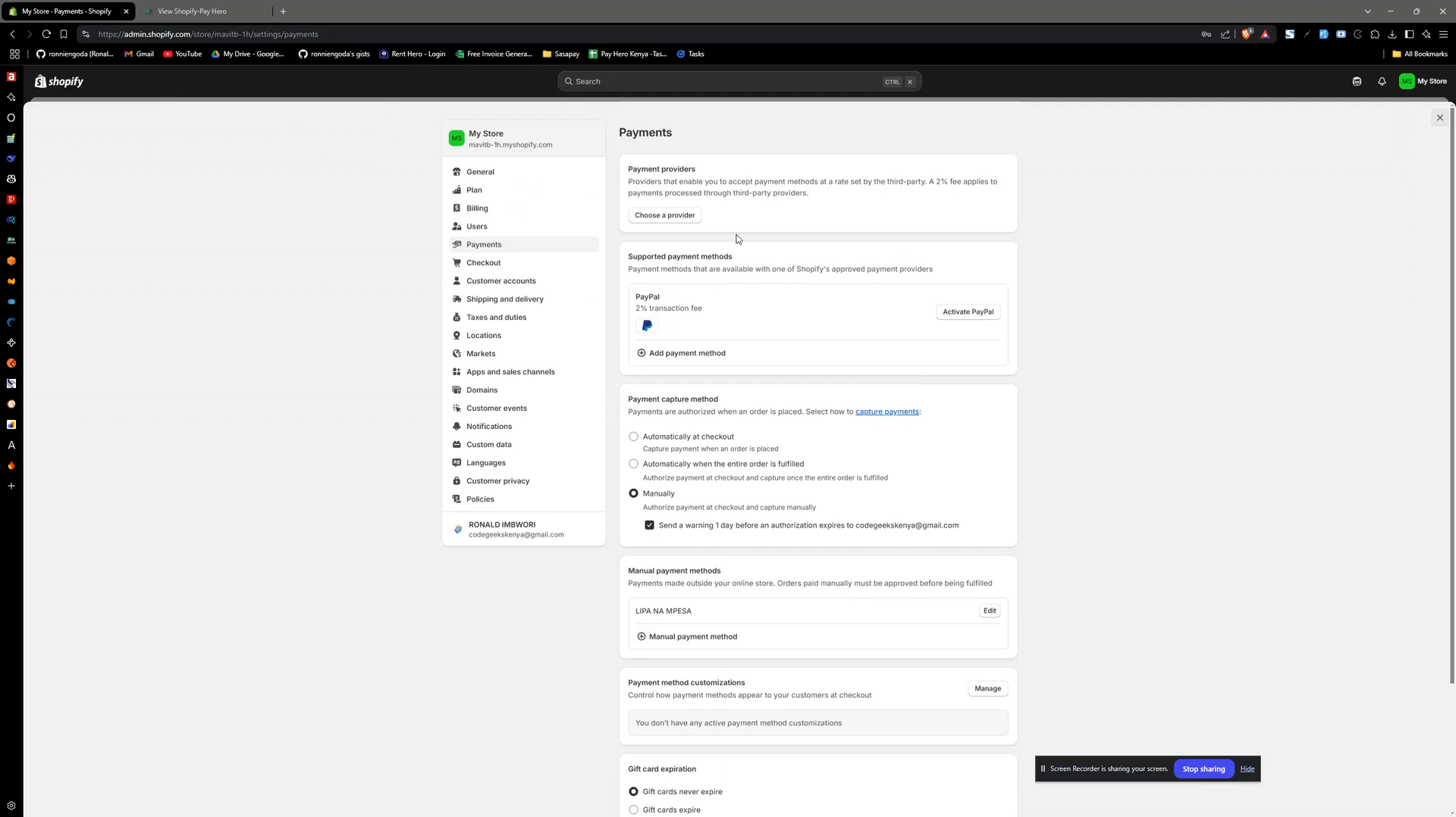
pyautogui.click(515, 376)
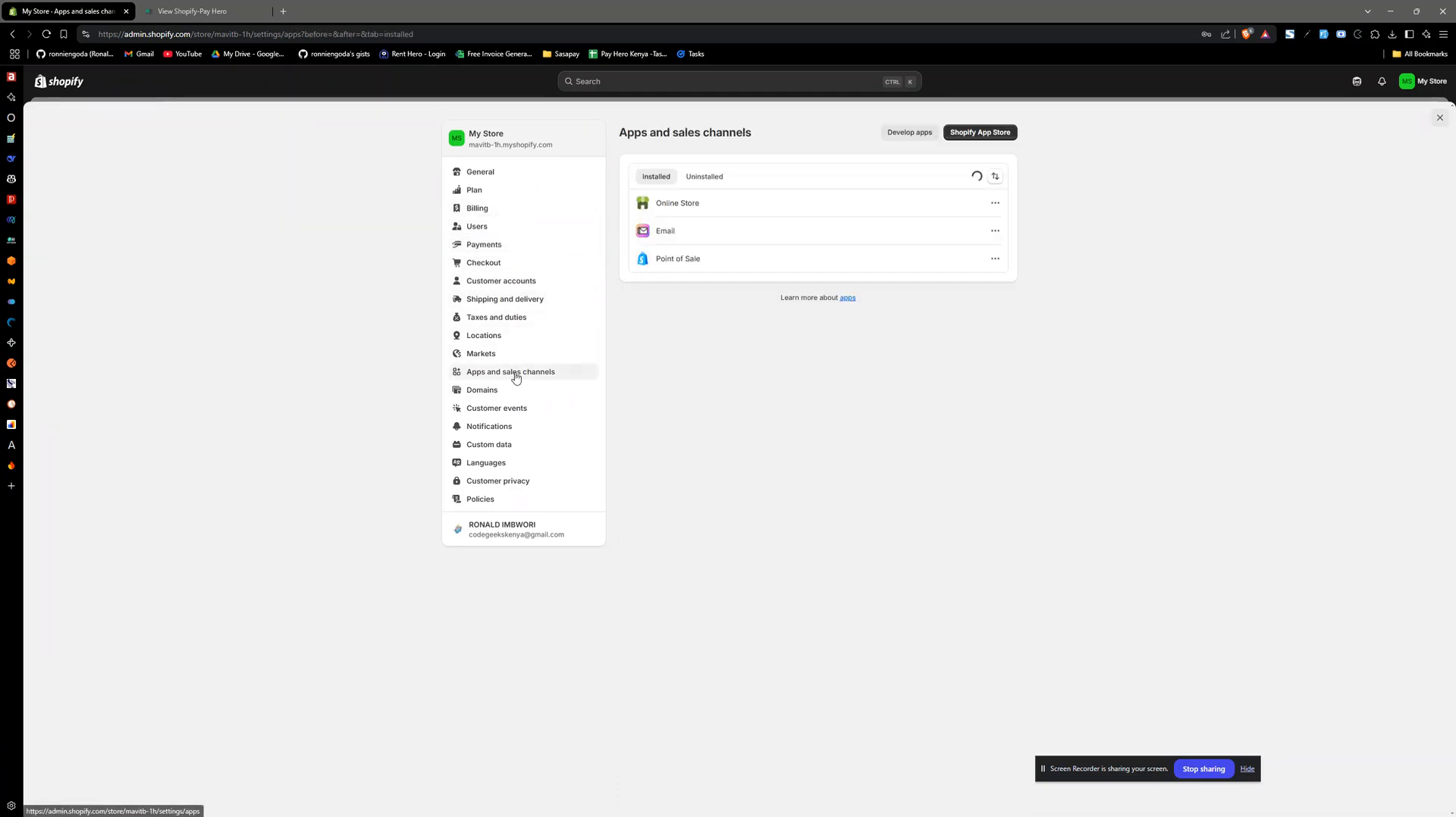
pyautogui.click(189, 11)
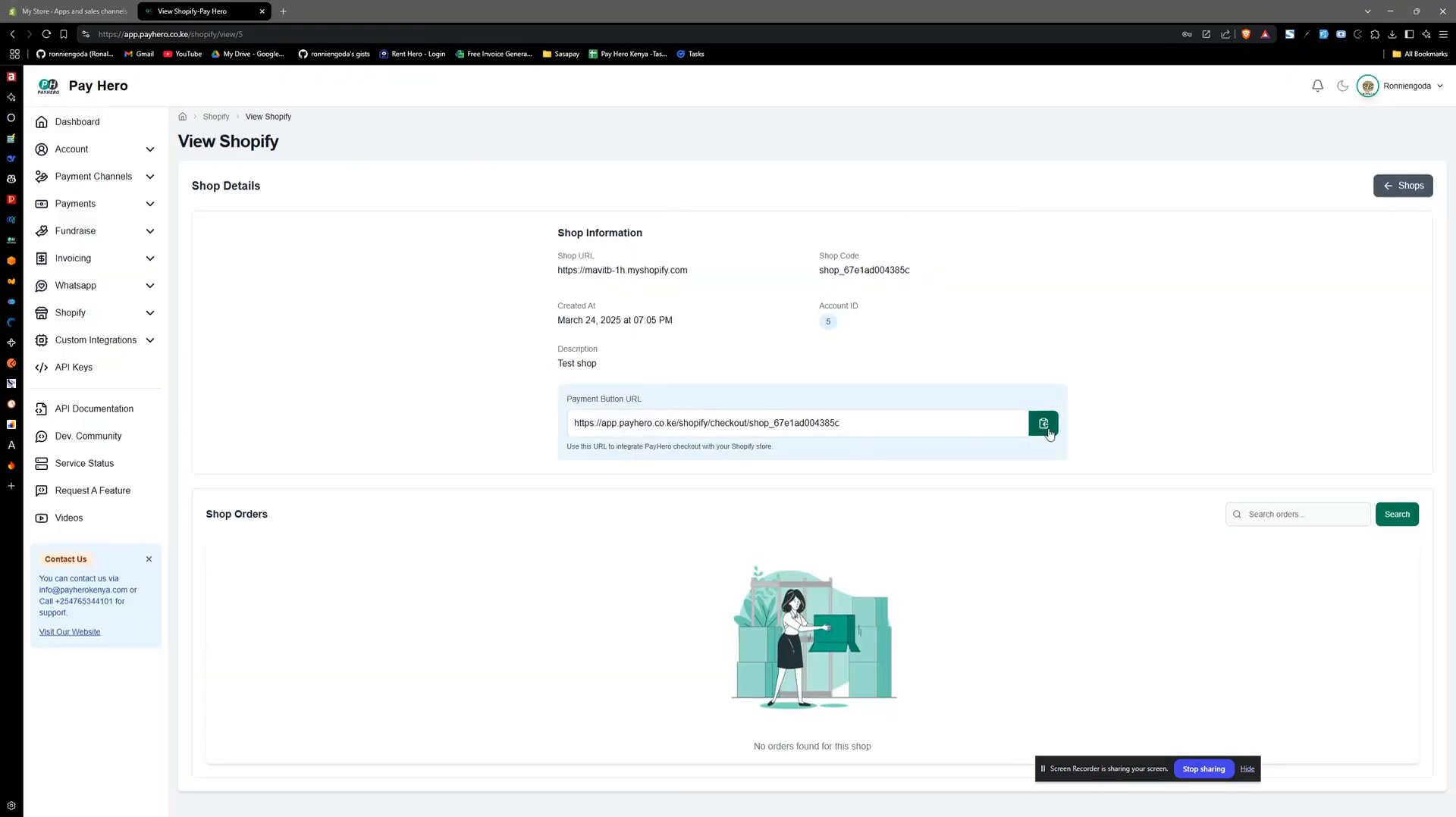
pyautogui.click(68, 10)
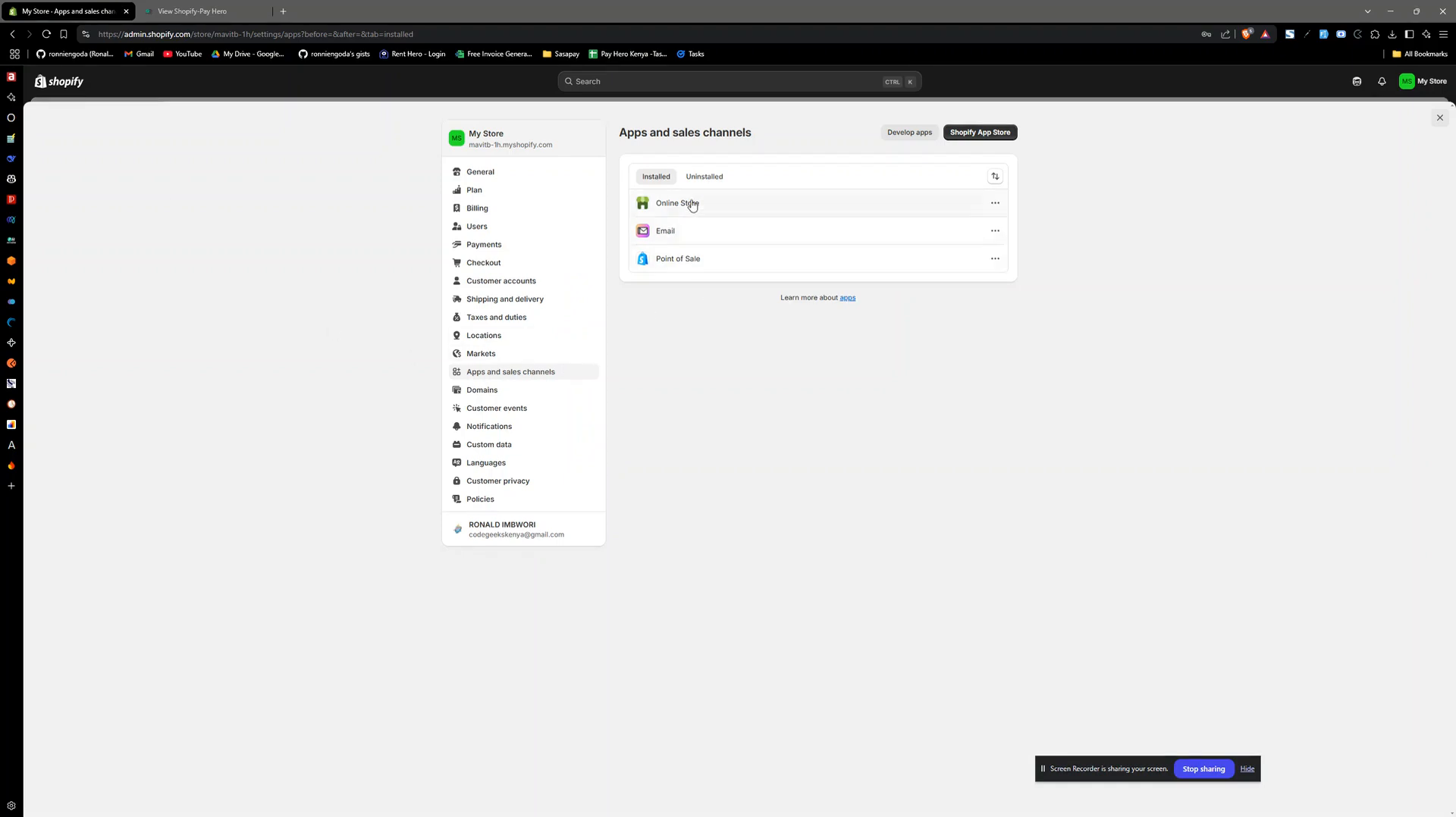
pyautogui.click(981, 138)
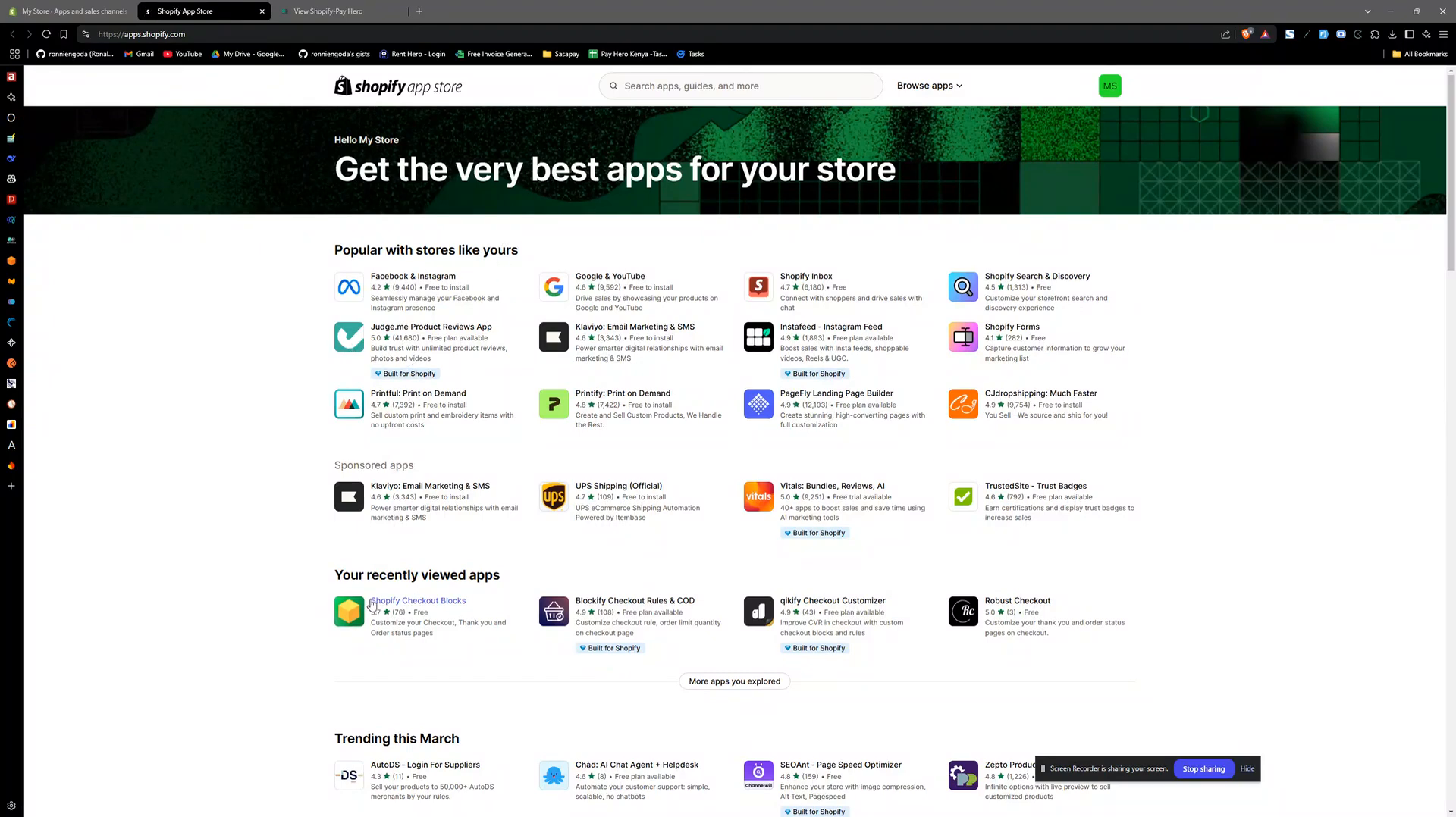
# - Search the Shopify App Store for "checkout blocks"
pyautogui.click(682, 84)
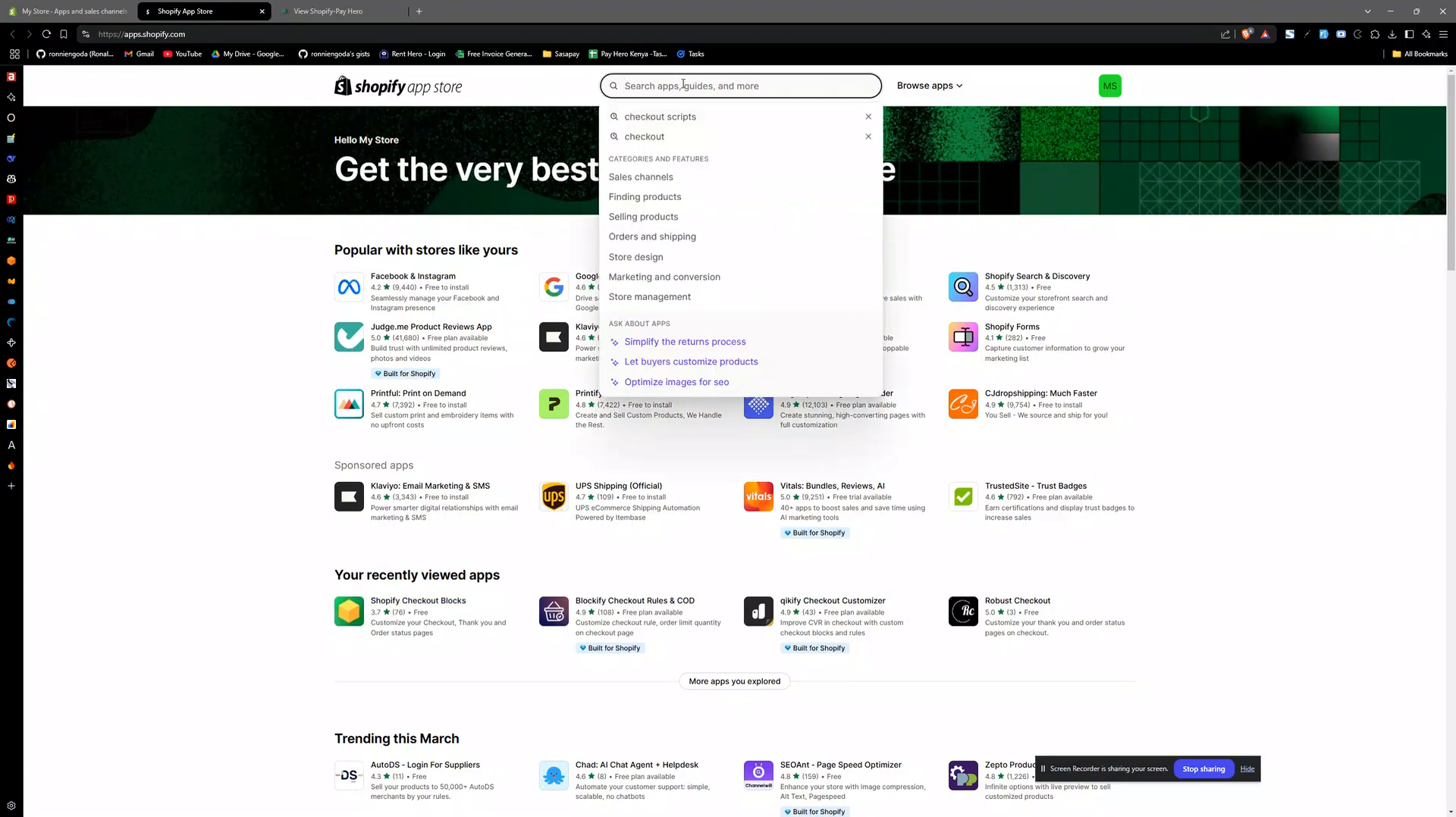
pyautogui.write('checko')
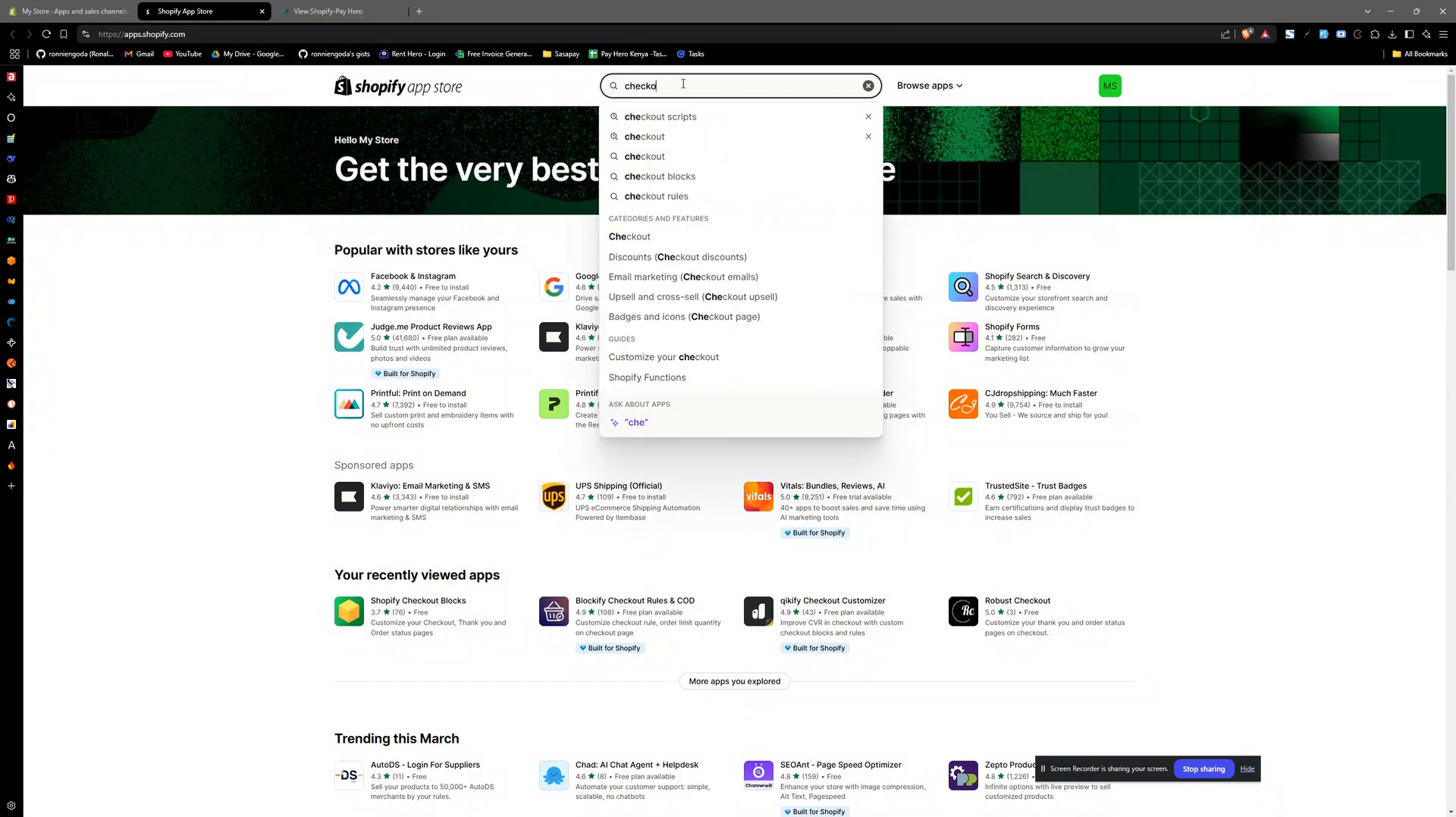
pyautogui.write('ut blocks')
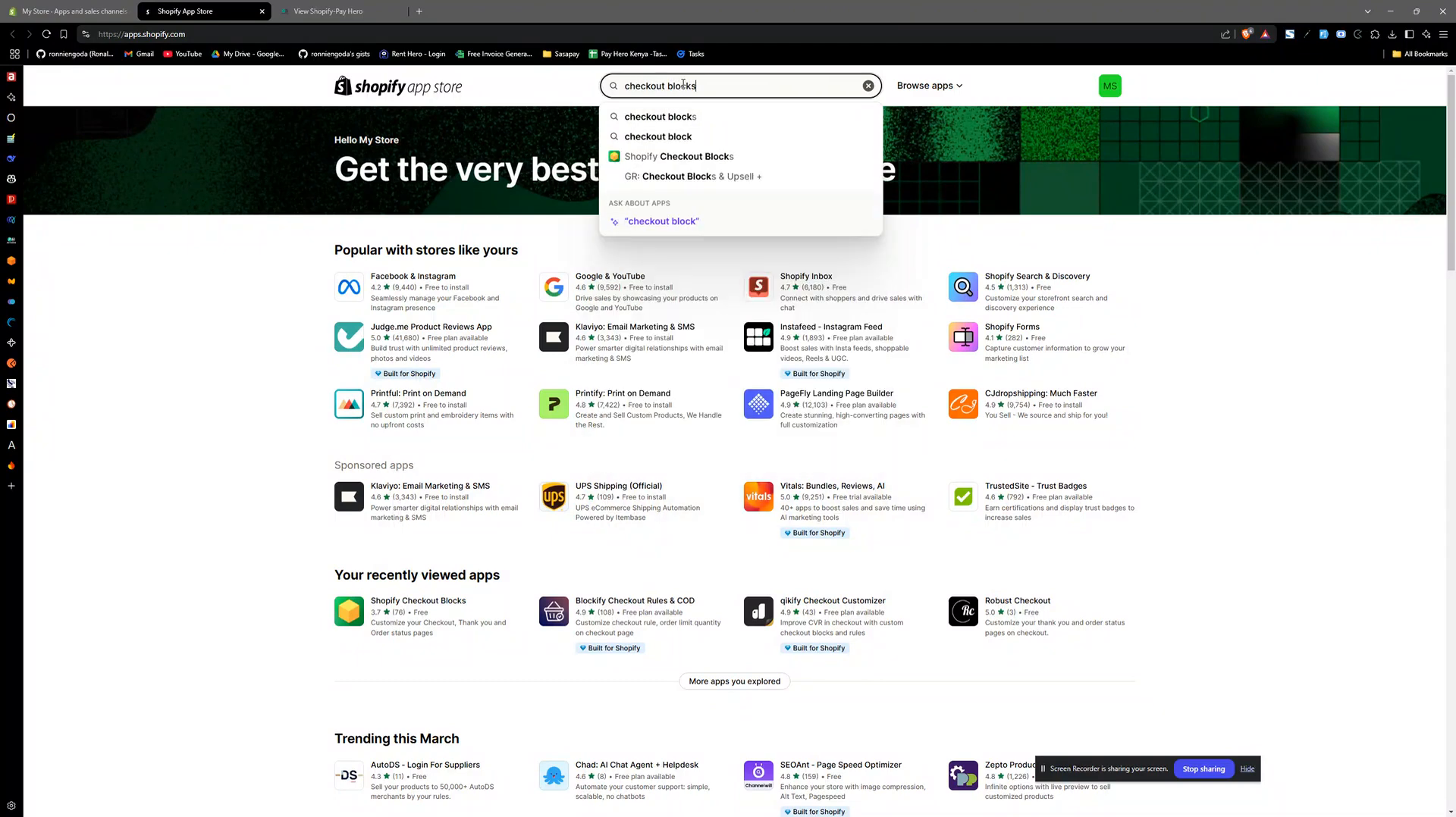
pyautogui.press('Return')
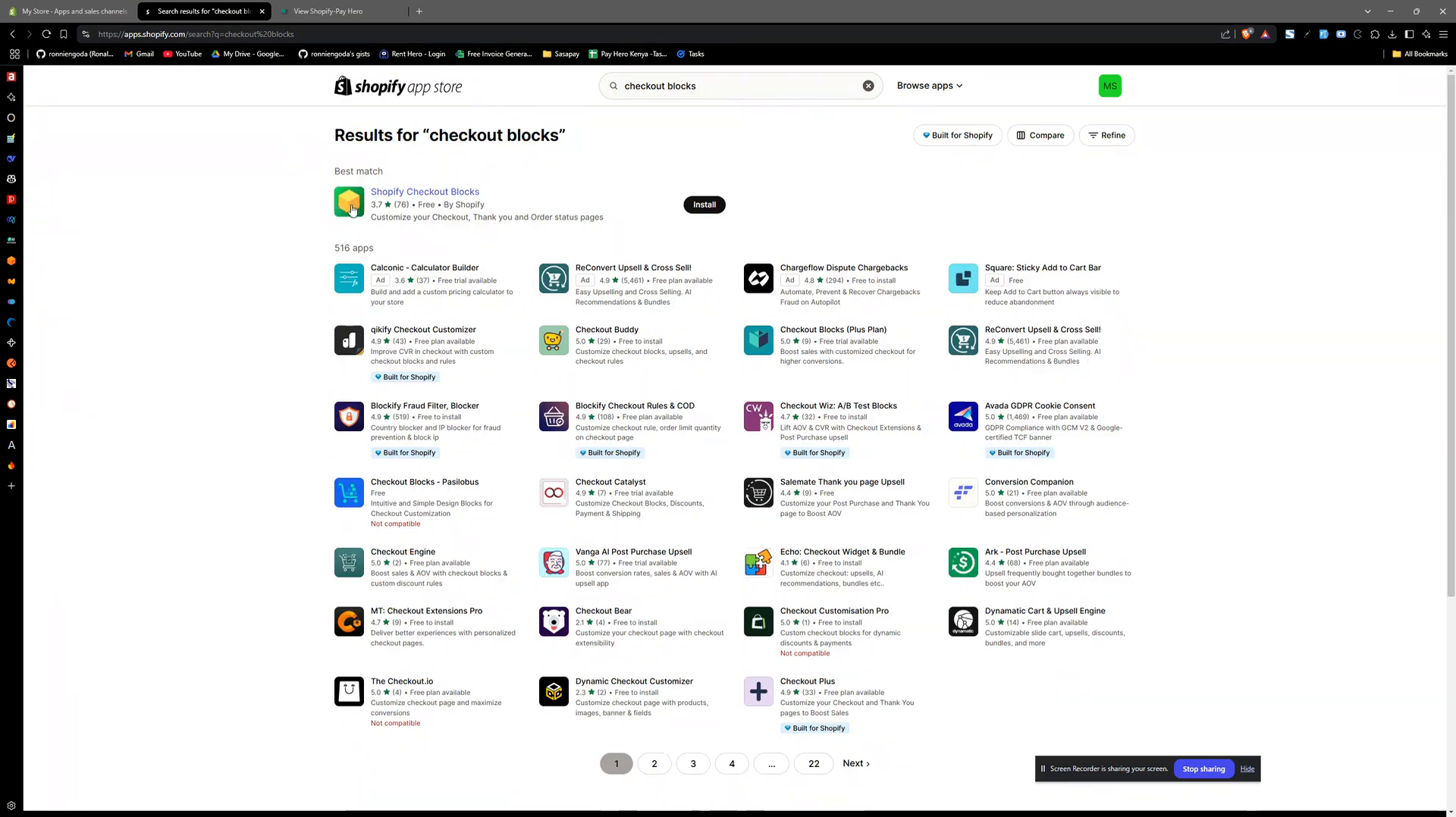
# - Install the Shopify Checkout Blocks app on the store and close the app search results
pyautogui.click(707, 204)
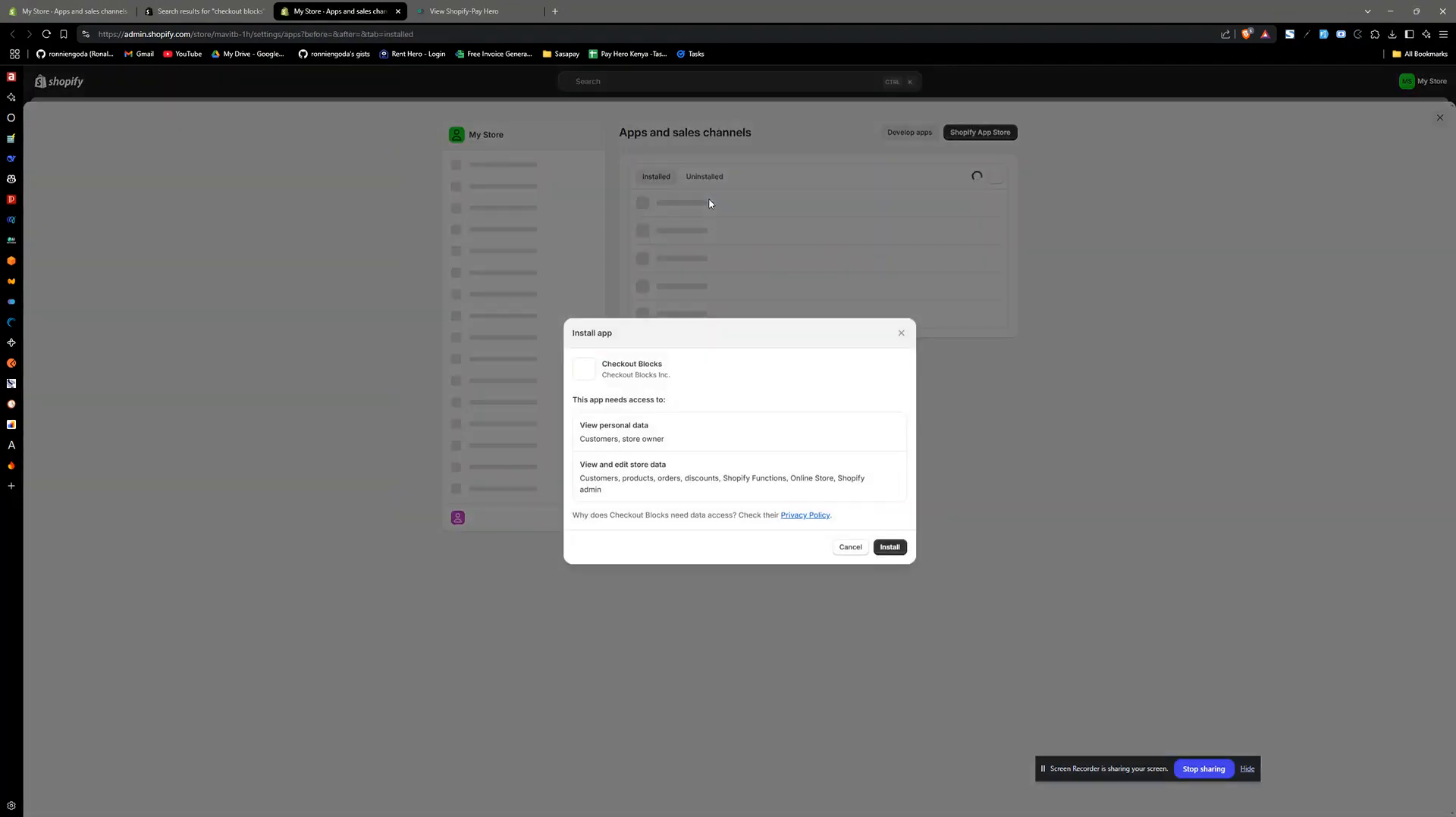
pyautogui.click(884, 549)
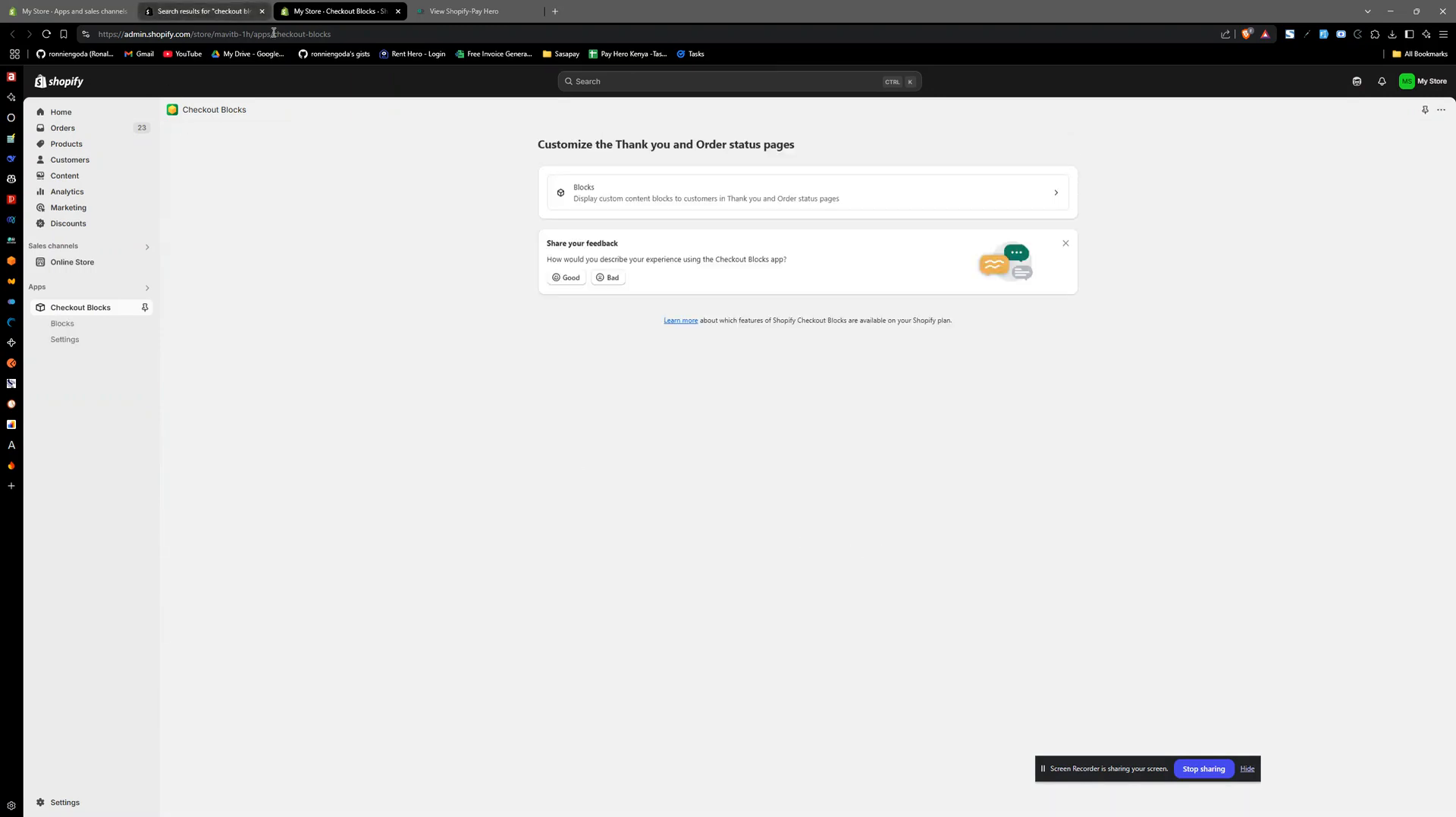
pyautogui.click(262, 12)
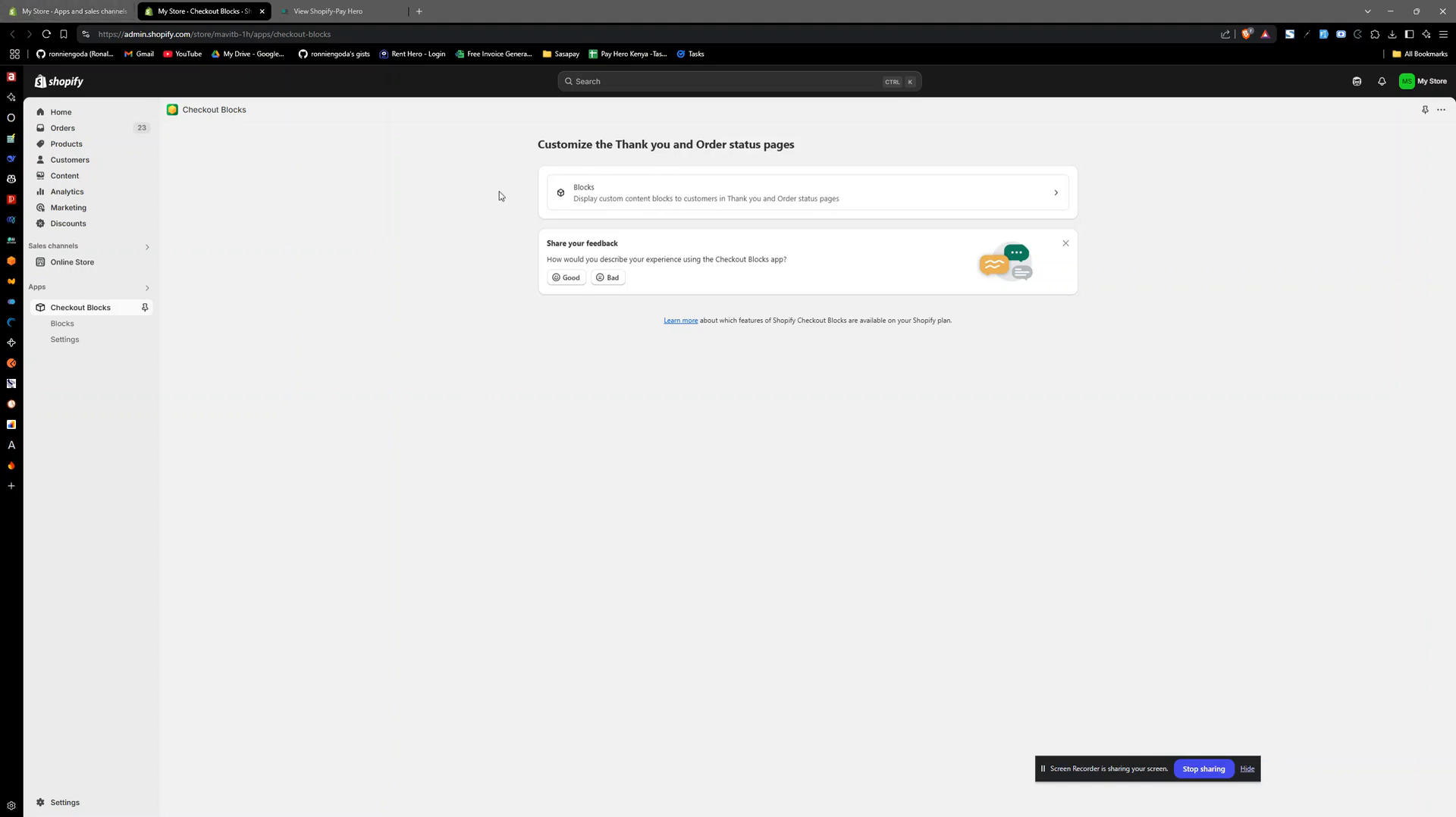
# - Open the payment_button block in Checkout Blocks and check its section header title and the available content item types
pyautogui.click(626, 197)
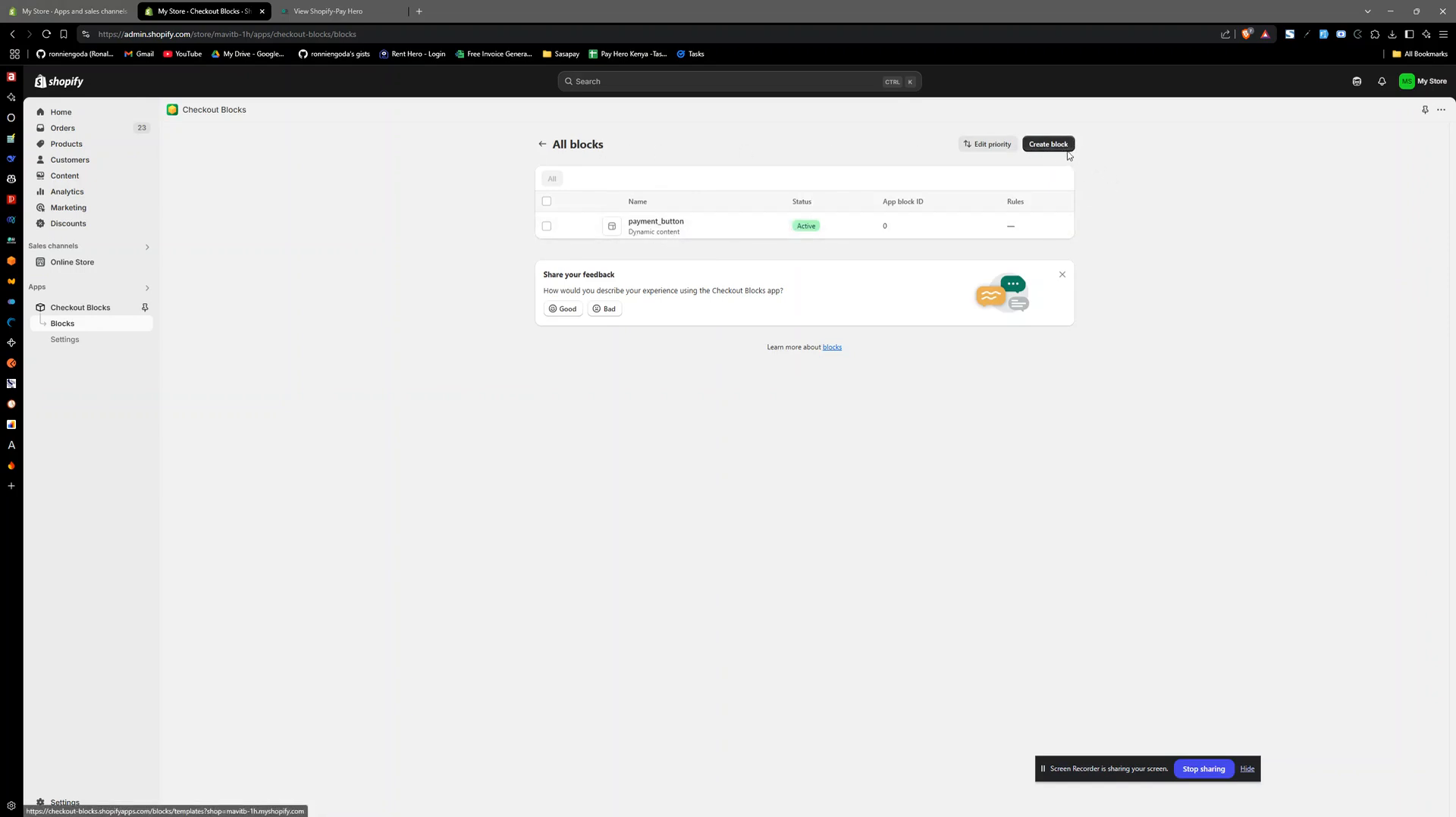
pyautogui.click(665, 226)
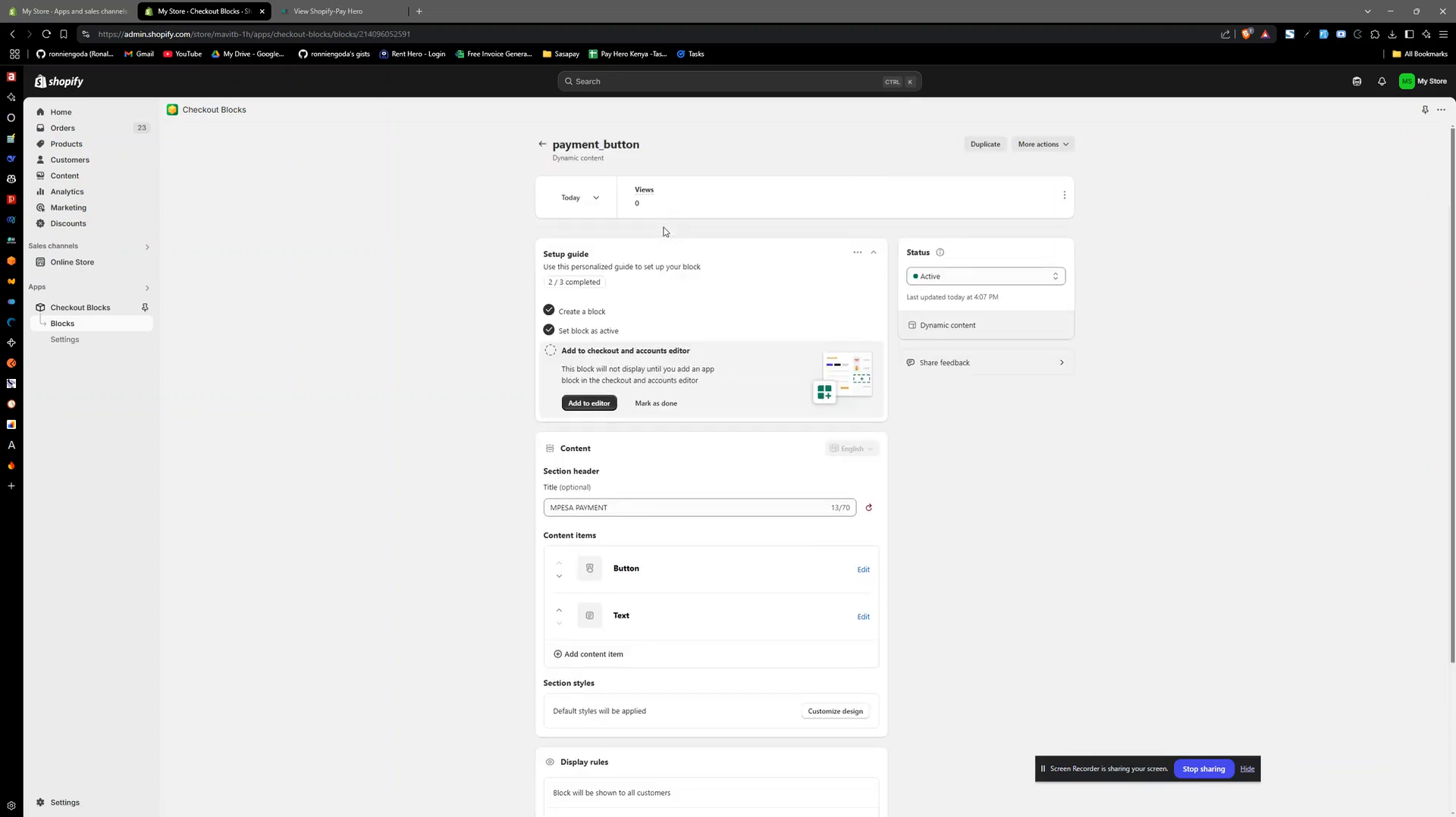
pyautogui.tripleClick(570, 508)
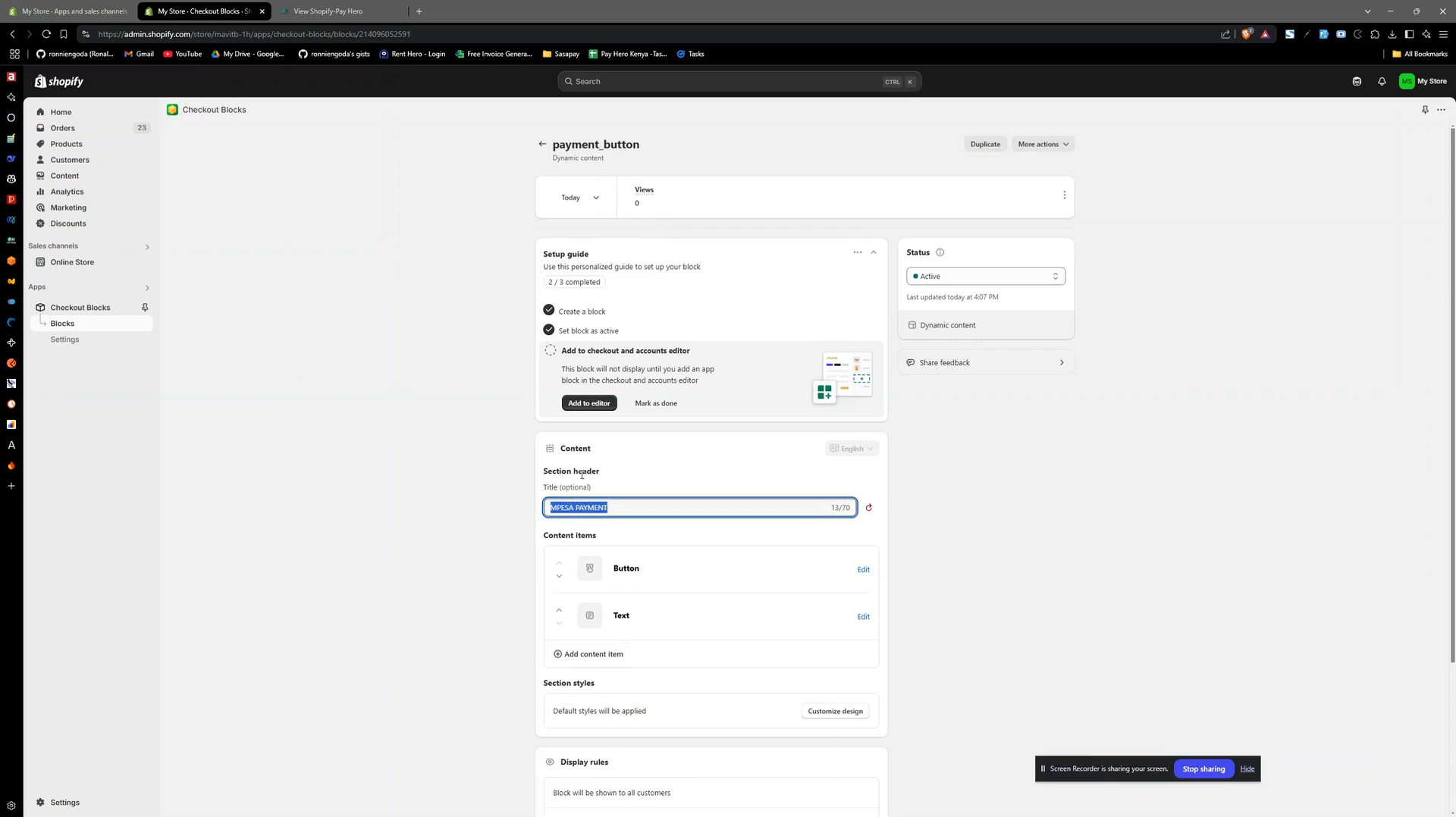
pyautogui.click(626, 510)
pyautogui.tripleClick(604, 508)
pyautogui.click(621, 512)
pyautogui.tripleClick(590, 511)
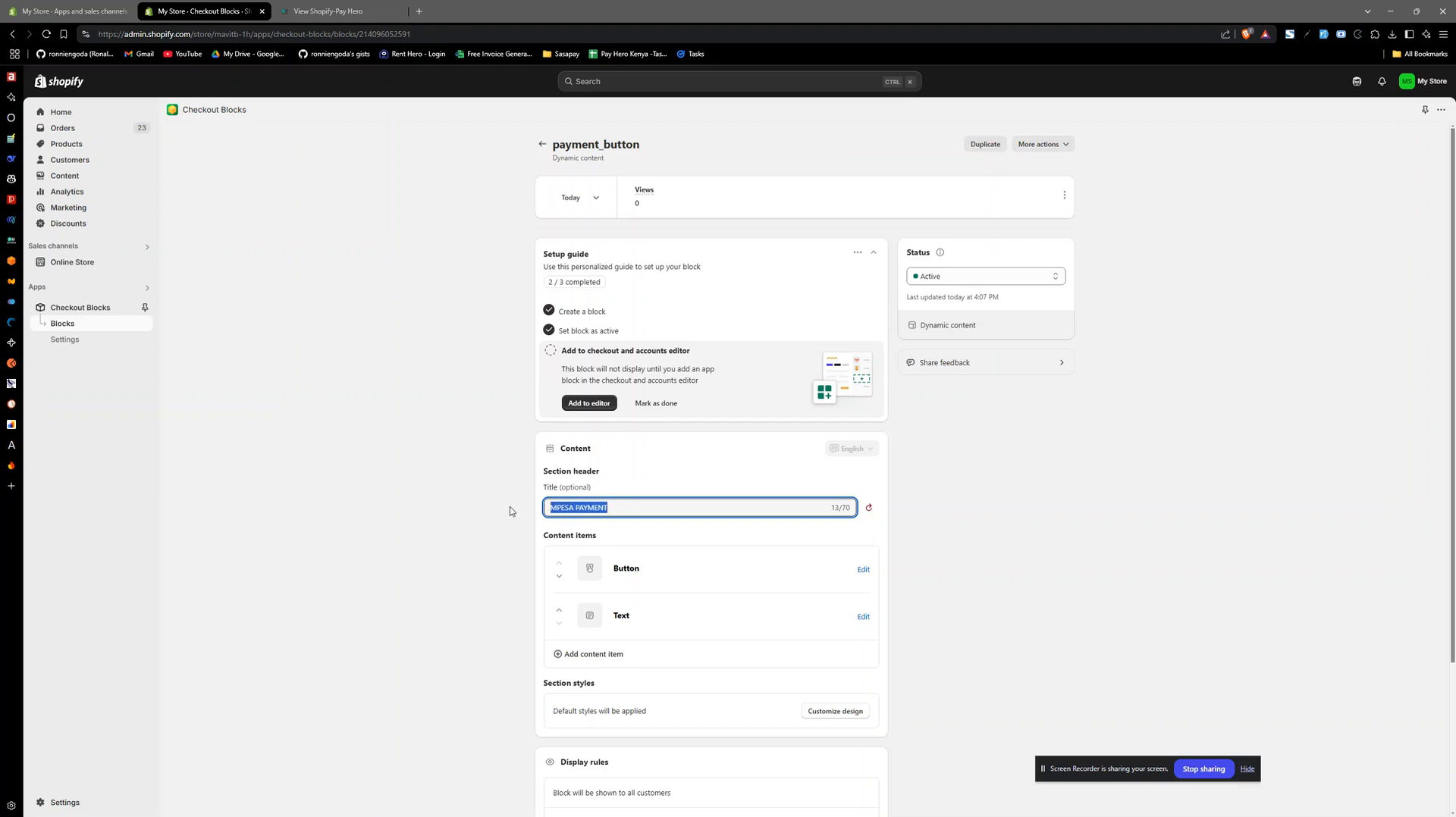
pyautogui.click(652, 508)
pyautogui.click(591, 655)
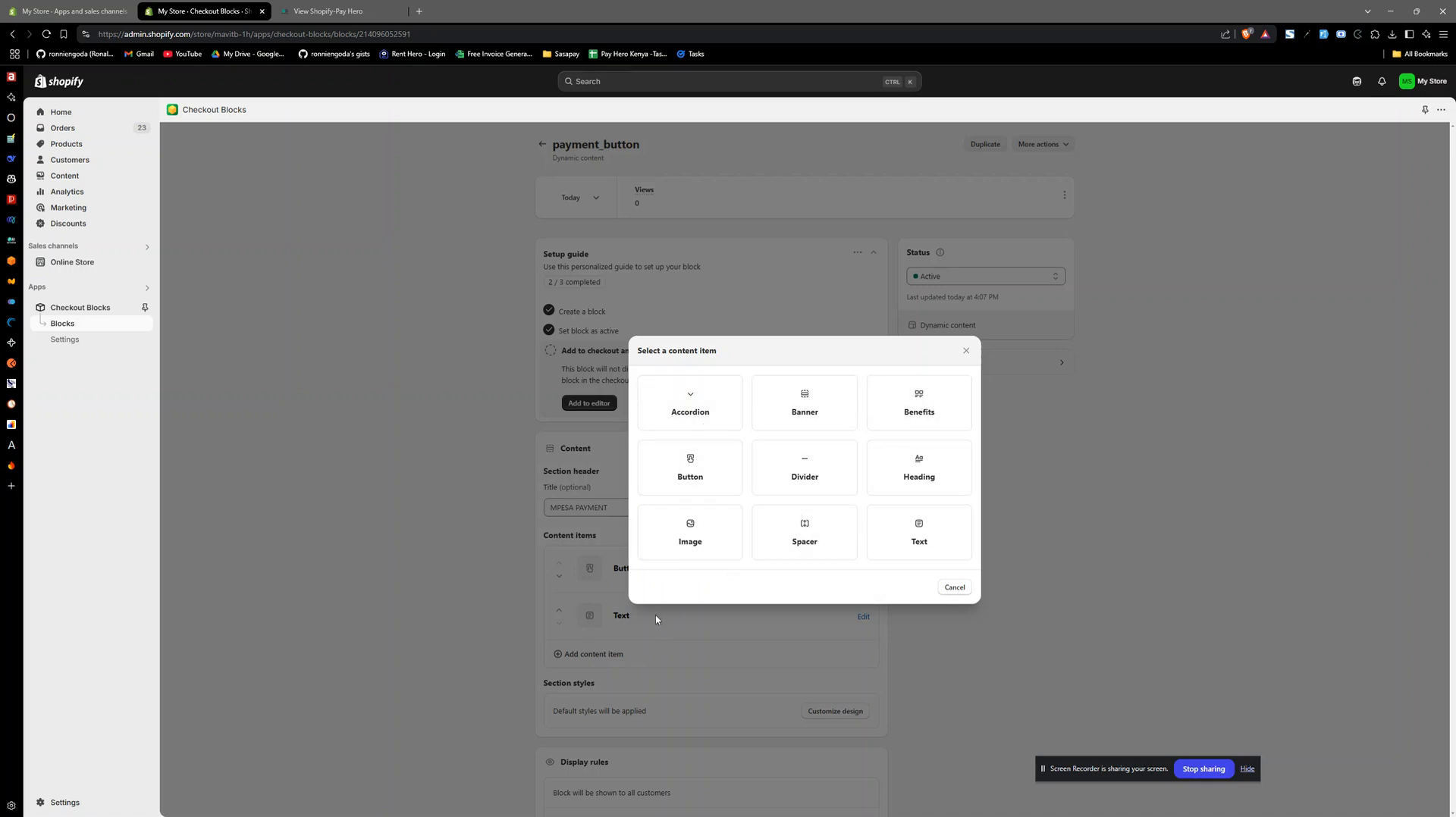
pyautogui.click(954, 587)
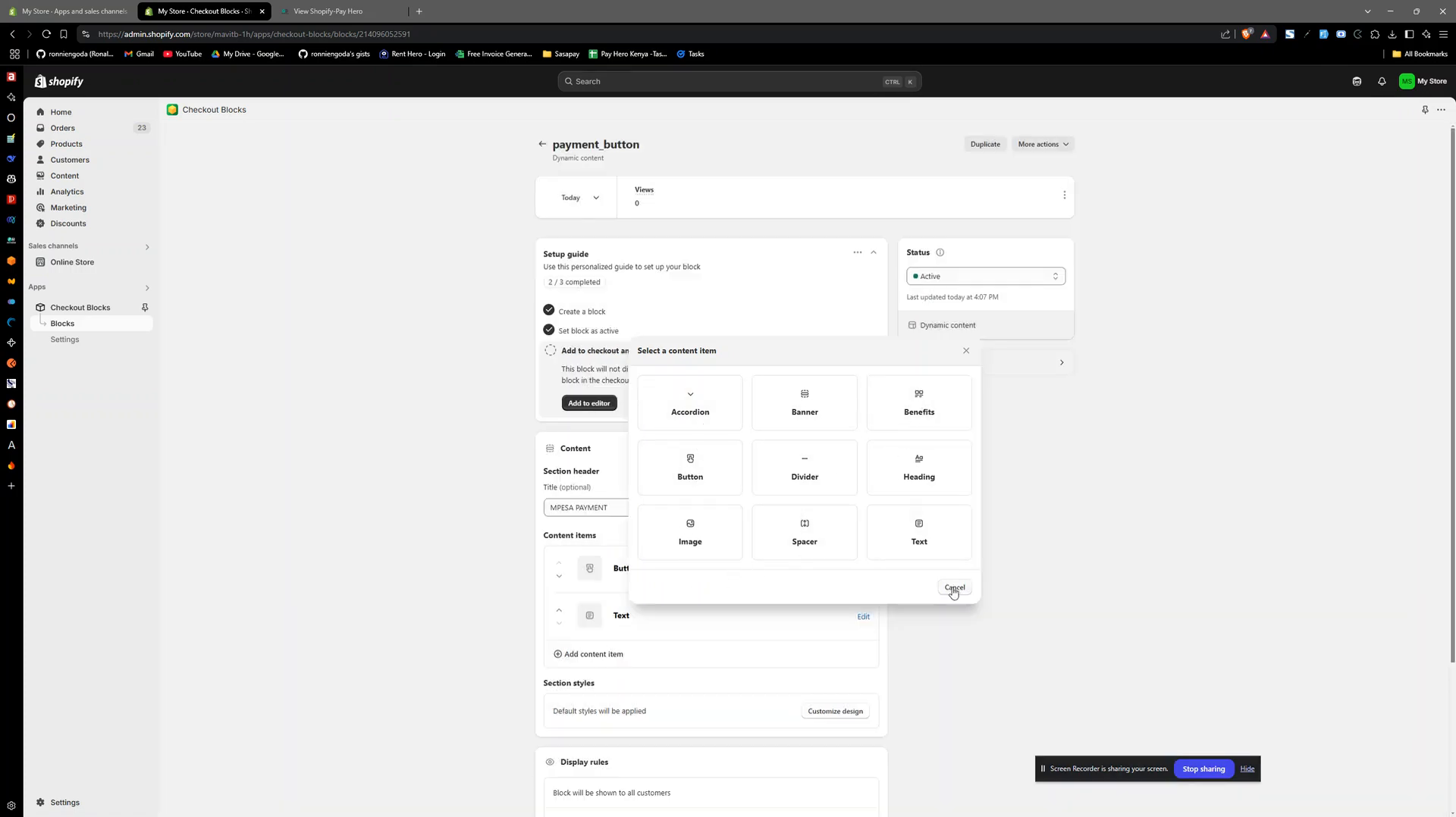
# - Replace the URL of the block's Button item with the shop's payment button URL copied from Pay Hero
pyautogui.click(863, 569)
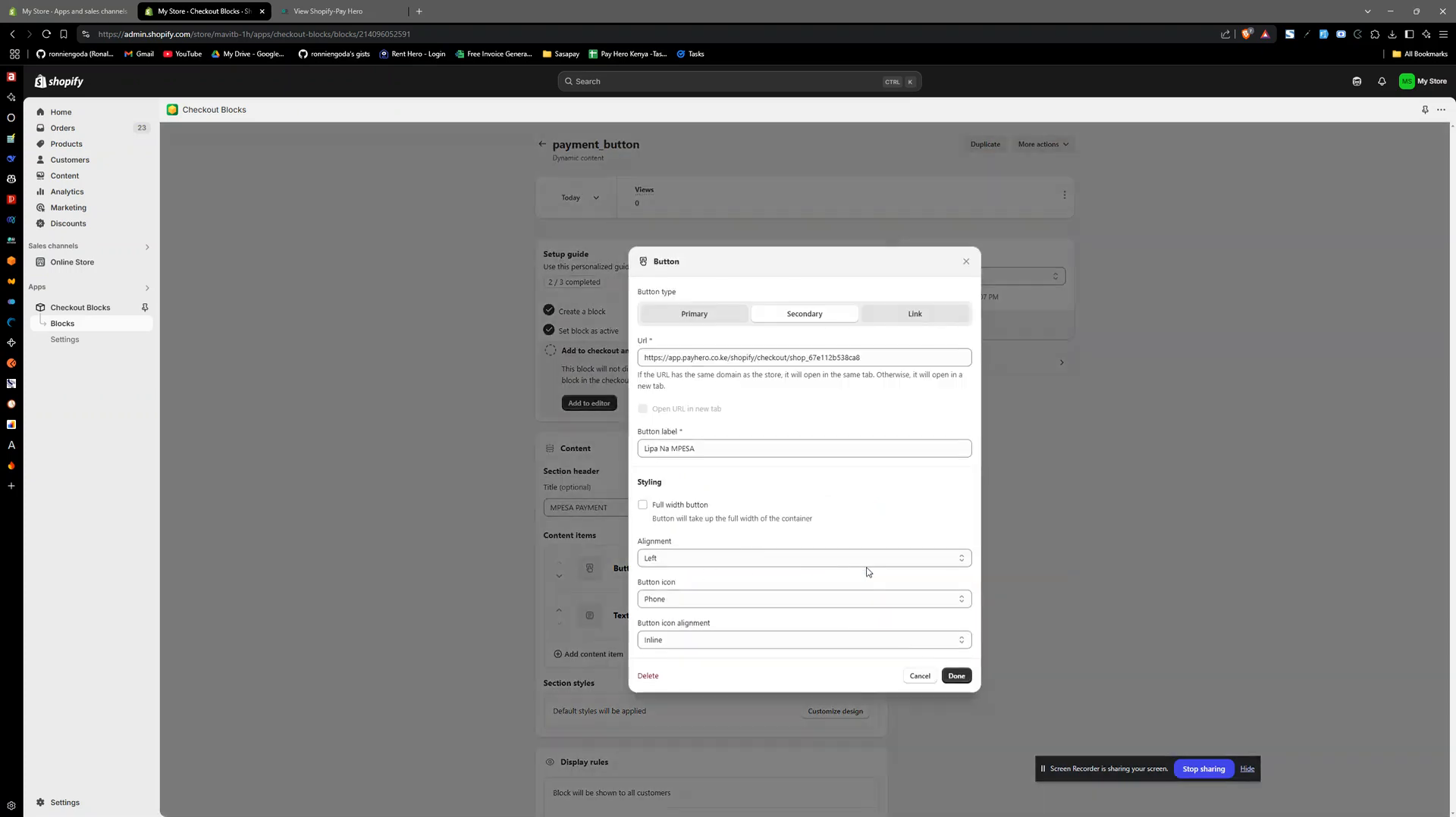
pyautogui.tripleClick(783, 362)
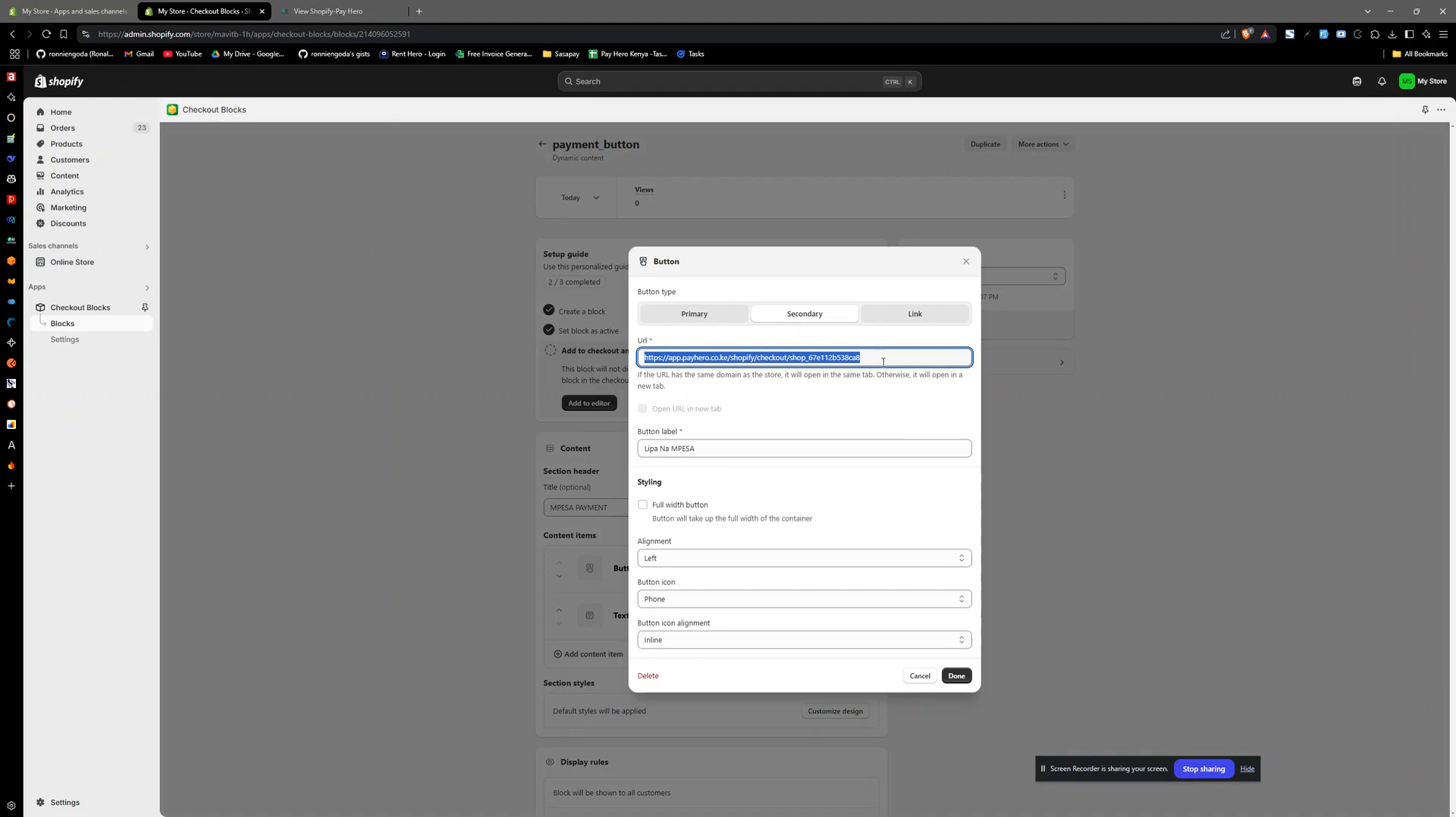
pyautogui.click(333, 11)
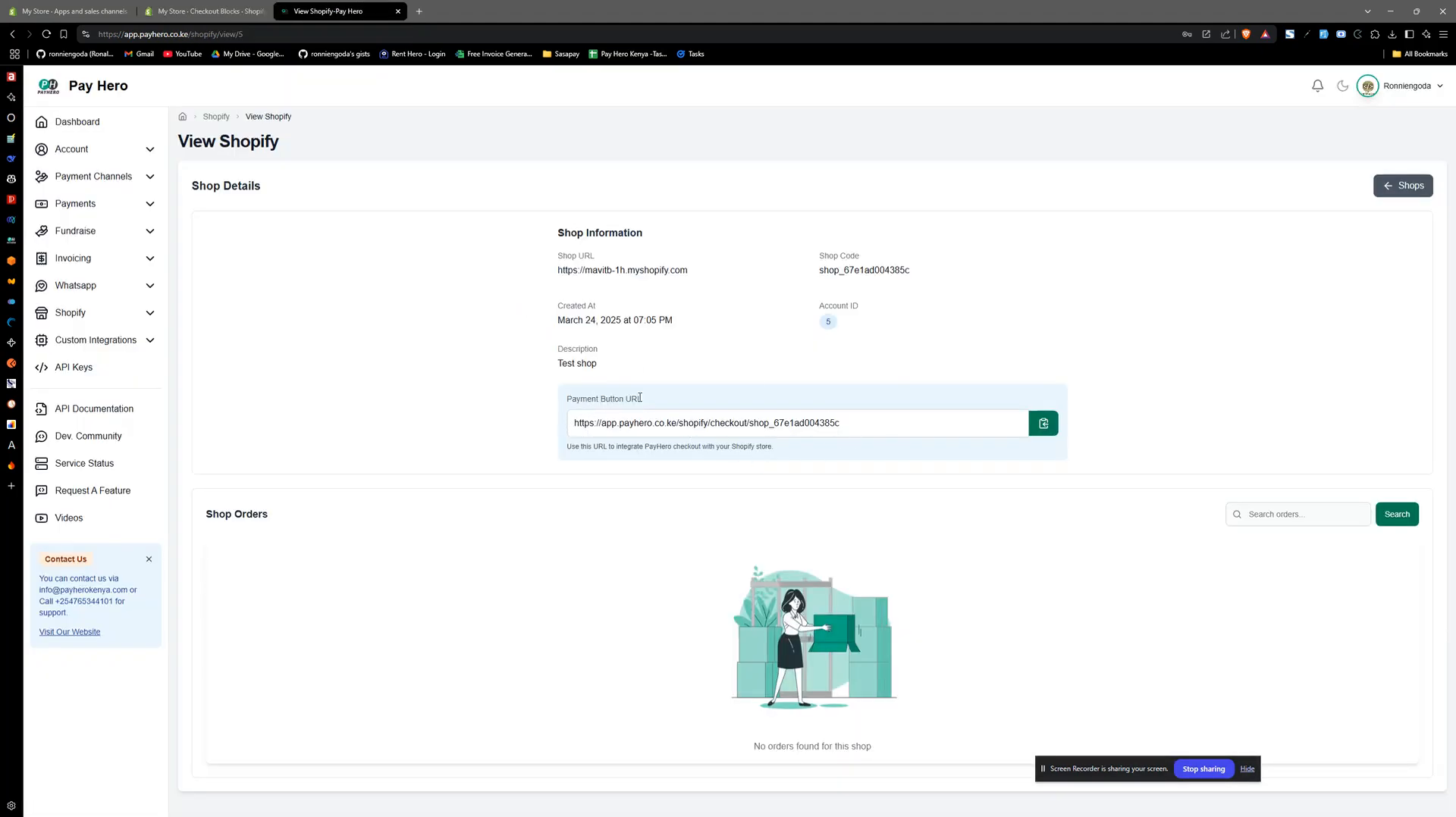
pyautogui.click(1044, 424)
pyautogui.click(243, 11)
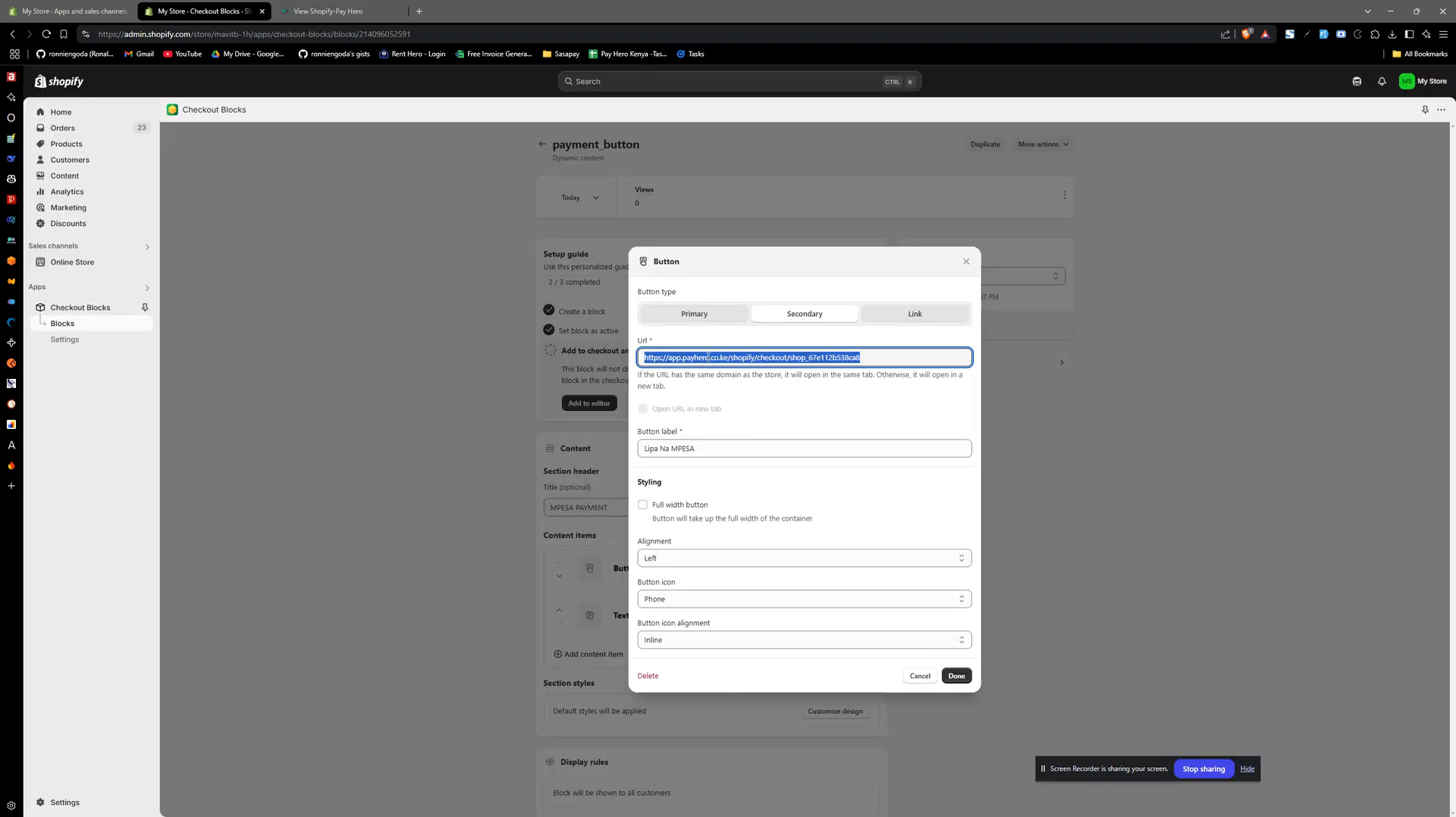
pyautogui.press('BackSpace')
pyautogui.hotkey('ctrl', 'v')
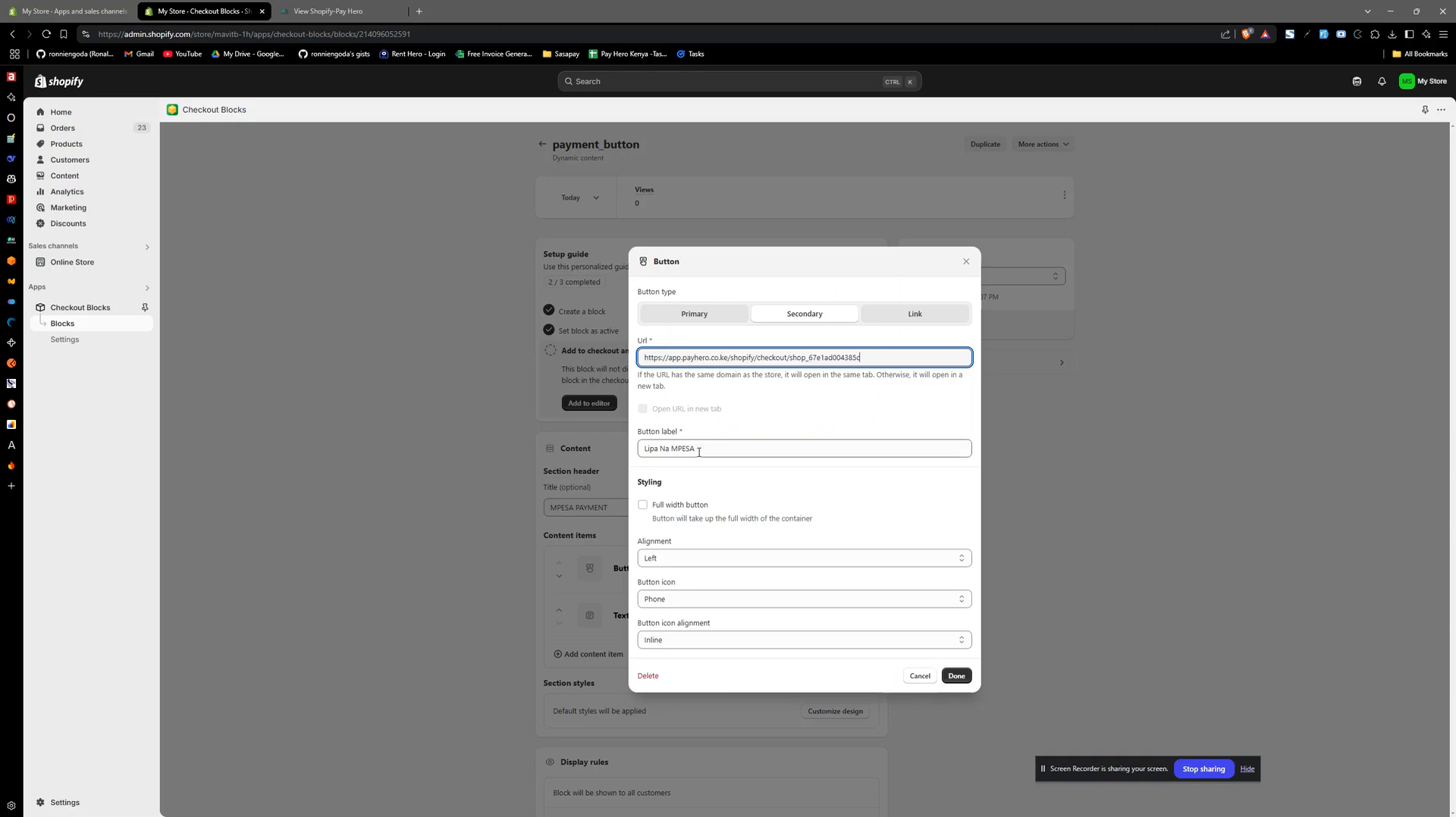
# - Set the button type to Secondary and the button icon to Phone, and apply the button settings
pyautogui.moveTo(698, 453); pyautogui.dragTo(643, 451)
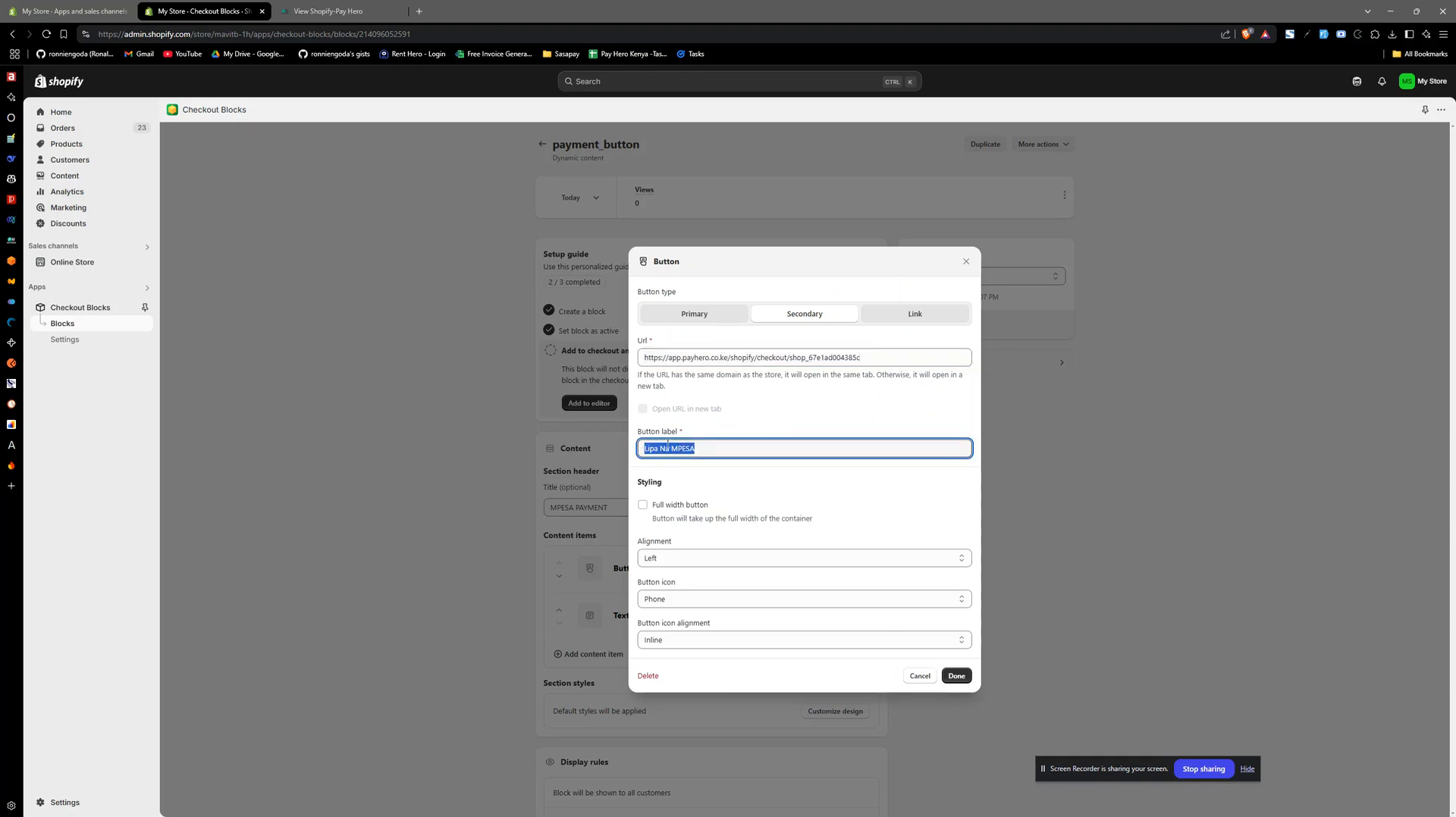
pyautogui.click(688, 320)
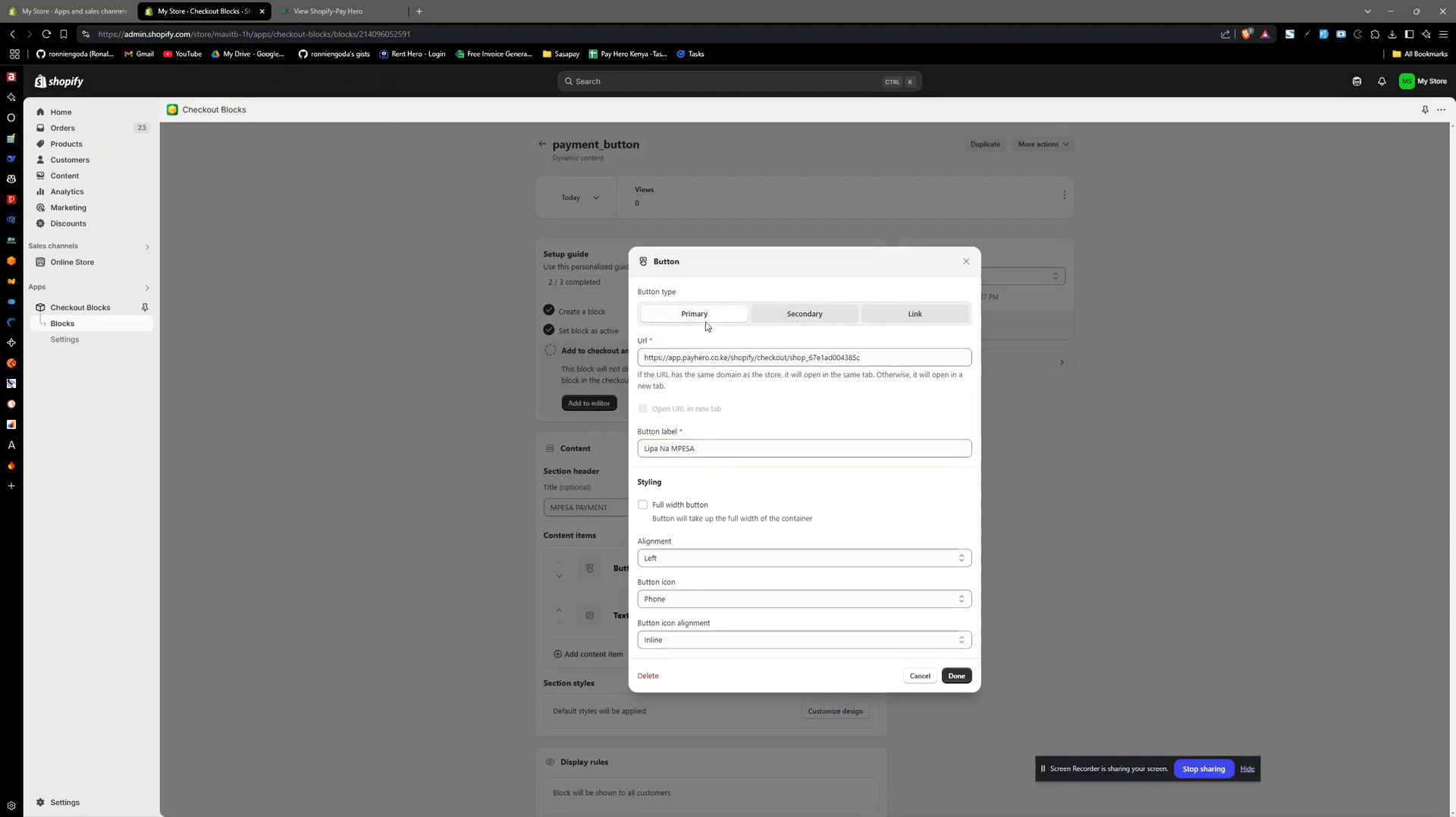
pyautogui.click(803, 315)
pyautogui.click(933, 321)
pyautogui.click(801, 322)
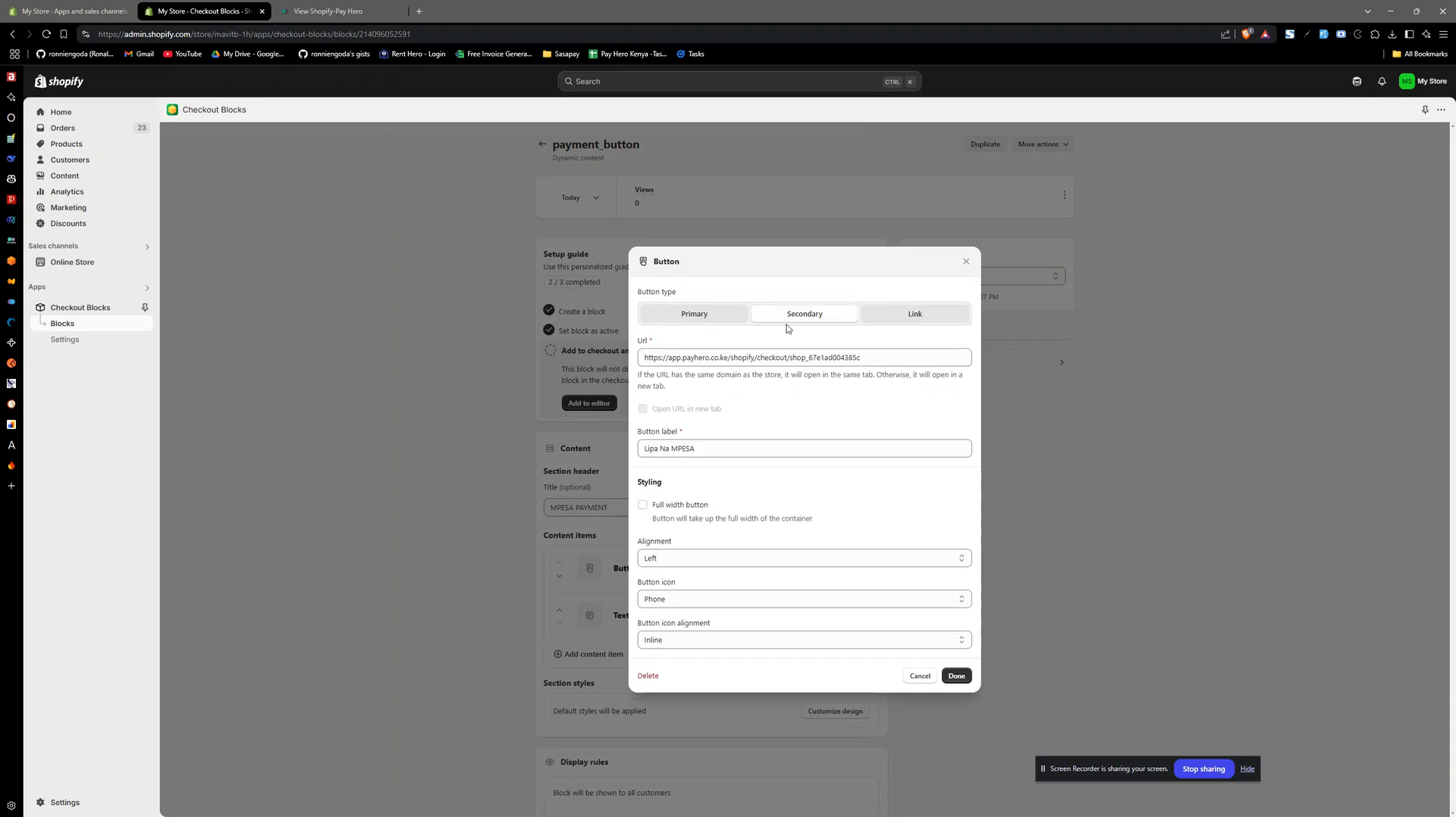
pyautogui.click(694, 601)
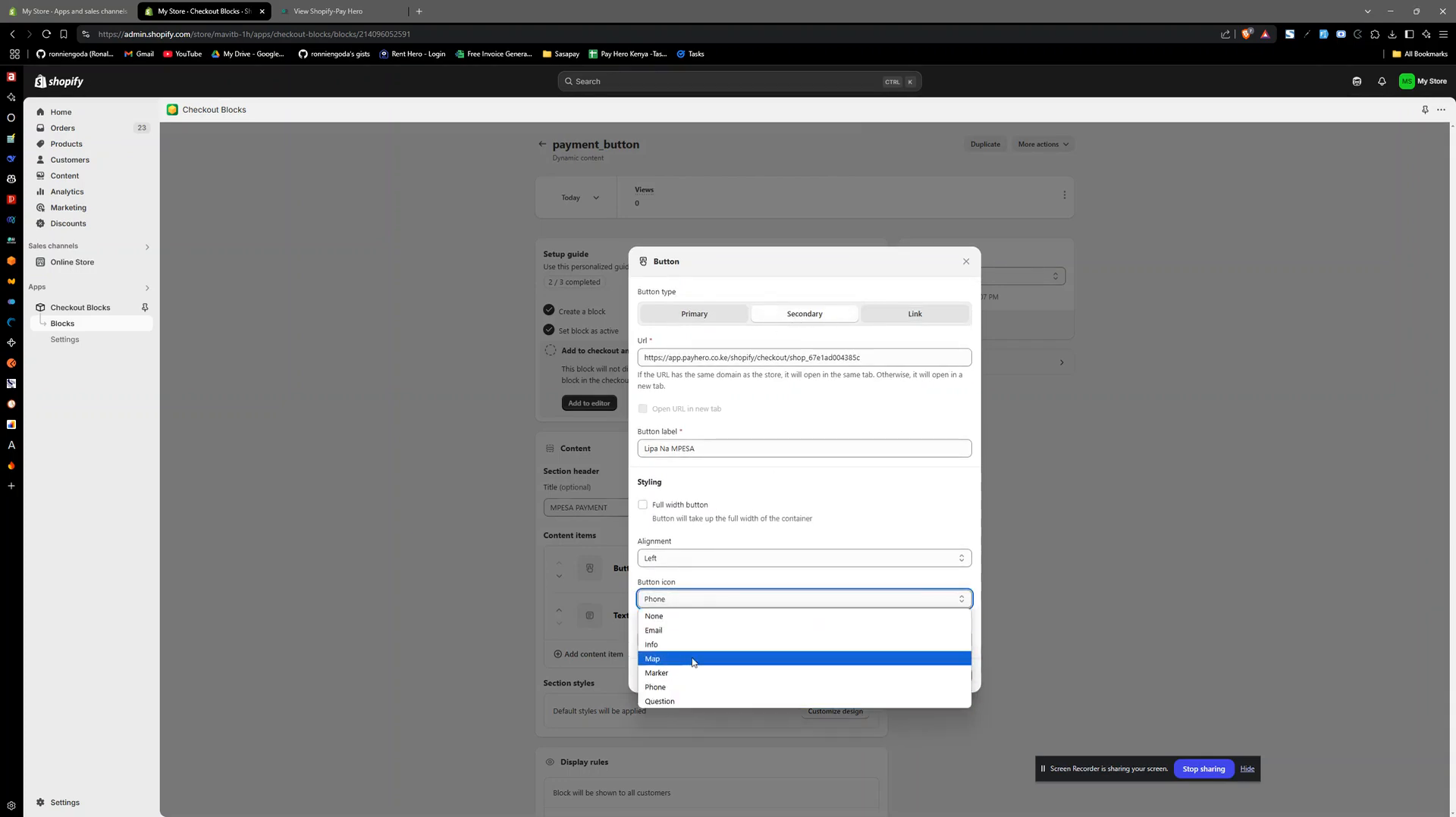
pyautogui.click(700, 687)
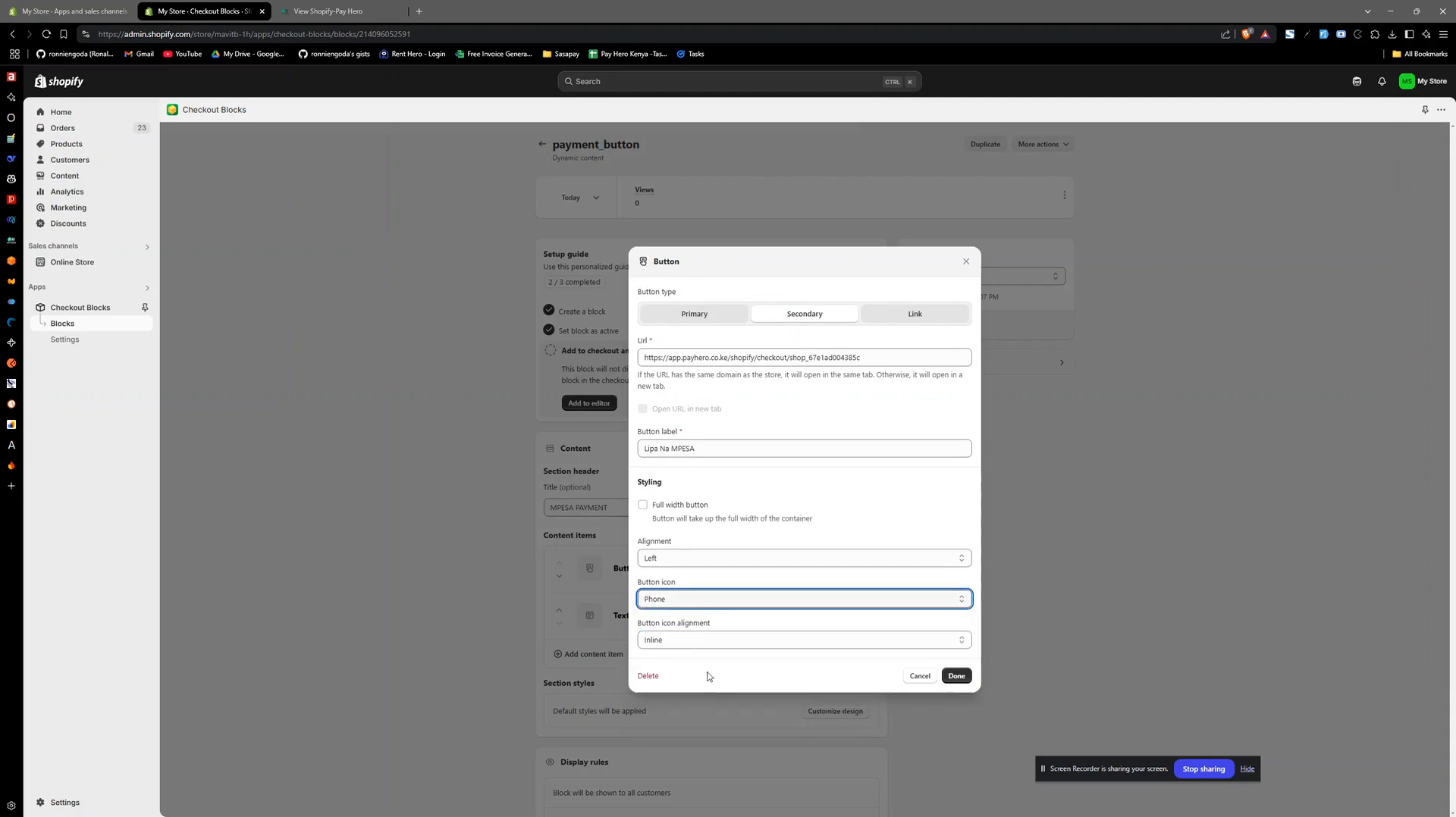
pyautogui.click(643, 505)
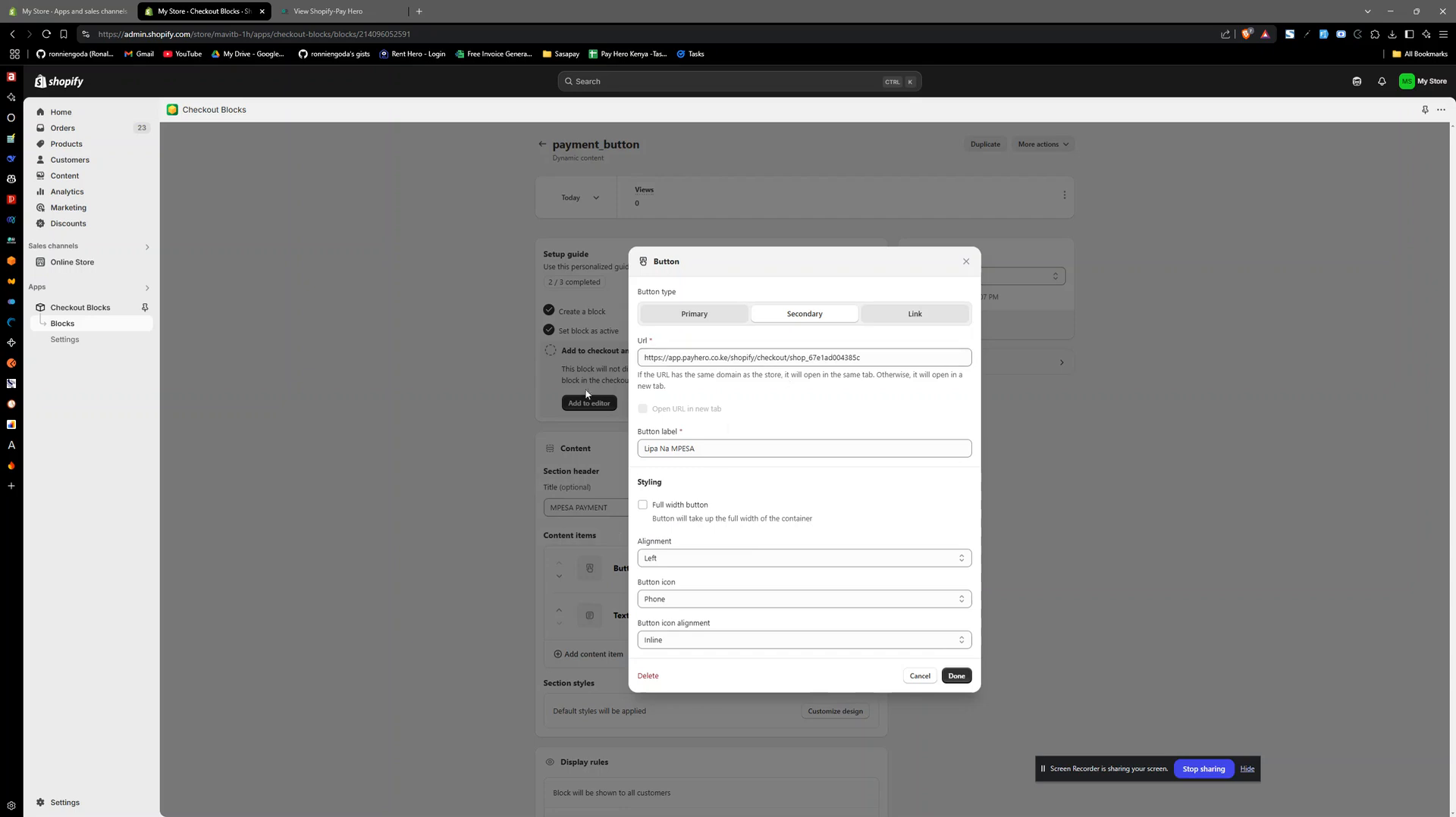
pyautogui.click(955, 676)
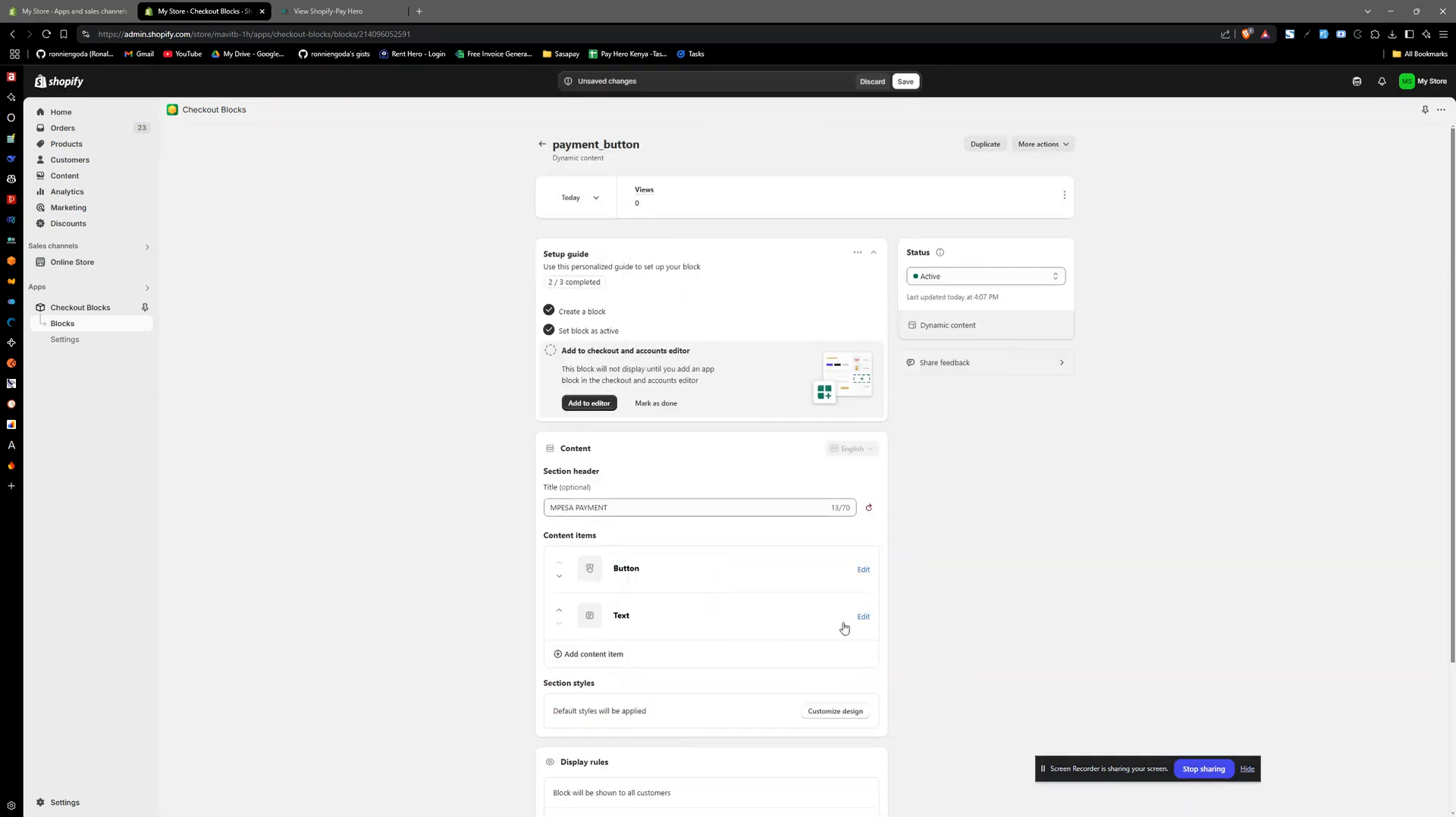
# - Examine the markdown payment instructions in the block's Text content item and accept them
pyautogui.click(588, 652)
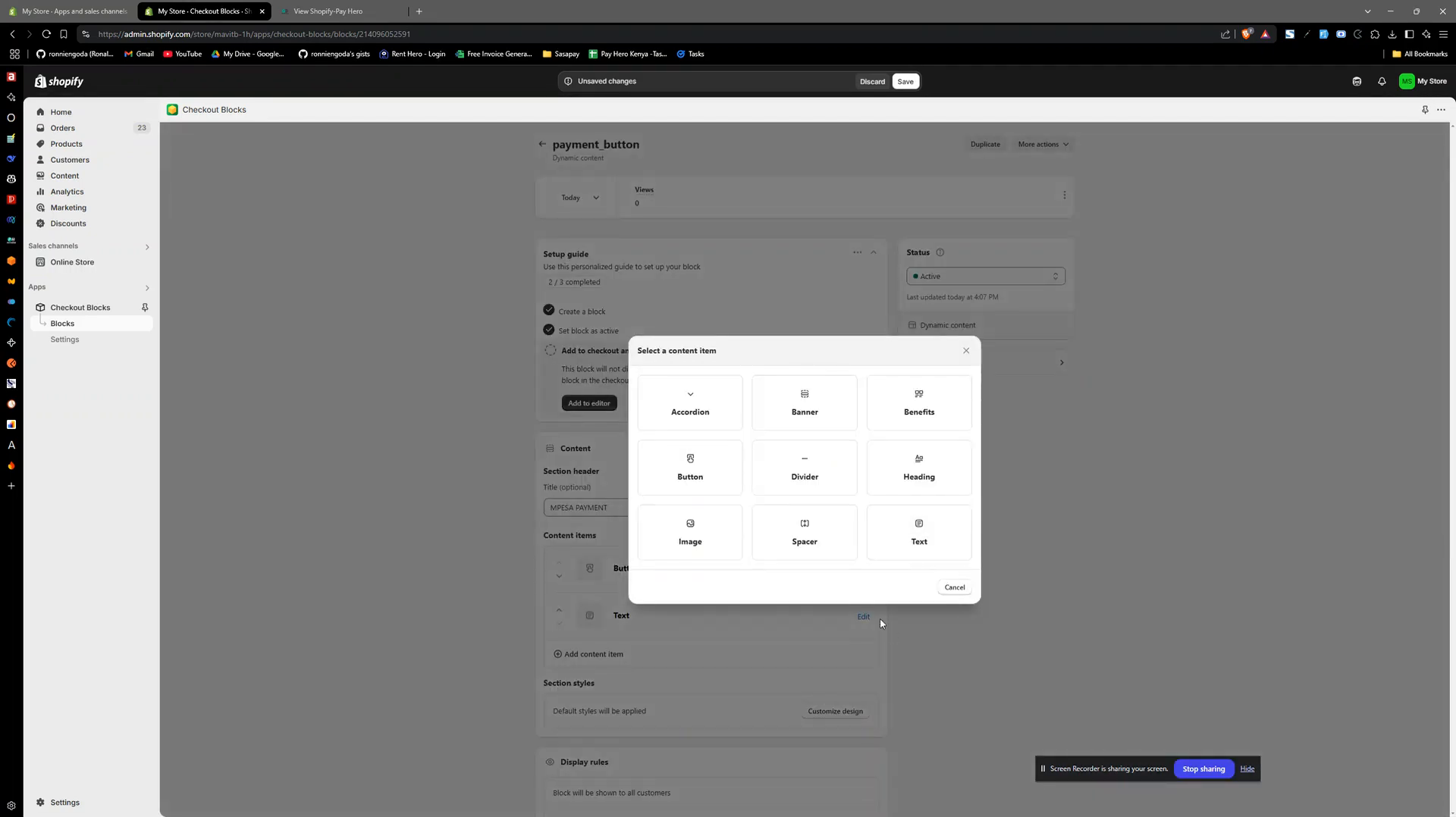
pyautogui.click(979, 631)
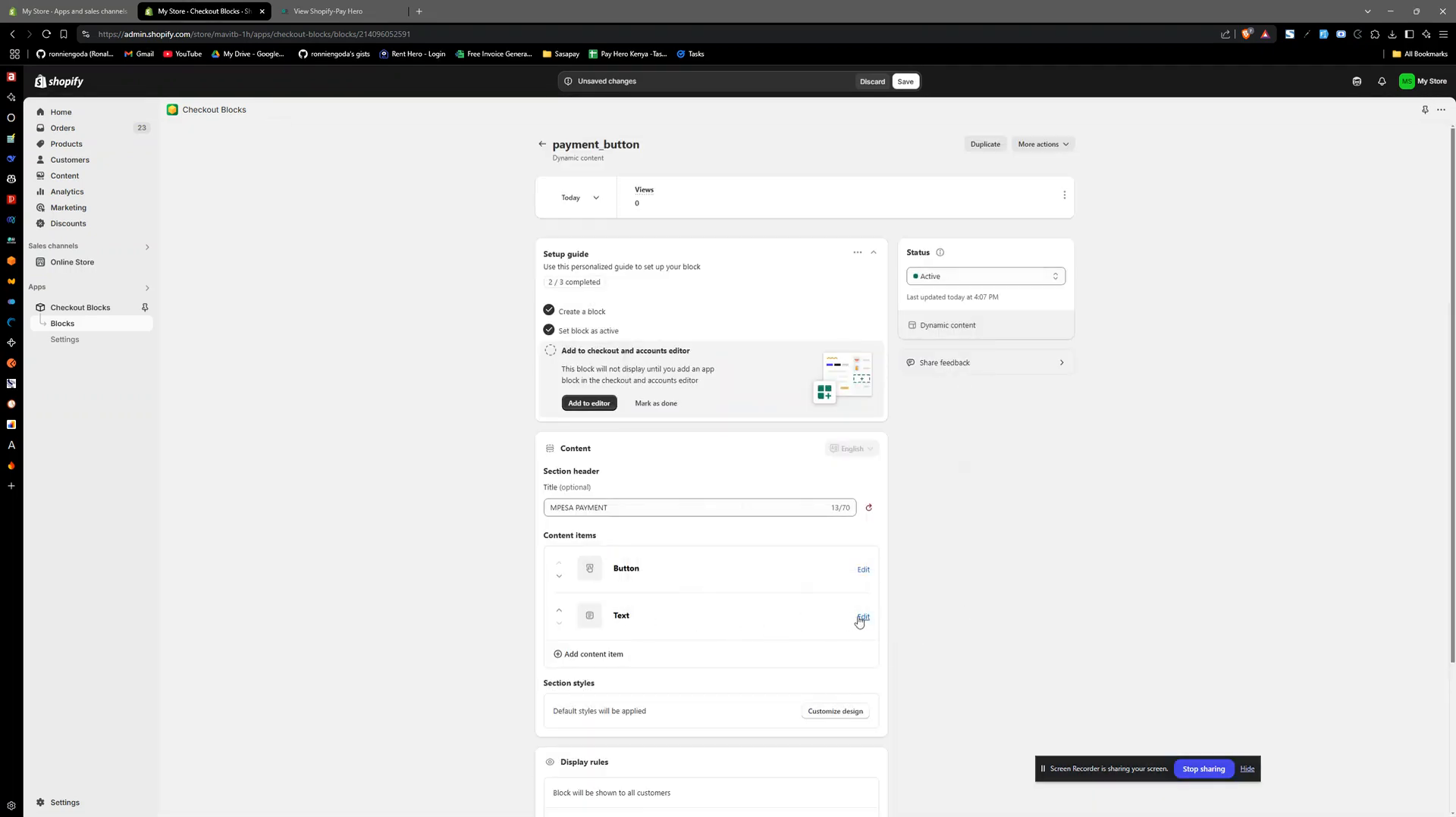
pyautogui.click(862, 618)
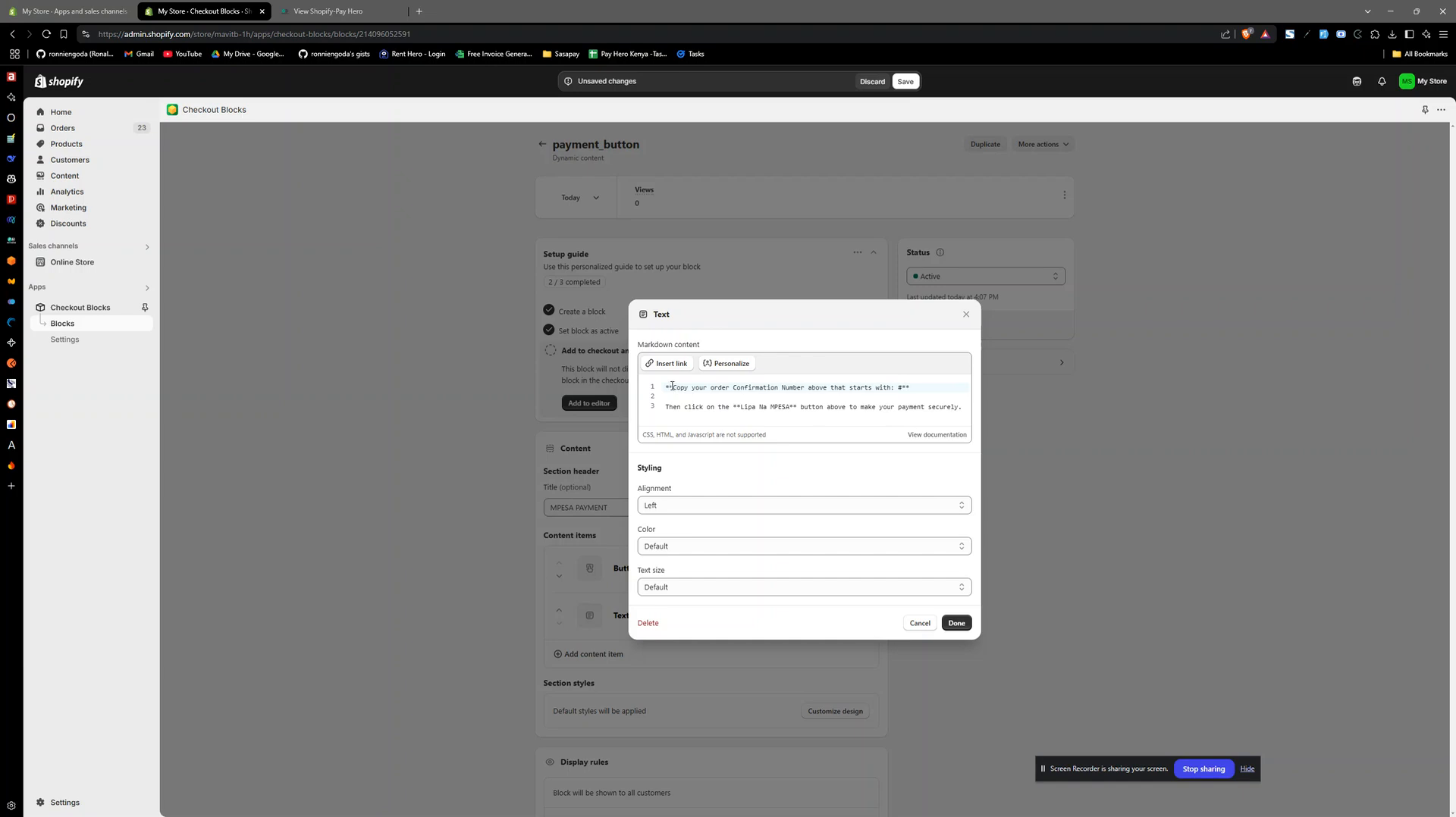
pyautogui.hotkey('ctrl', 'a')
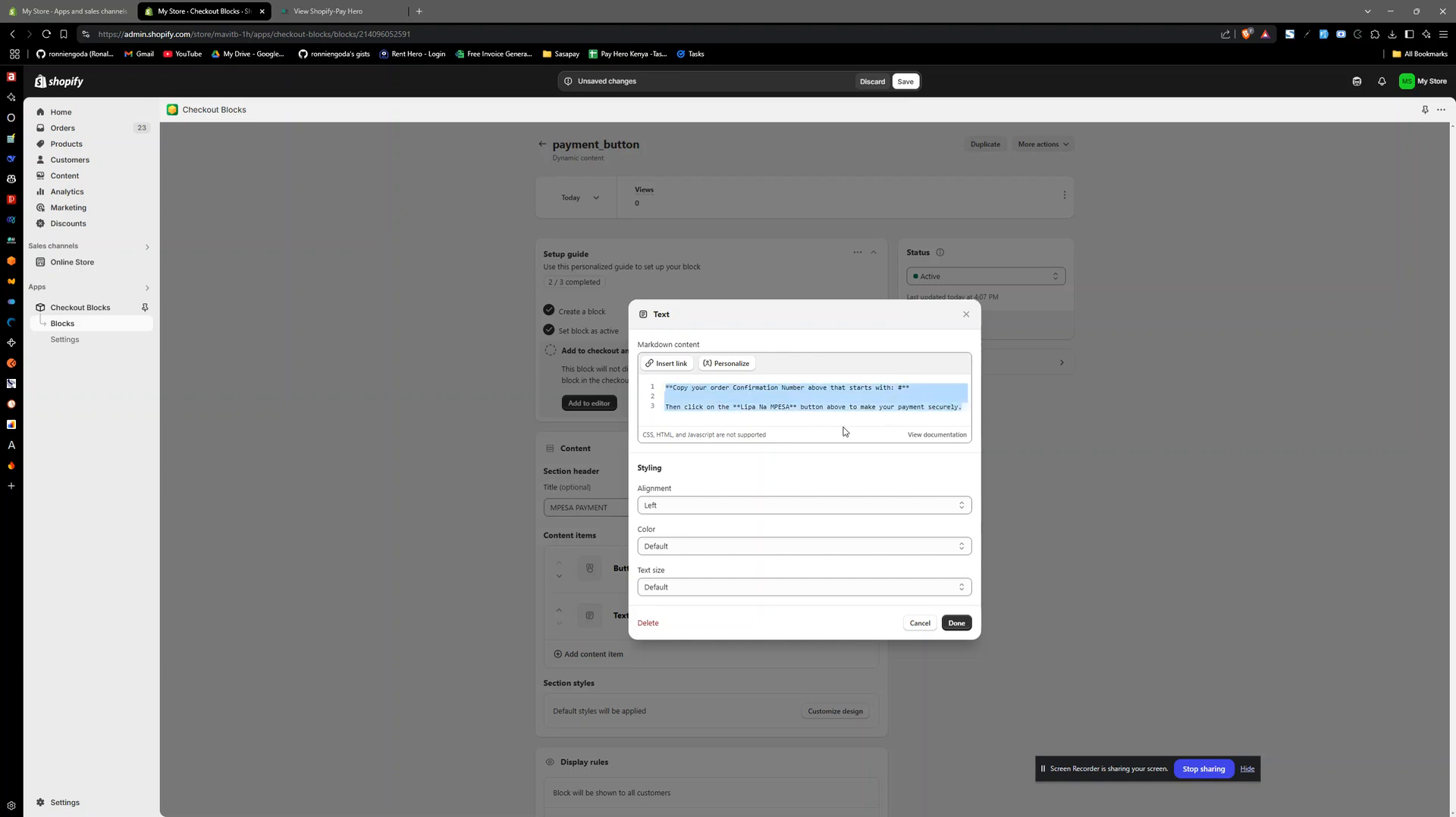
pyautogui.click(770, 406)
pyautogui.moveTo(665, 387); pyautogui.dragTo(962, 408)
pyautogui.click(780, 399)
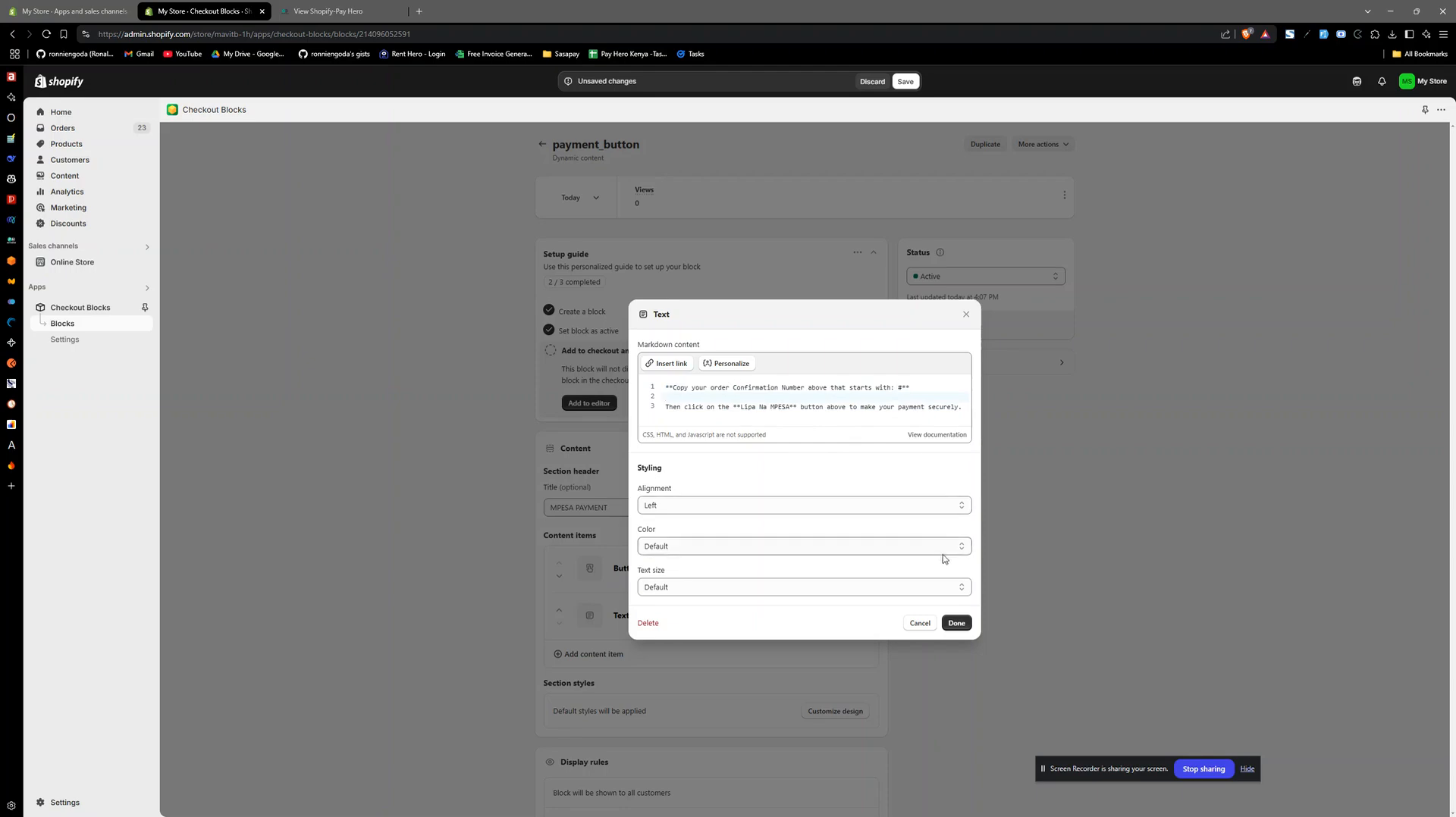
pyautogui.click(957, 624)
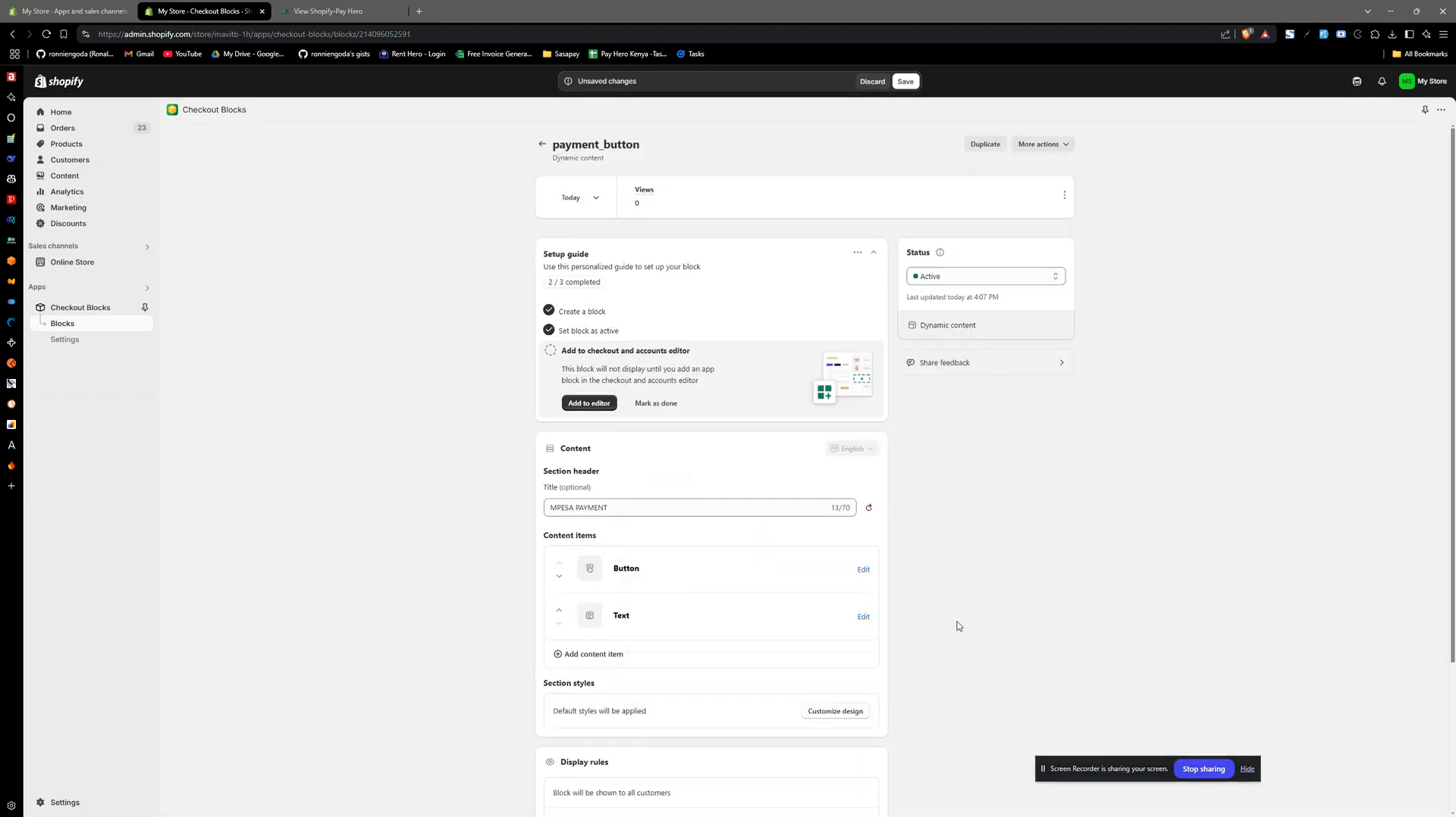
# - Save the payment_button block and review its display rules and app block ID
pyautogui.click(906, 82)
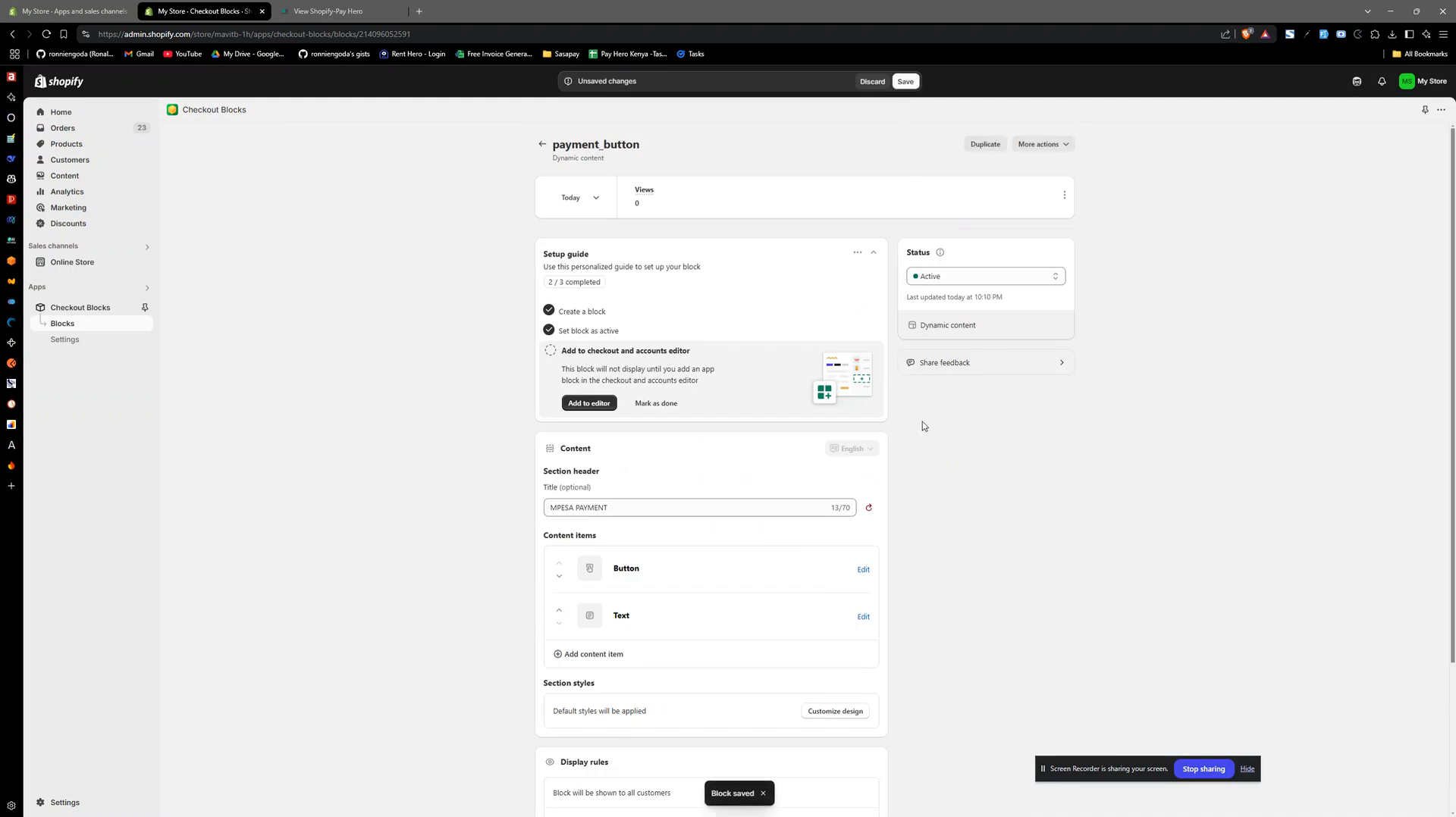
pyautogui.scroll(-3, 776, 593)
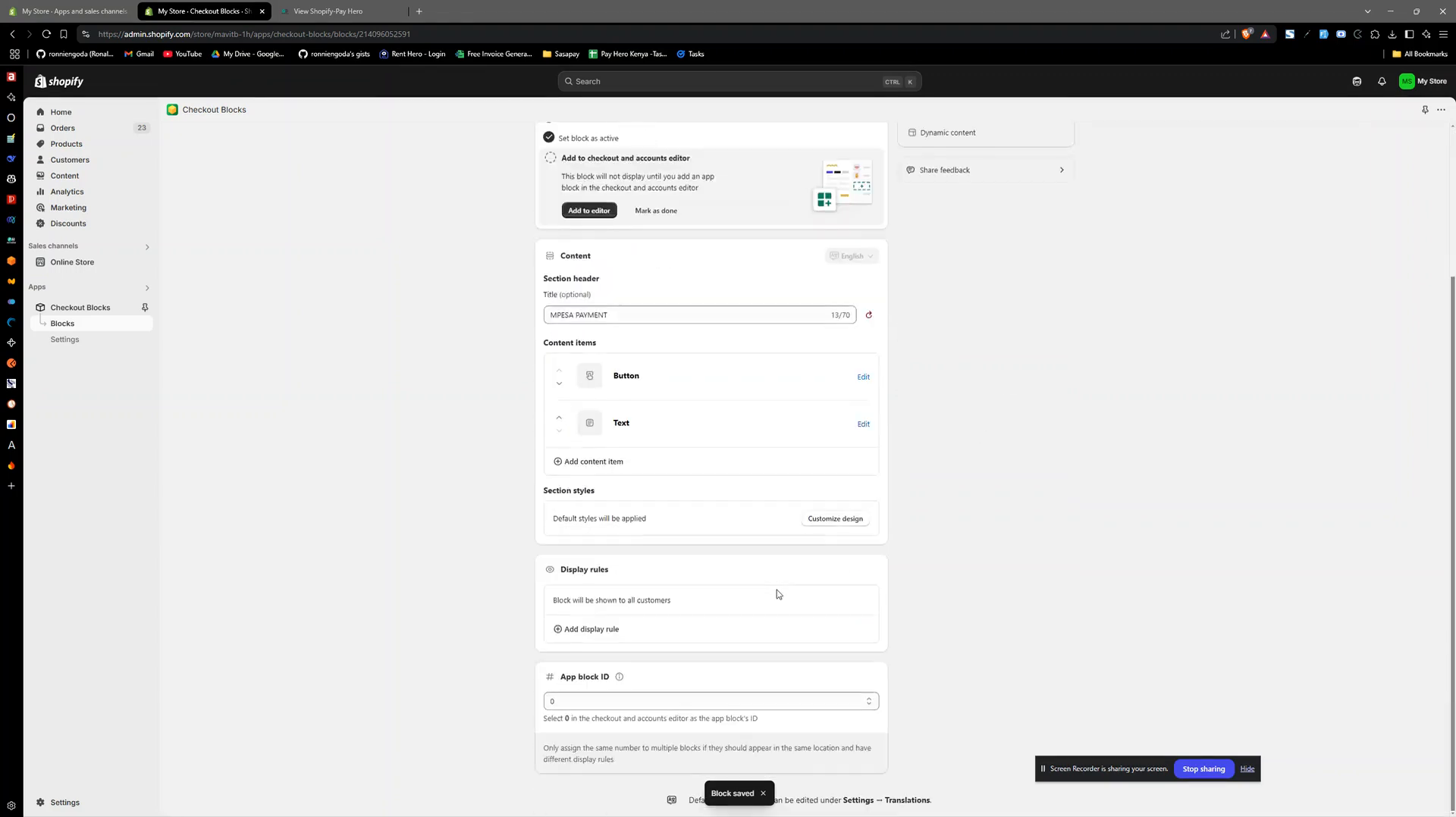
pyautogui.scroll(3, 776, 593)
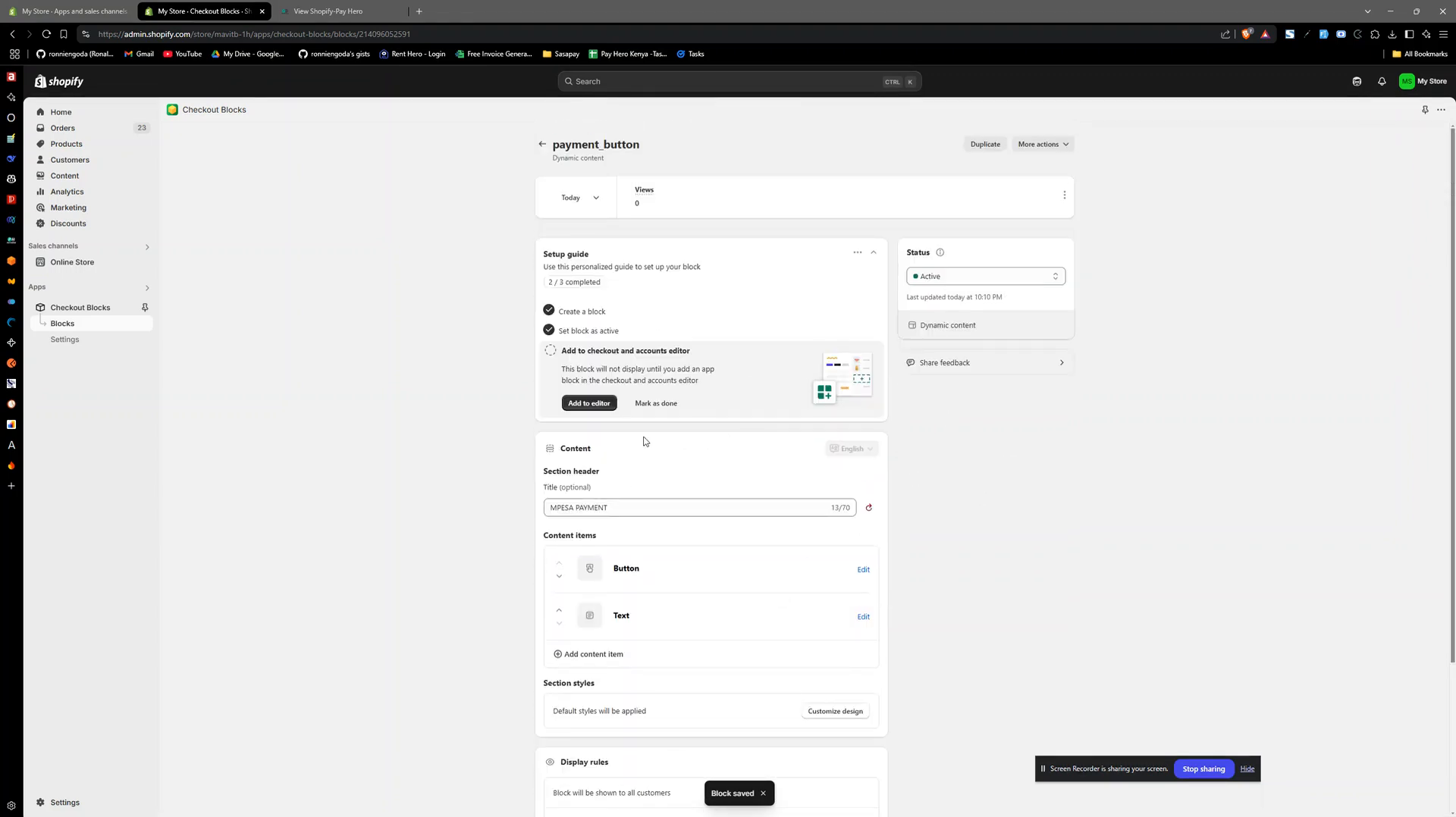
# - Start adding the block with app block ID 0 and open the checkout and accounts editor
pyautogui.click(592, 406)
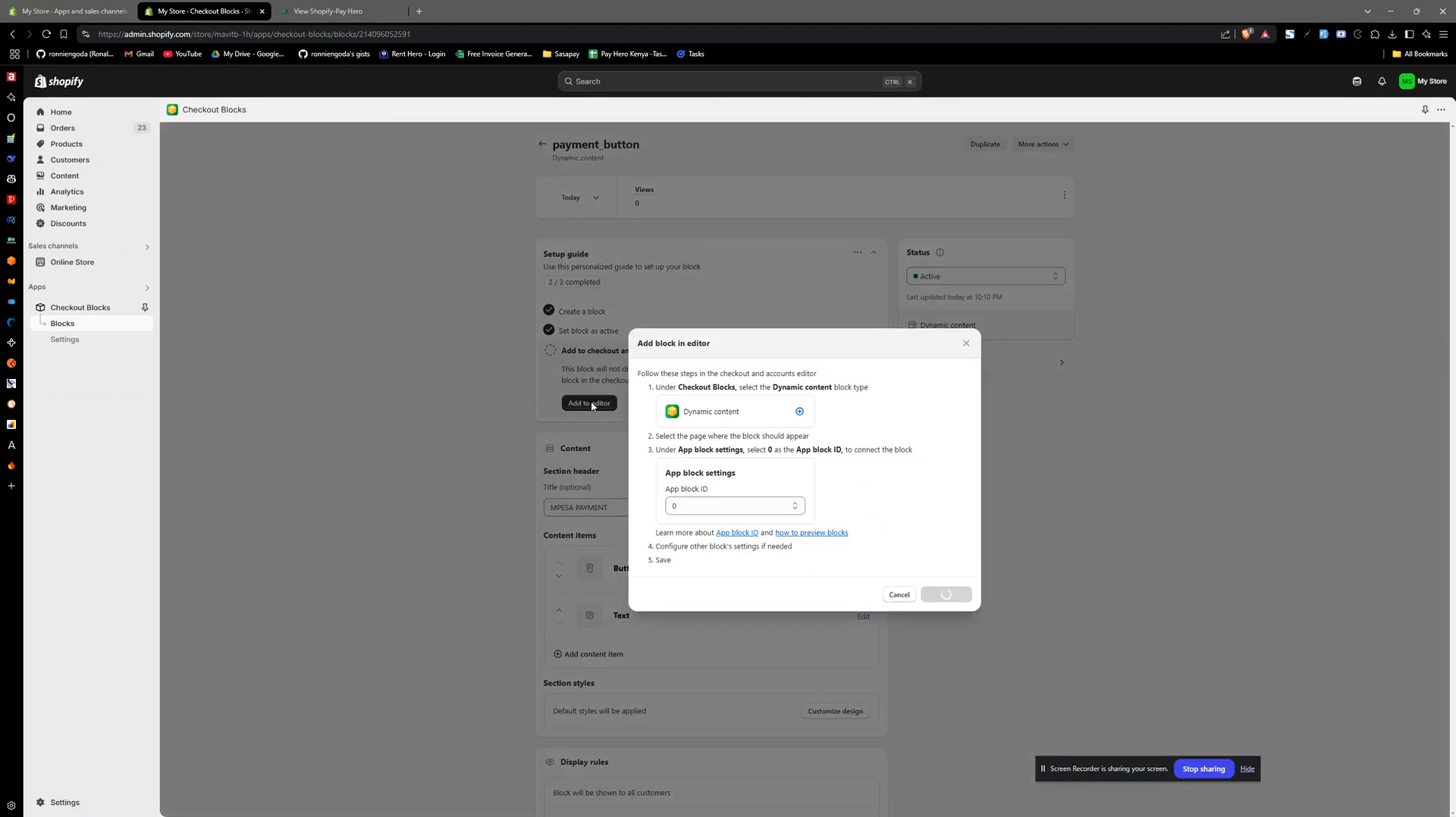
pyautogui.click(695, 506)
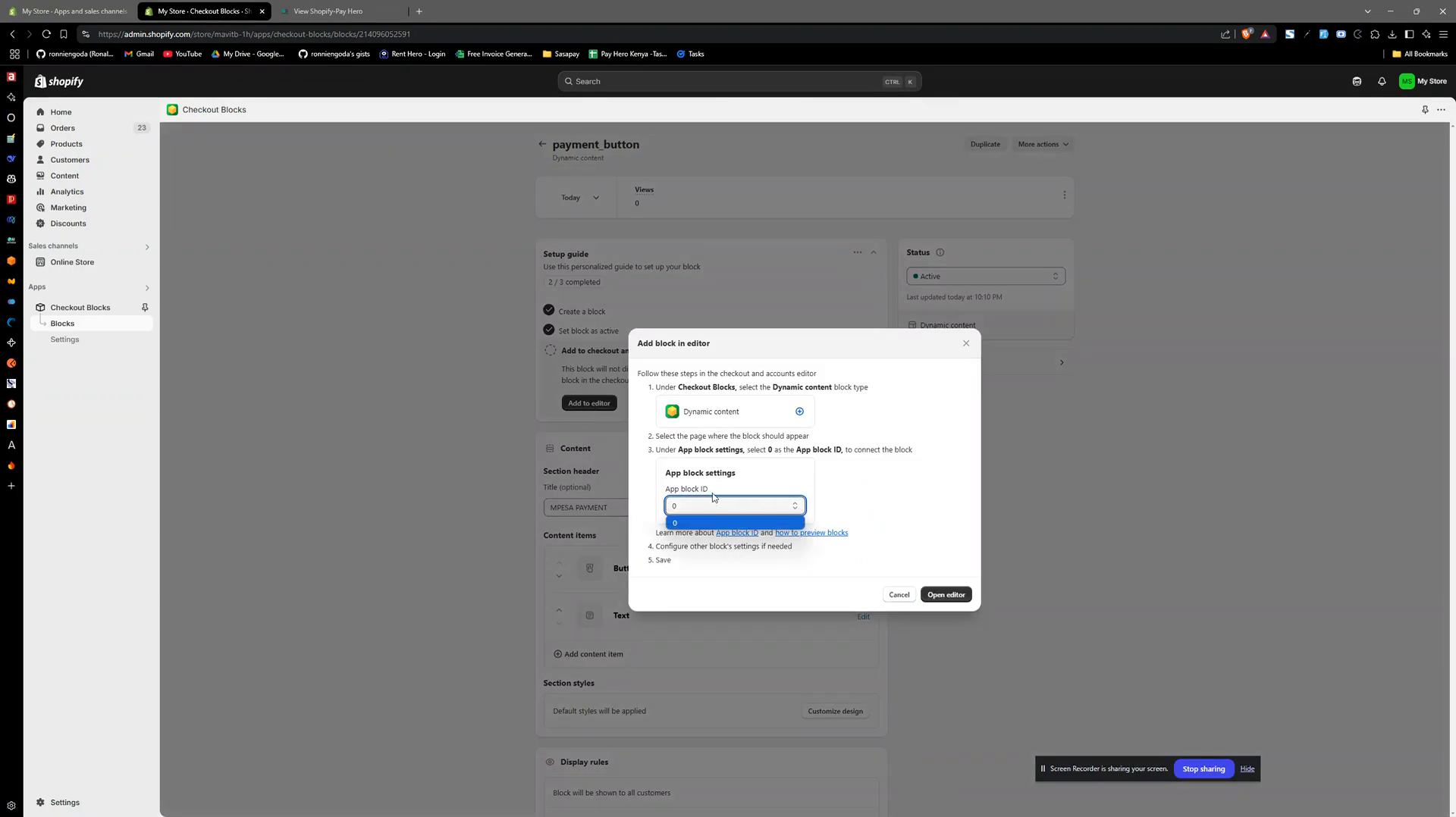
pyautogui.click(692, 511)
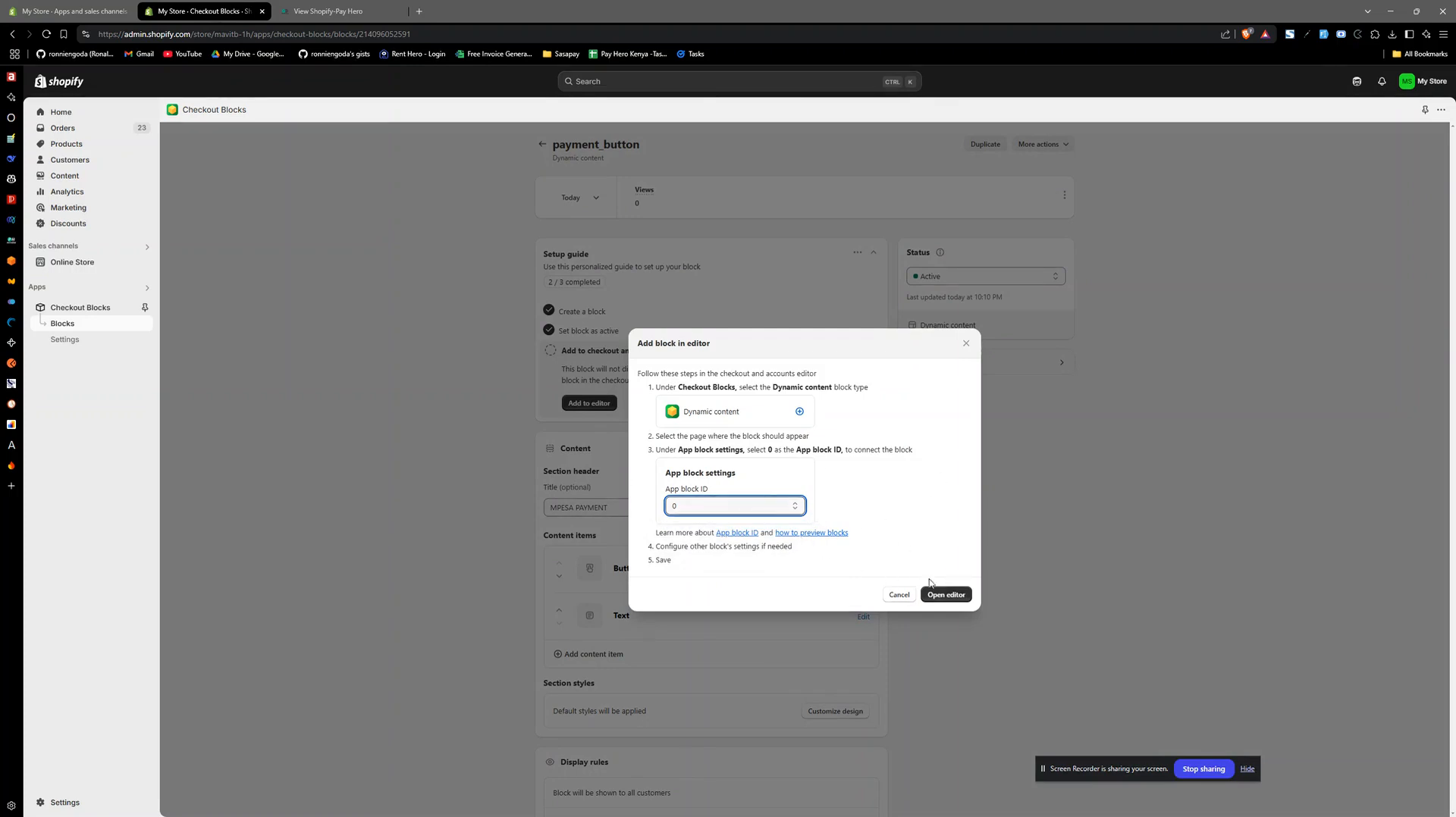
pyautogui.click(944, 595)
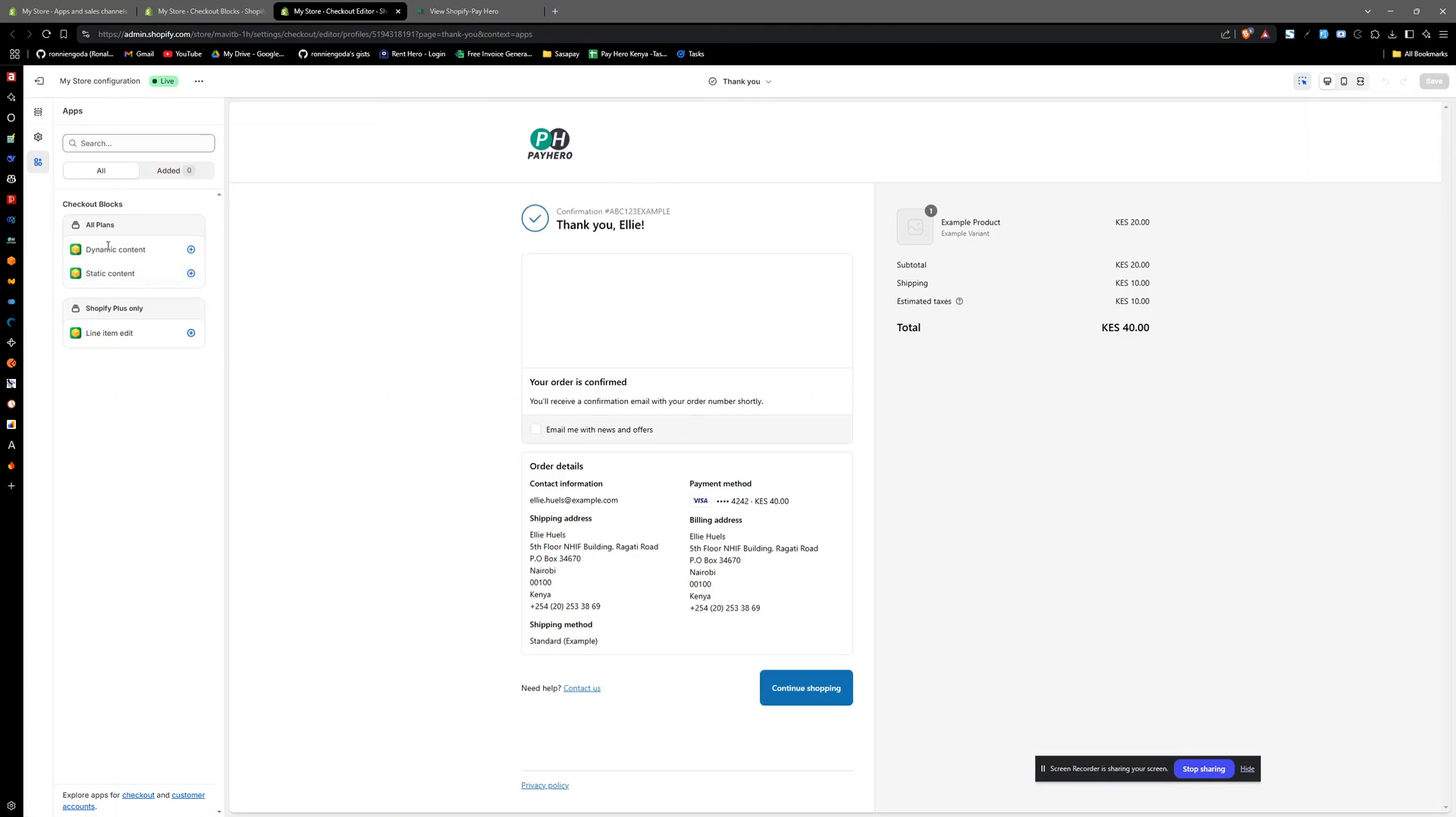
# - Add a Checkout Blocks Dynamic content block to the Thank you page and set its App block ID to 0
pyautogui.click(191, 250)
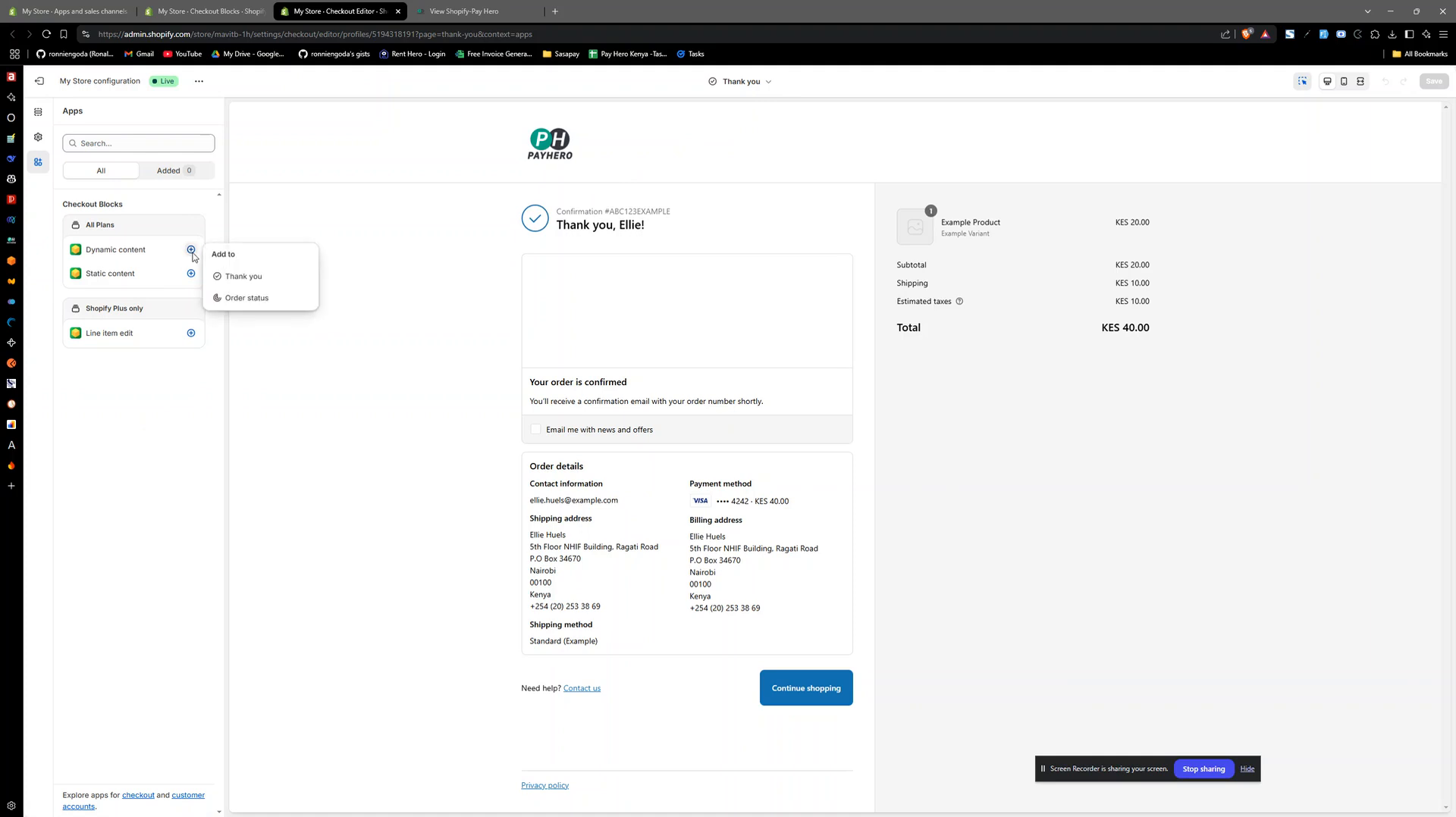
pyautogui.click(258, 281)
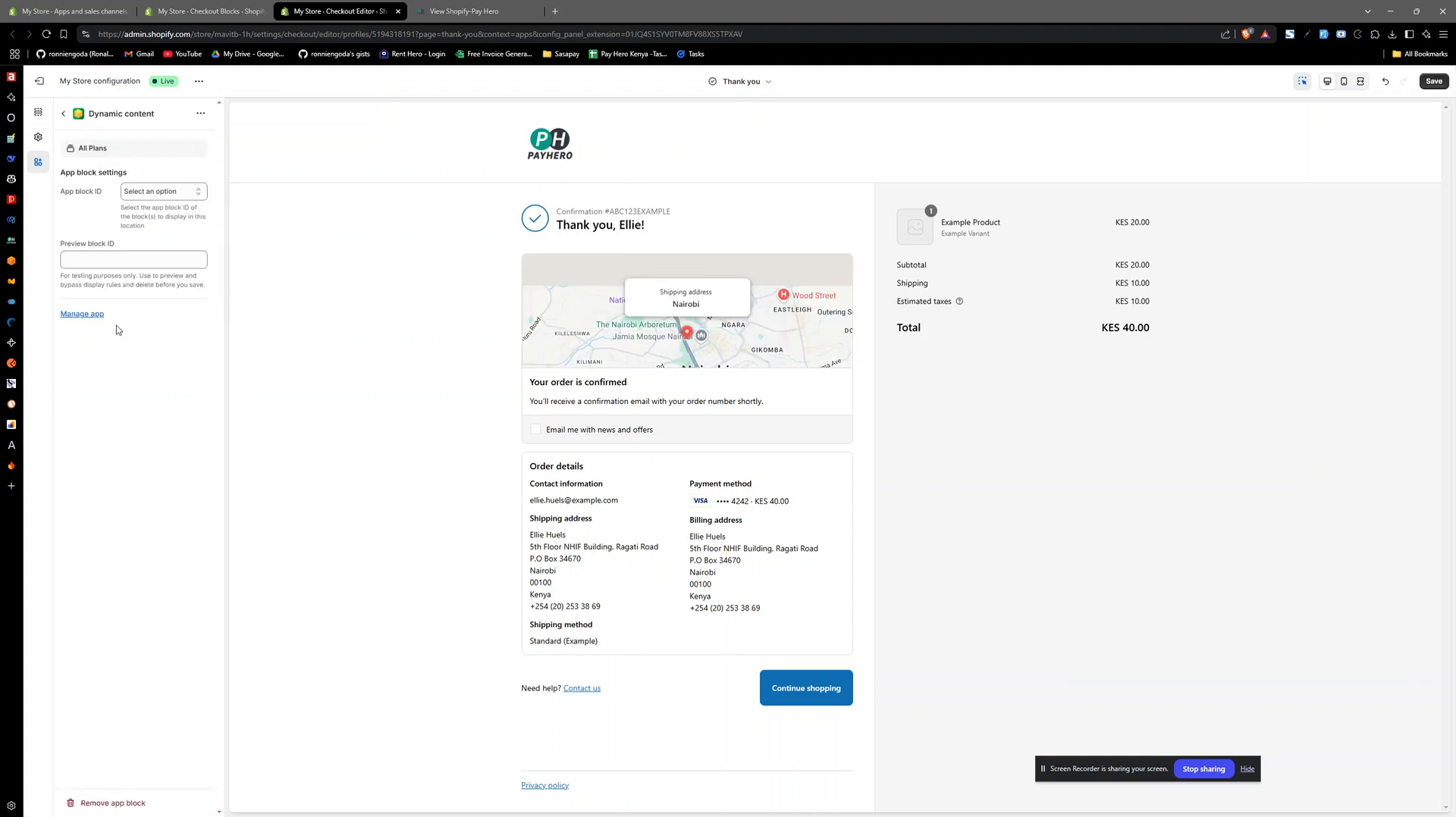
pyautogui.click(120, 262)
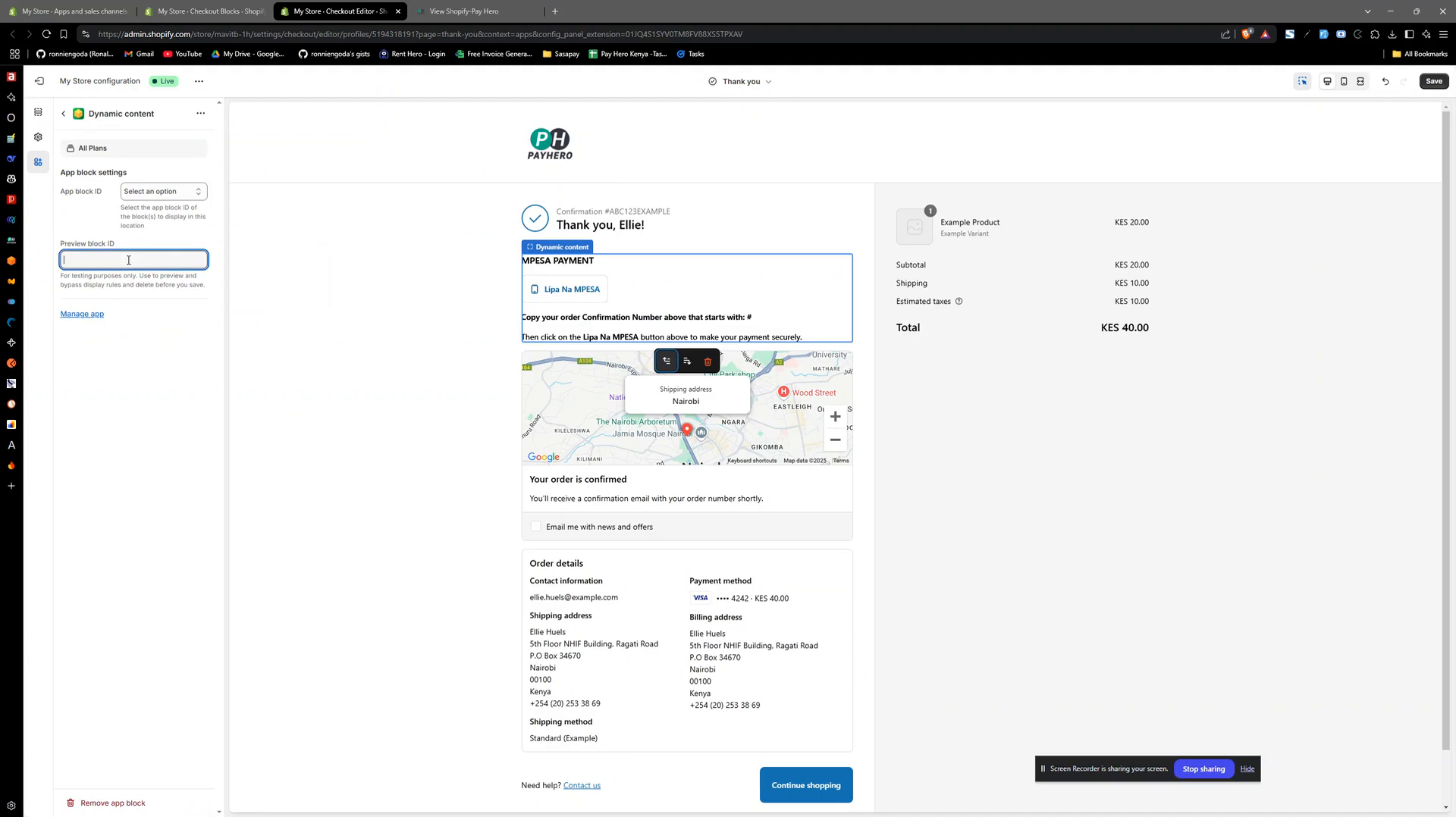
pyautogui.click(163, 191)
pyautogui.click(144, 219)
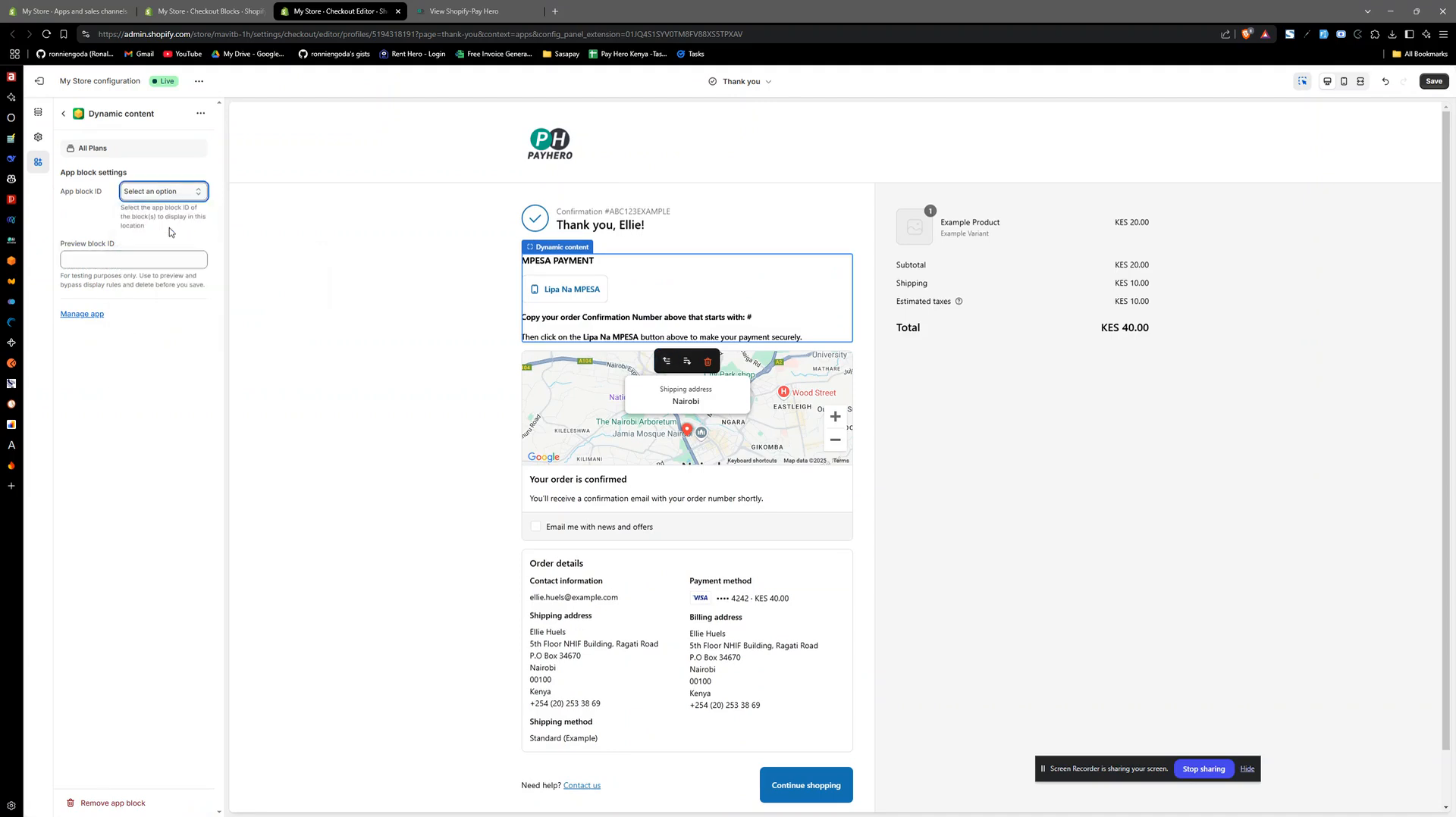
pyautogui.click(125, 444)
# - Compare the block's Text item with the payment instructions and order confirmation number in the Thank you page preview
pyautogui.click(201, 11)
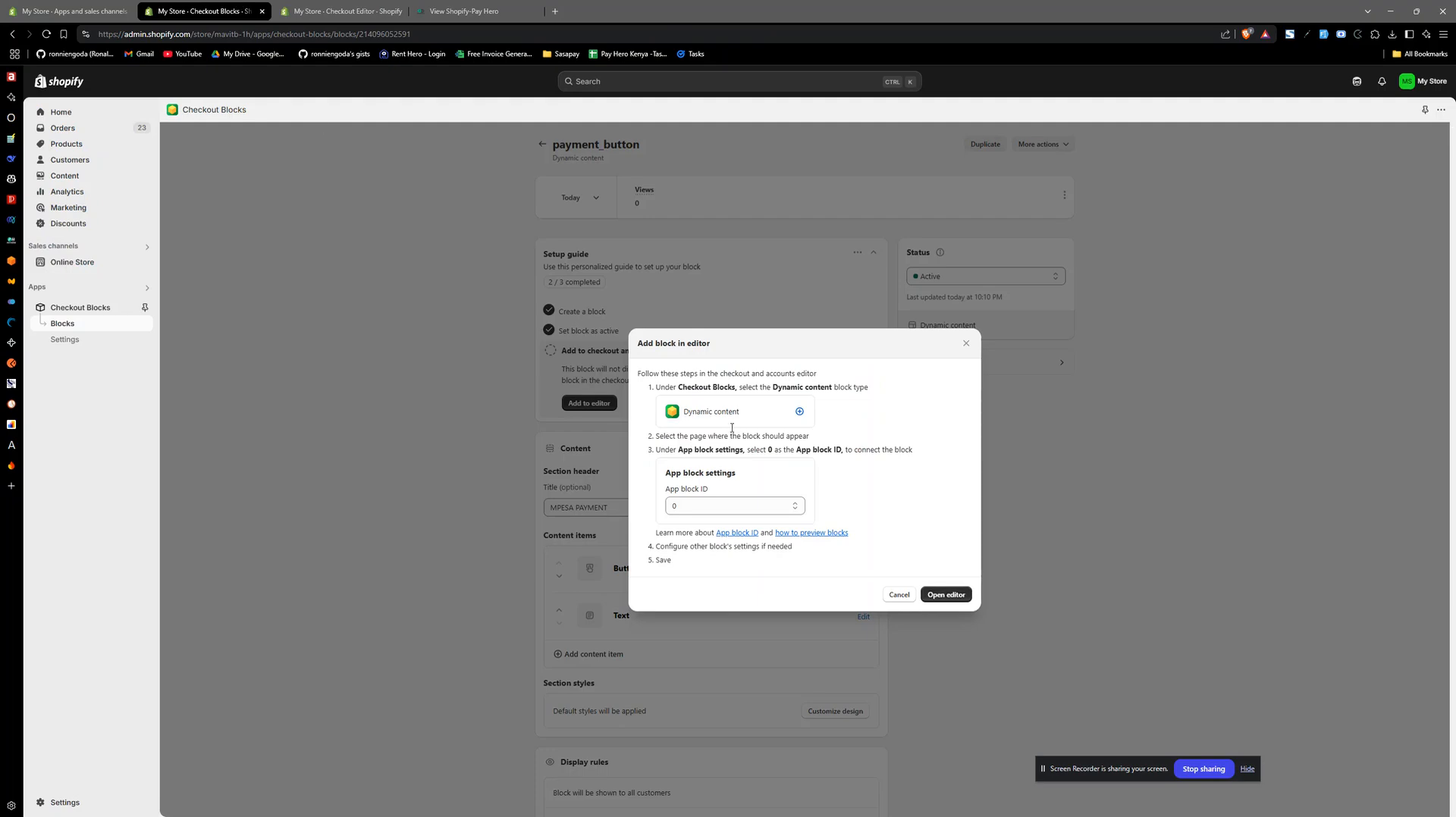
pyautogui.click(966, 343)
pyautogui.click(865, 618)
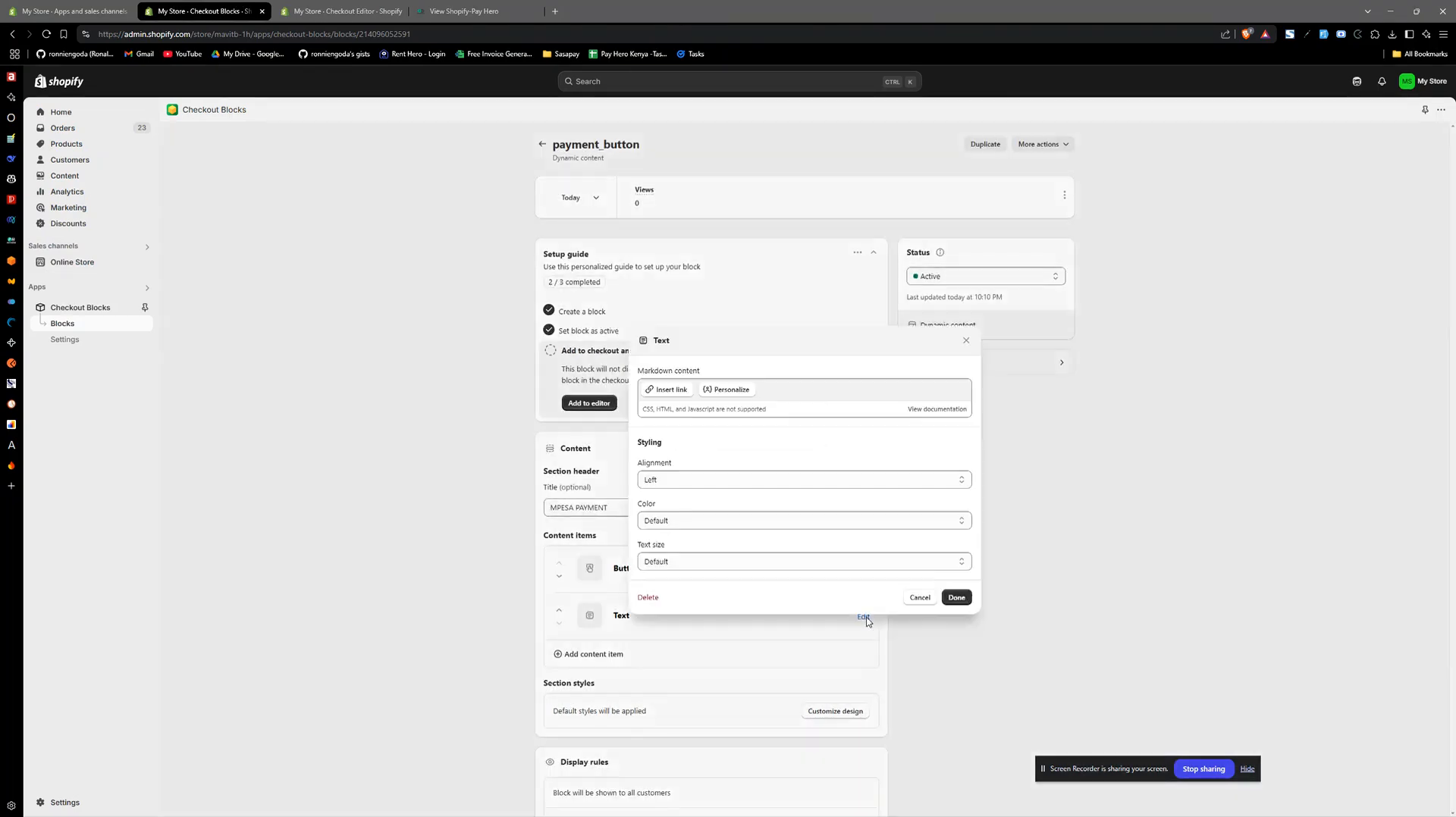
pyautogui.click(339, 12)
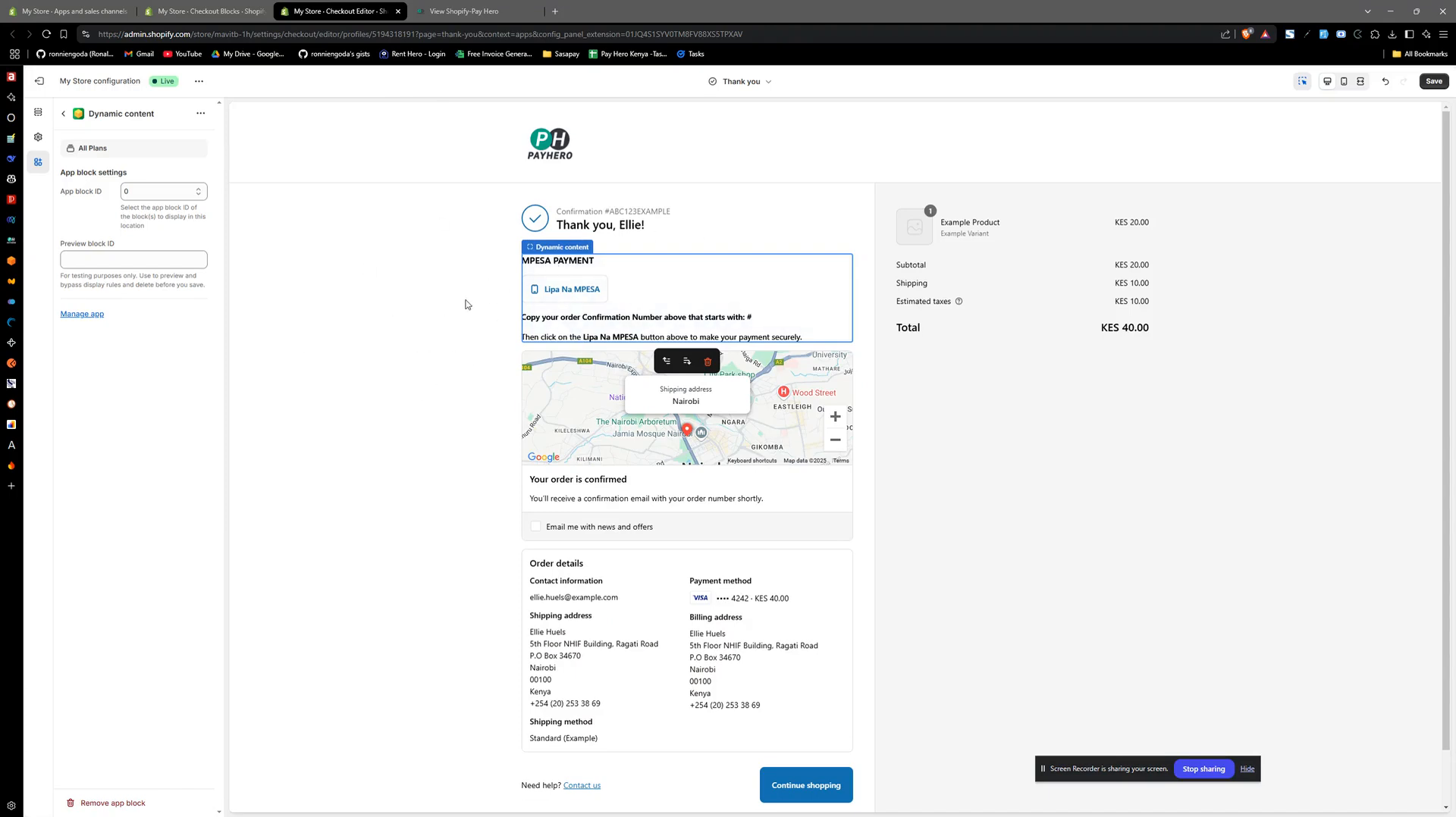
pyautogui.doubleClick(643, 211)
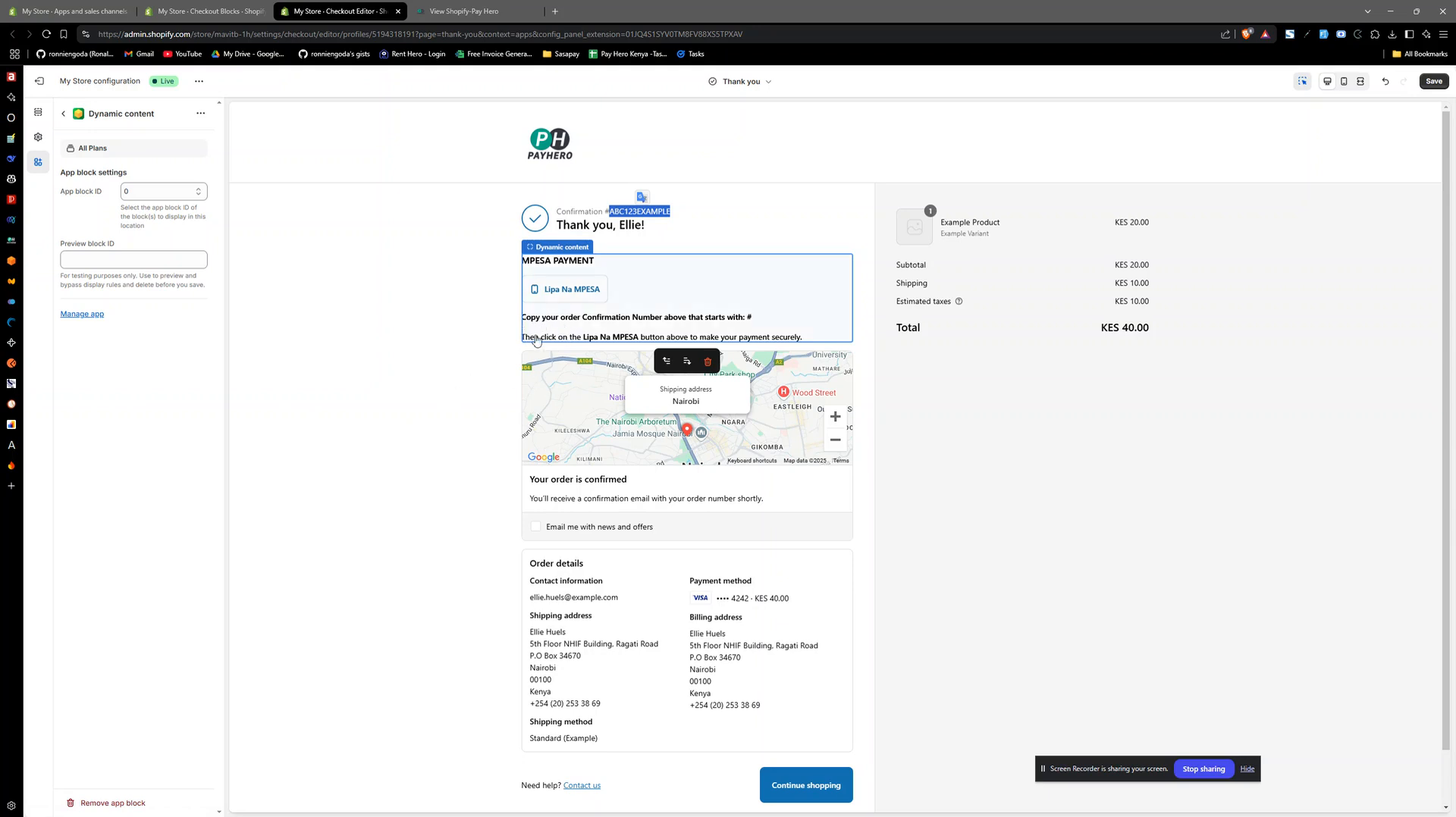
pyautogui.click(381, 402)
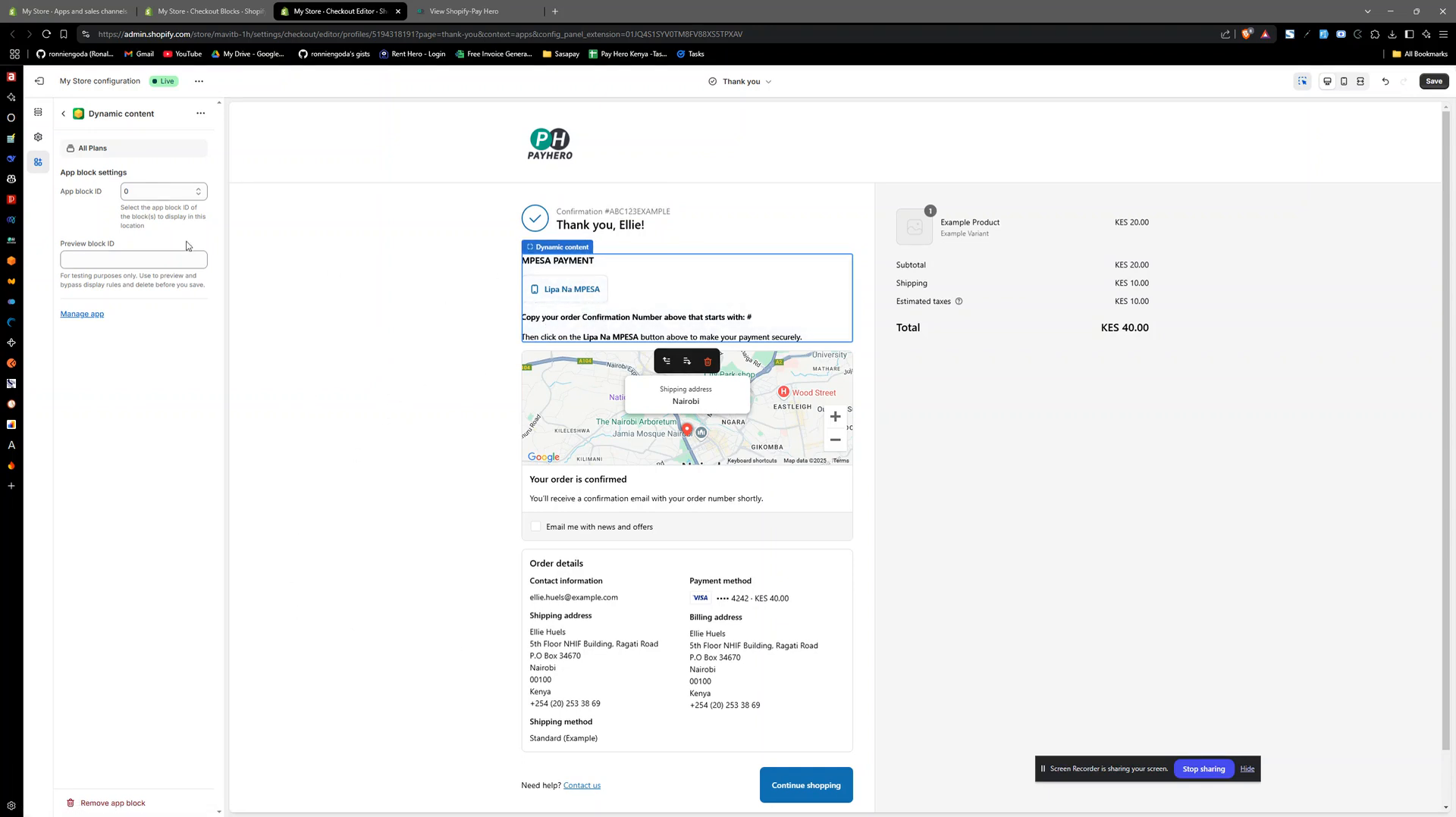
# - Keep App block ID 0, save the checkout configuration, and close the editor and the Text item settings
pyautogui.click(173, 196)
pyautogui.click(153, 225)
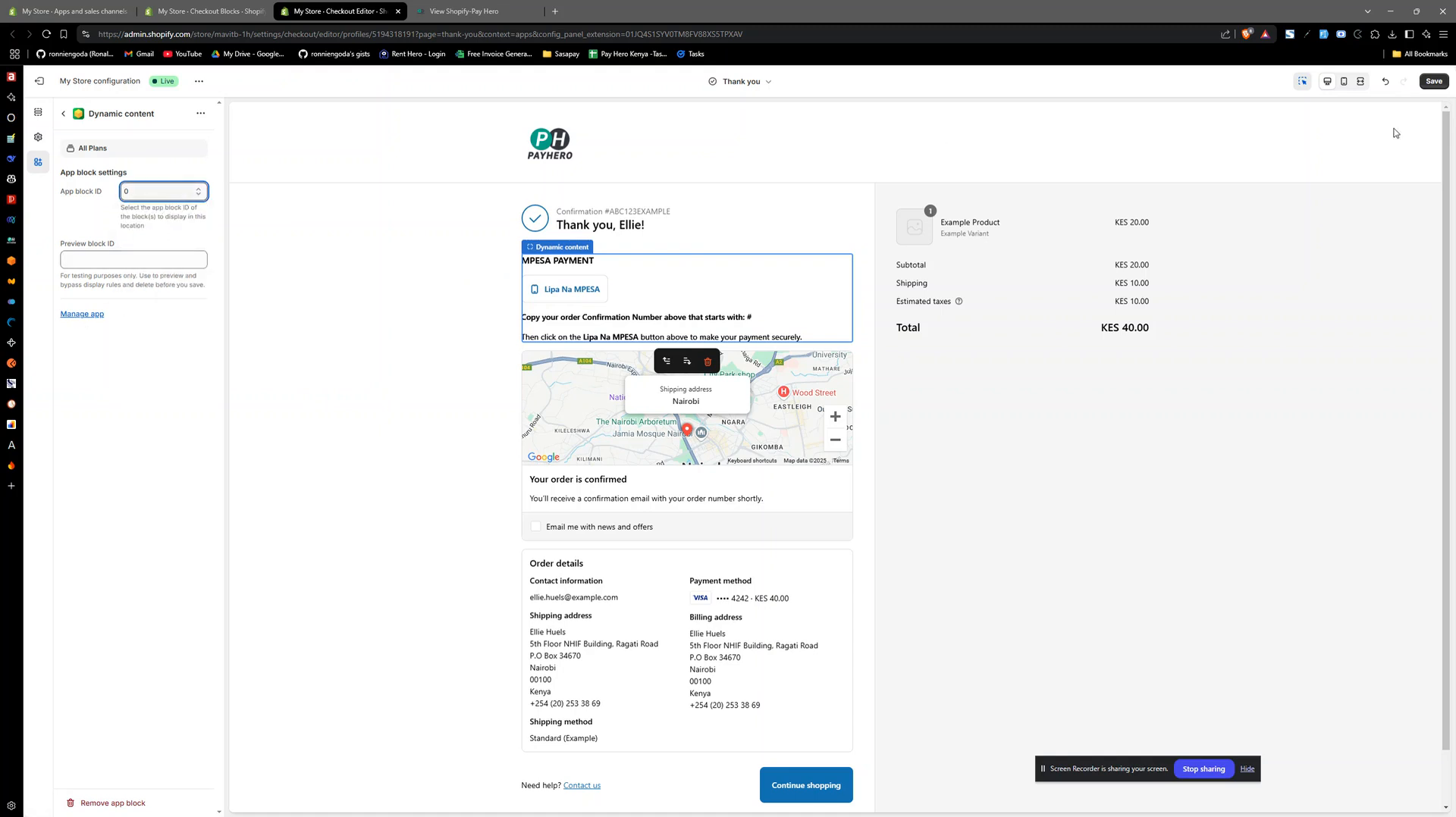
pyautogui.click(1434, 83)
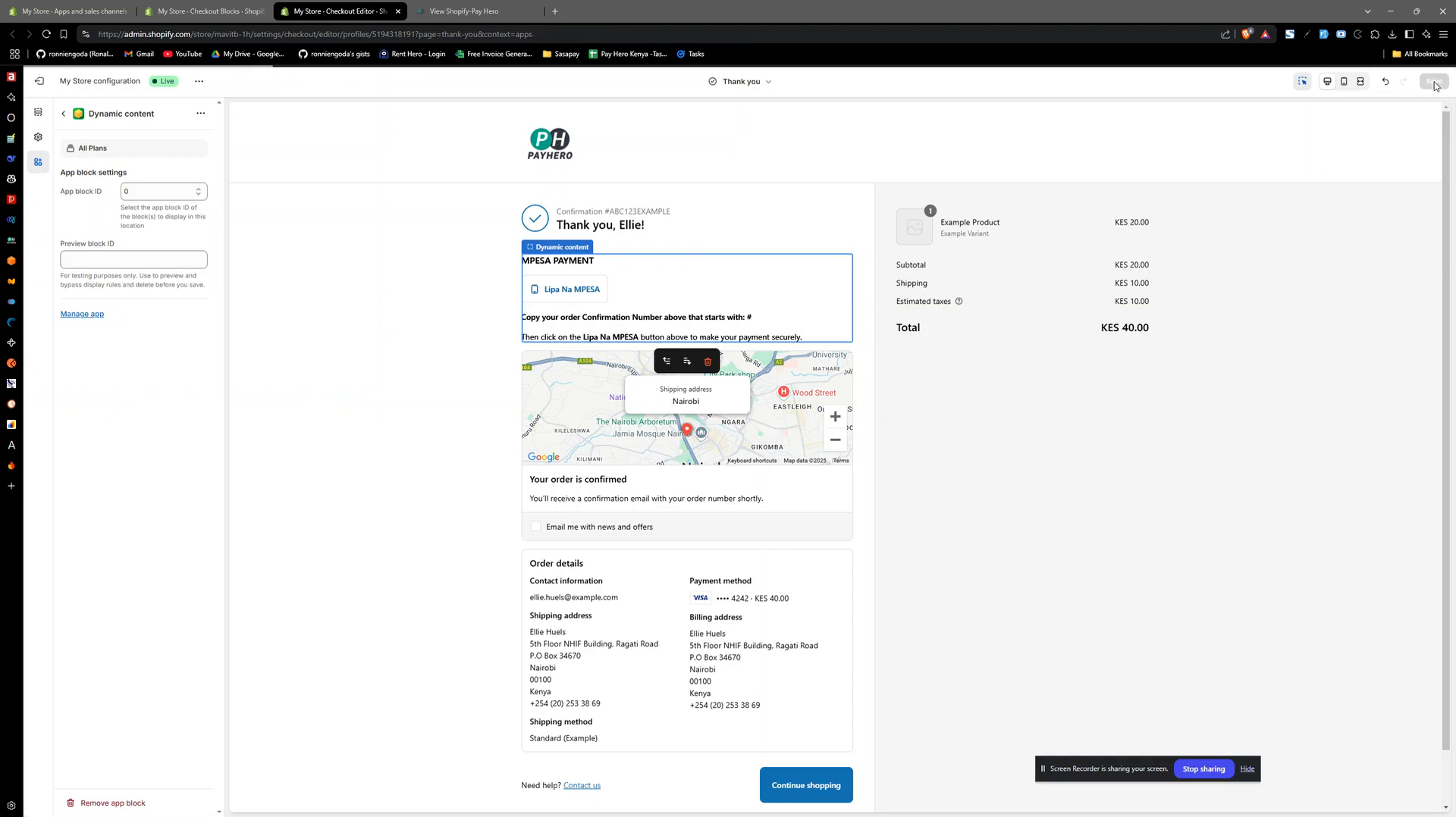
pyautogui.click(397, 12)
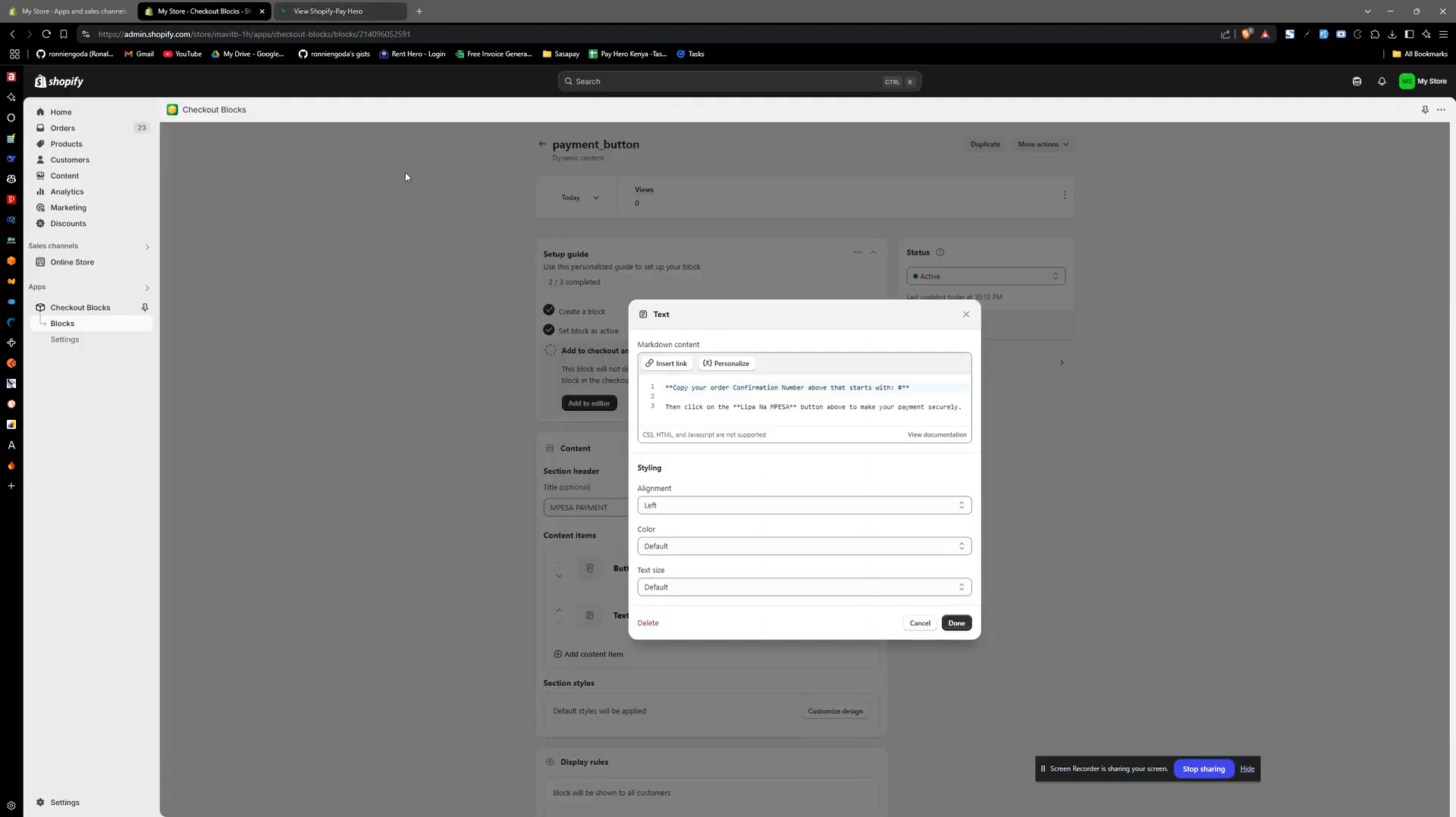
pyautogui.click(924, 626)
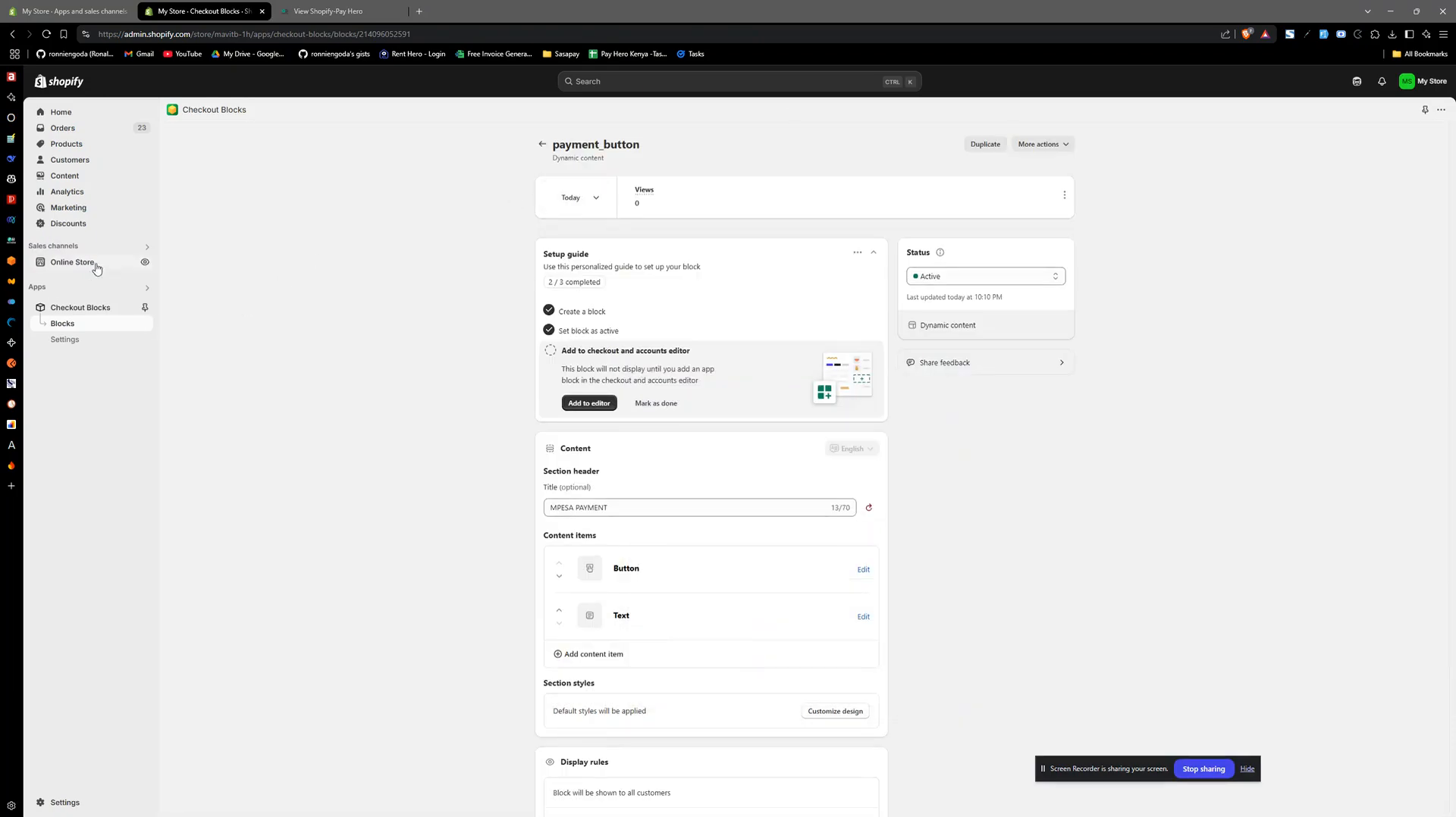
# - View the online store and start a direct purchase of the Benz For Life product
pyautogui.click(144, 263)
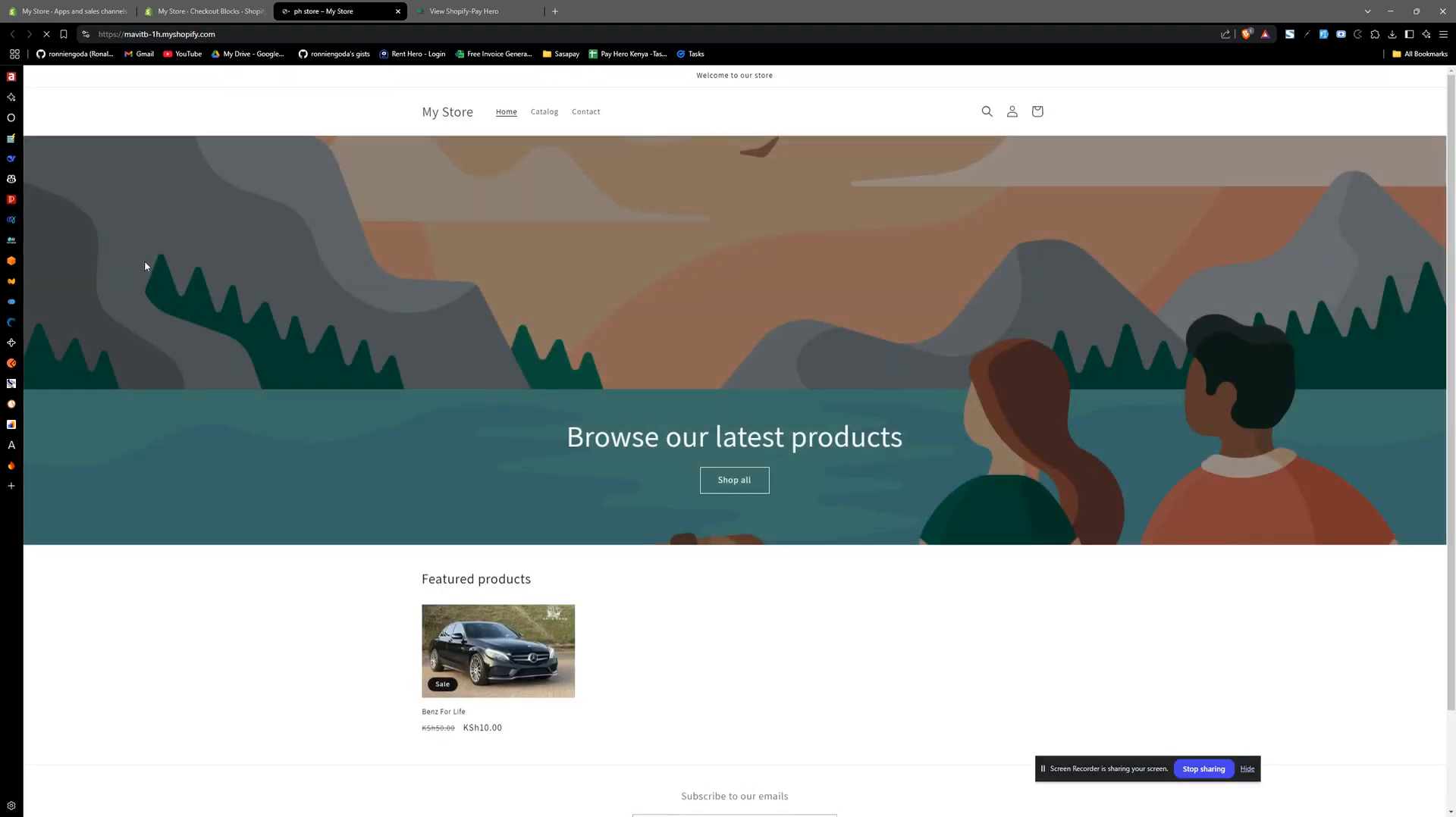
pyautogui.click(521, 674)
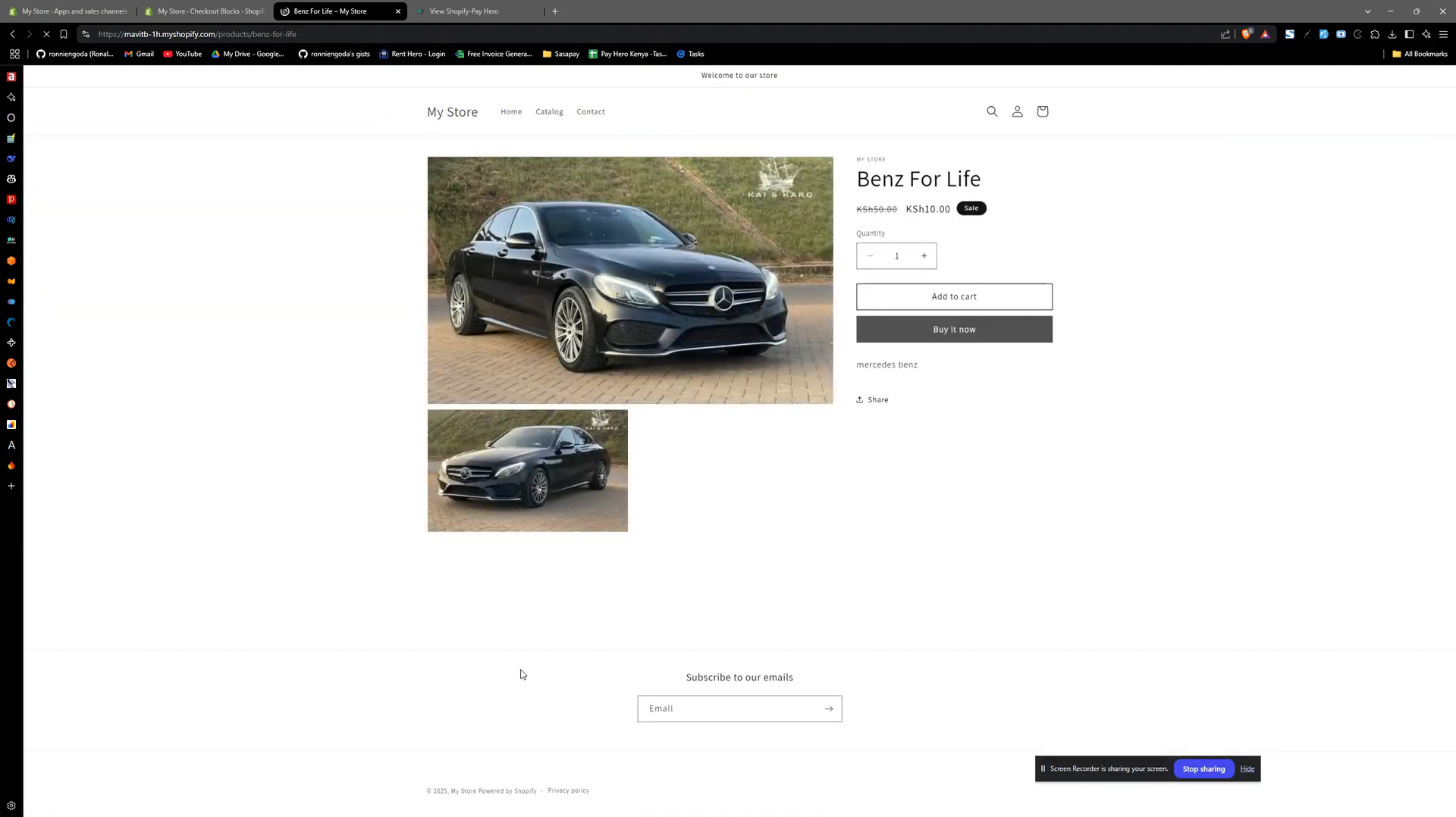
pyautogui.click(975, 330)
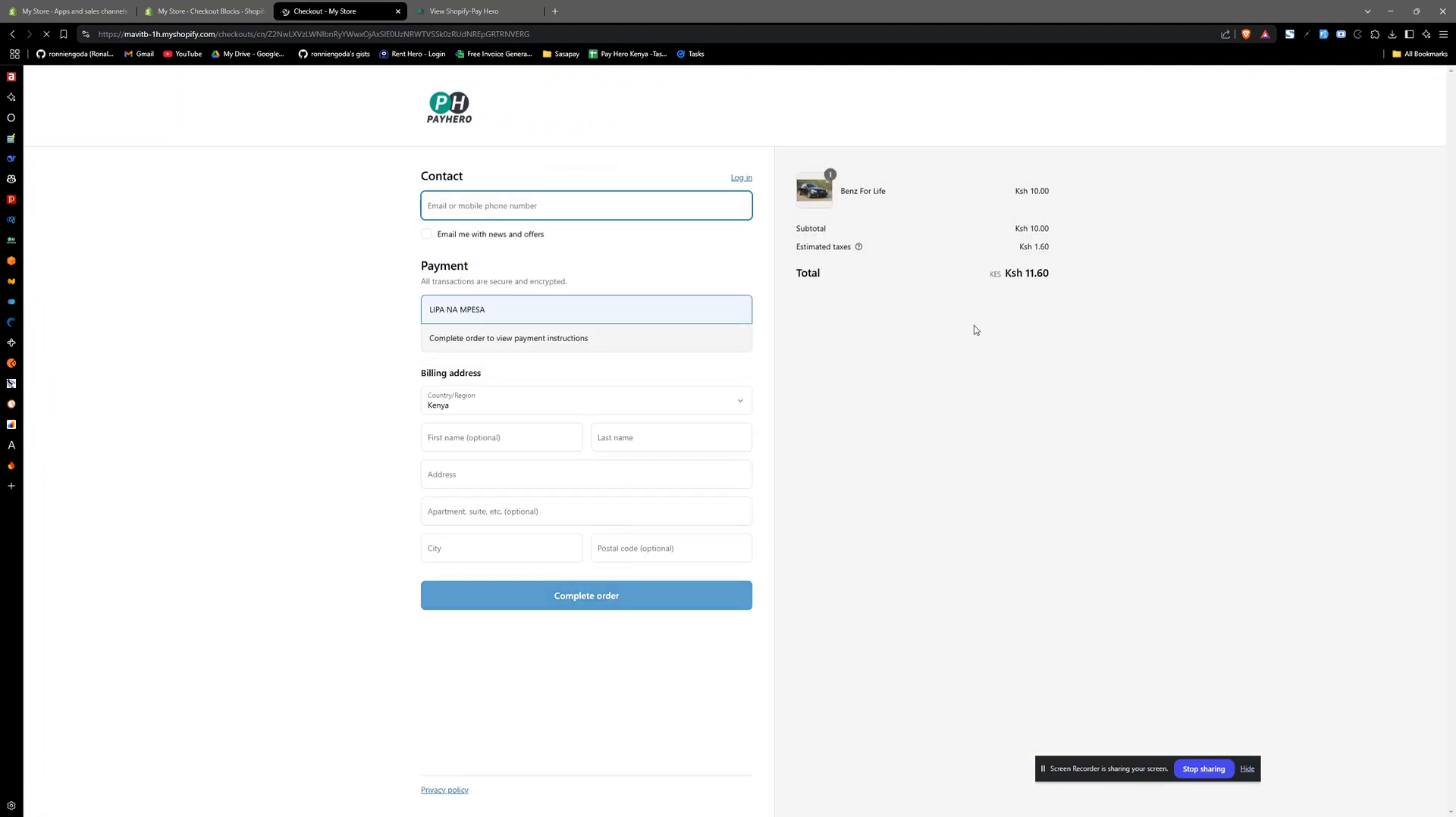
# - Fill in the customer's contact e-mail and first name at checkout
pyautogui.click(484, 204)
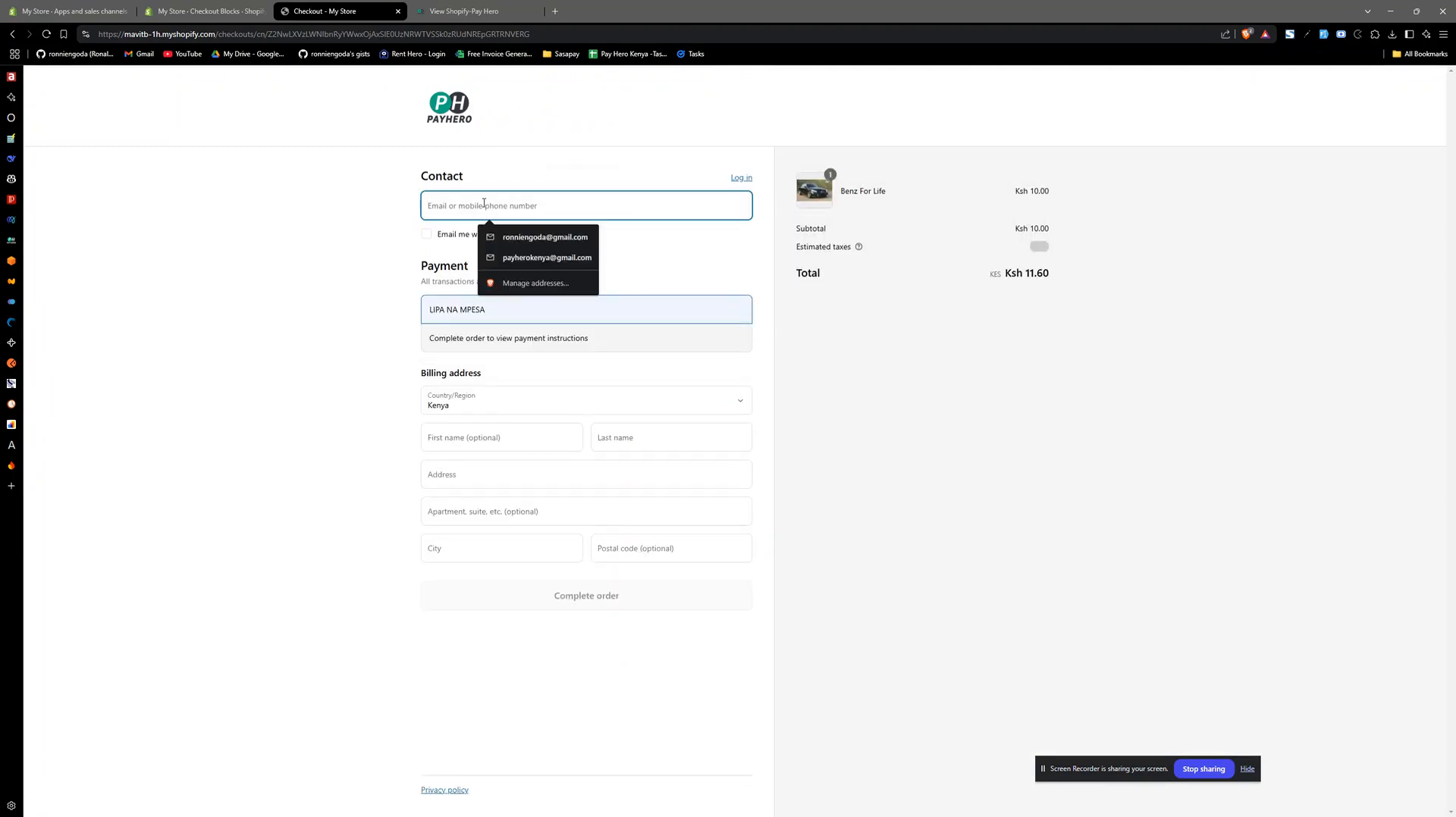
pyautogui.click(523, 237)
pyautogui.click(481, 437)
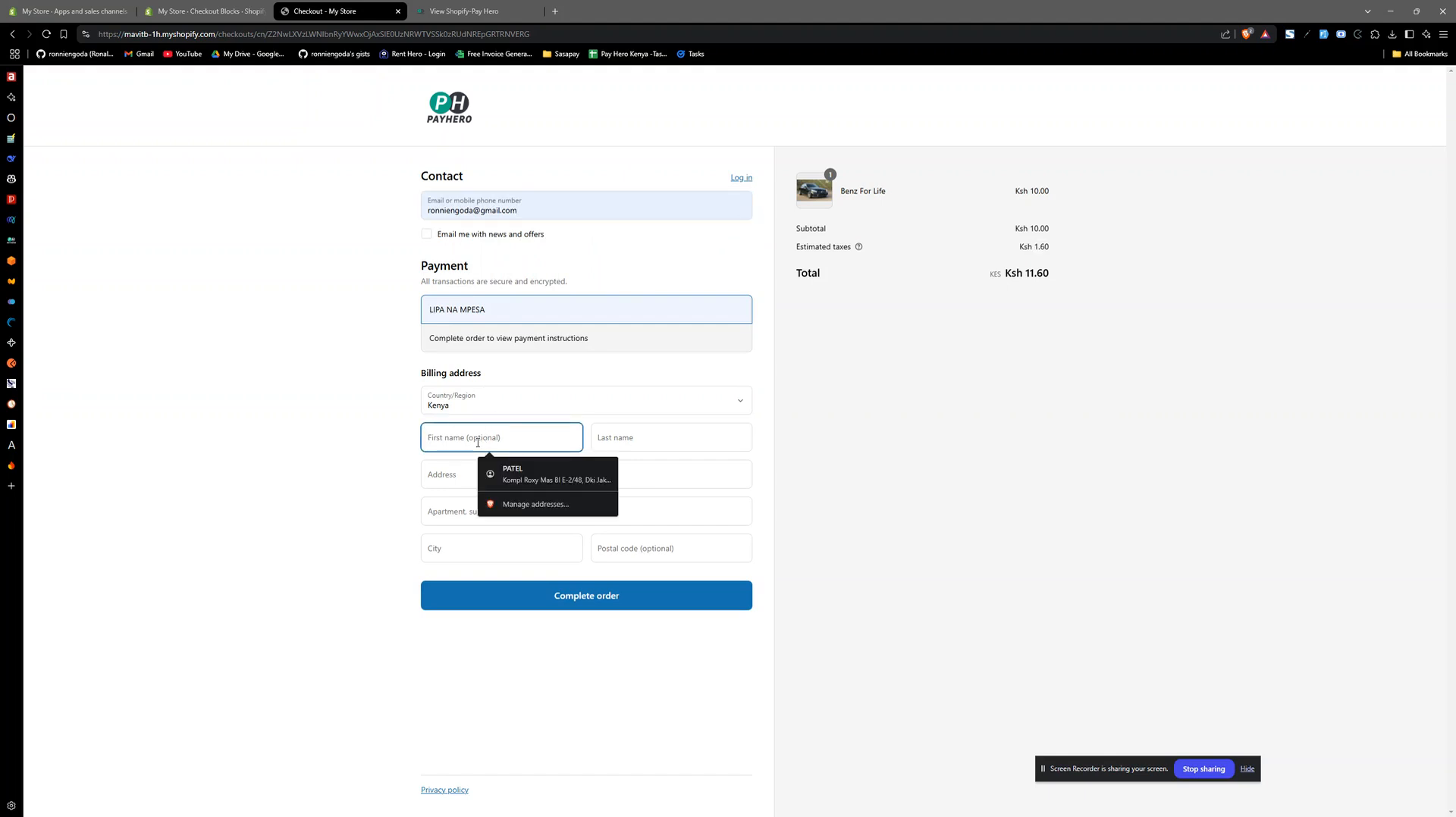
pyautogui.write('J')
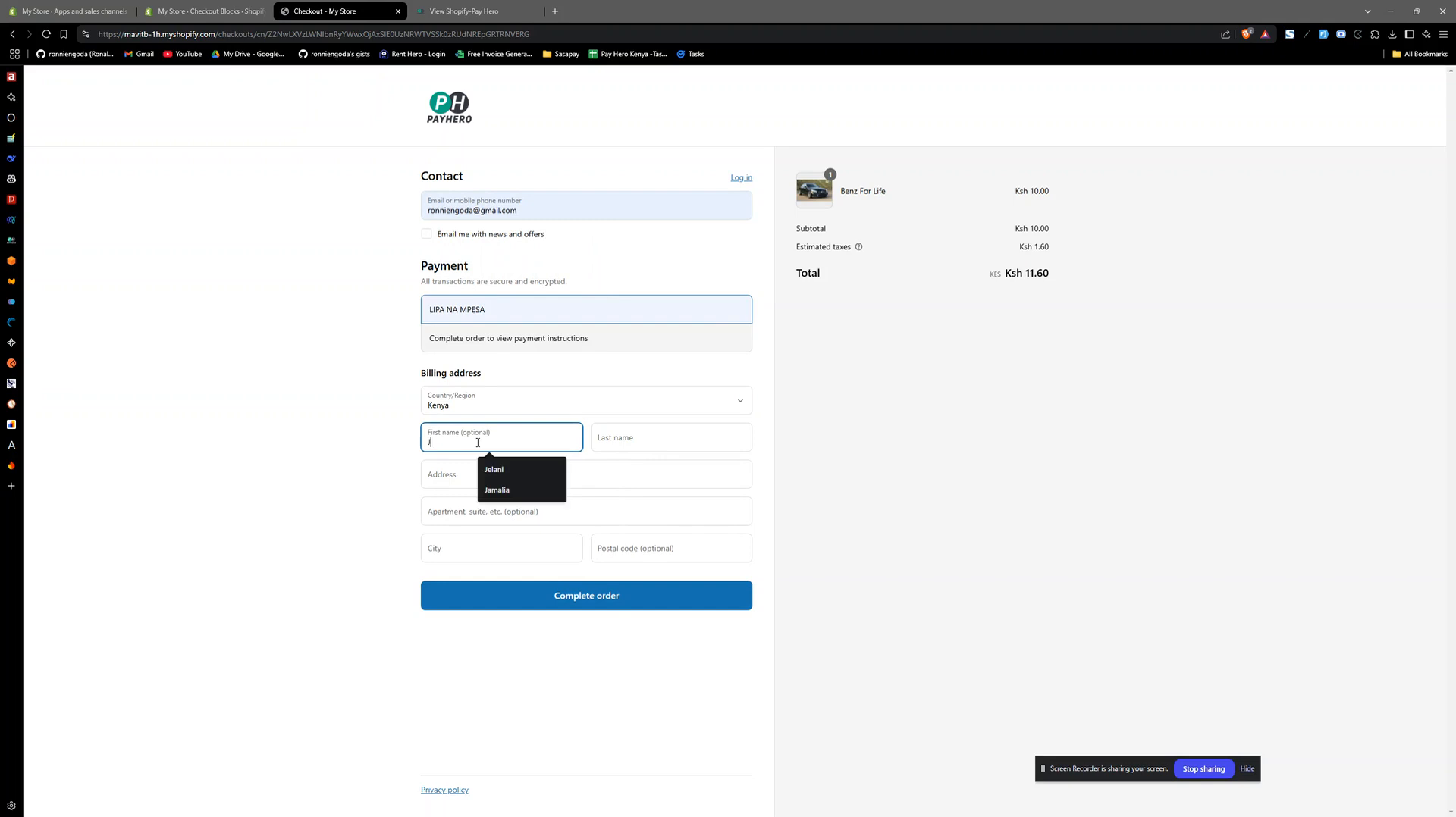
pyautogui.write('ohn')
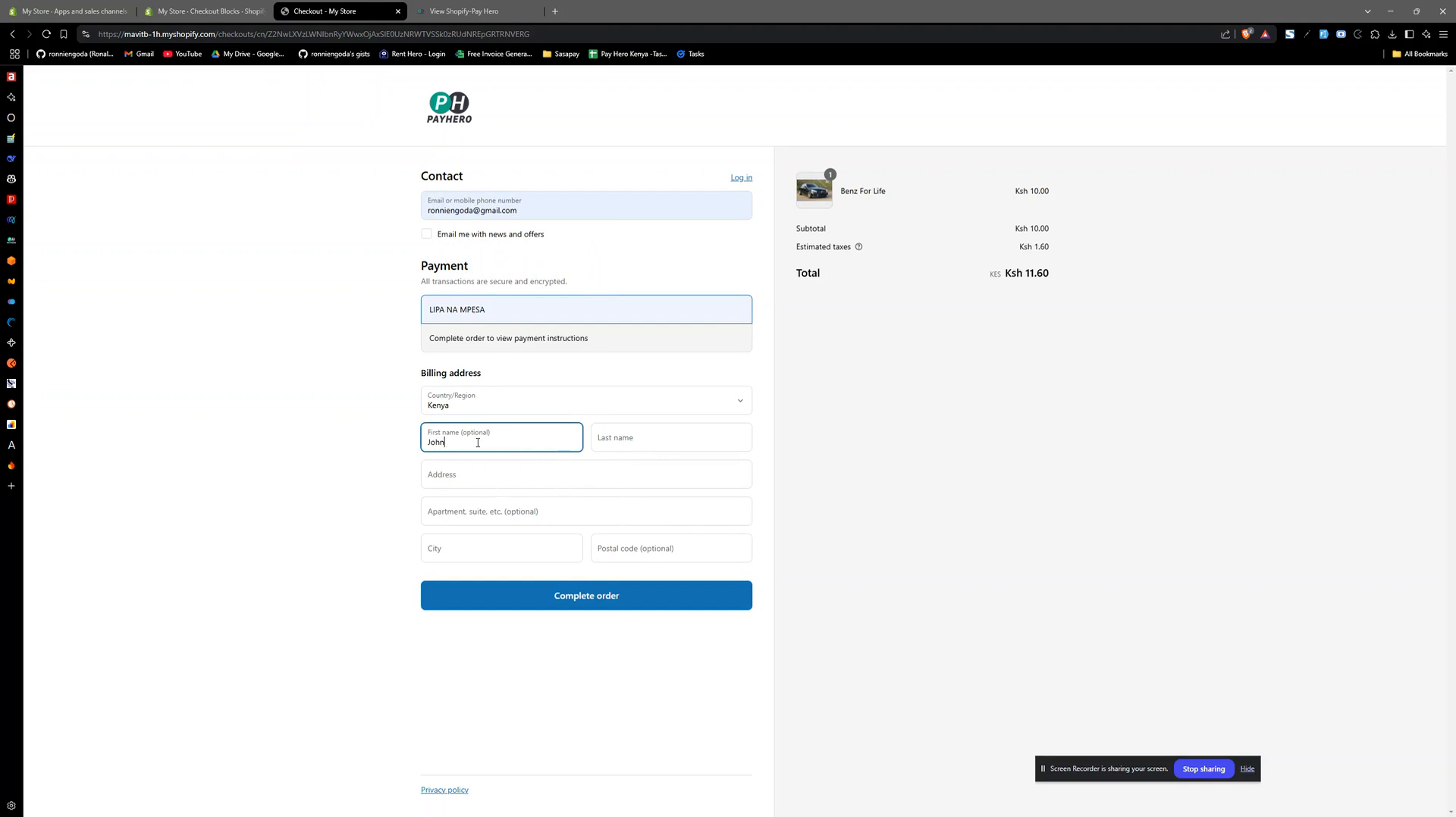
# - Check the LIPA NA MPESA payment option and its note about viewing the payment instructions
pyautogui.click(523, 311)
pyautogui.moveTo(427, 341); pyautogui.dragTo(621, 338)
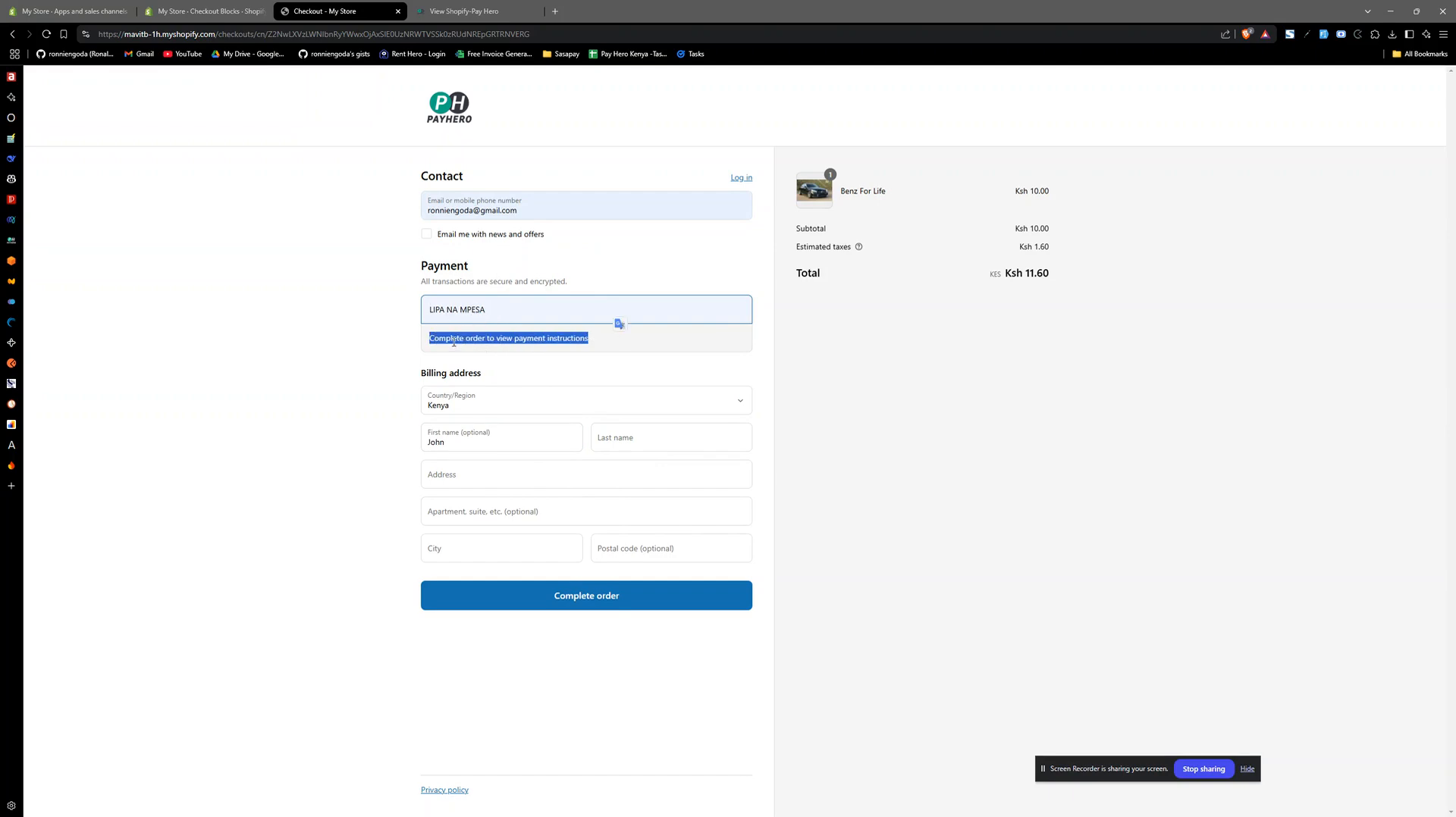
pyautogui.doubleClick(454, 340)
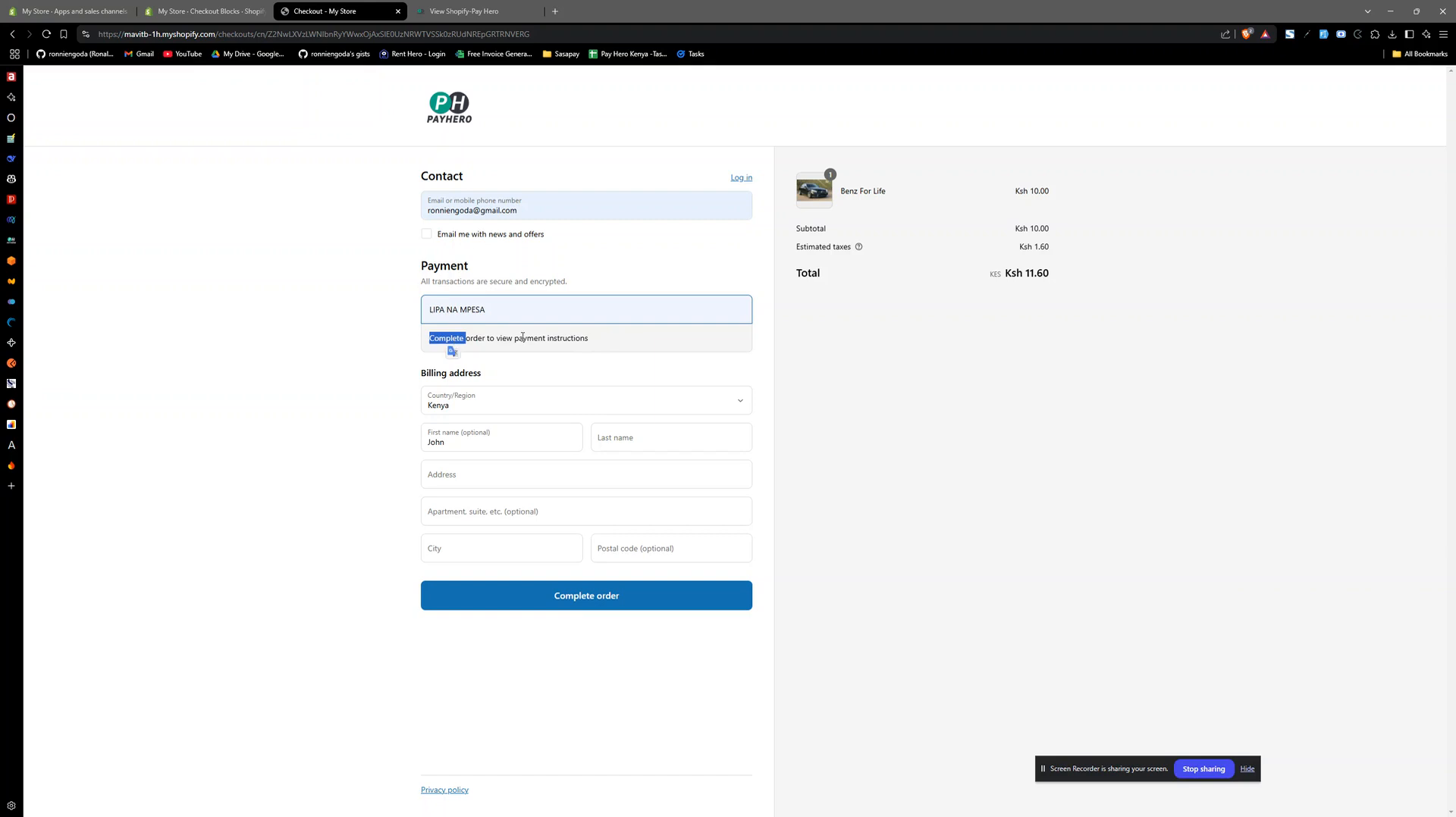
pyautogui.click(613, 343)
# - Enter the customer's last name and fill the billing address from a saved address
pyautogui.click(619, 440)
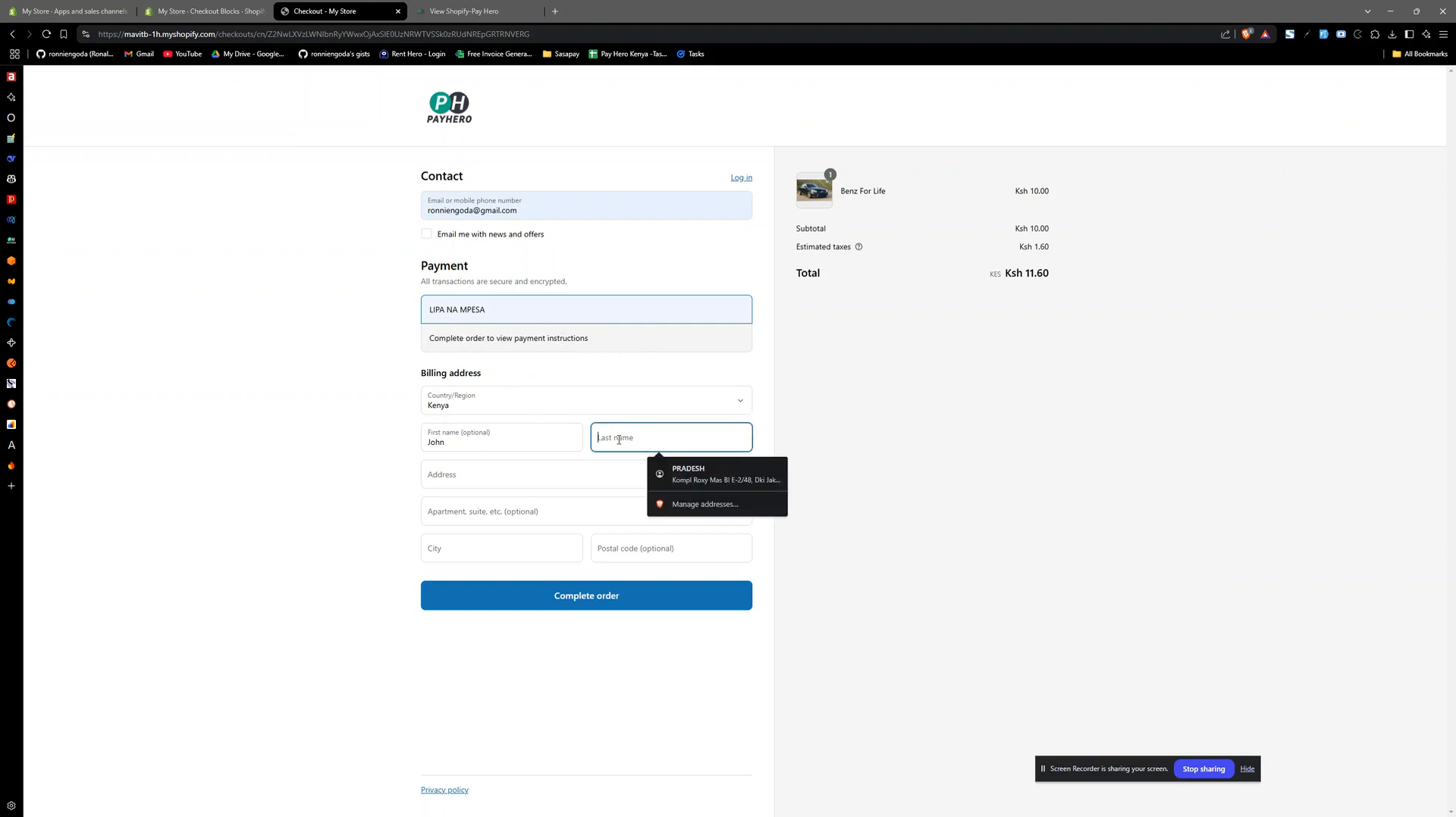
pyautogui.write('Dpe')
pyautogui.press('BackSpace')
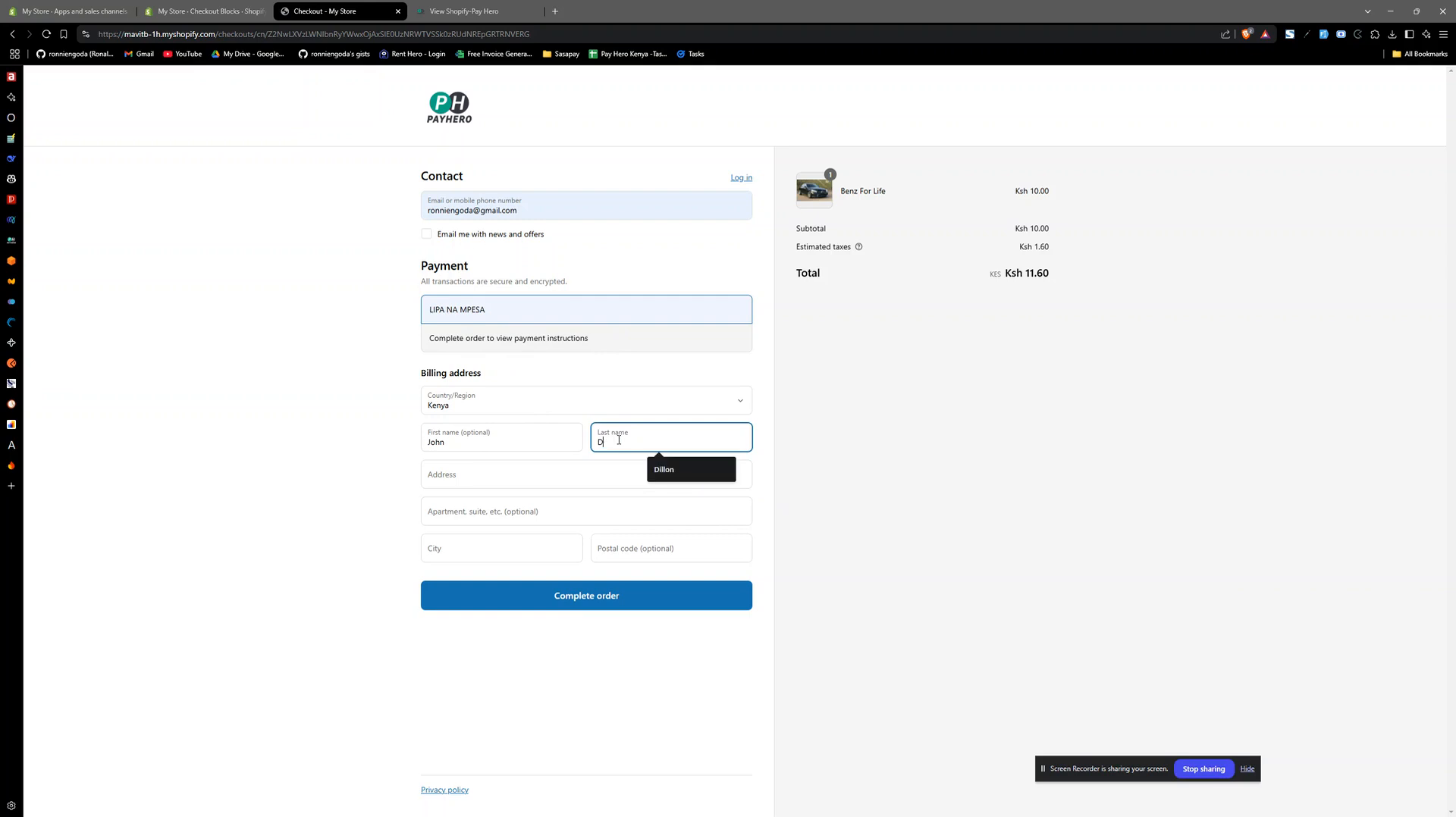
pyautogui.write('oe')
pyautogui.click(535, 477)
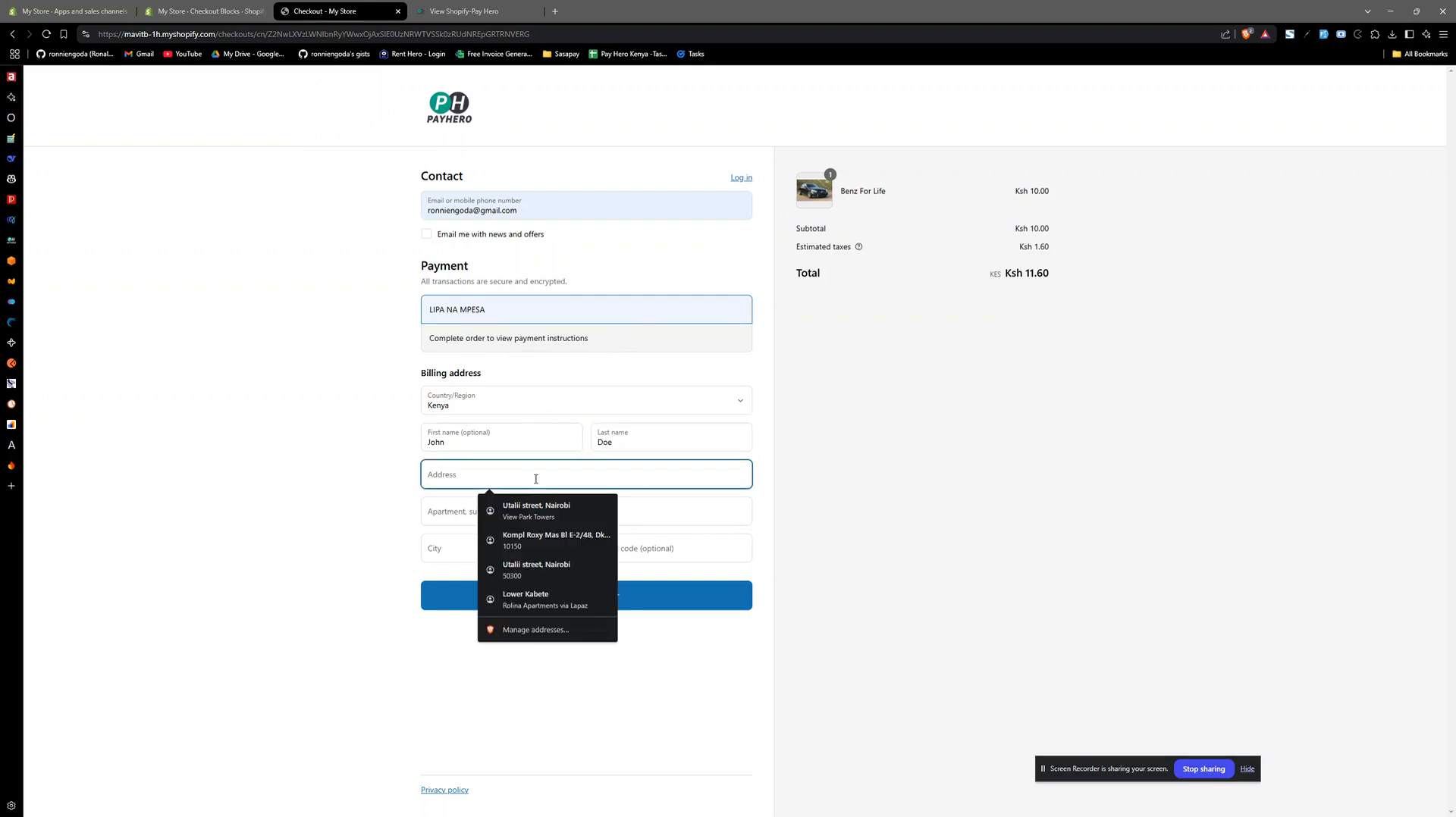
pyautogui.click(536, 510)
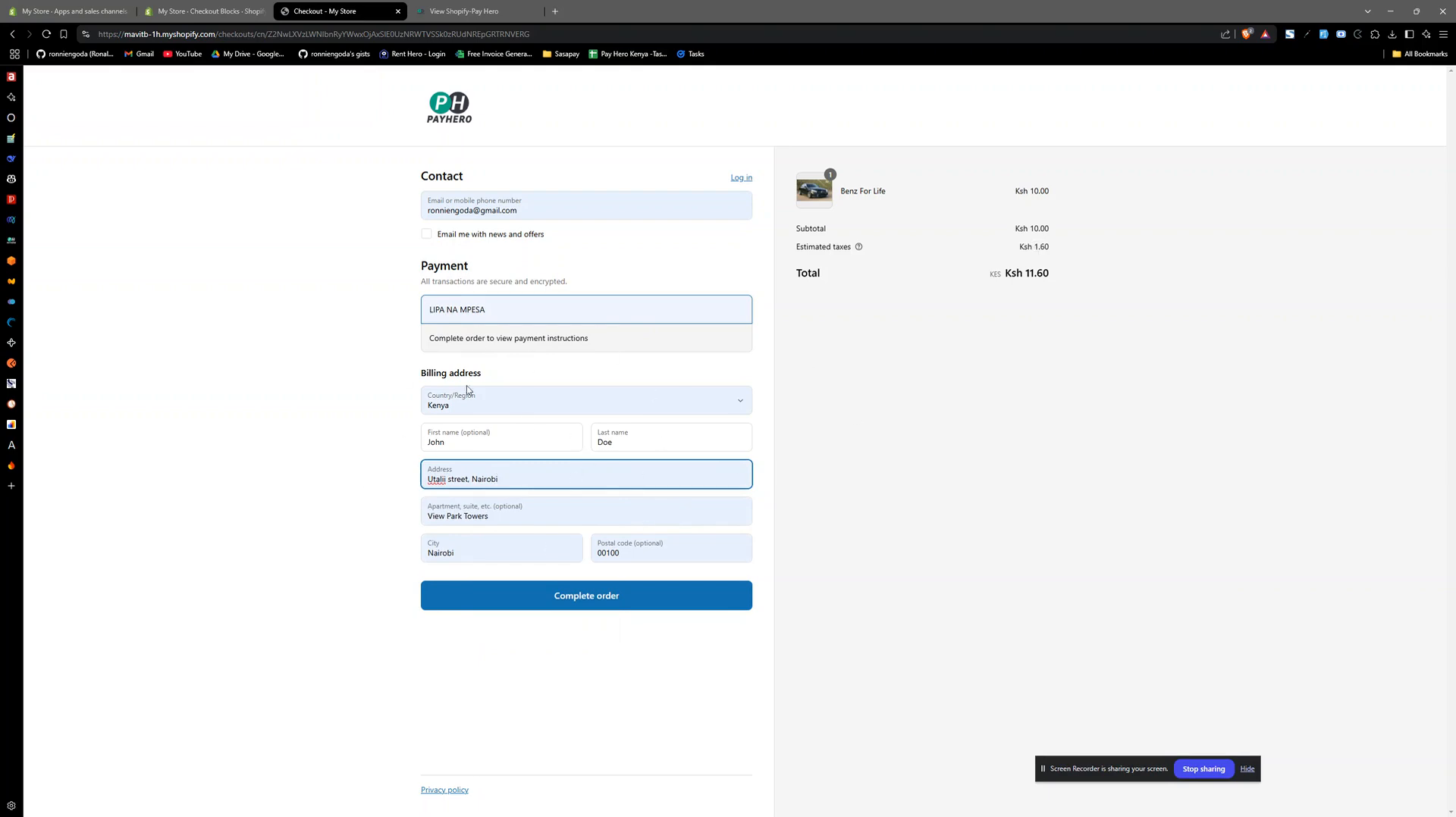
# - Complete the order and highlight the instruction to copy the order confirmation number on the thank-you page
pyautogui.click(599, 601)
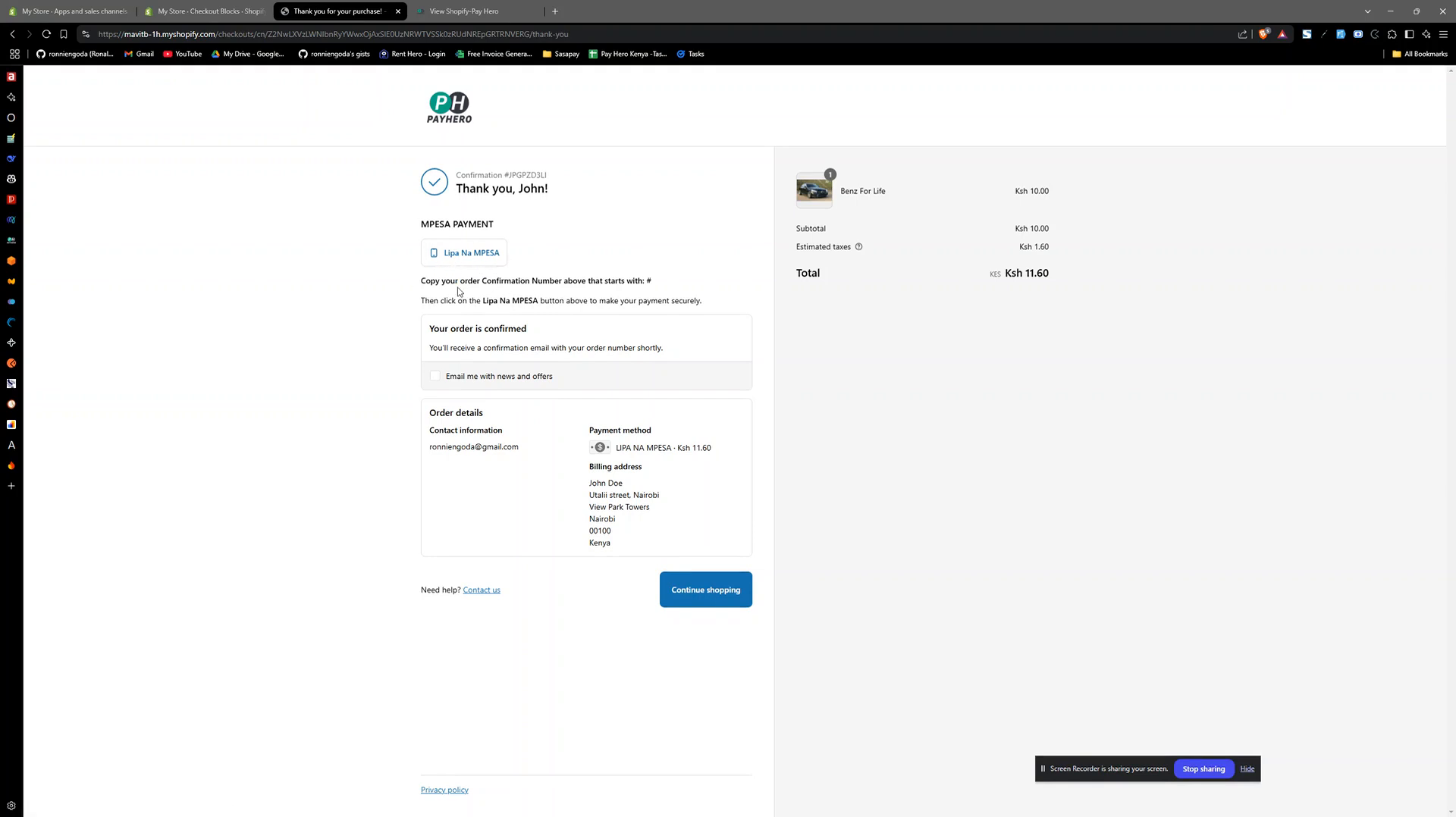
pyautogui.moveTo(423, 281); pyautogui.dragTo(657, 288)
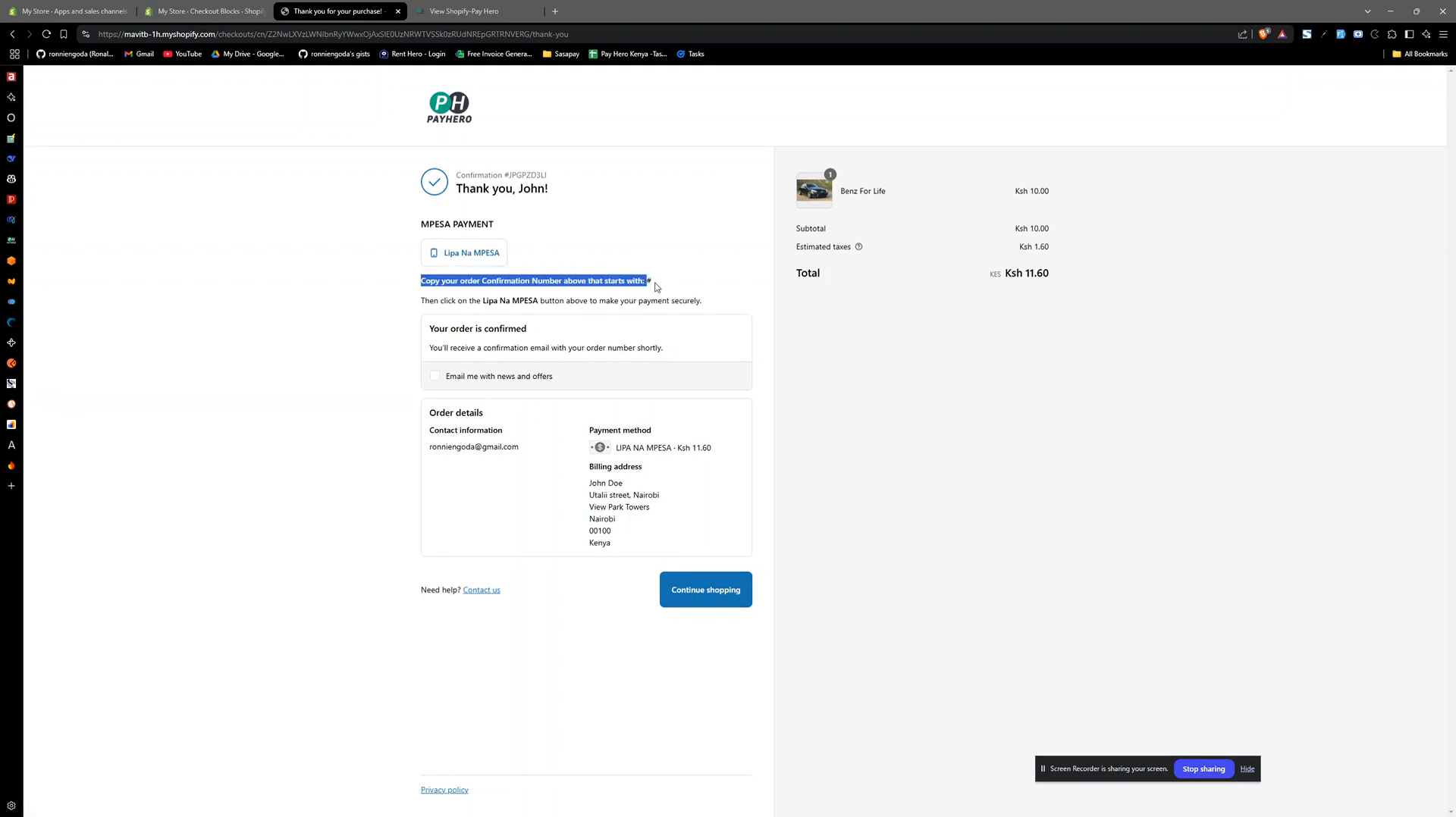
# - Copy the order confirmation number, open the Lipa Na MPESA payment page, paste the number and proceed to make the payment
pyautogui.doubleClick(529, 175)
pyautogui.hotkey('ctrl', 'c')
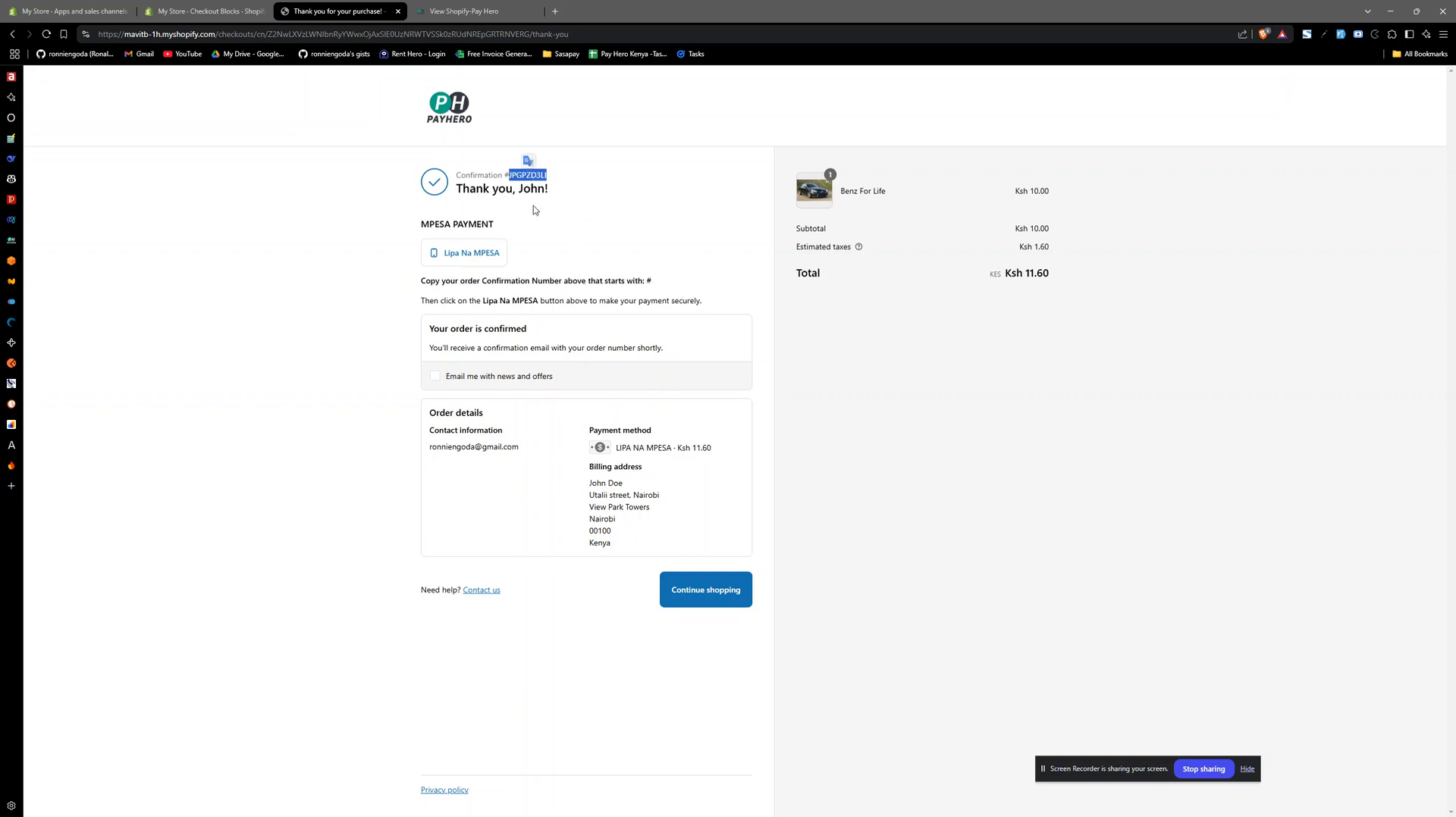
pyautogui.click(474, 253)
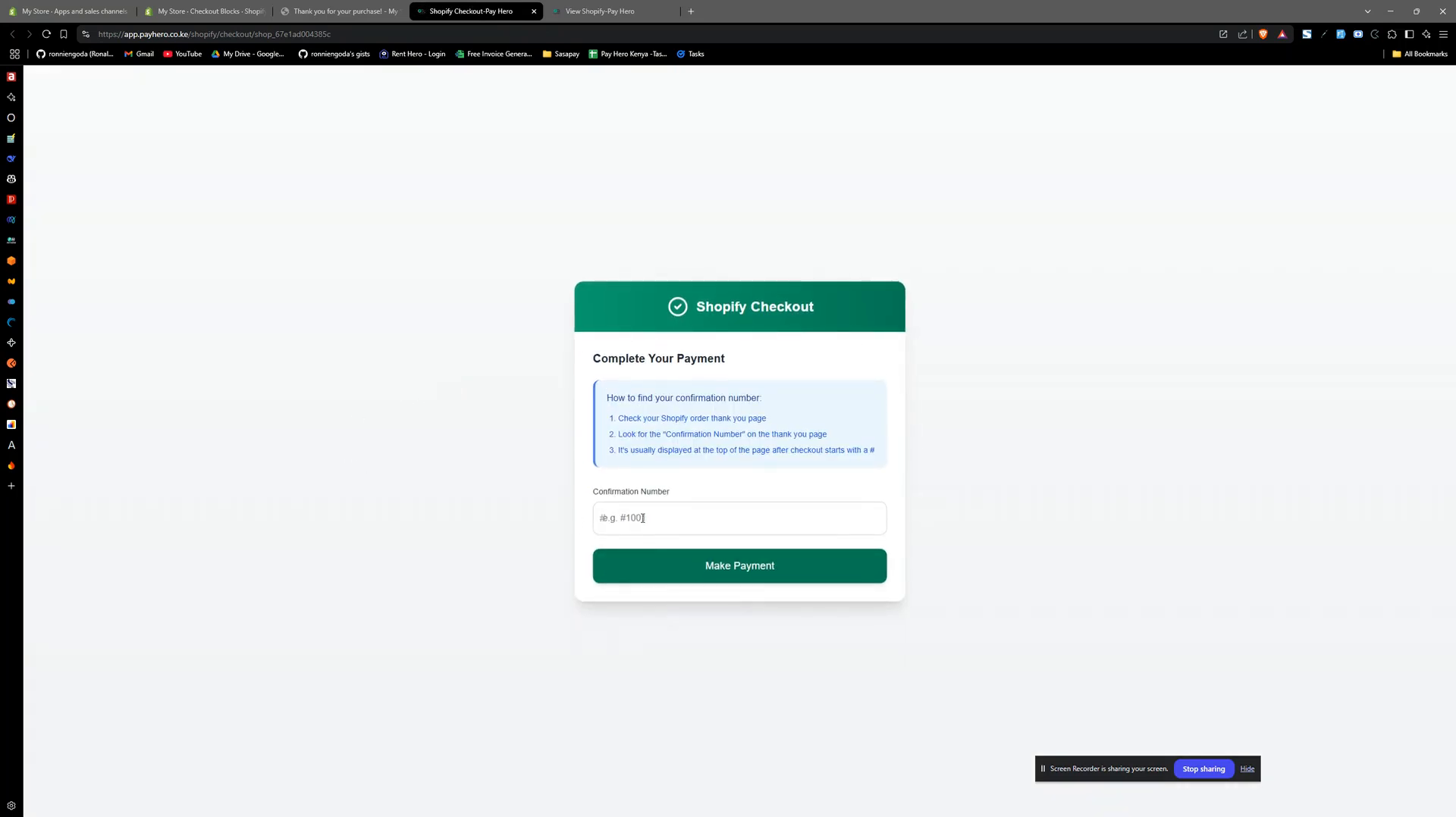
pyautogui.click(643, 519)
pyautogui.hotkey('ctrl', 'v')
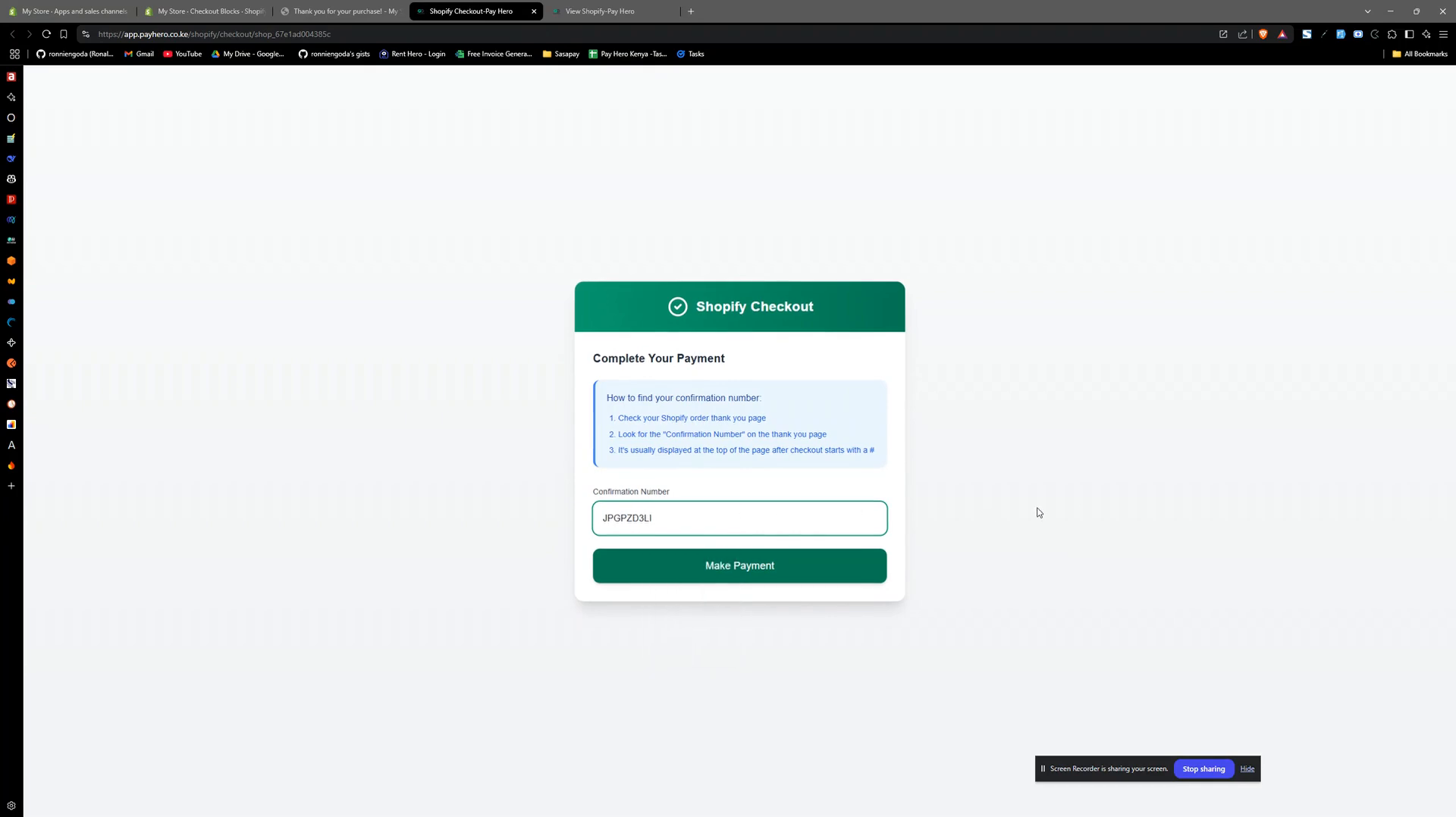
pyautogui.click(752, 572)
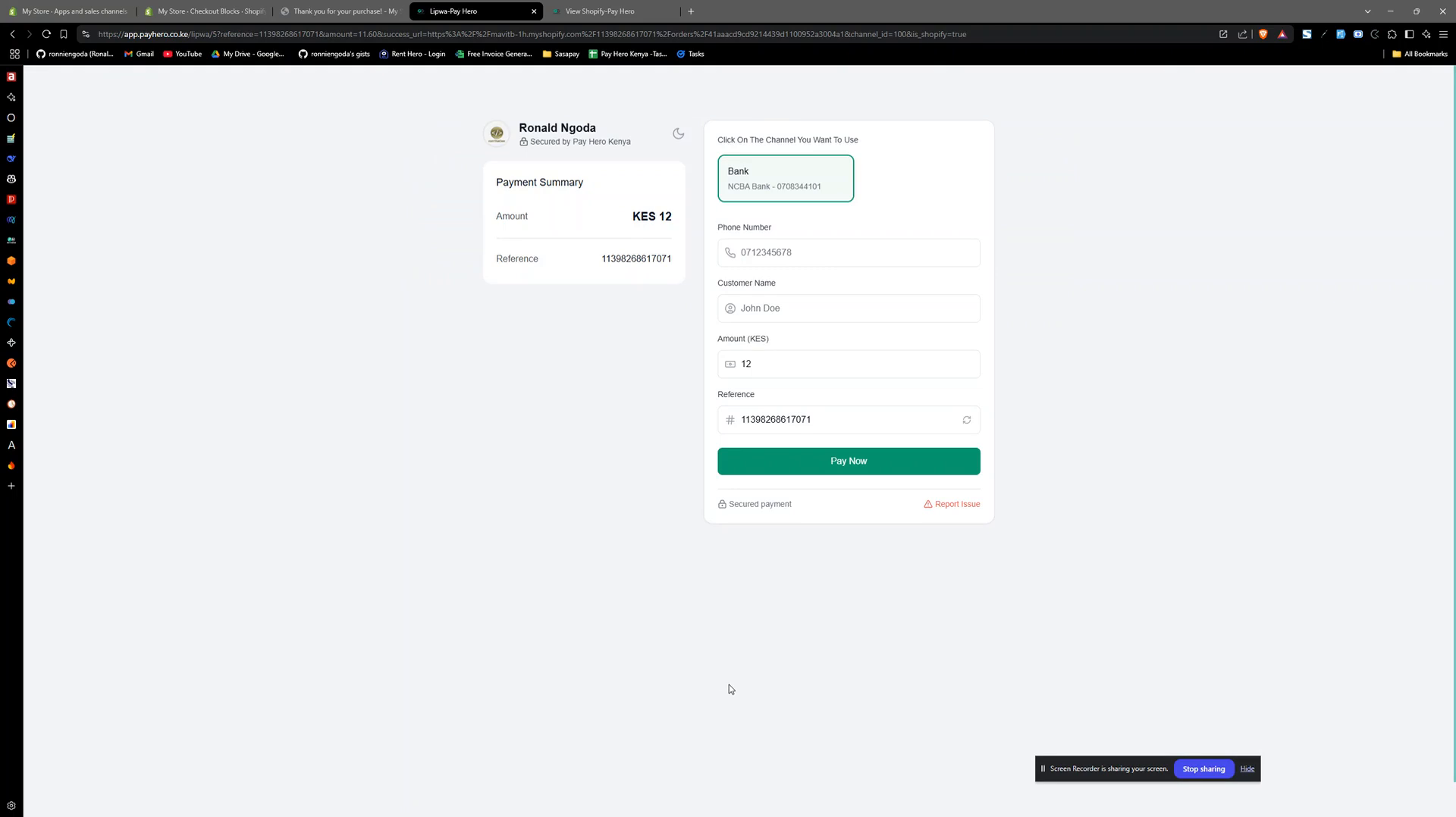
# - Fill in the payer's phone number and customer name on the Pay Hero payment form
pyautogui.click(785, 249)
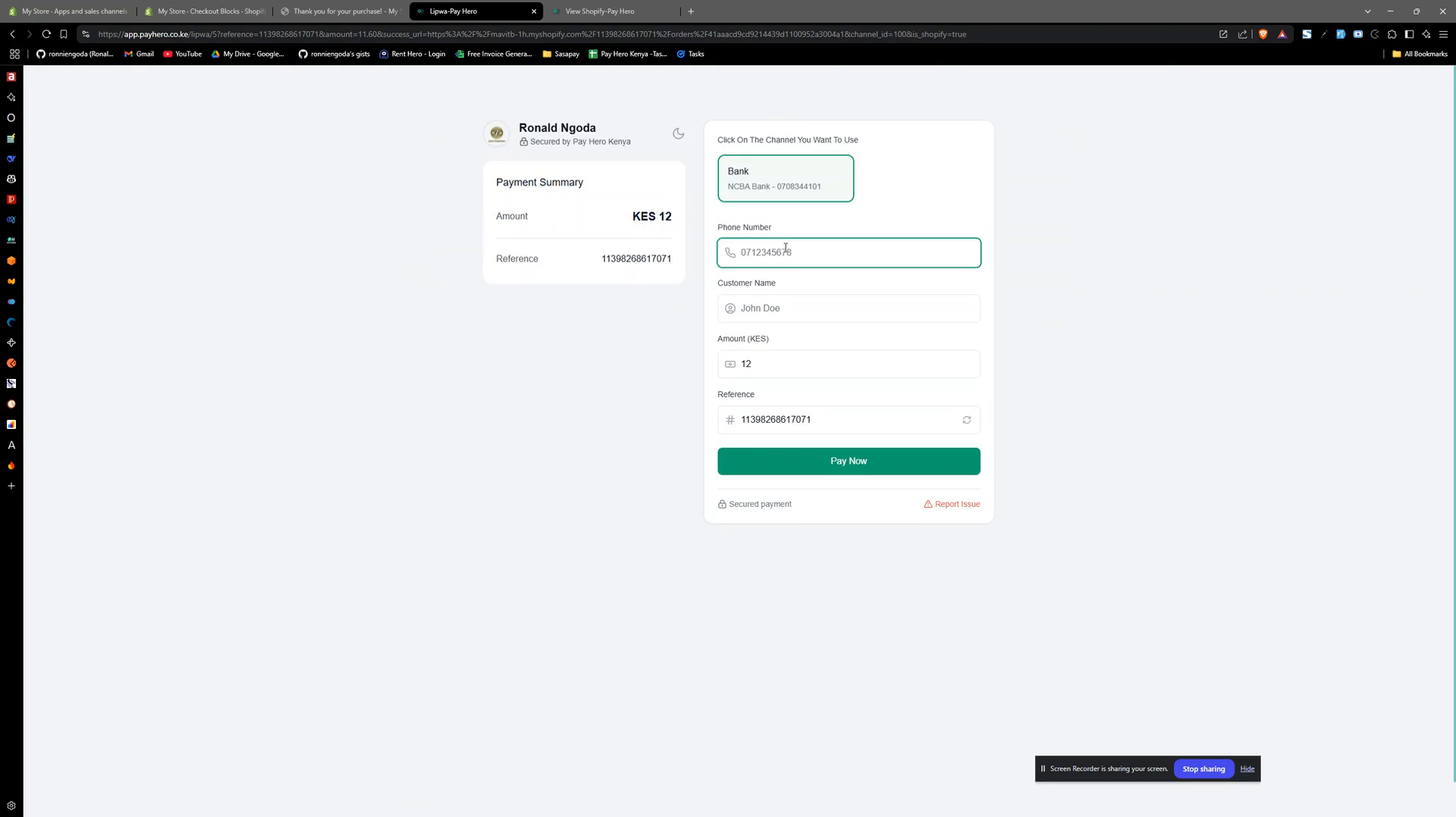
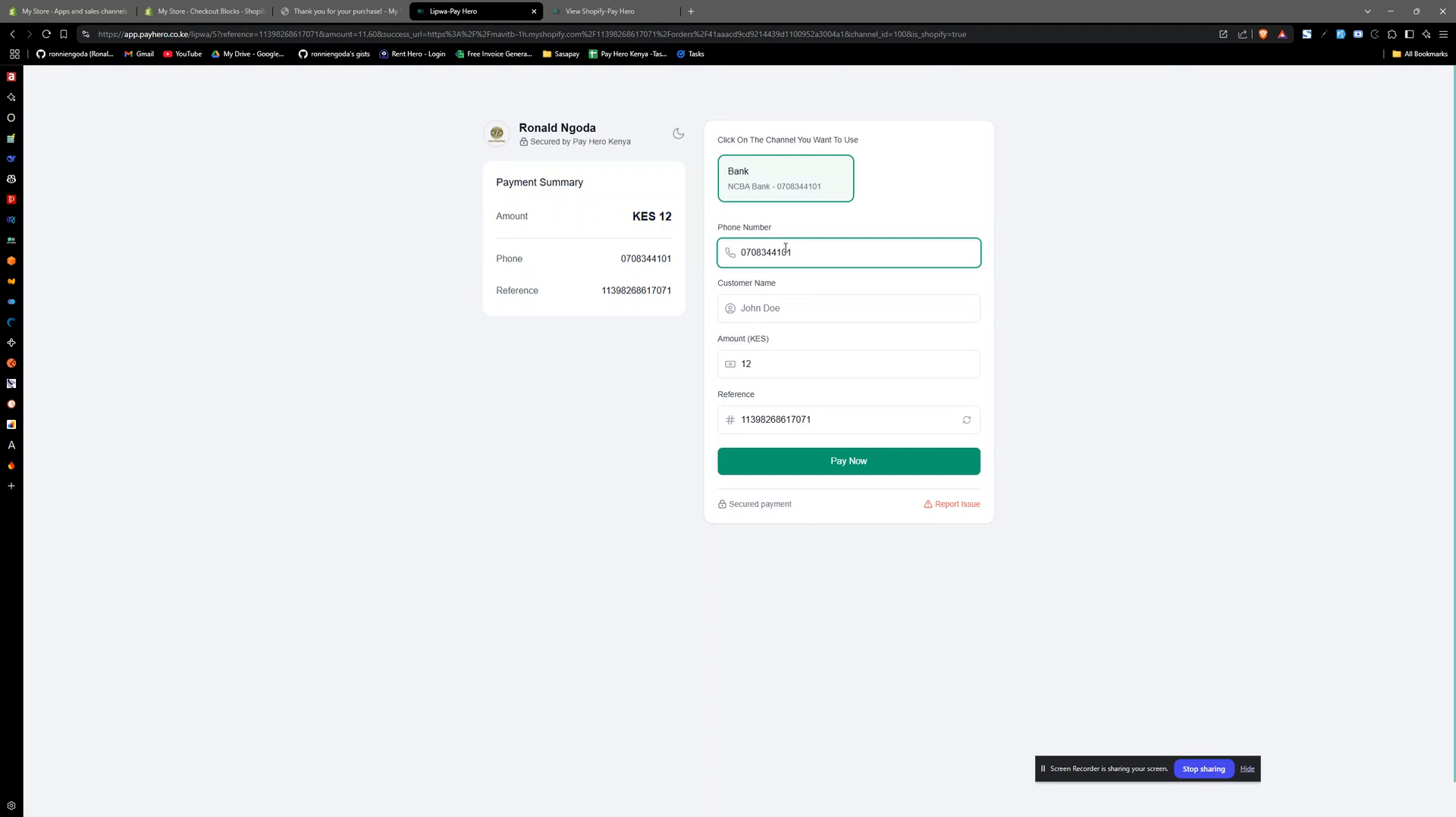
pyautogui.click(794, 309)
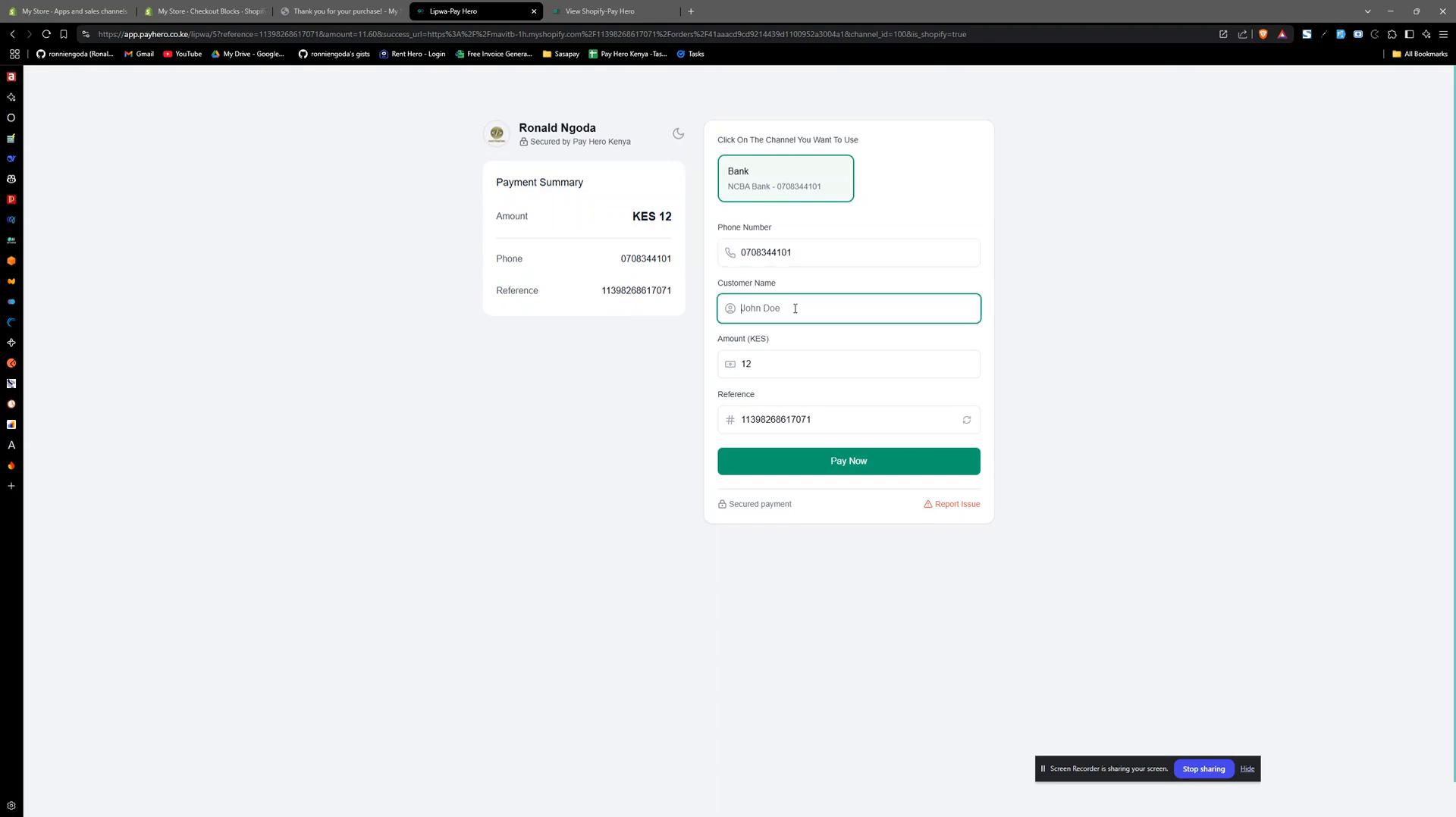
pyautogui.write('John Doe')
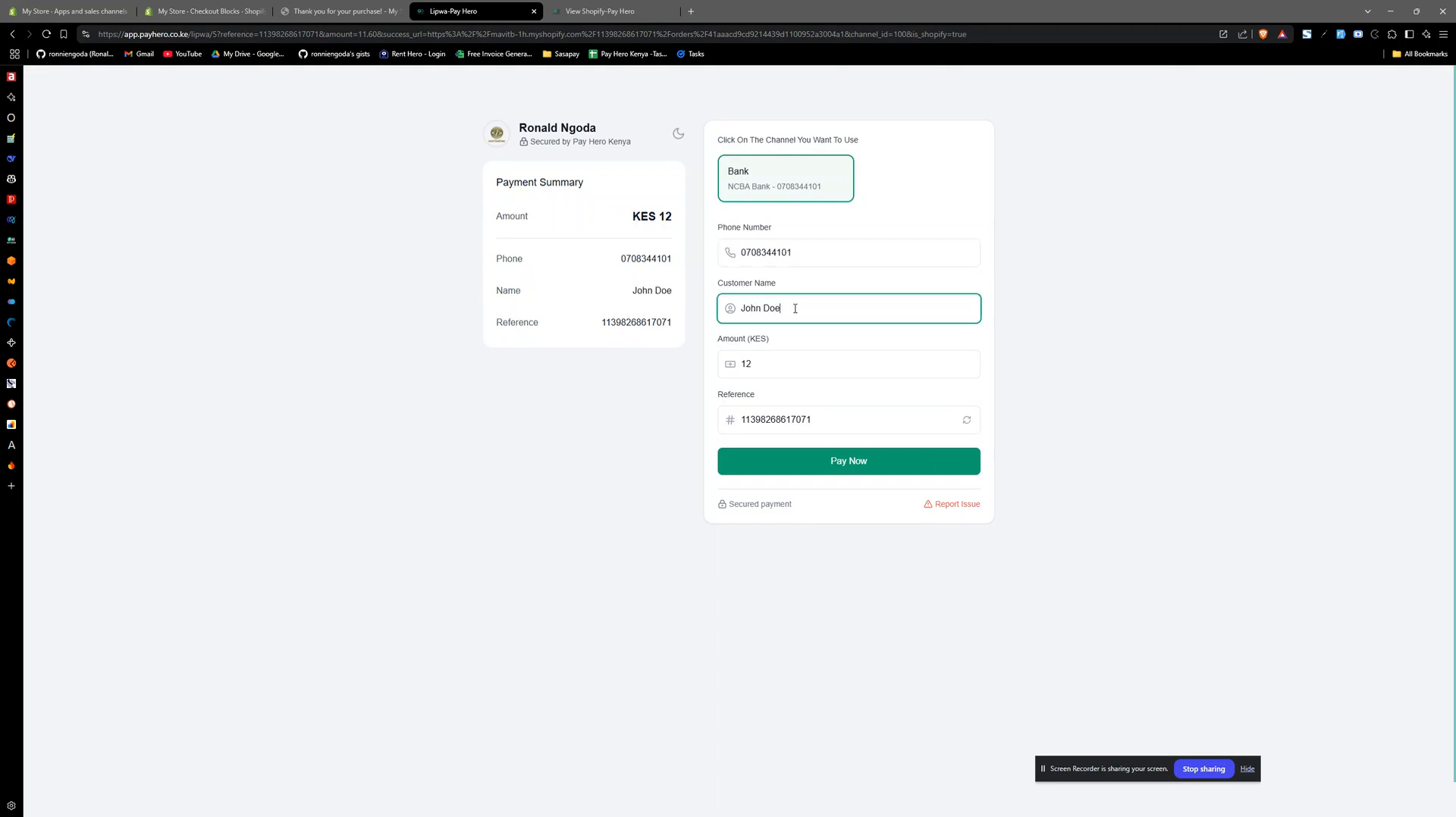
# - Review the prefilled amount and reference along with the payer details, and submit the payment
pyautogui.click(764, 368)
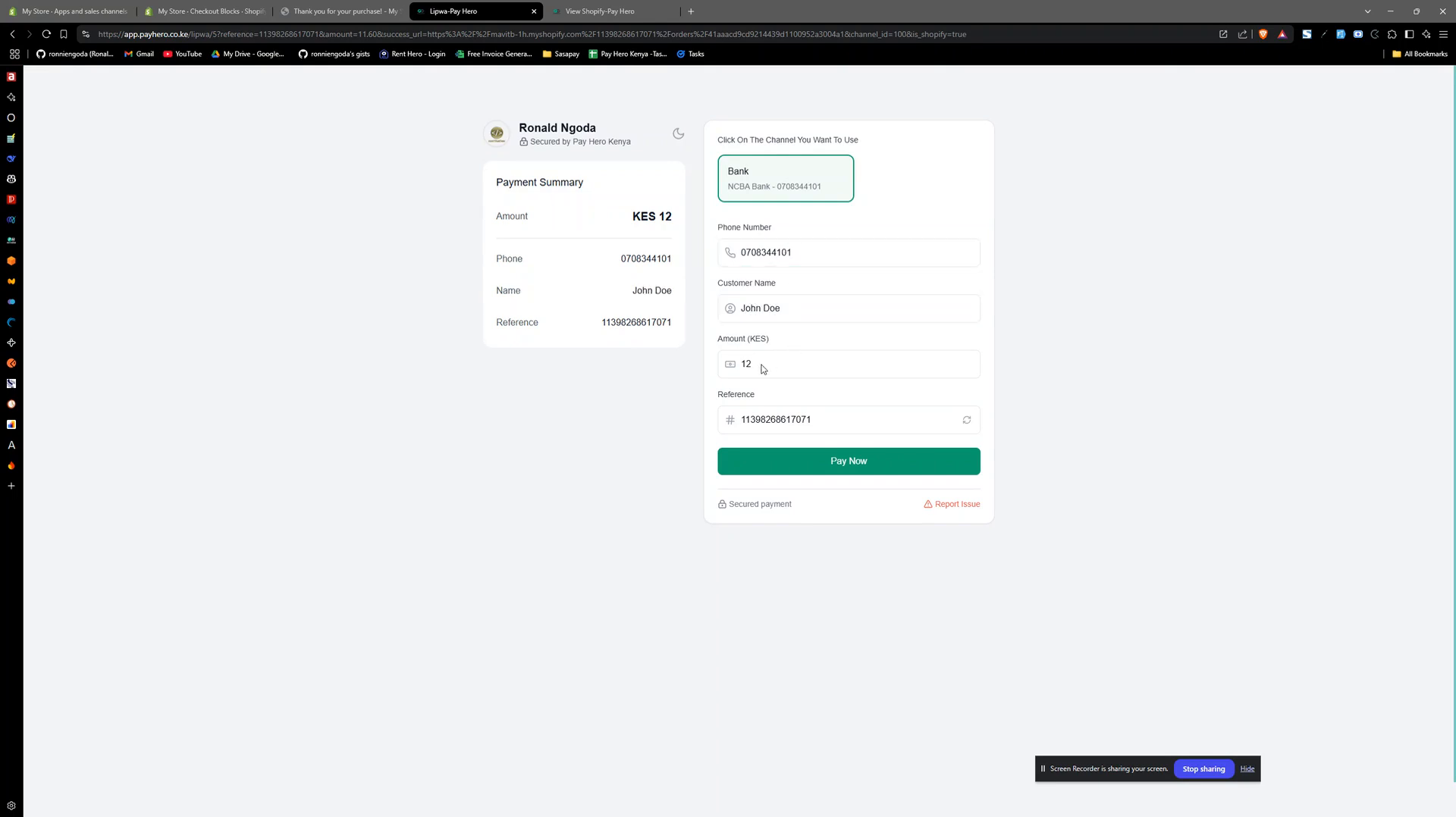
pyautogui.doubleClick(771, 422)
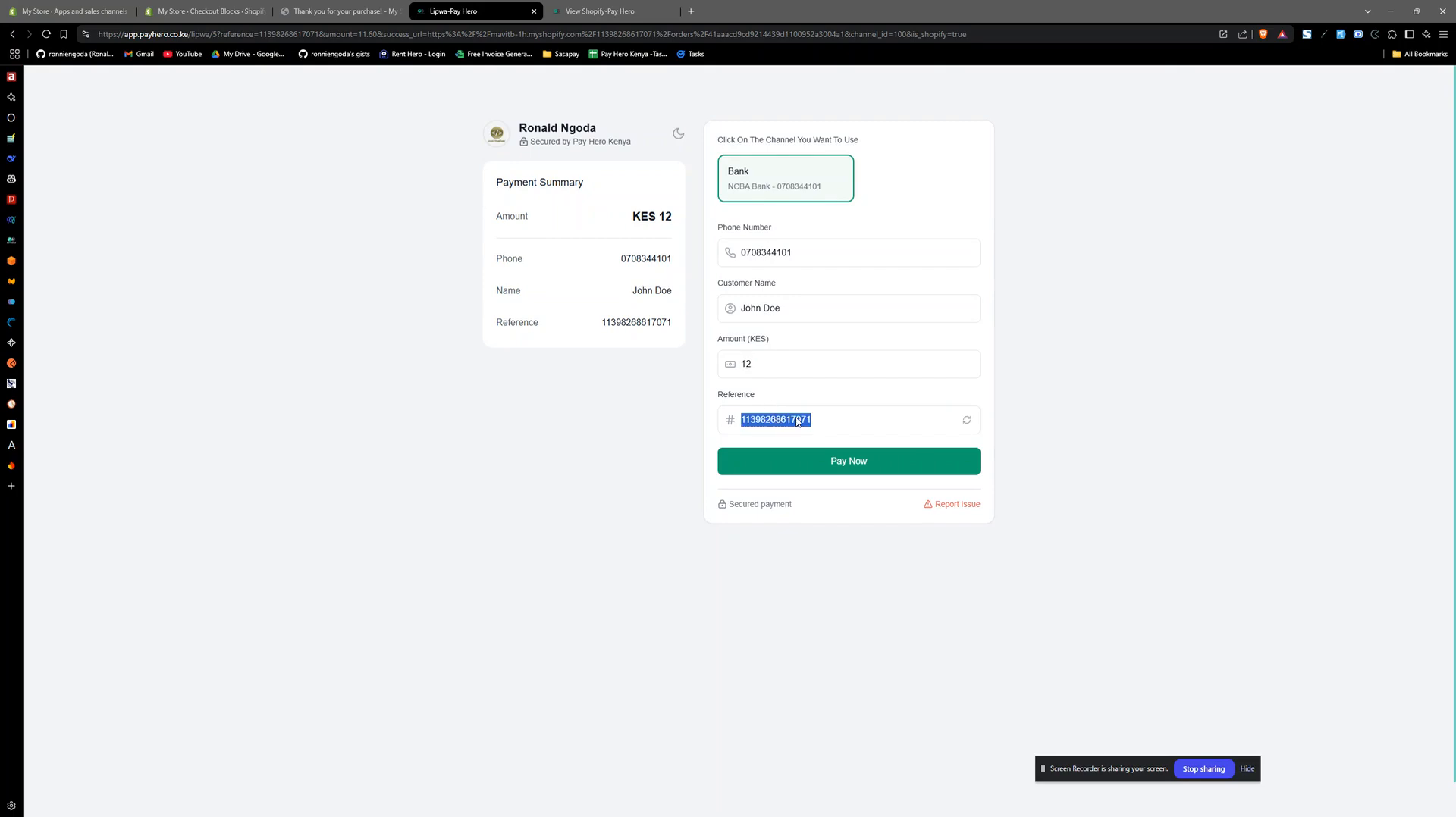
pyautogui.click(768, 372)
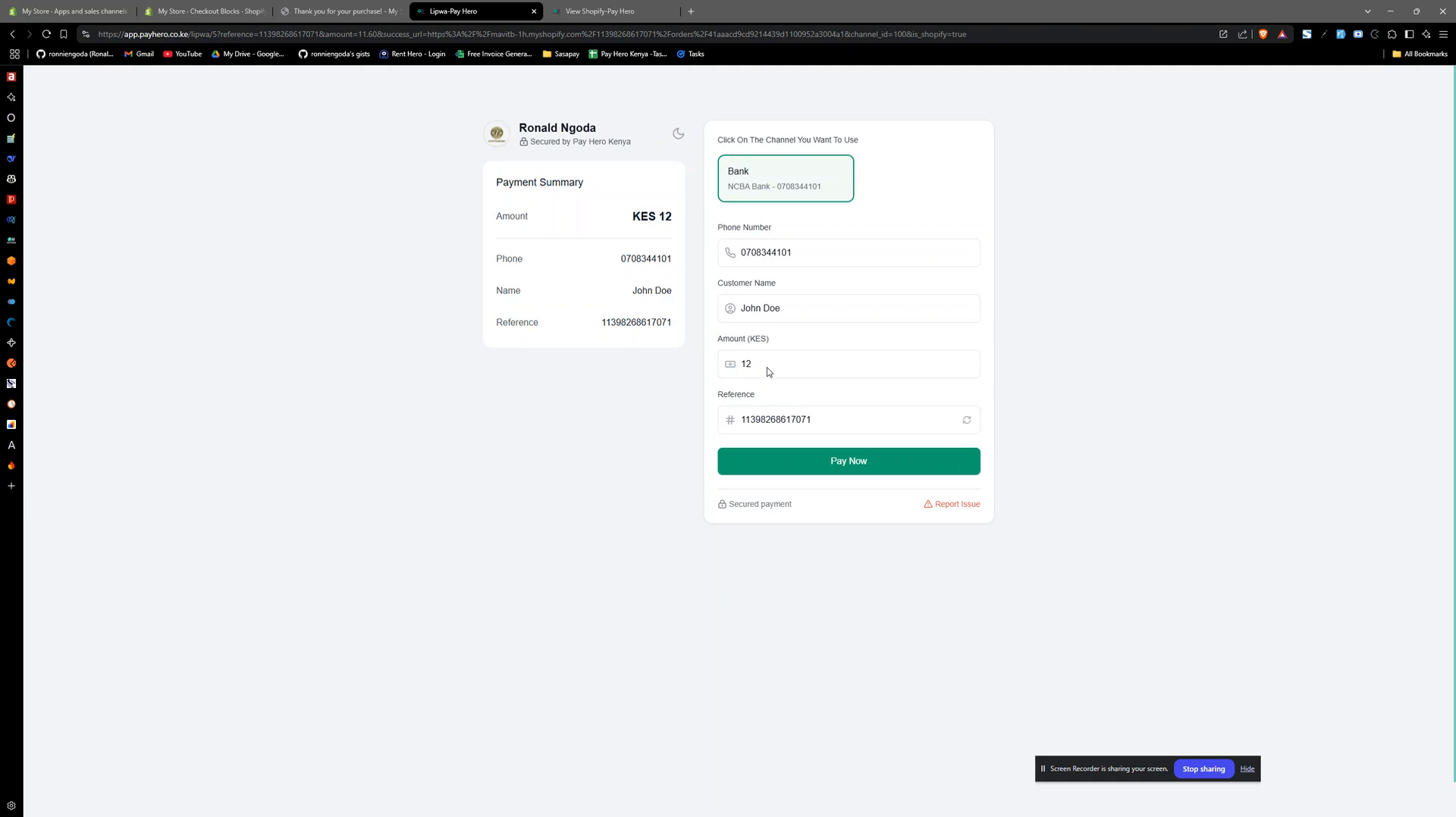
pyautogui.doubleClick(760, 369)
pyautogui.click(772, 369)
pyautogui.doubleClick(803, 422)
pyautogui.click(811, 361)
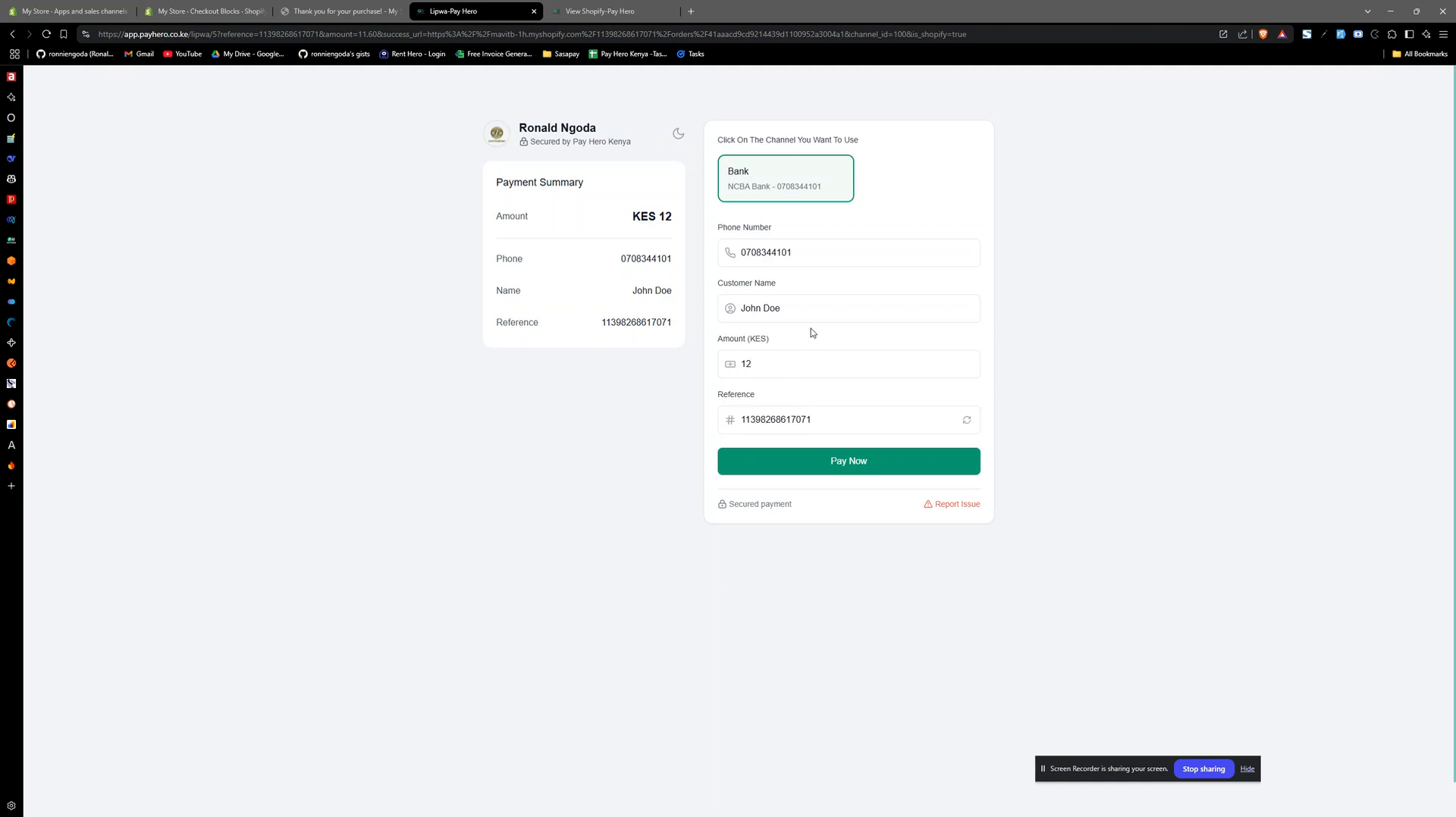
pyautogui.click(834, 257)
pyautogui.click(792, 310)
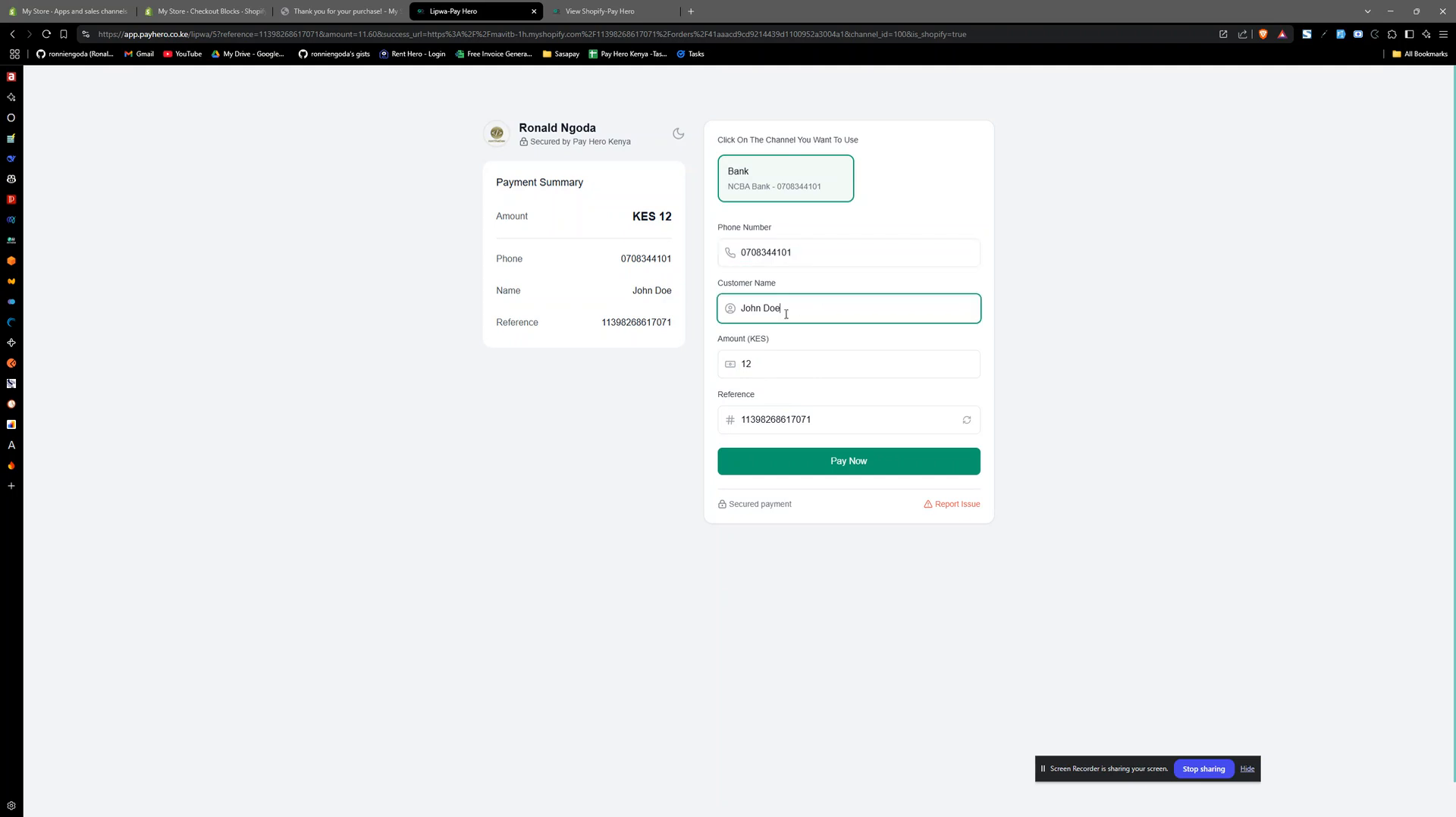
pyautogui.click(844, 464)
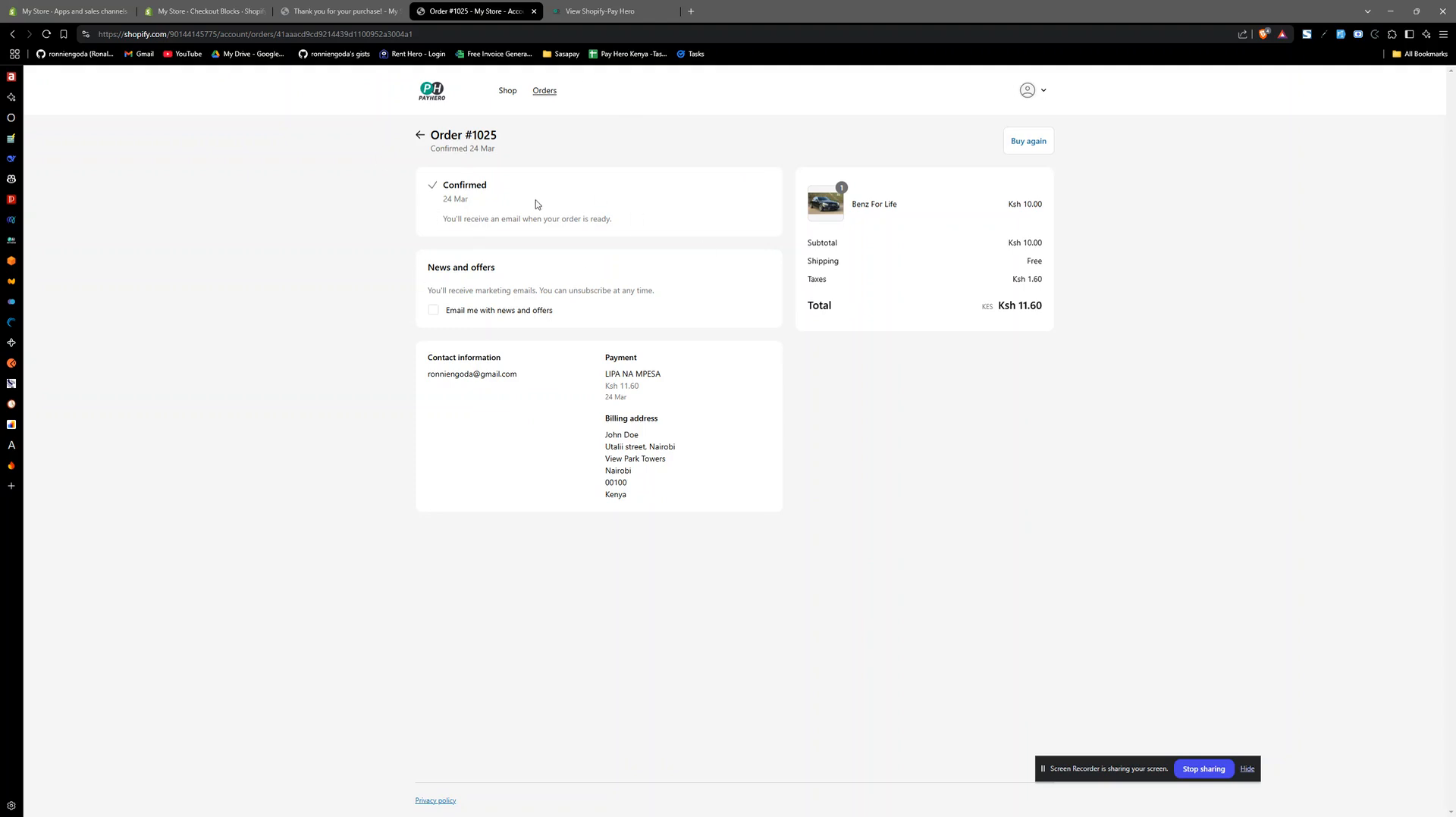
# - Check the confirmed order's page, and reload the Pay Hero shop details to inspect the order's status and payment description
pyautogui.doubleClick(489, 137)
pyautogui.click(544, 175)
pyautogui.click(637, 8)
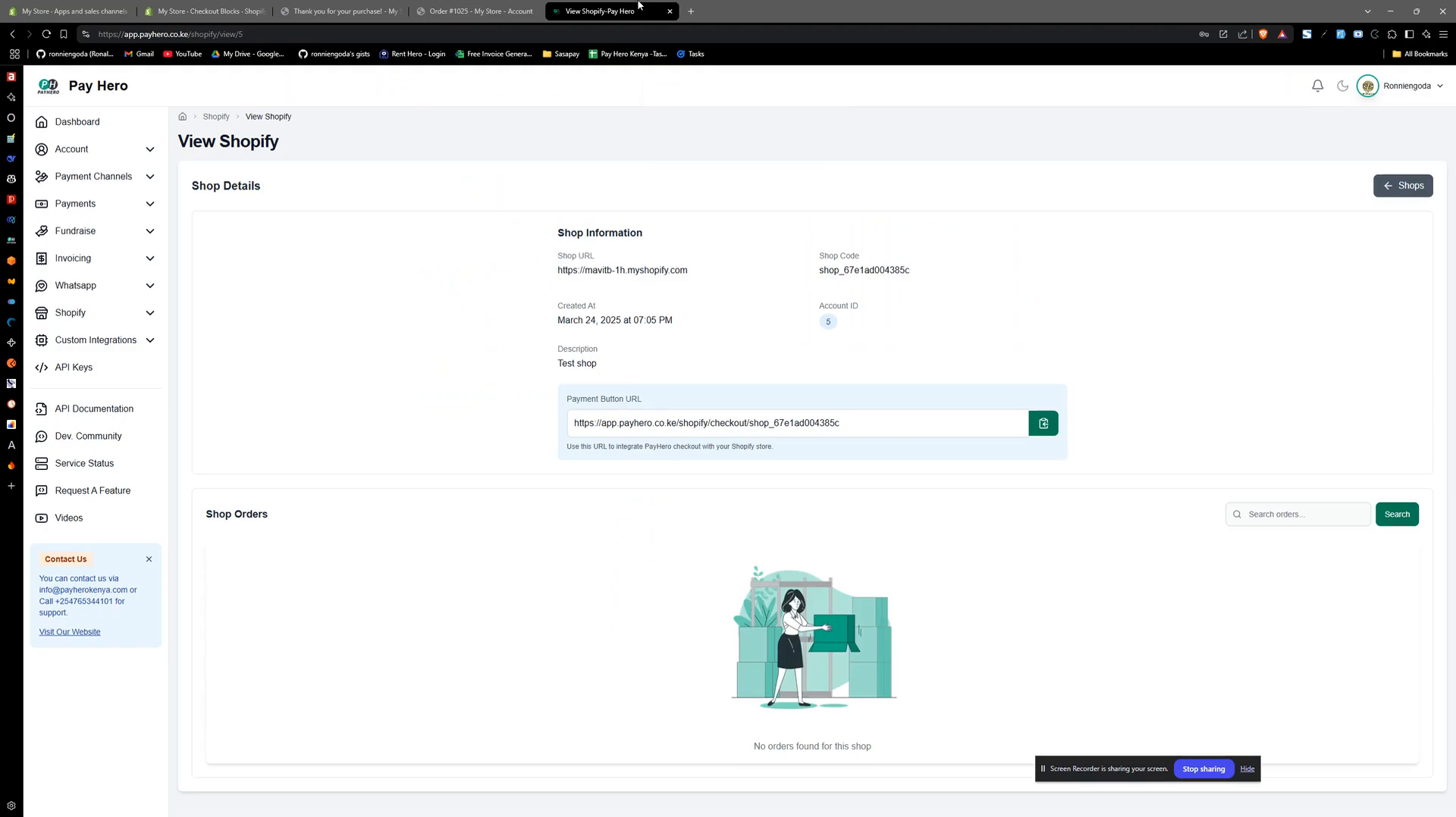
pyautogui.click(47, 35)
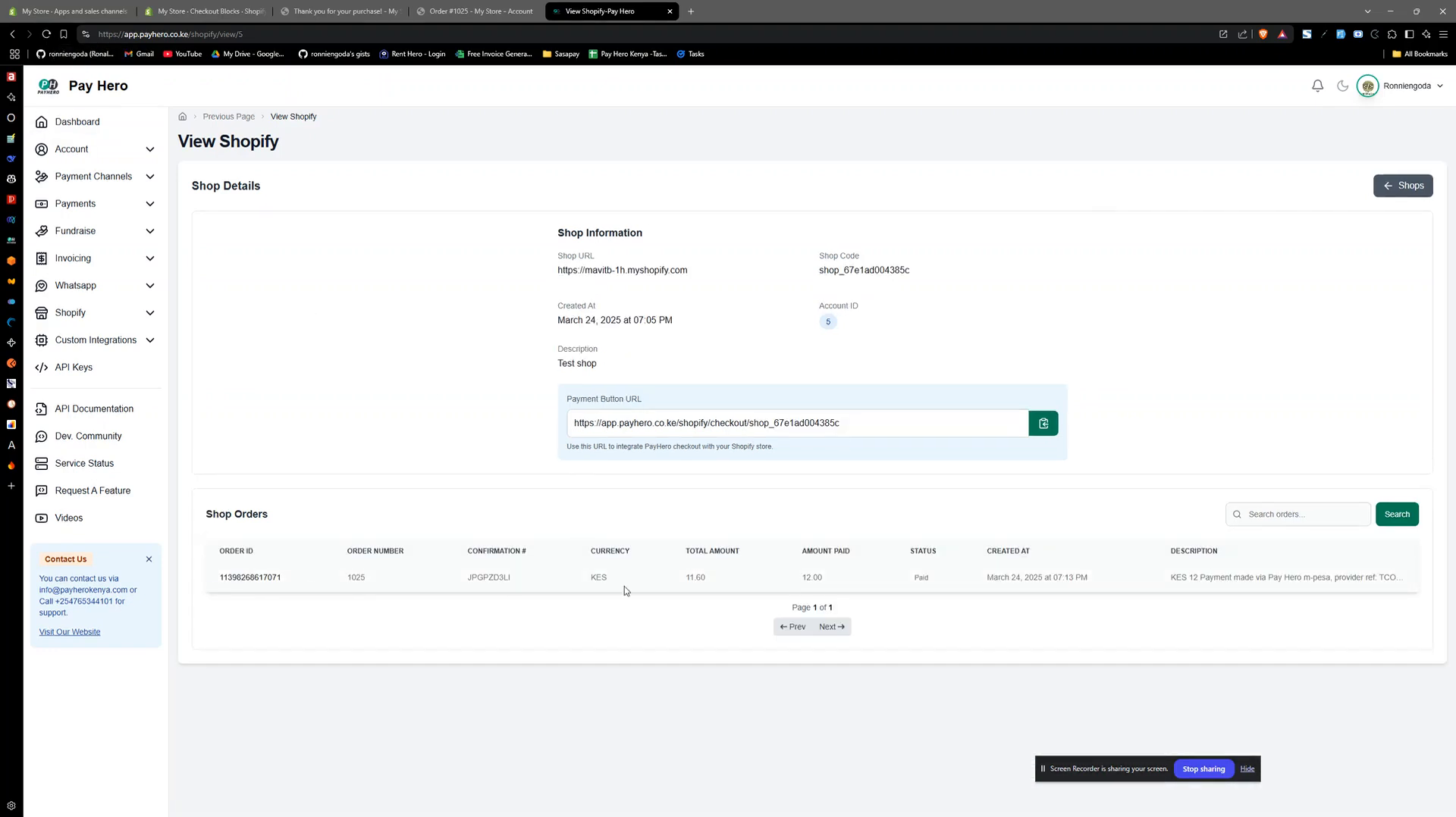
pyautogui.doubleClick(922, 577)
pyautogui.moveTo(1171, 577); pyautogui.dragTo(1403, 585)
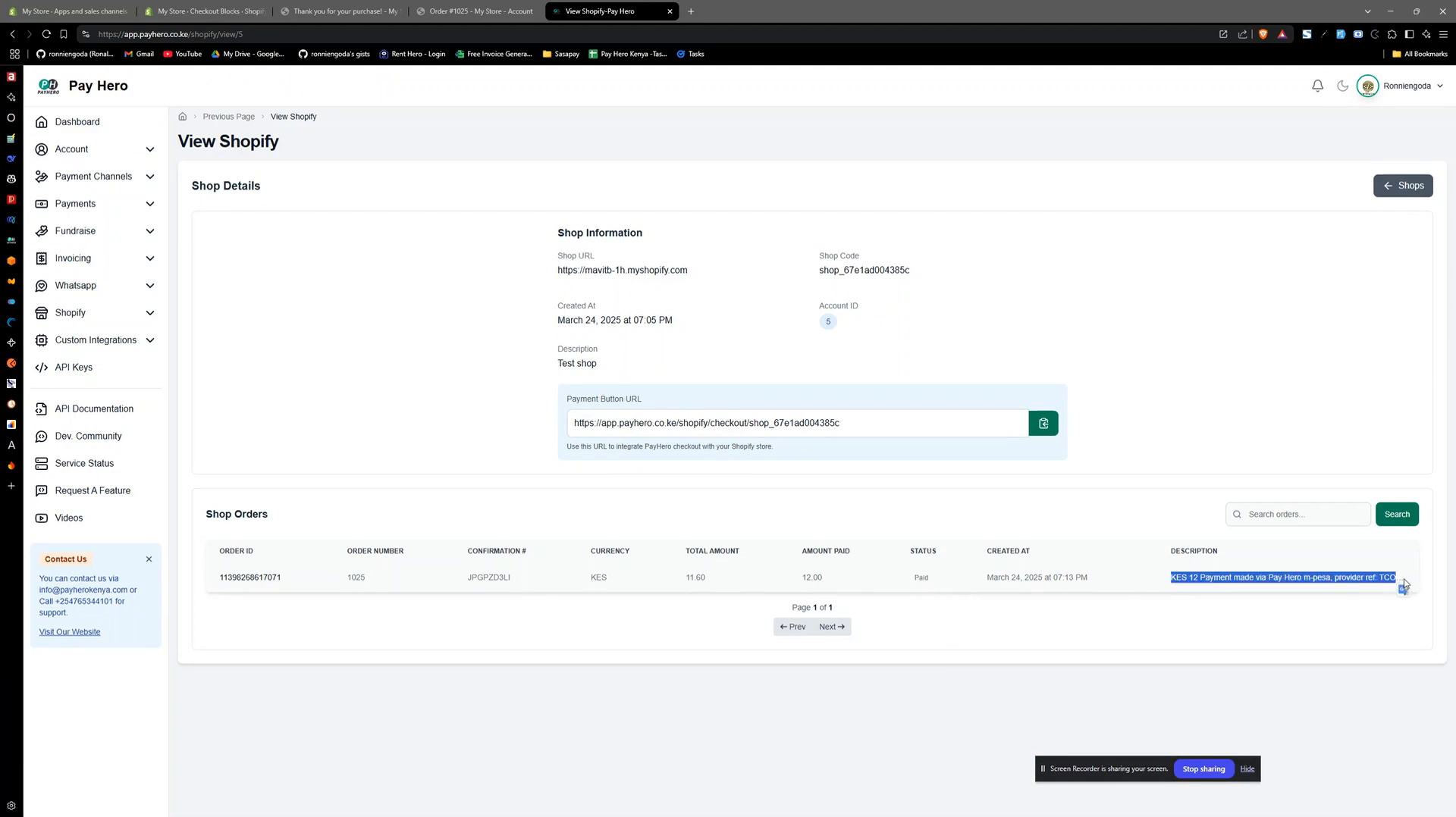
pyautogui.click(1369, 580)
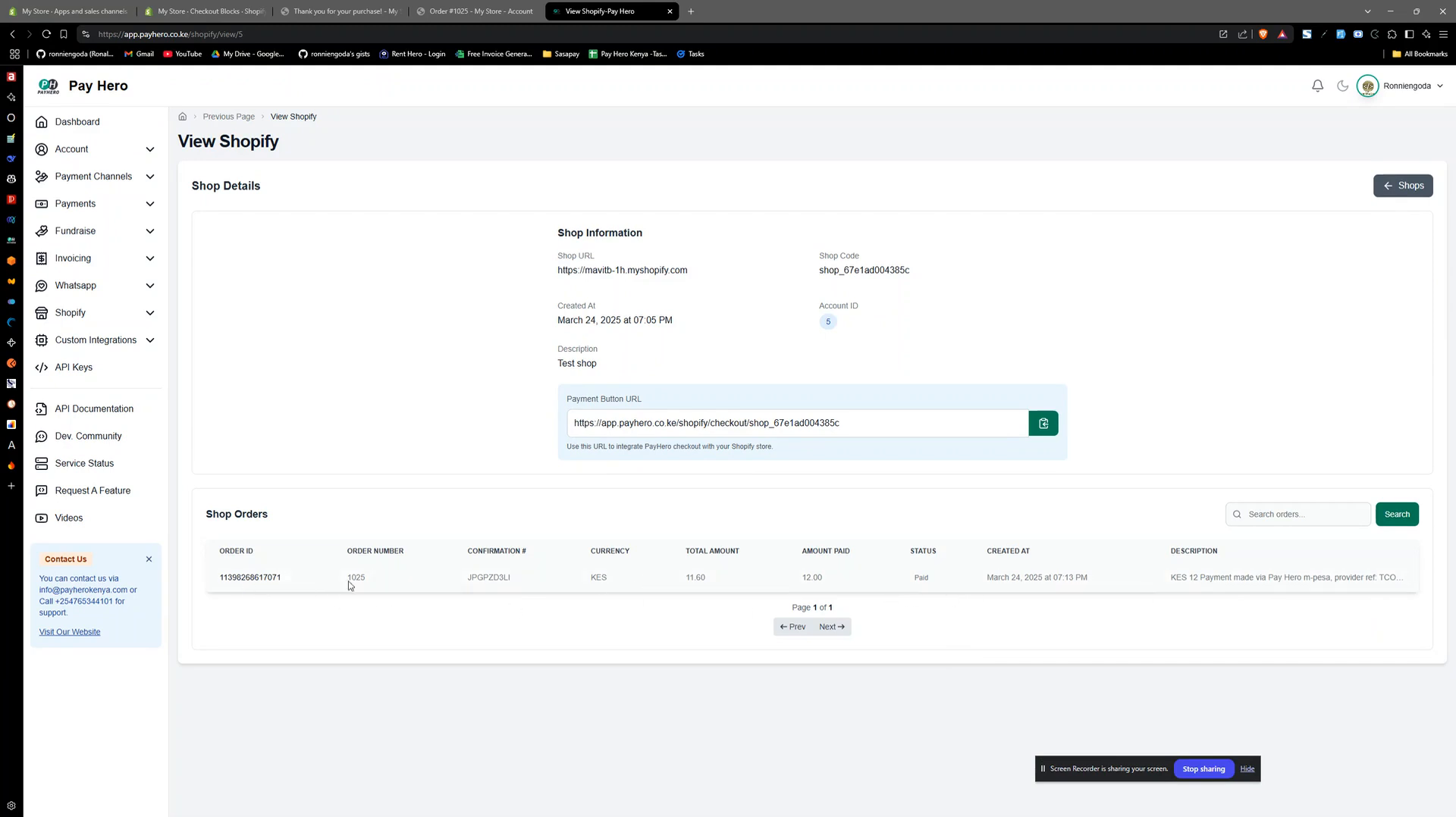
# - Reopen the test shop's details from the list of all Shopify shops in Pay Hero
pyautogui.click(111, 314)
pyautogui.click(113, 340)
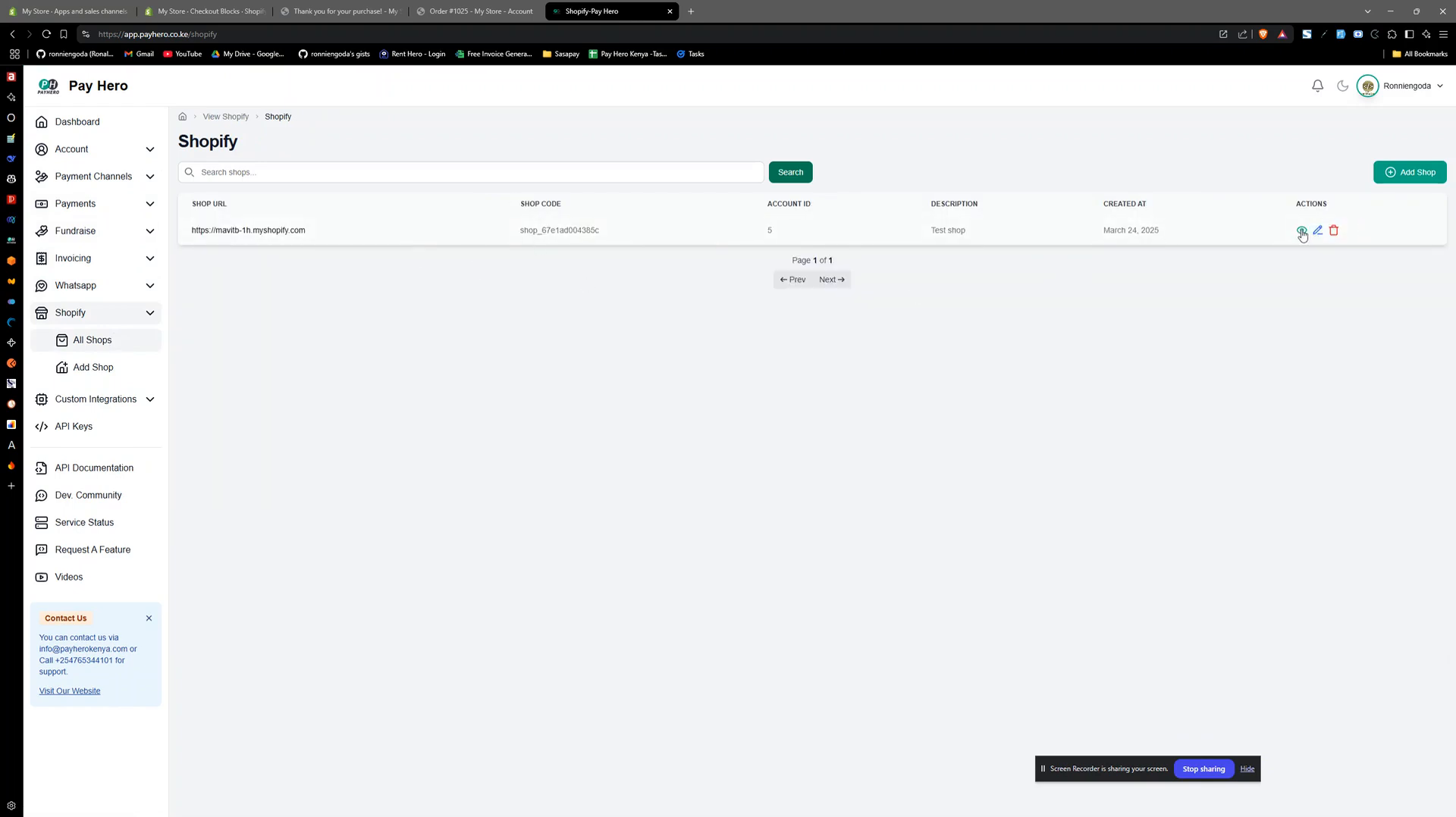
pyautogui.click(1301, 230)
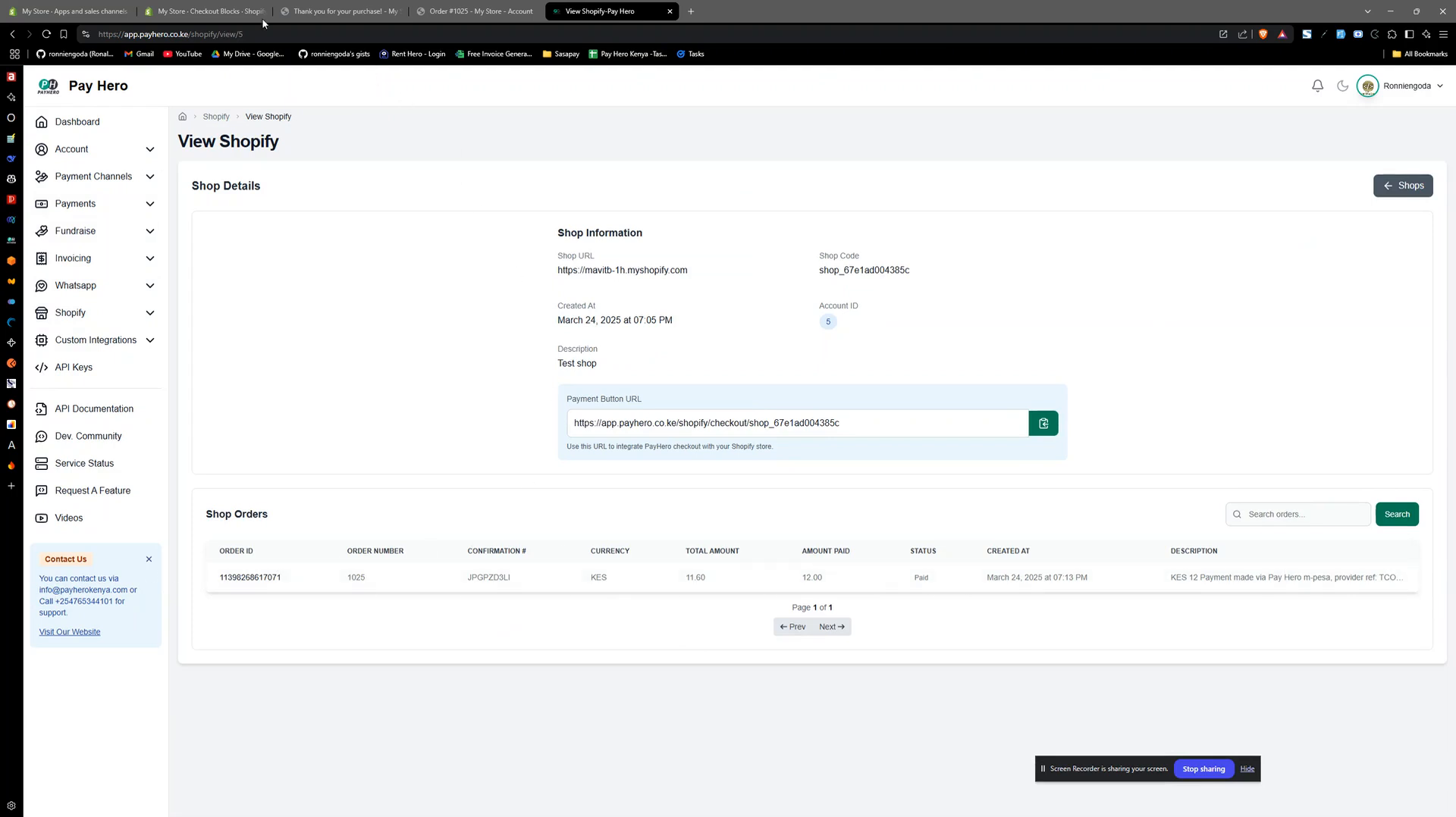
# - Close the thank-you page and open the newest order from the Shopify admin's order list
pyautogui.click(328, 9)
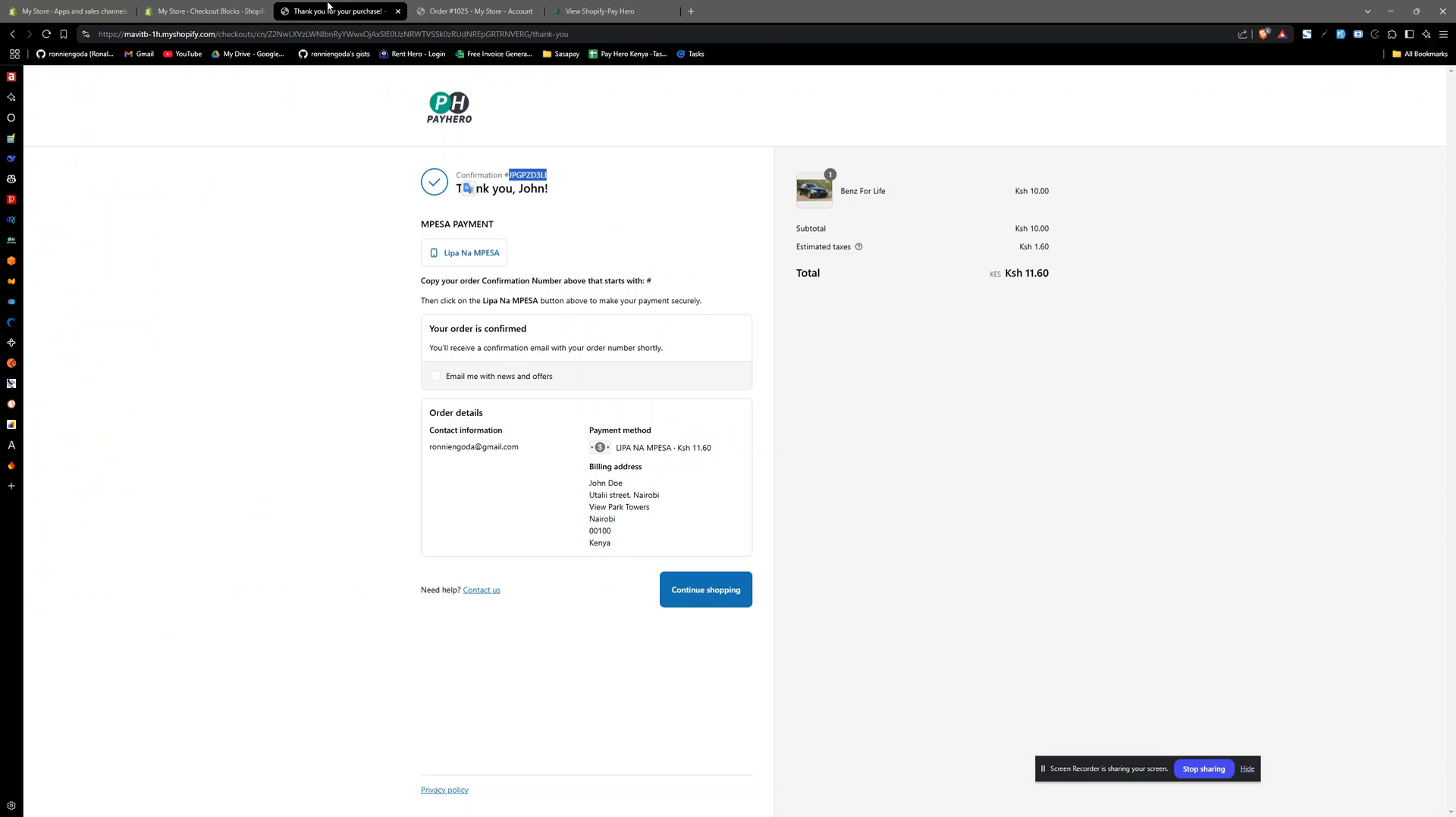
pyautogui.click(398, 11)
pyautogui.click(174, 11)
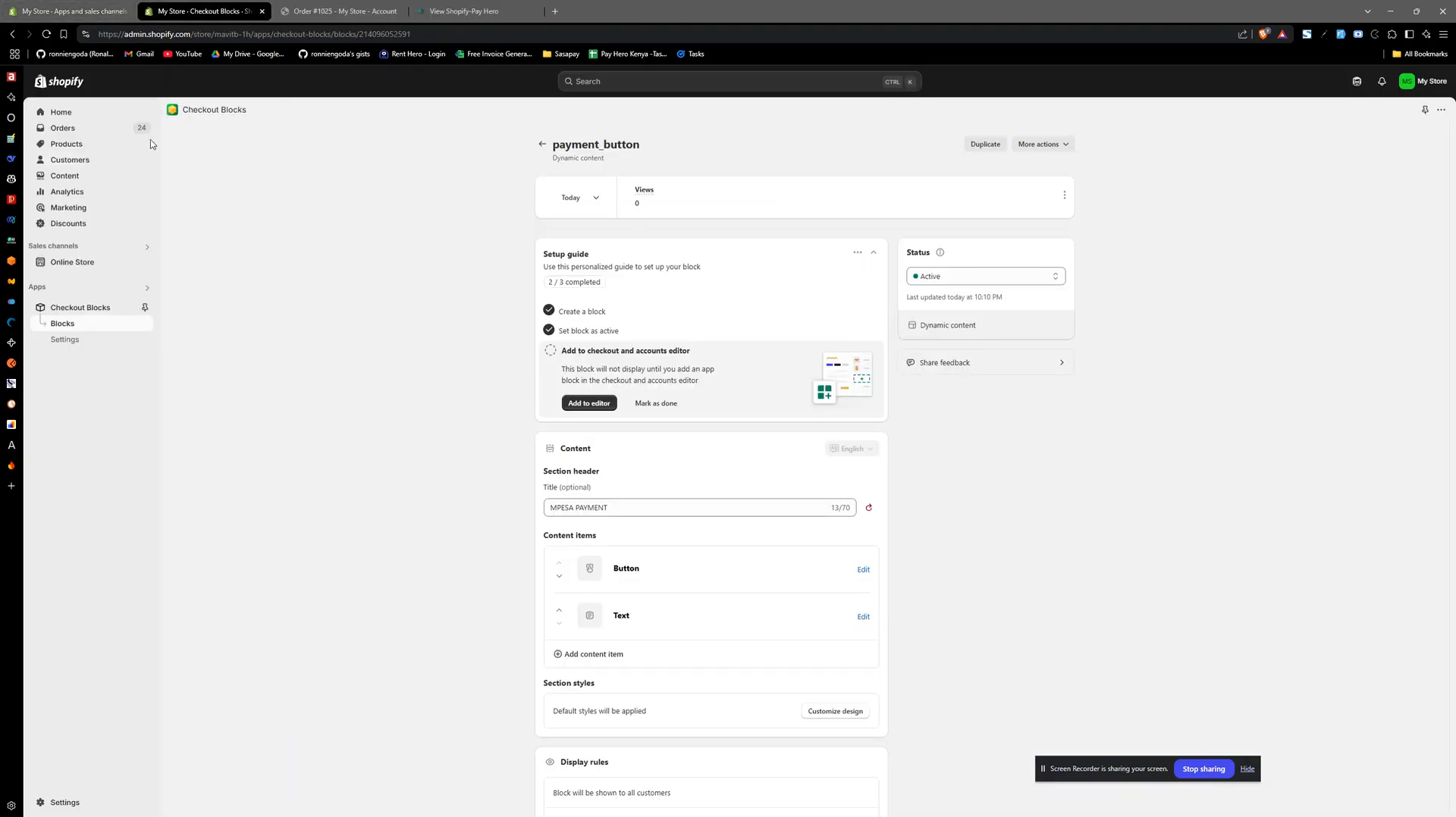
pyautogui.click(94, 134)
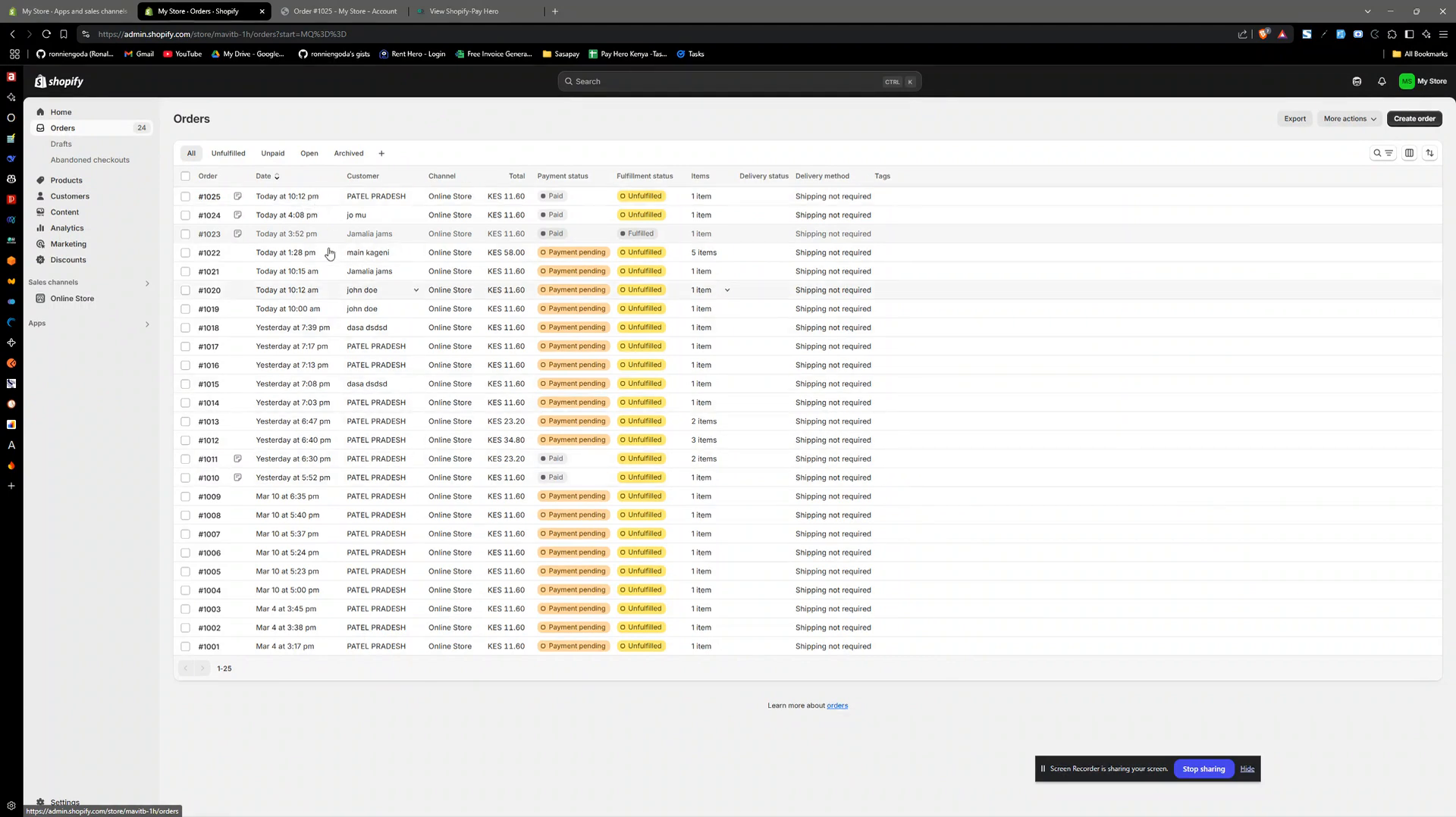
pyautogui.click(295, 200)
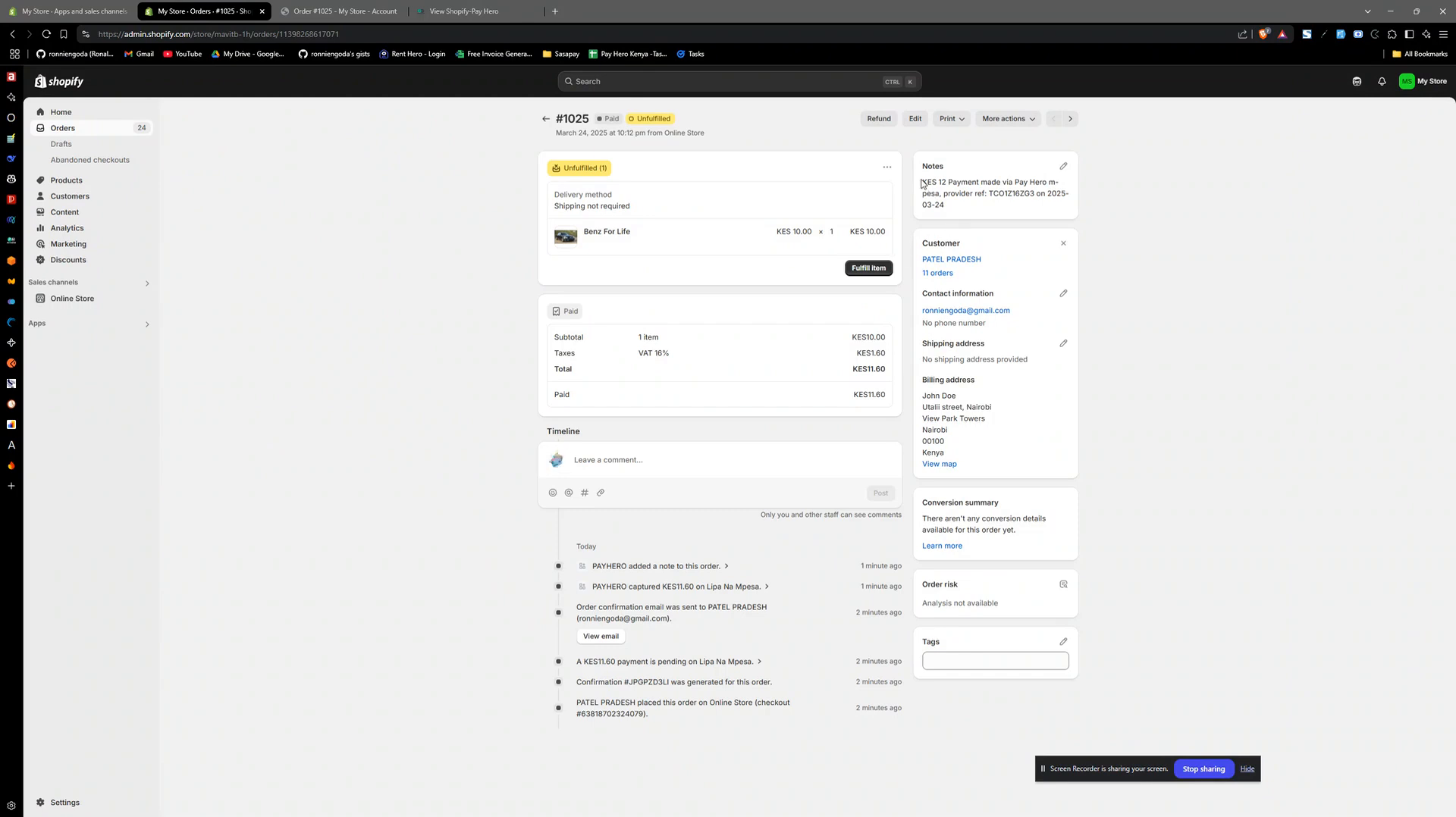
# - Examine the order's payment note, its provider reference and the order date
pyautogui.tripleClick(922, 184)
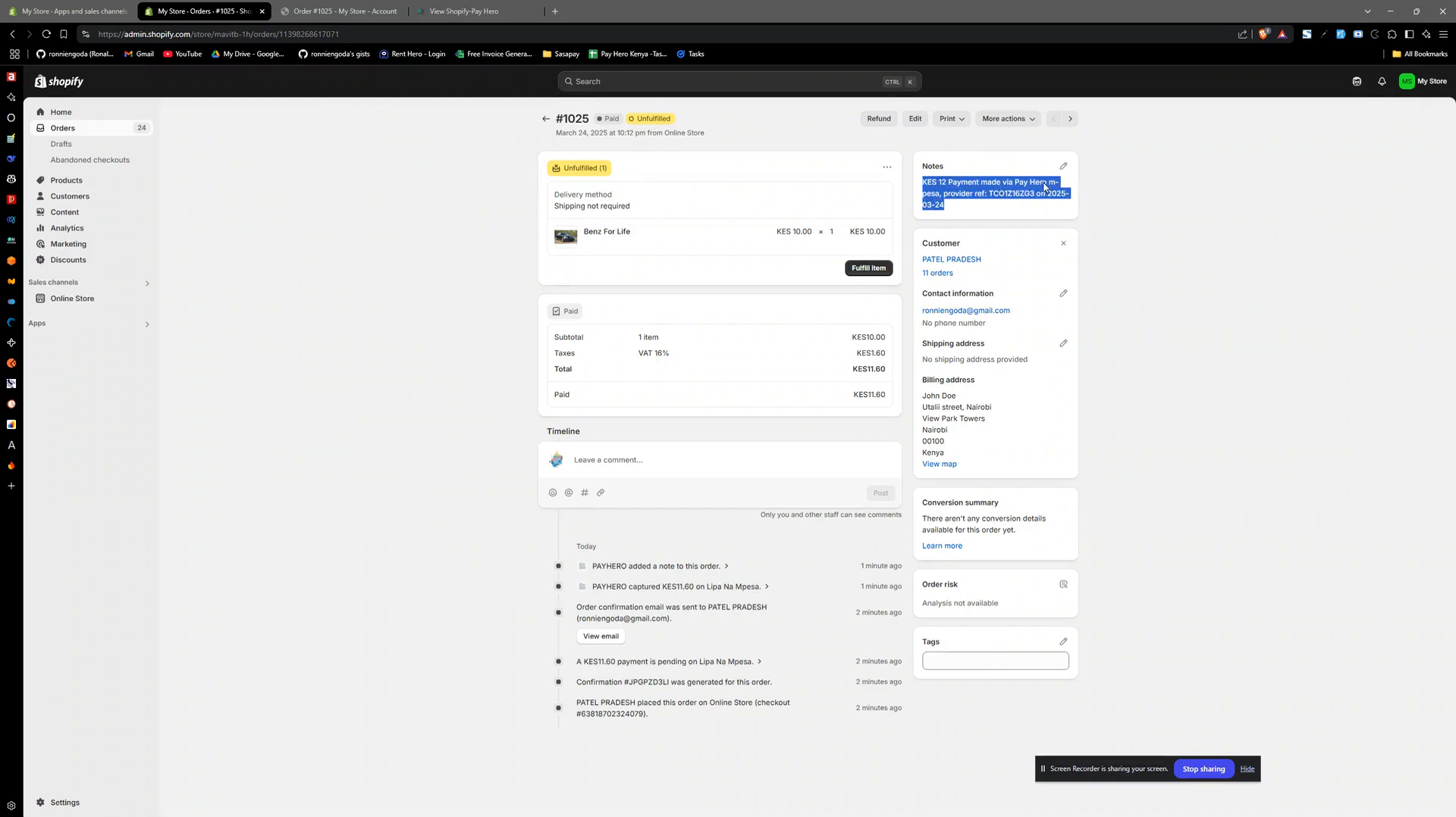
pyautogui.click(1044, 185)
pyautogui.doubleClick(1014, 196)
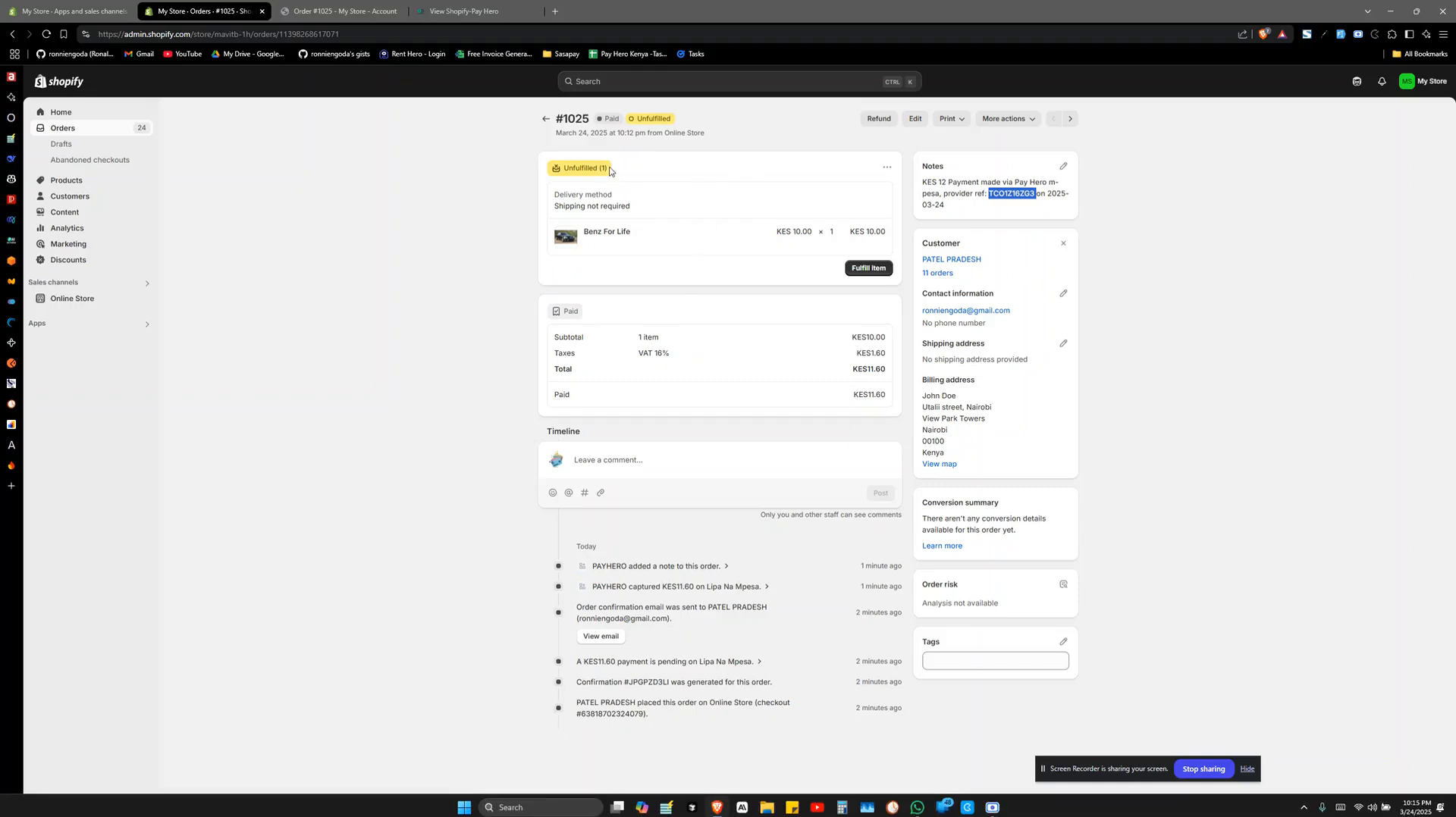
pyautogui.moveTo(557, 135); pyautogui.dragTo(631, 144)
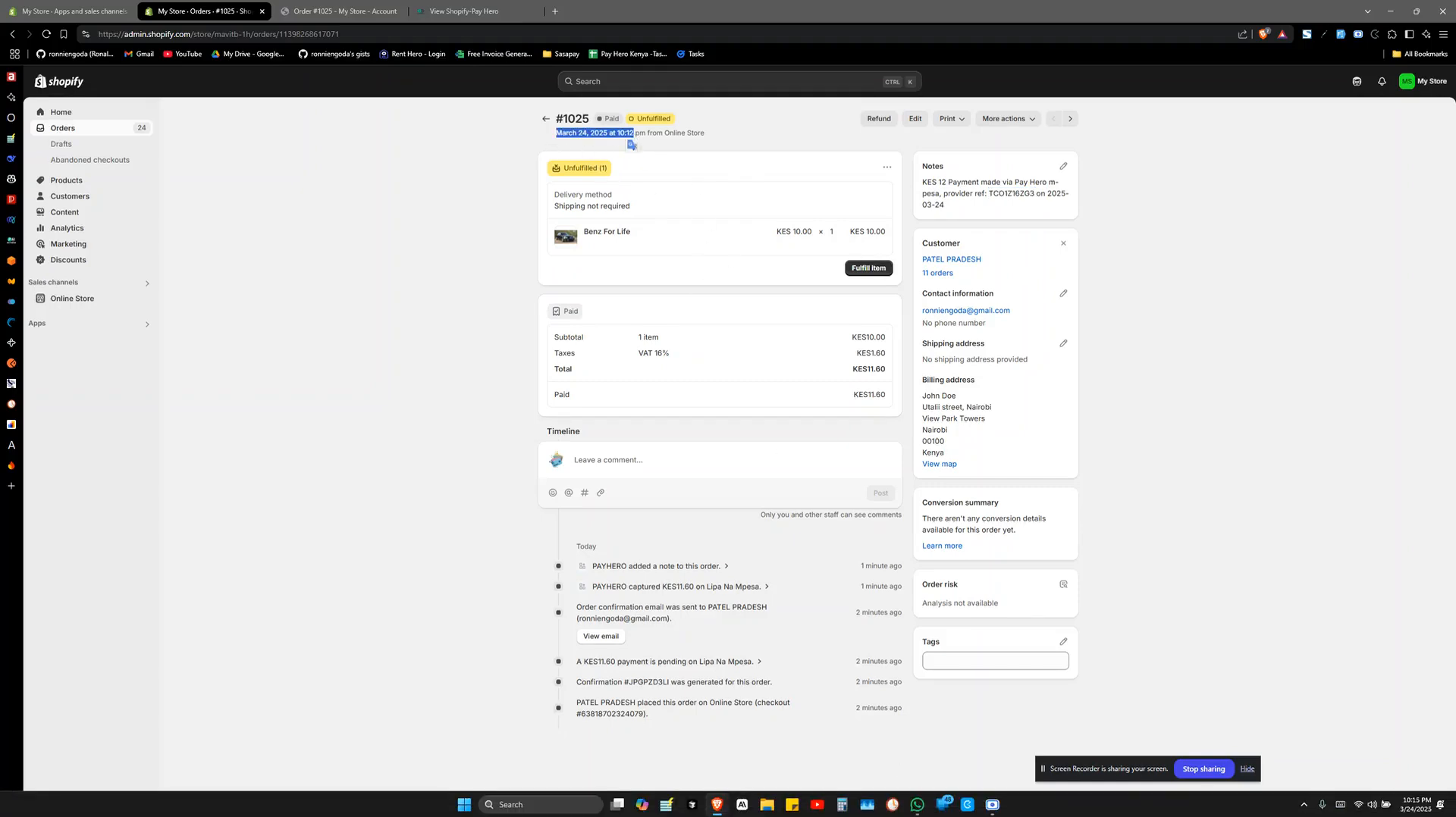
pyautogui.click(727, 149)
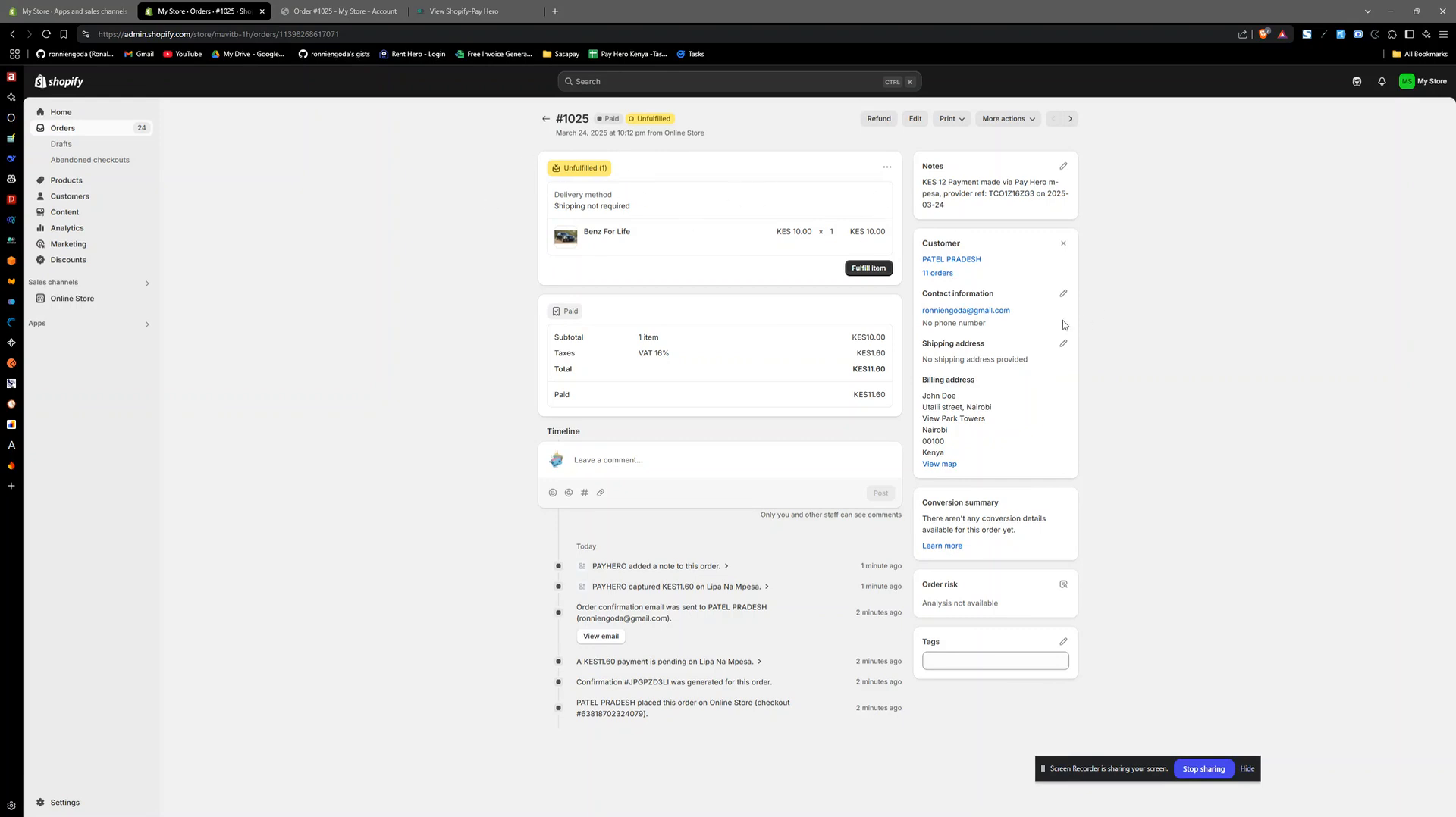
pyautogui.moveTo(950, 209); pyautogui.dragTo(923, 186)
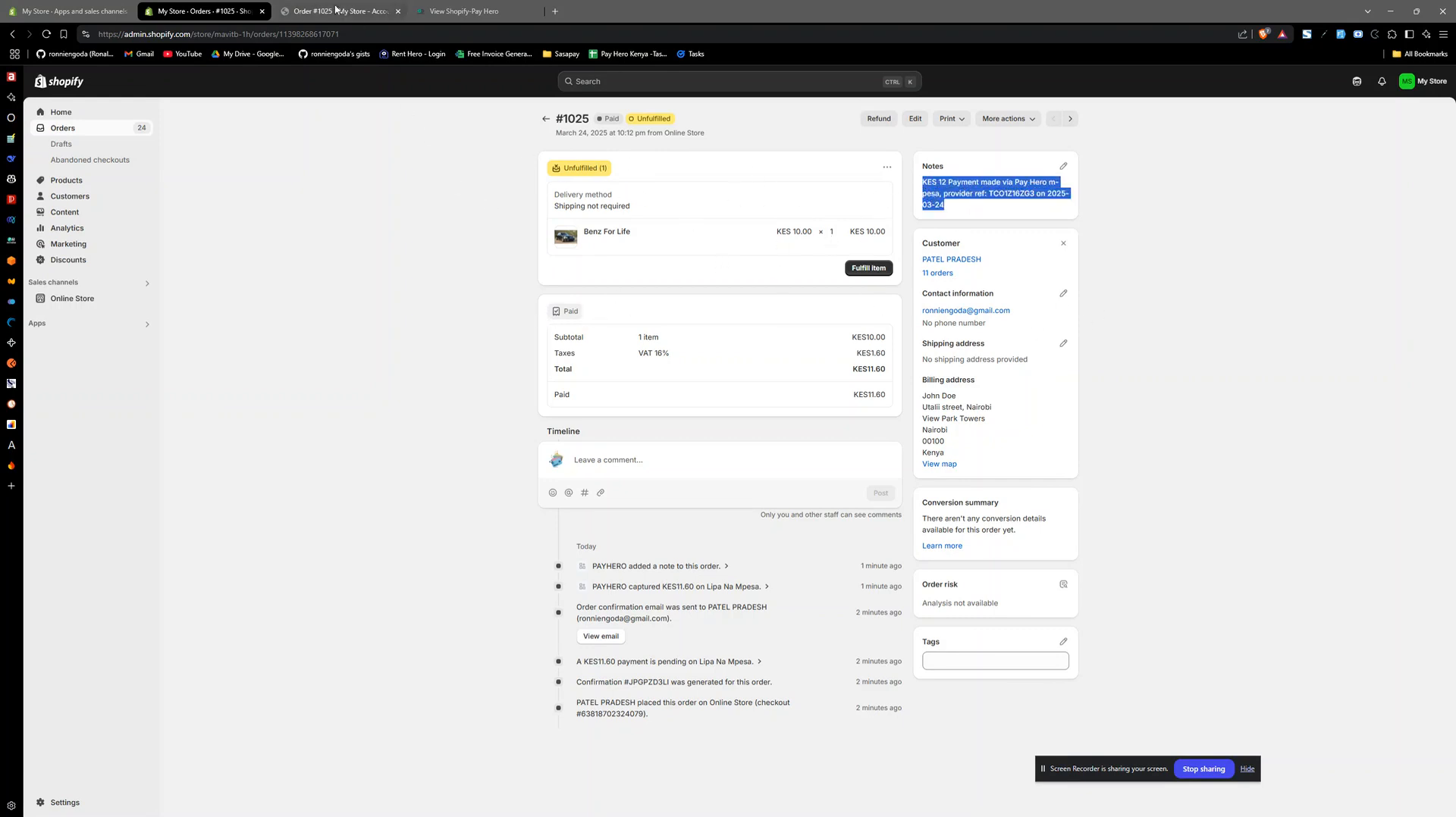
# - Close the customer's order confirmation page and return to the order's details in the Shopify admin
pyautogui.click(455, 11)
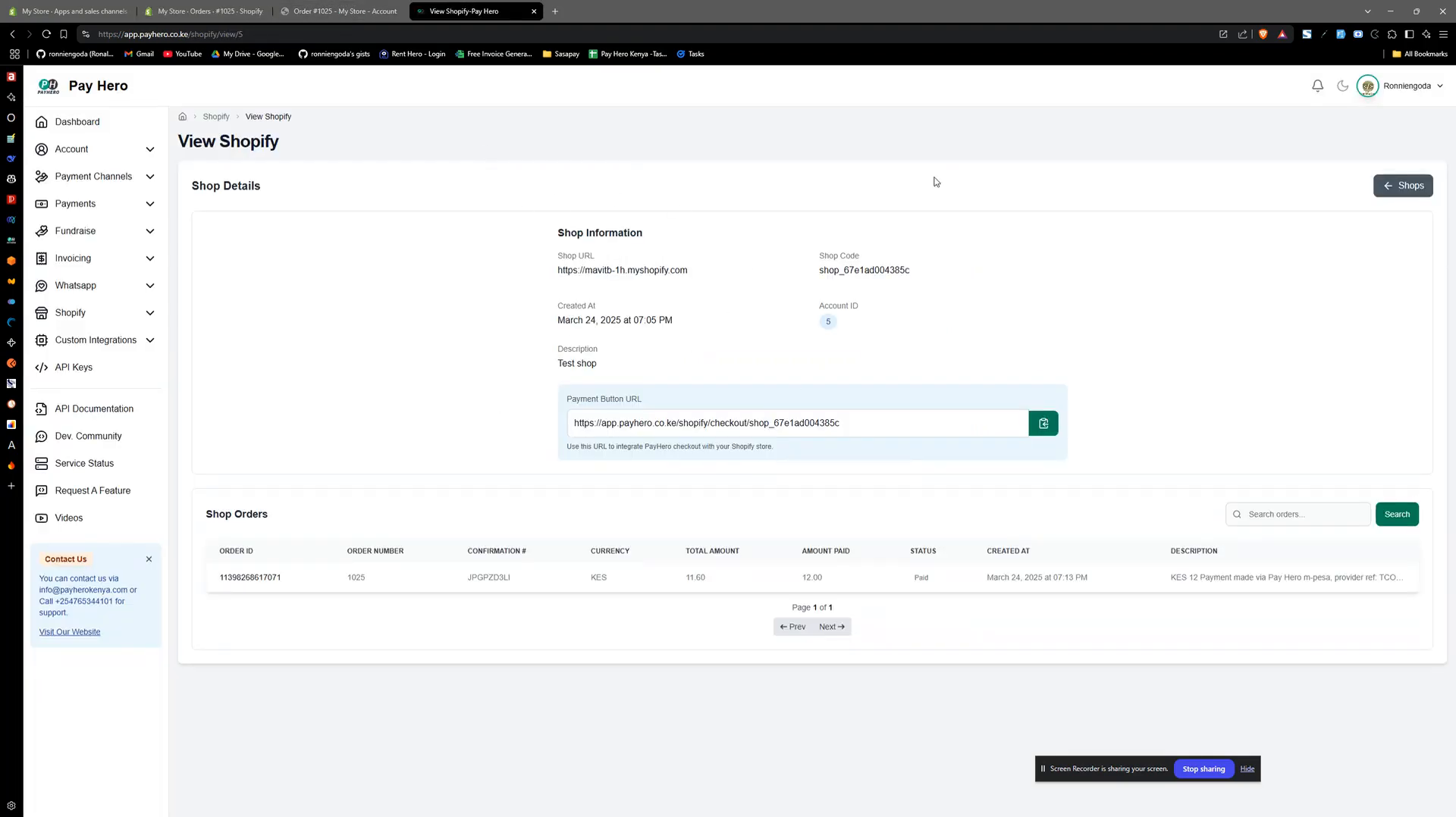
pyautogui.click(332, 6)
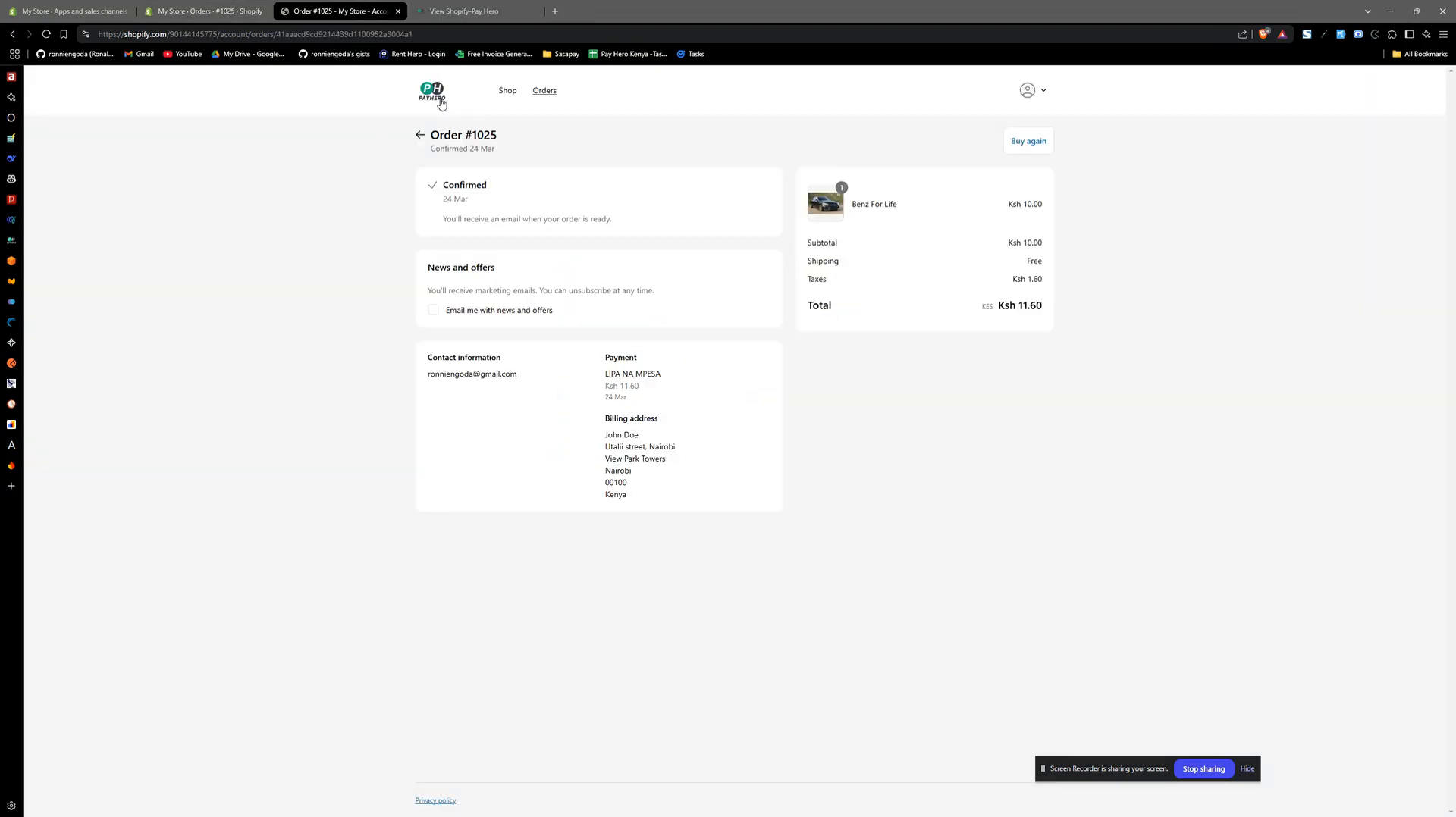
pyautogui.click(398, 11)
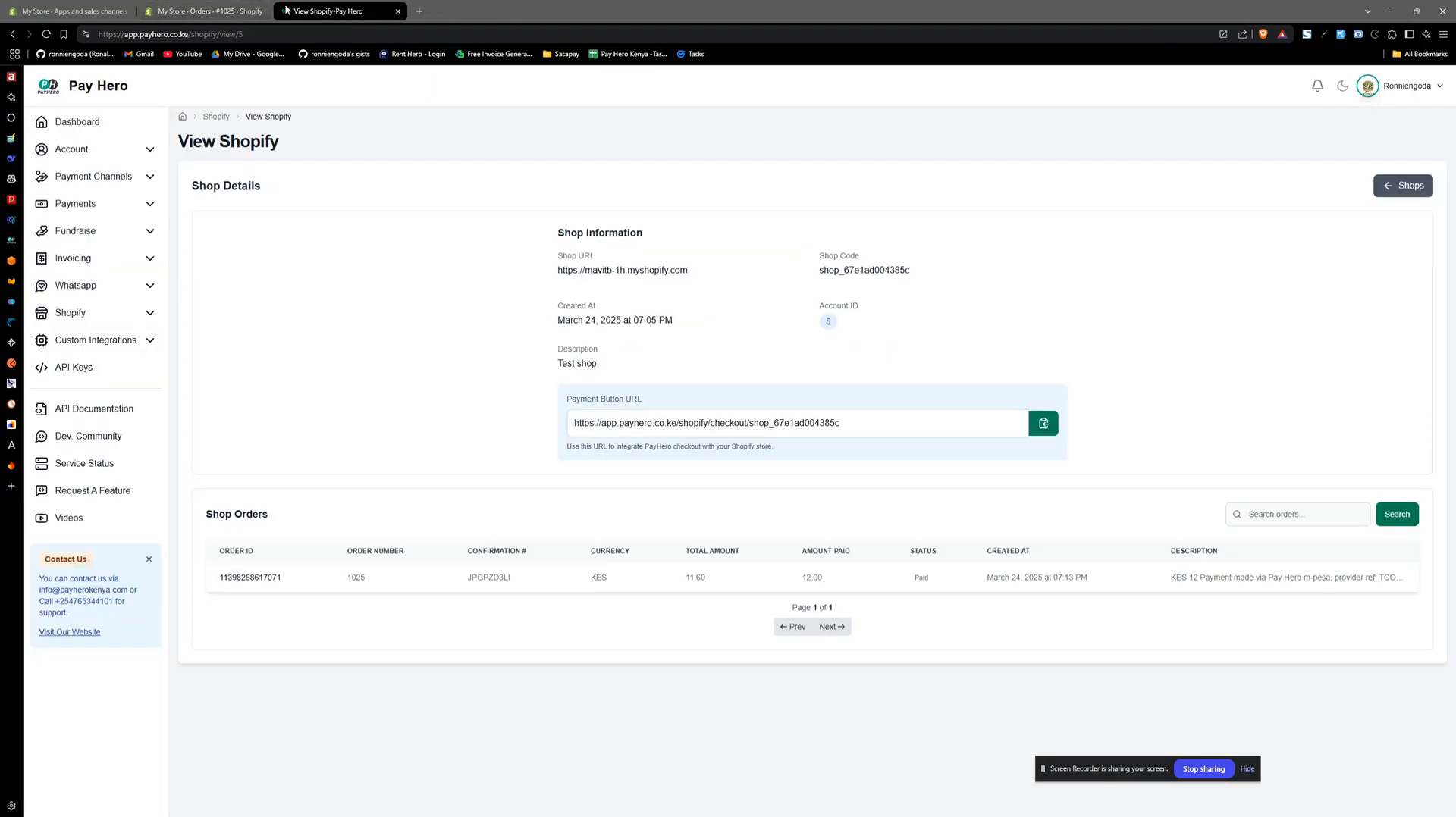
pyautogui.click(173, 6)
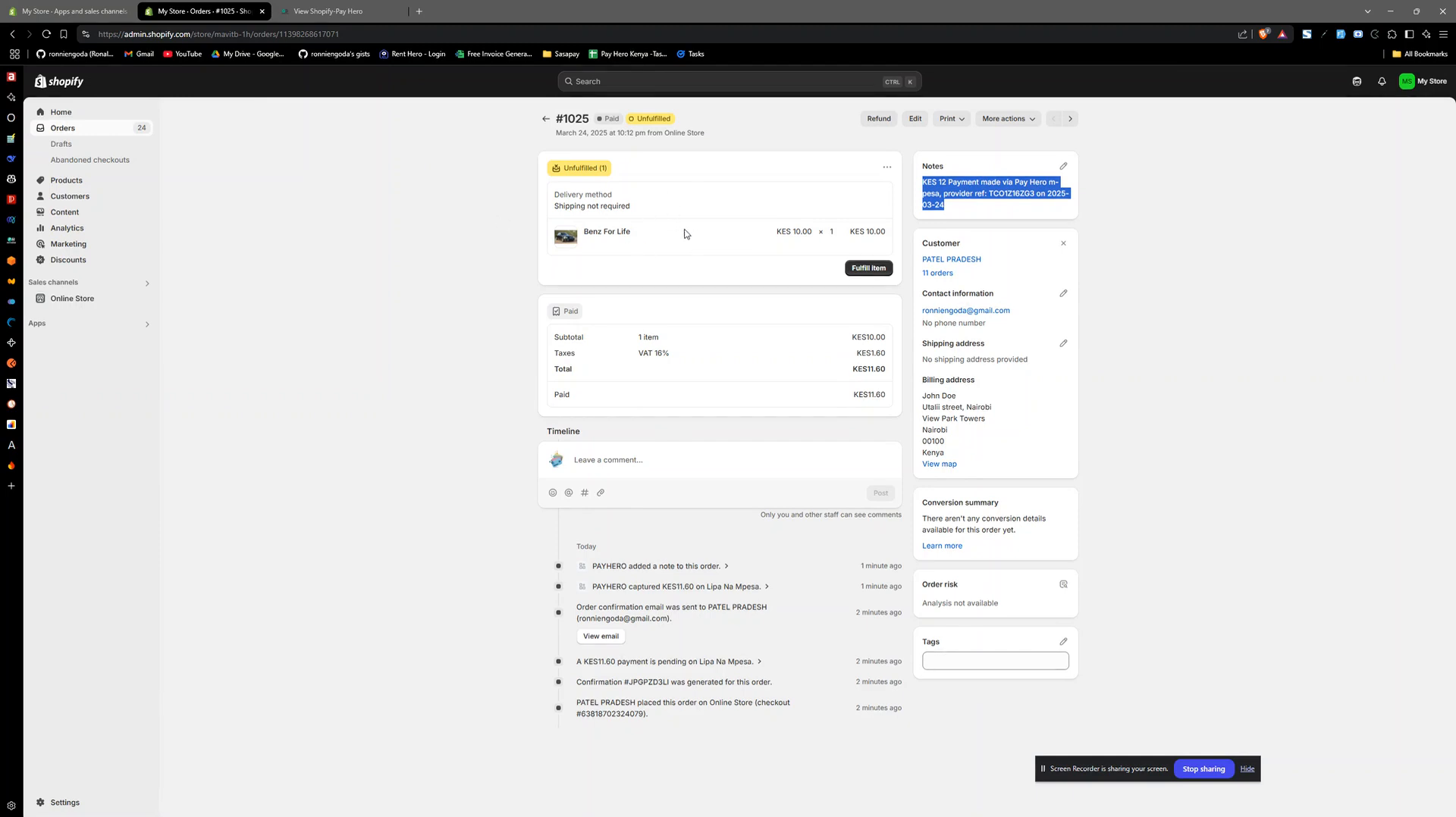
pyautogui.click(1207, 302)
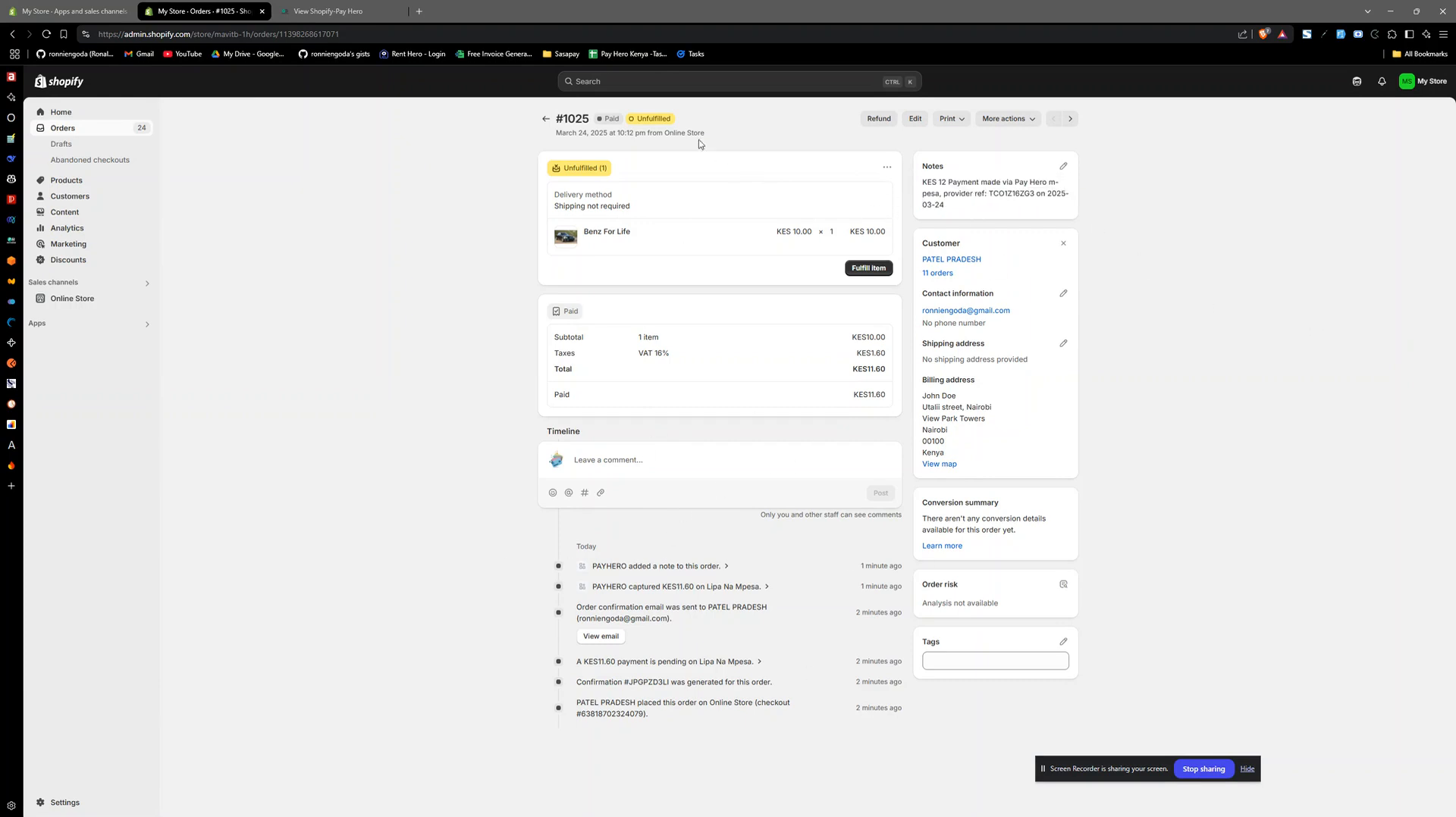
# - Go back to the Shopify order list and view the payment notes attached to the paid orders
pyautogui.click(546, 122)
pyautogui.click(545, 121)
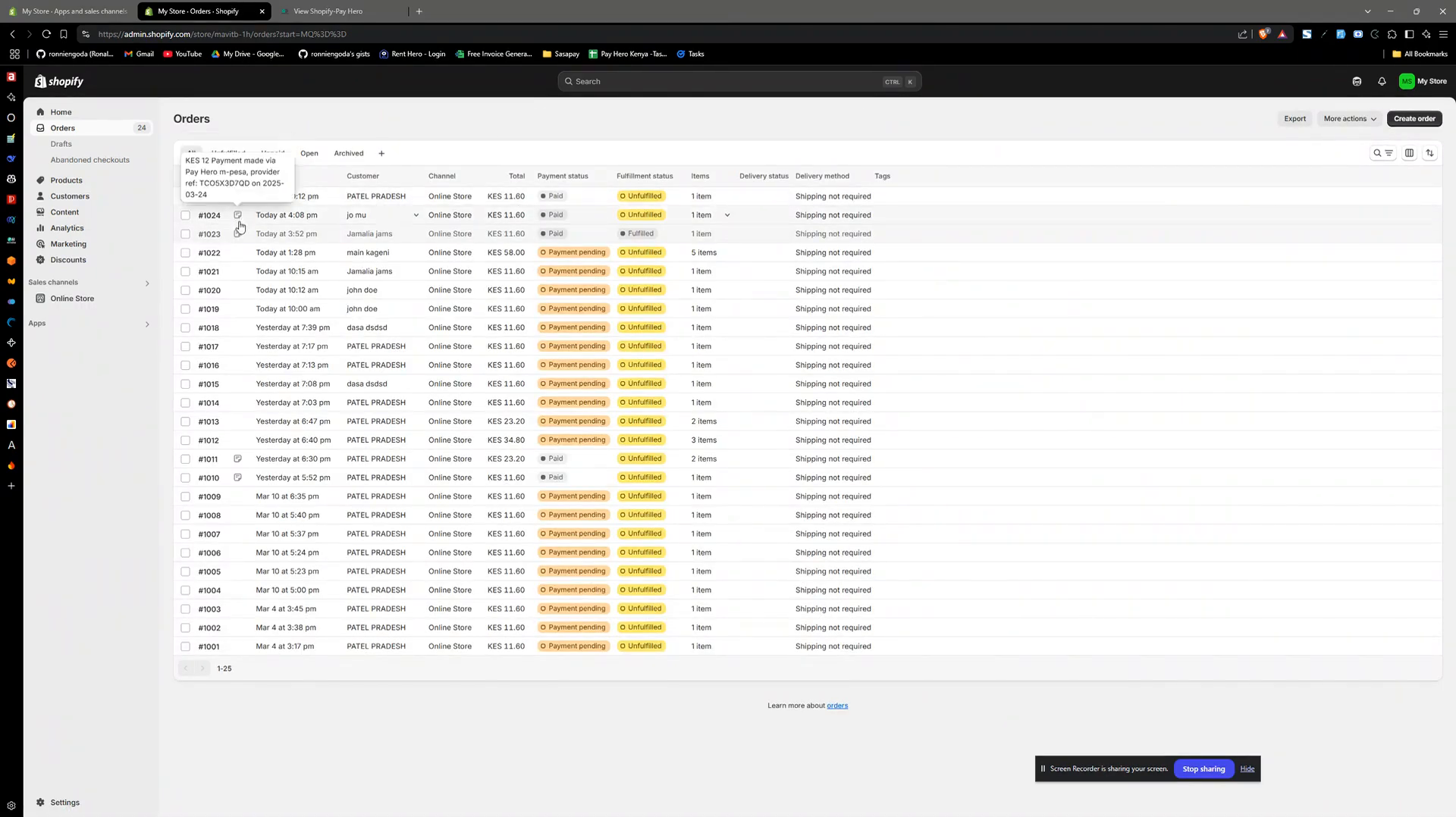
pyautogui.moveTo(238, 238)
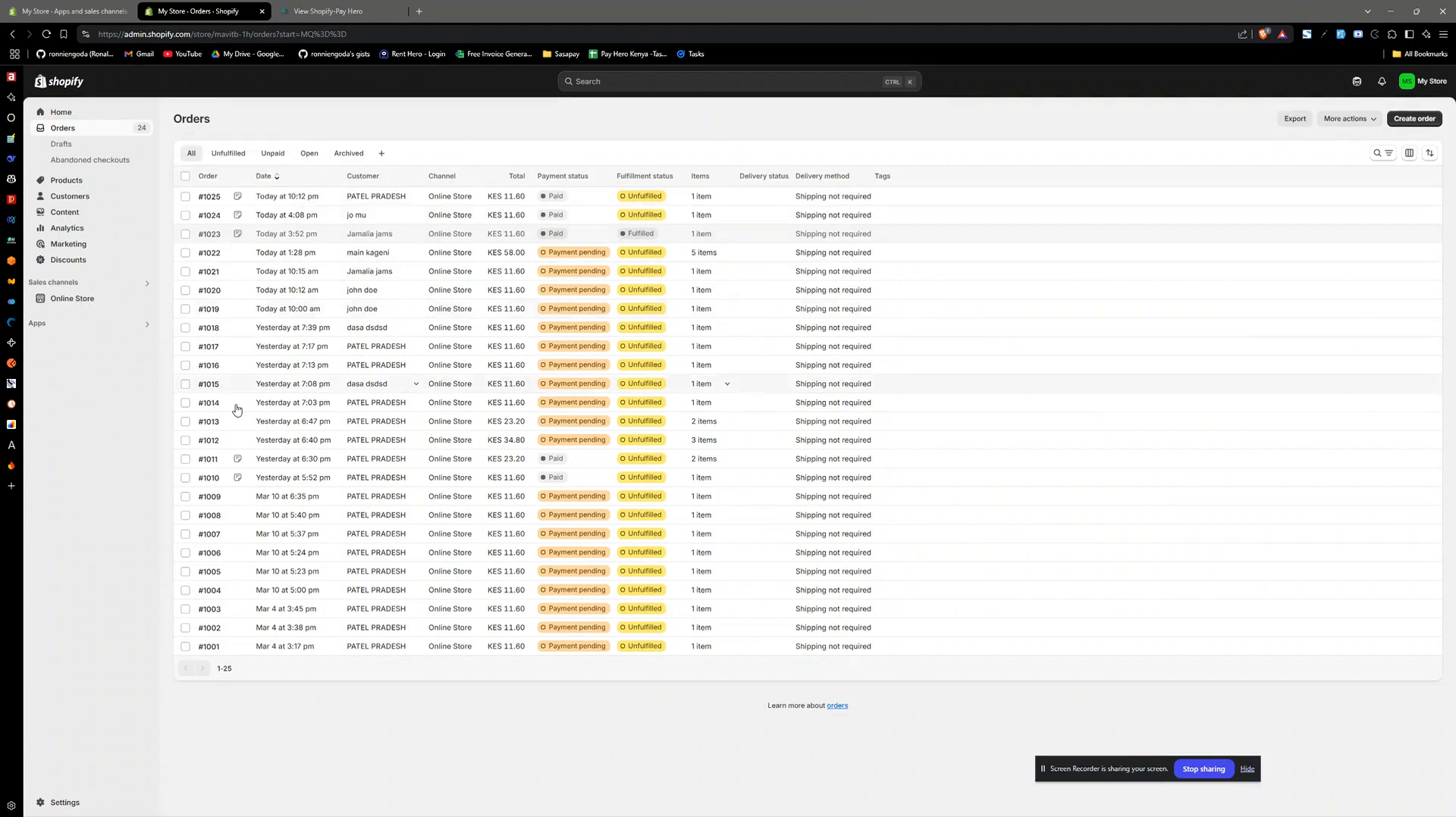
pyautogui.moveTo(241, 463)
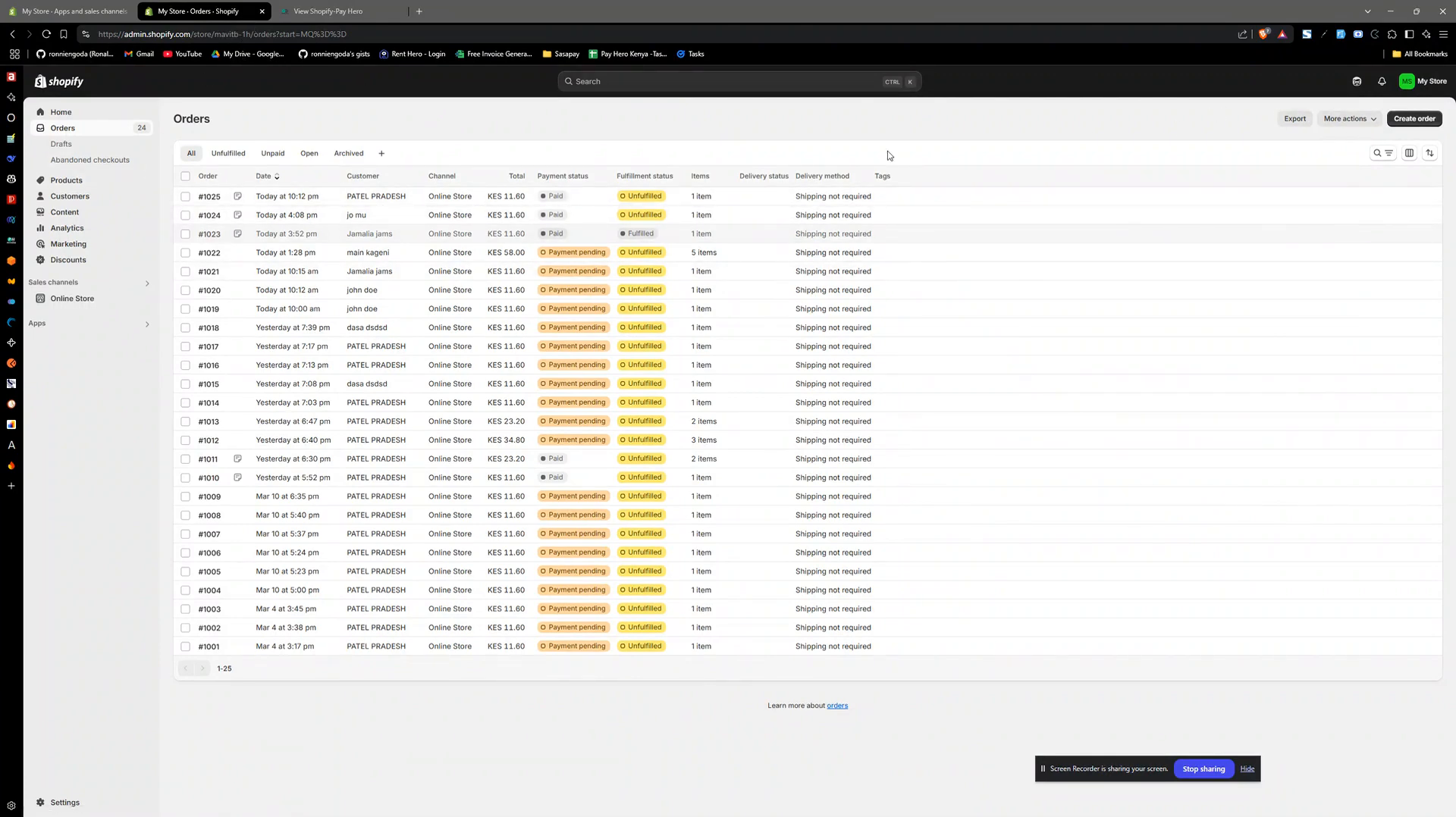
# - Switch to Pay Hero, open the form for adding a Shopify shop and highlight the support contact details
pyautogui.click(306, 6)
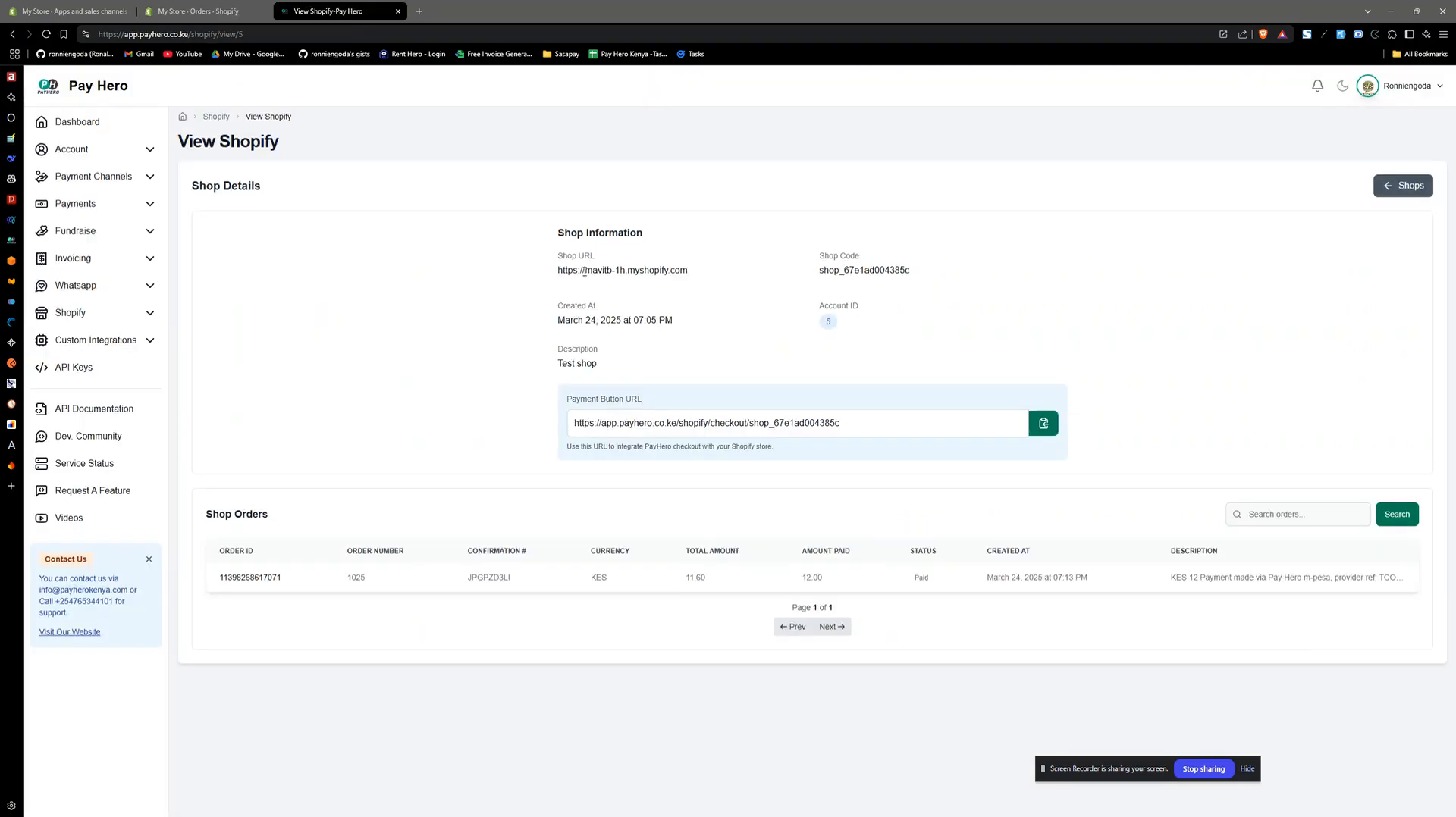
pyautogui.click(216, 118)
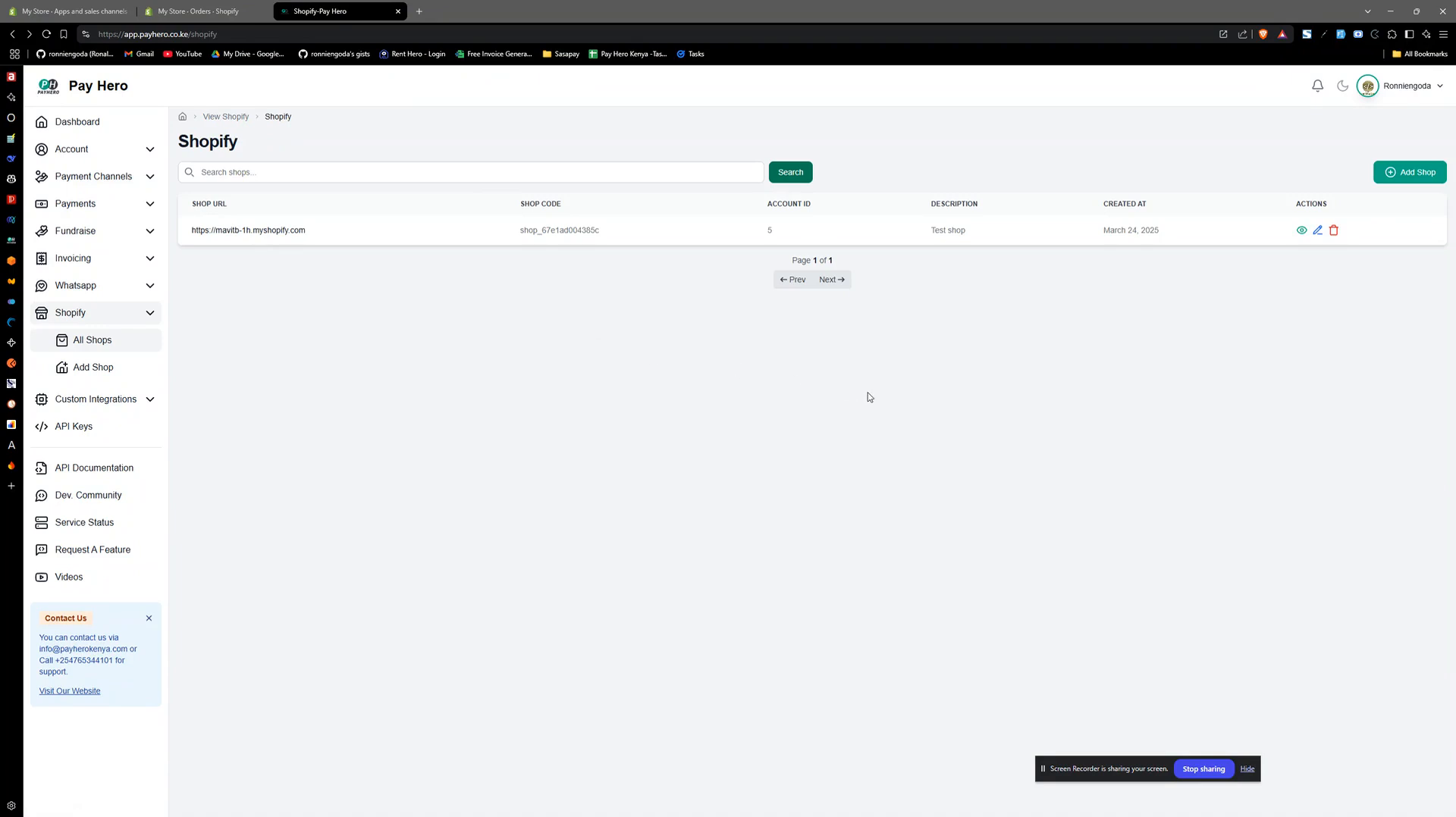
pyautogui.click(99, 370)
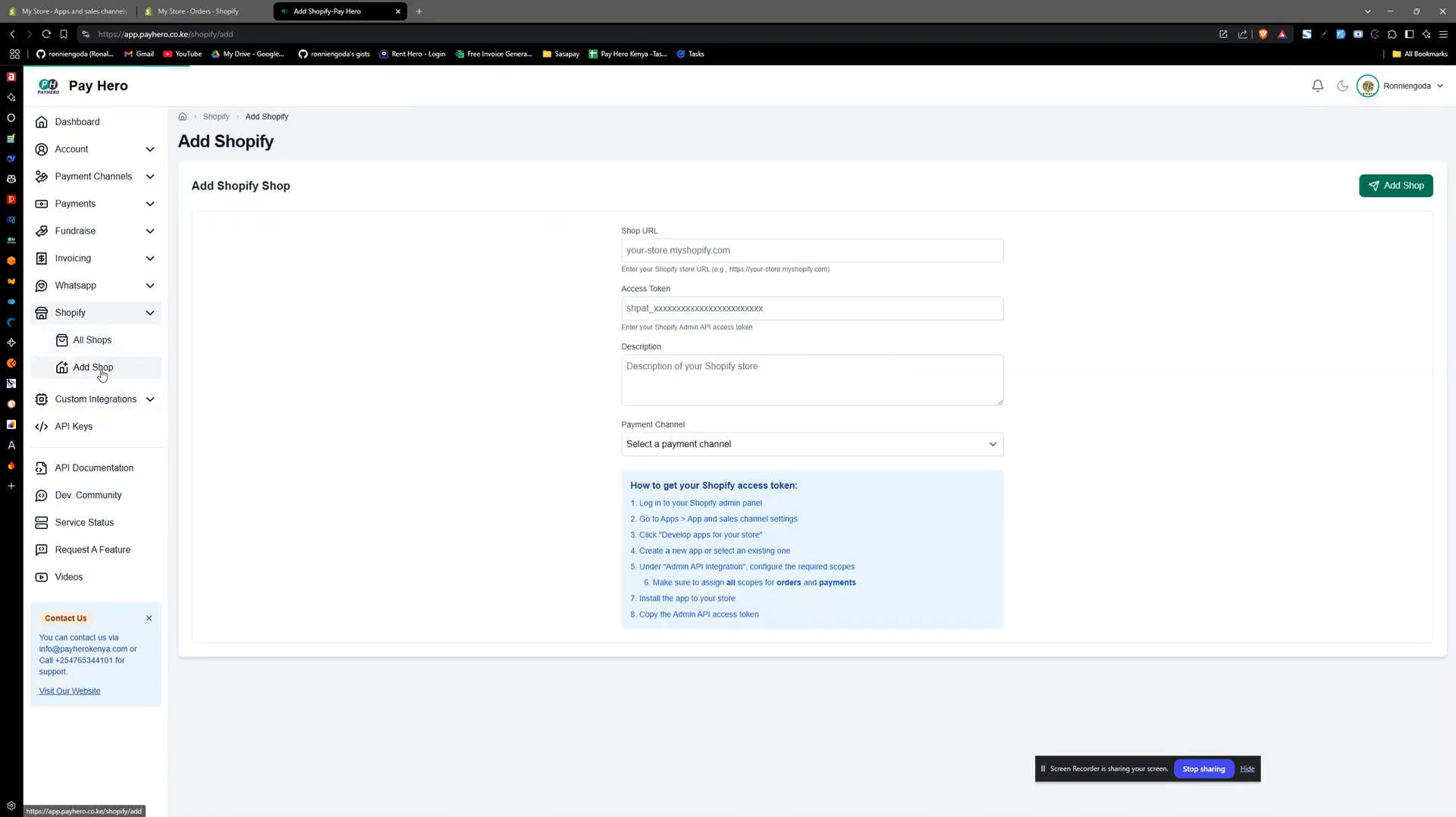
pyautogui.doubleClick(67, 661)
pyautogui.click(77, 650)
pyautogui.doubleClick(77, 651)
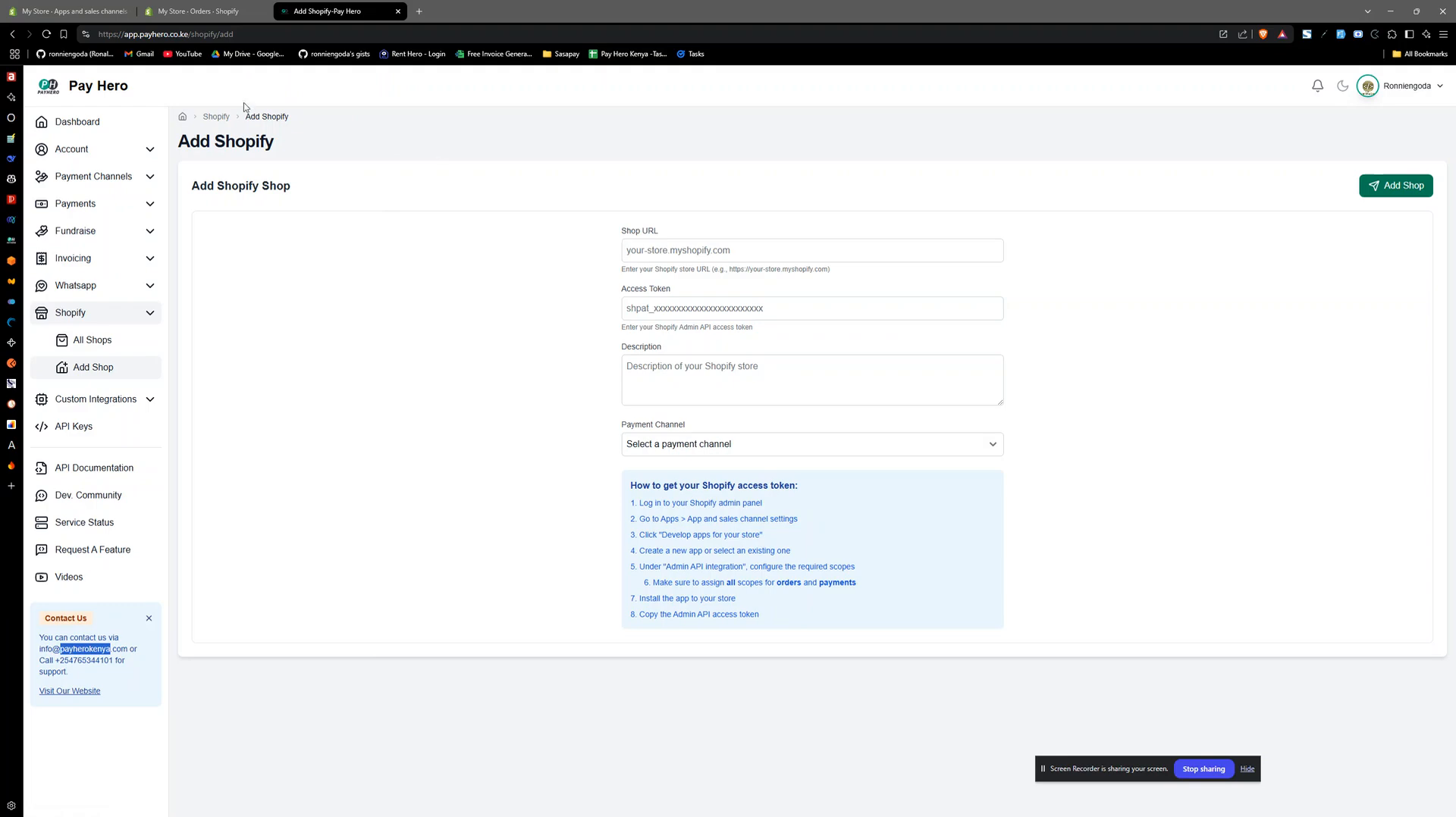
# - Return to Pay Hero's list of Shopify shops and close the Shopify orders page
pyautogui.click(225, 119)
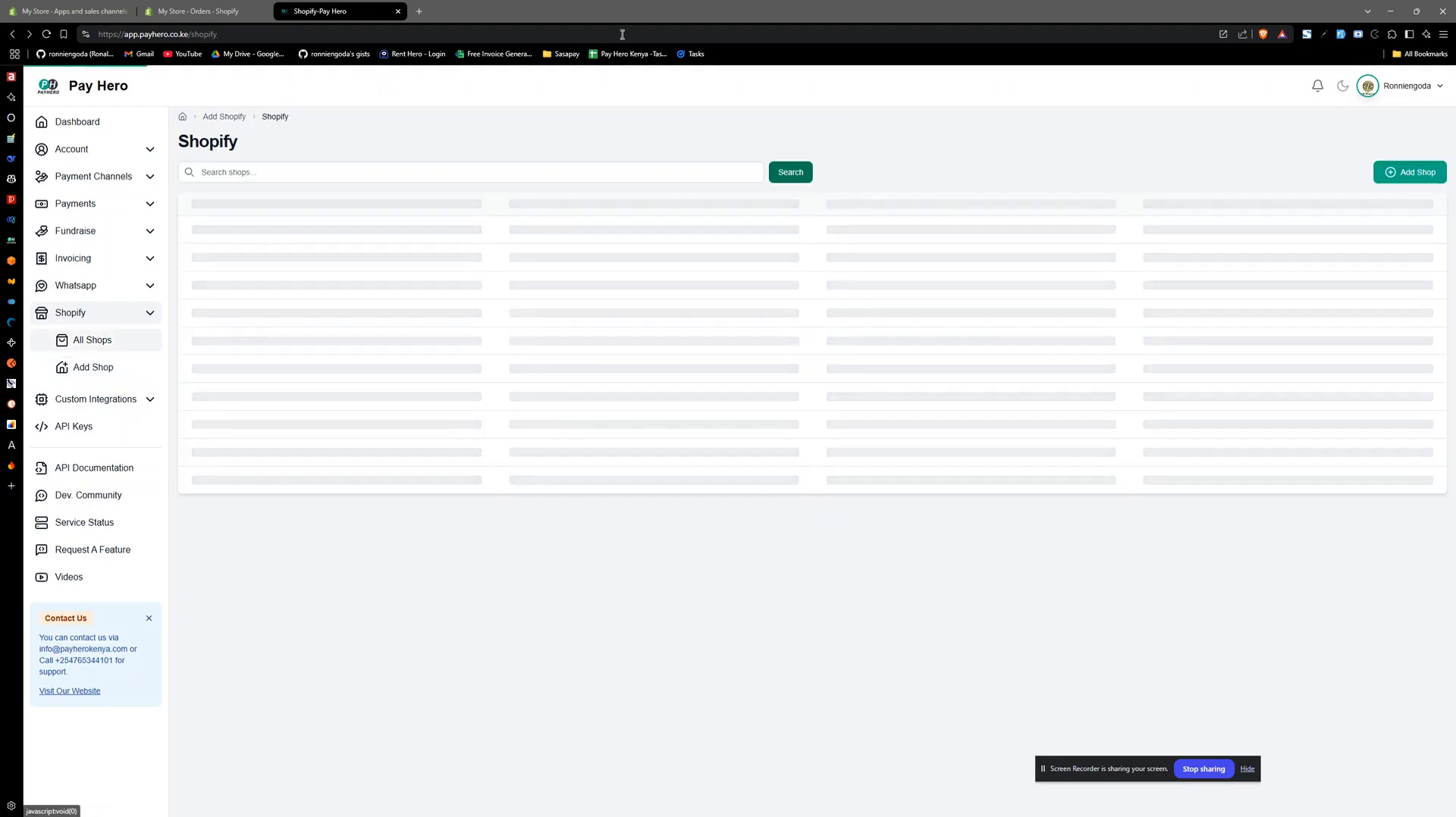
pyautogui.click(199, 11)
pyautogui.click(263, 11)
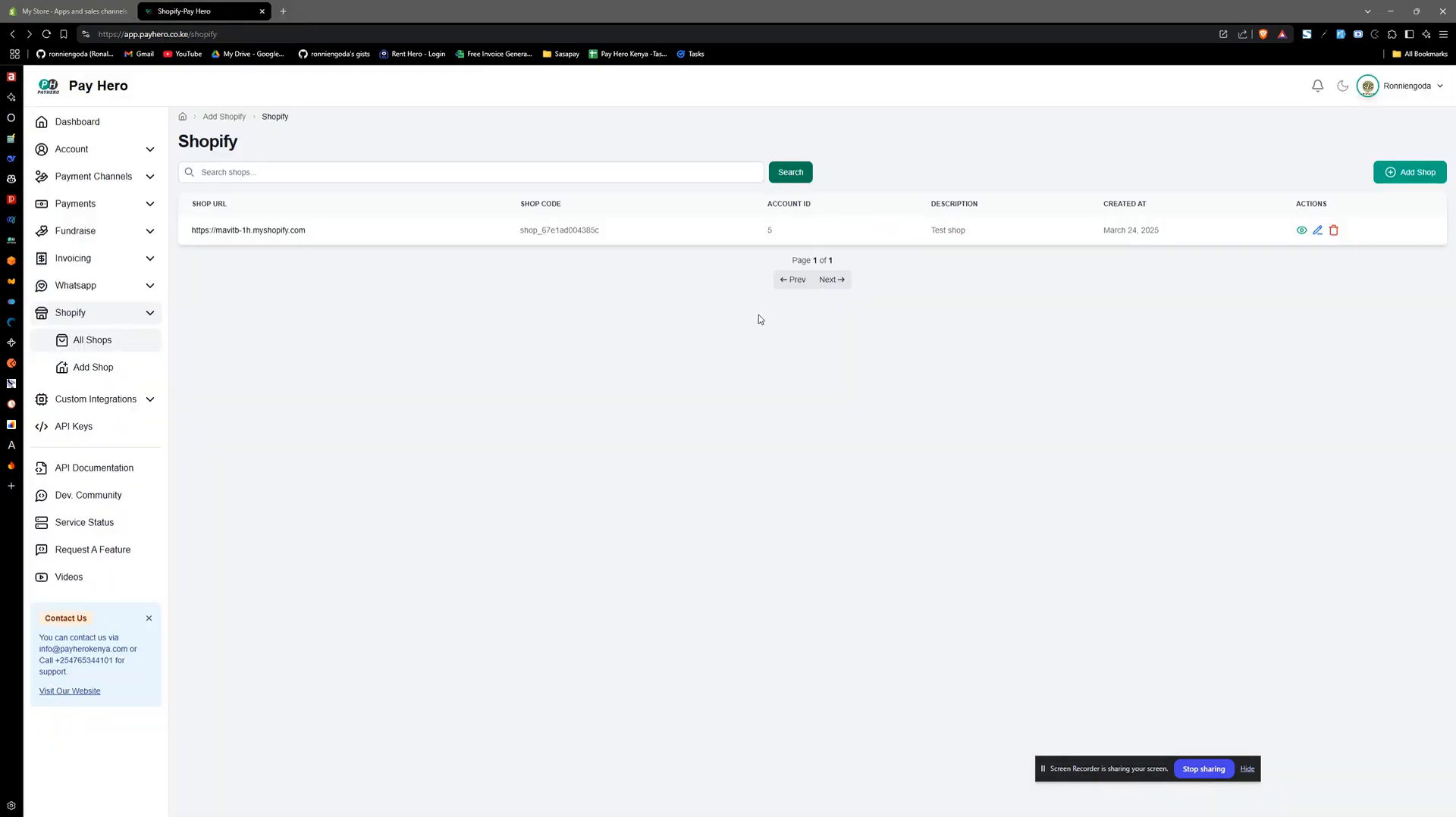